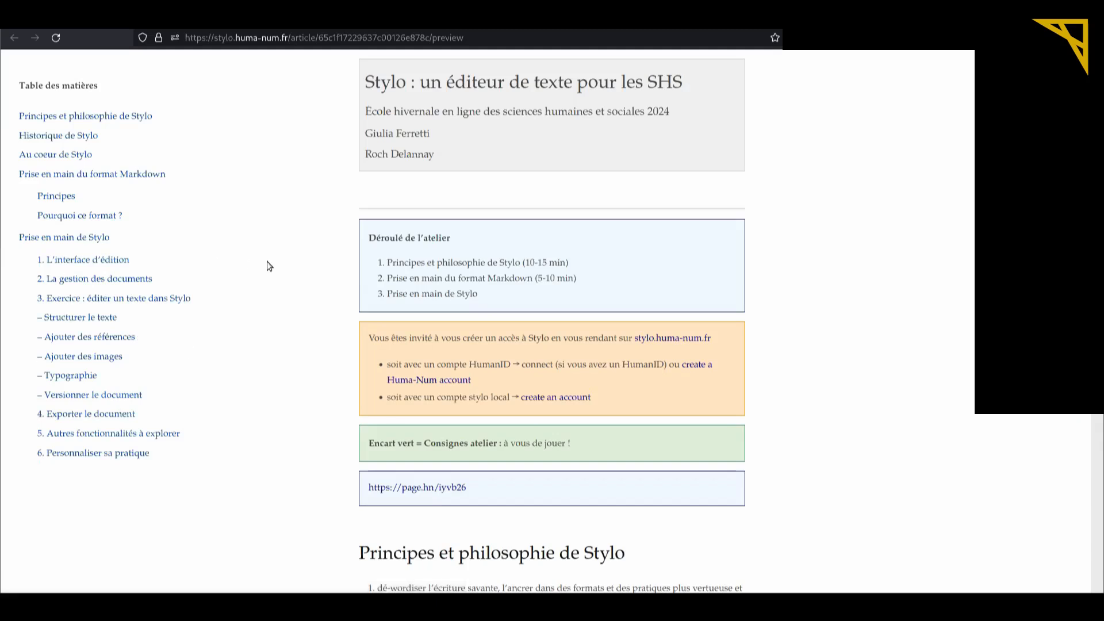
Switch from the workshop outline to the Stylo login page and open the Huma-Num account creation page.
{"action": "scroll", "coordinate": [269, 266], "scroll_direction": "down", "scroll_amount": 2}
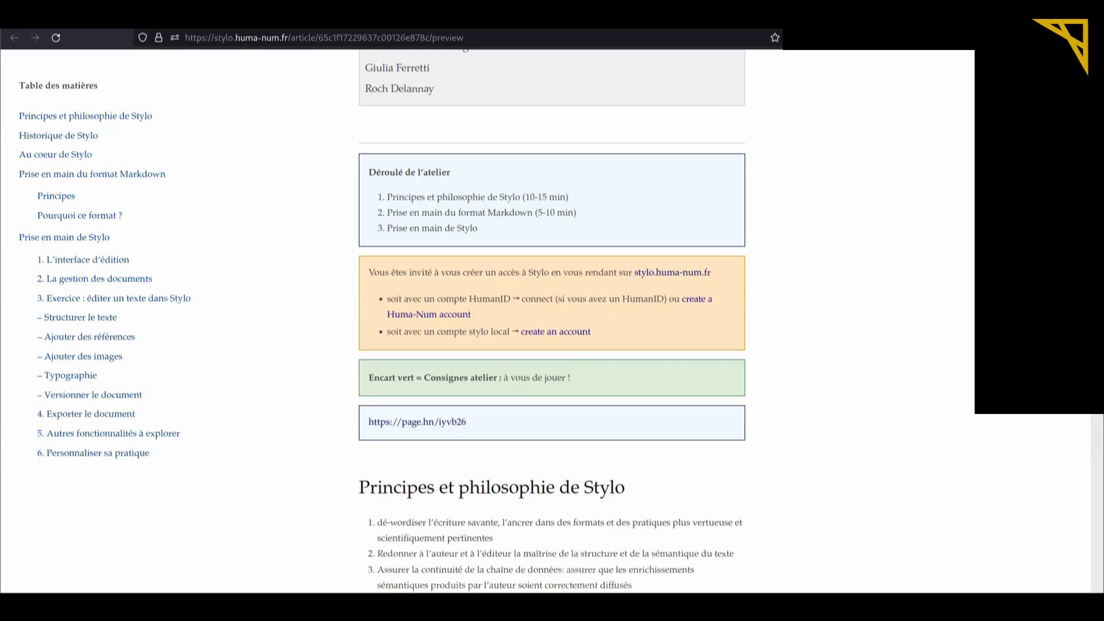
{"action": "key", "text": "ctrl+Tab"}
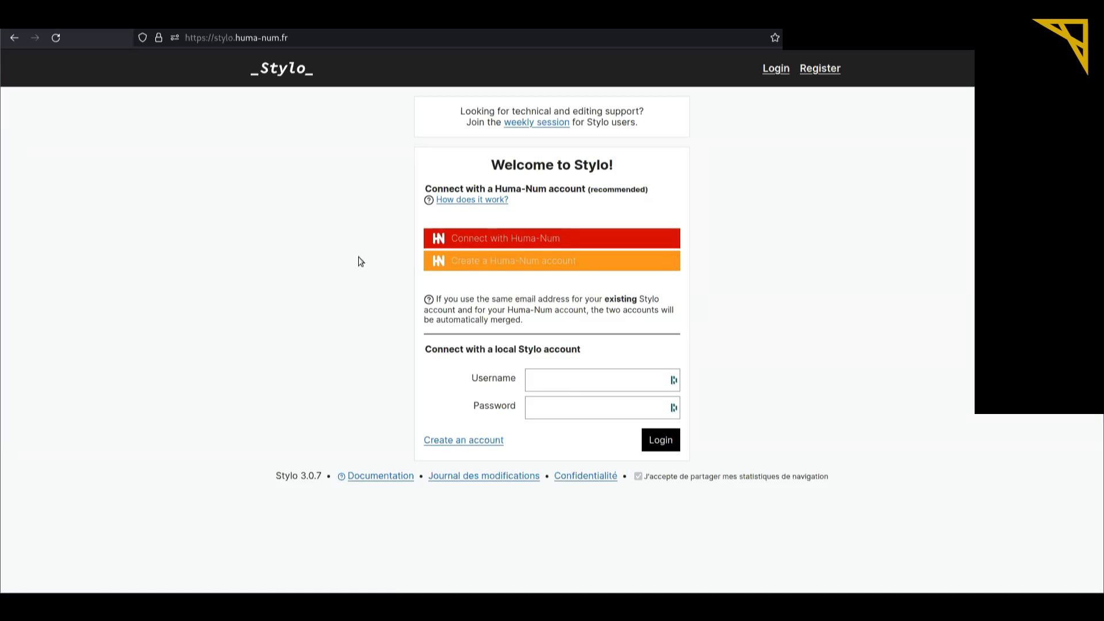
{"action": "left_click", "coordinate": [488, 270]}
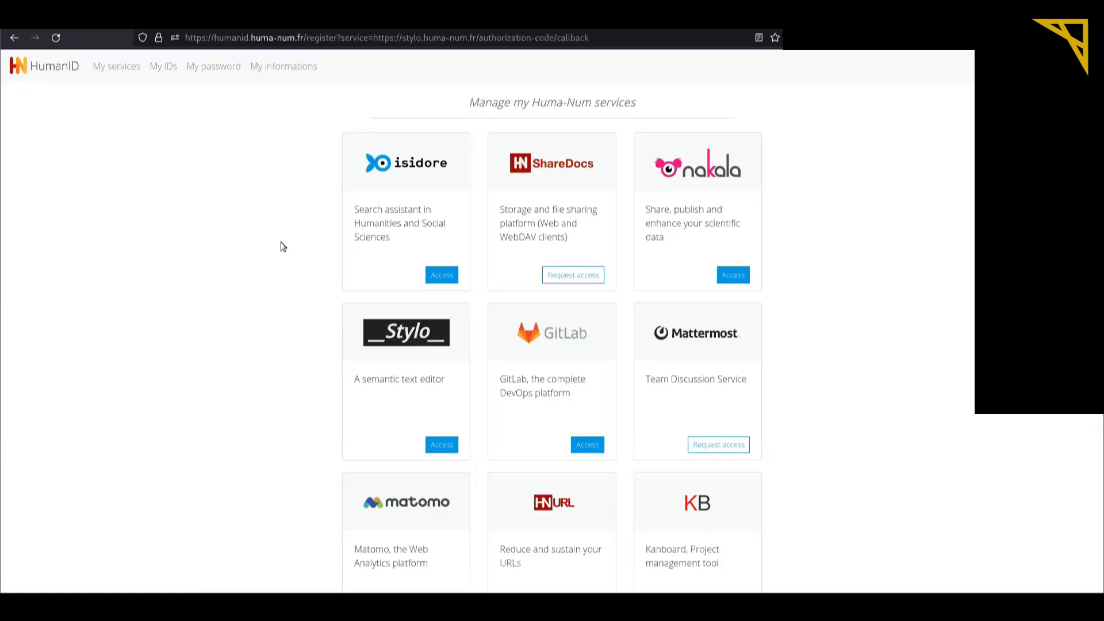
Access Stylo from the list of Huma-Num services and choose to connect with Huma-Num.
{"action": "scroll", "coordinate": [276, 218], "scroll_direction": "down", "scroll_amount": 5}
{"action": "scroll", "coordinate": [271, 195], "scroll_direction": "up", "scroll_amount": 2}
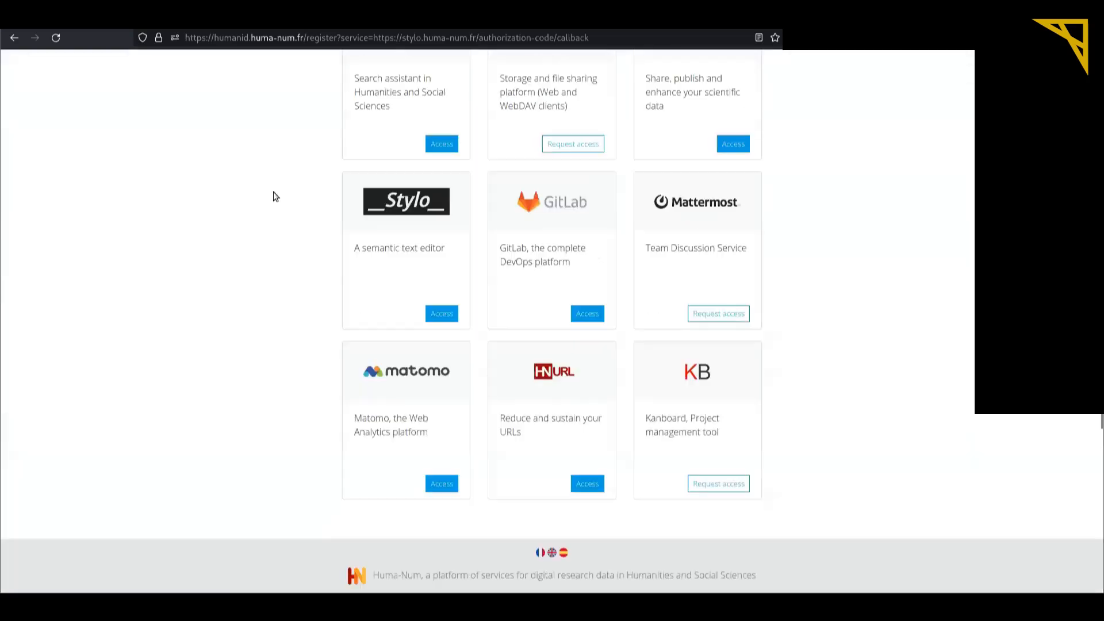
{"action": "left_click", "coordinate": [442, 315]}
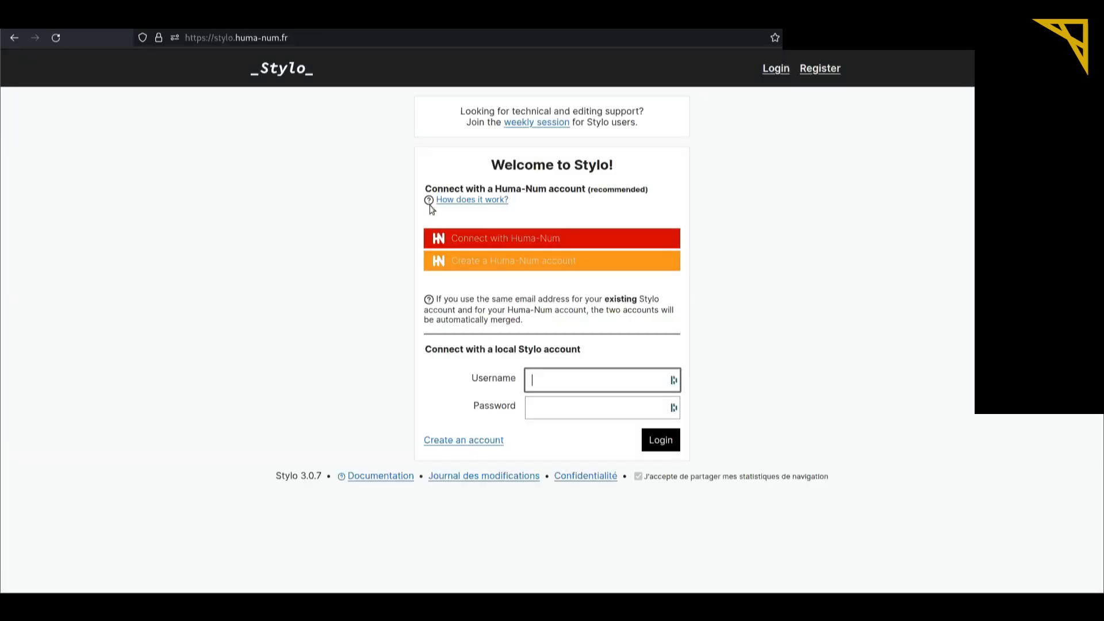
{"action": "left_click", "coordinate": [498, 238]}
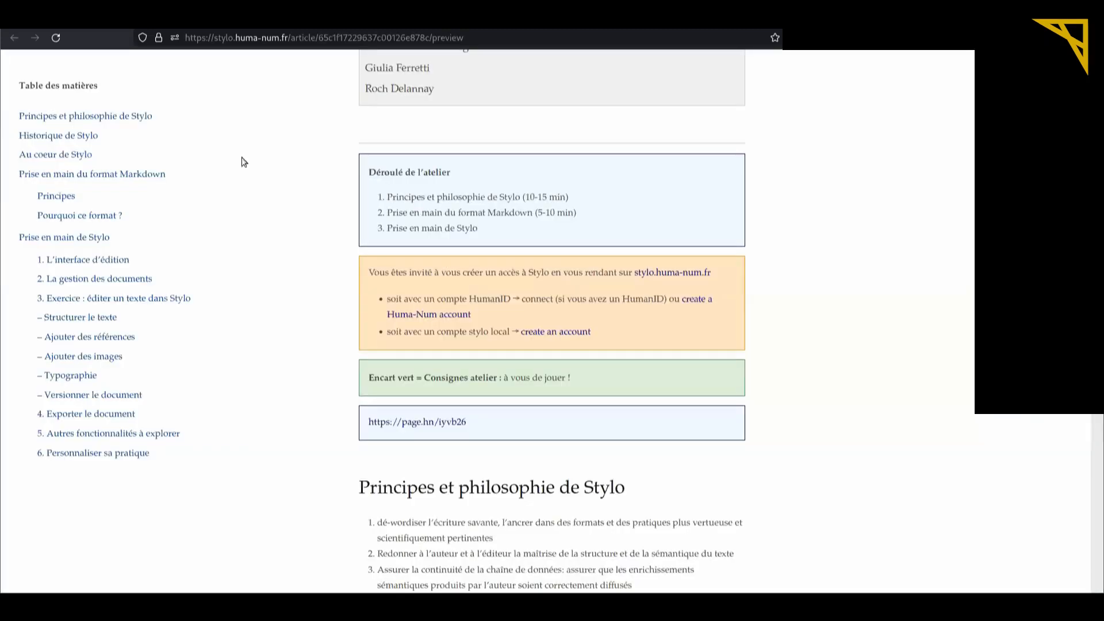
Read the workshop outline's sections on Stylo's principles, its history and its three pivot formats, down to the Markdown introduction.
{"action": "scroll", "coordinate": [252, 193], "scroll_direction": "down", "scroll_amount": 2}
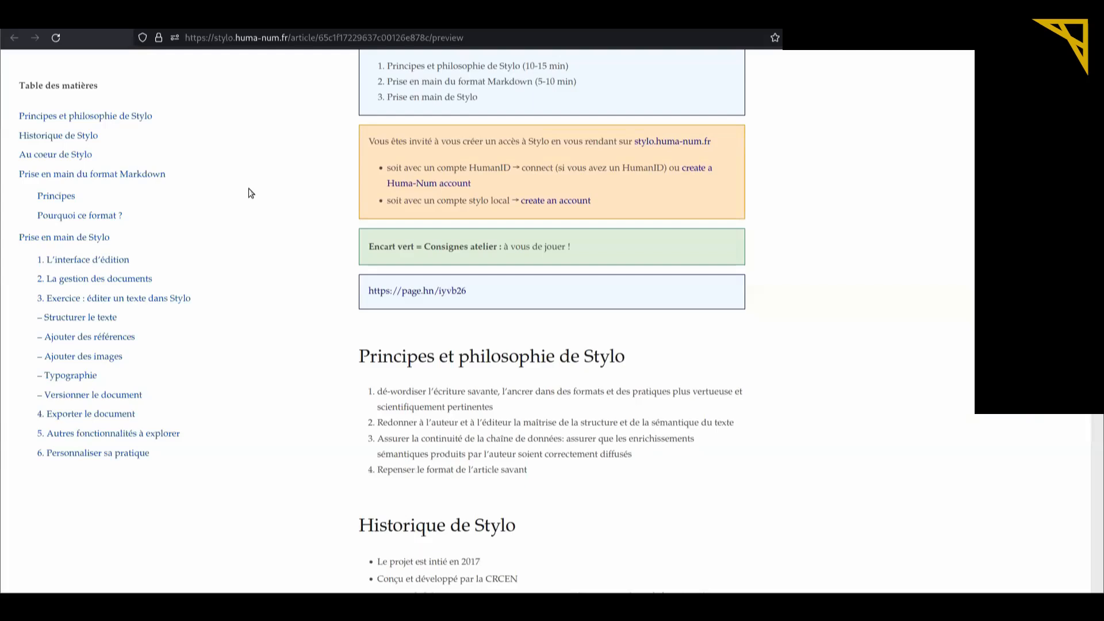
{"action": "scroll", "coordinate": [251, 193], "scroll_direction": "down", "scroll_amount": 3}
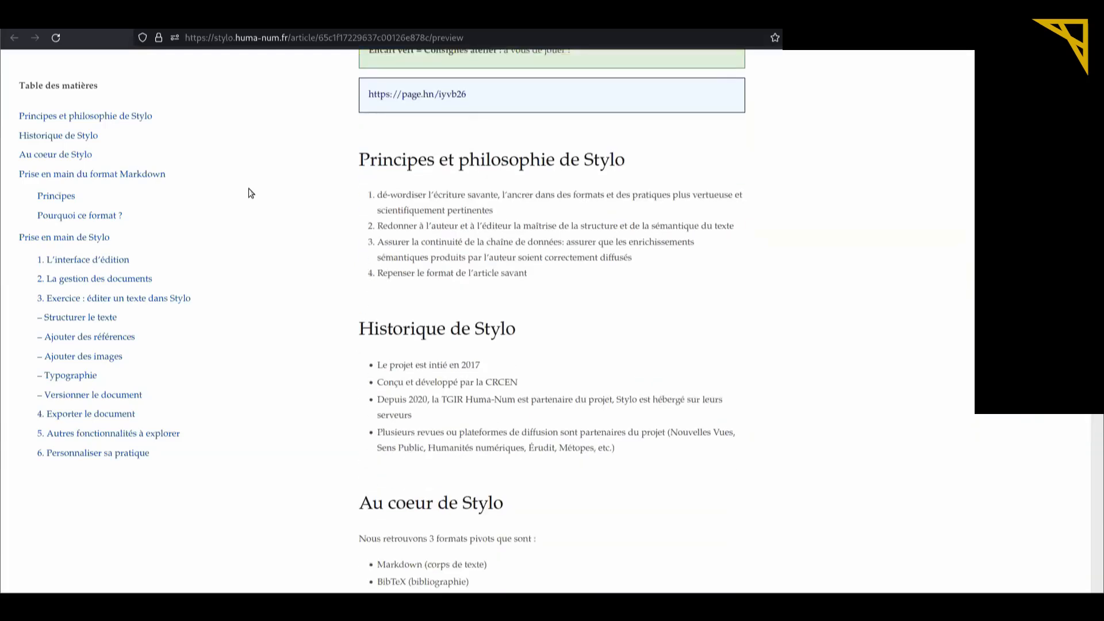
{"action": "scroll", "coordinate": [252, 193], "scroll_direction": "down", "scroll_amount": 1}
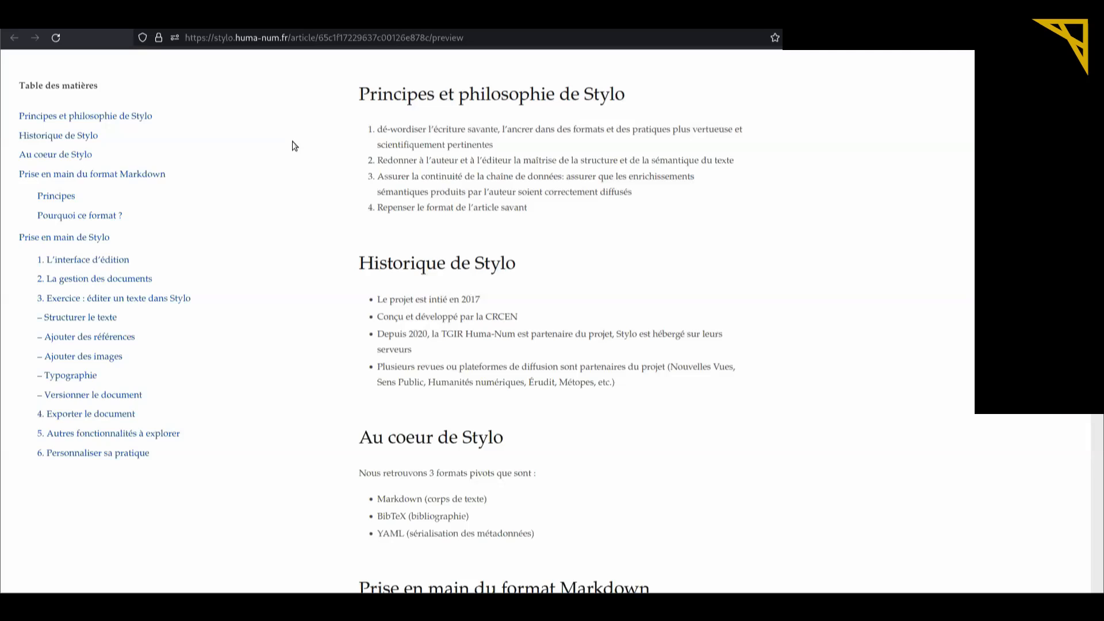
{"action": "scroll", "coordinate": [294, 146], "scroll_direction": "down", "scroll_amount": 2}
{"action": "scroll", "coordinate": [295, 146], "scroll_direction": "up", "scroll_amount": 1}
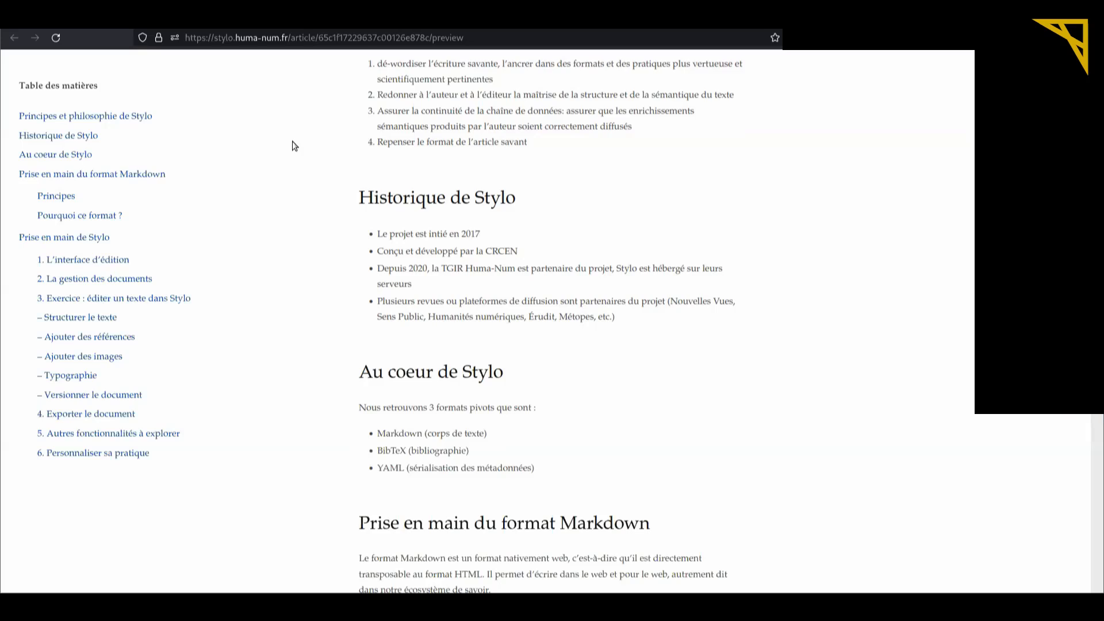
{"action": "scroll", "coordinate": [288, 202], "scroll_direction": "down", "scroll_amount": 3}
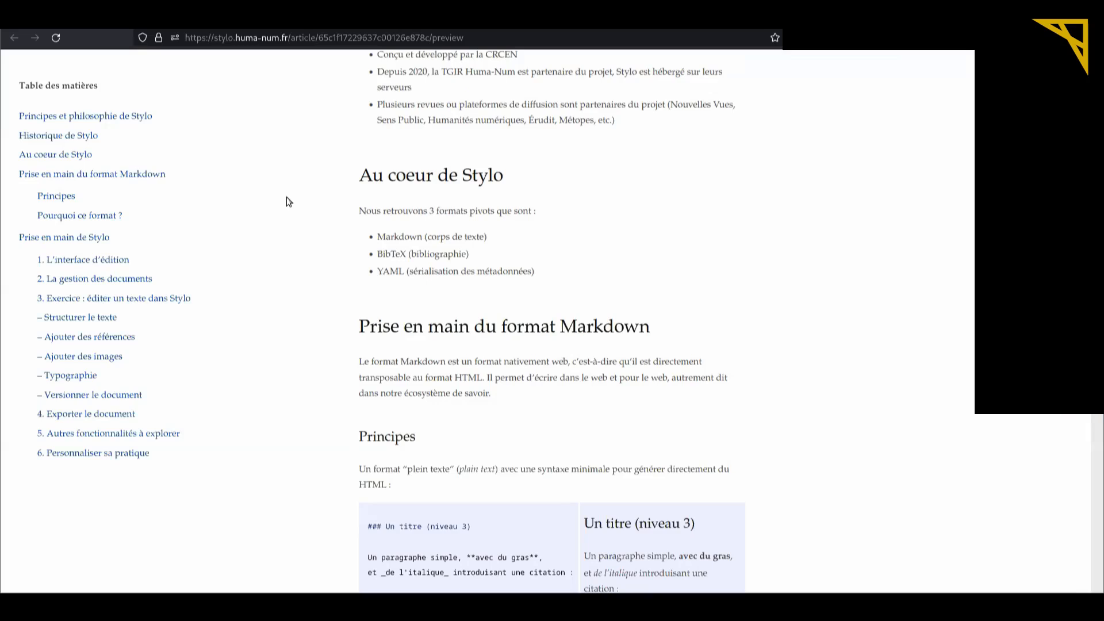
{"action": "scroll", "coordinate": [288, 201], "scroll_direction": "down", "scroll_amount": 1}
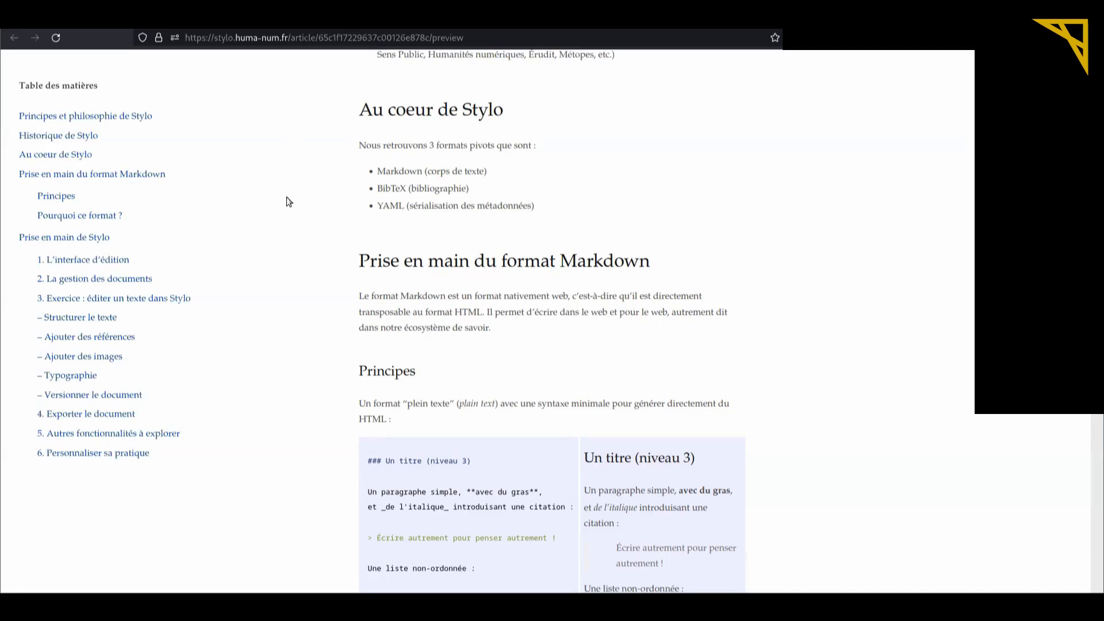
{"action": "scroll", "coordinate": [293, 257], "scroll_direction": "down", "scroll_amount": 3}
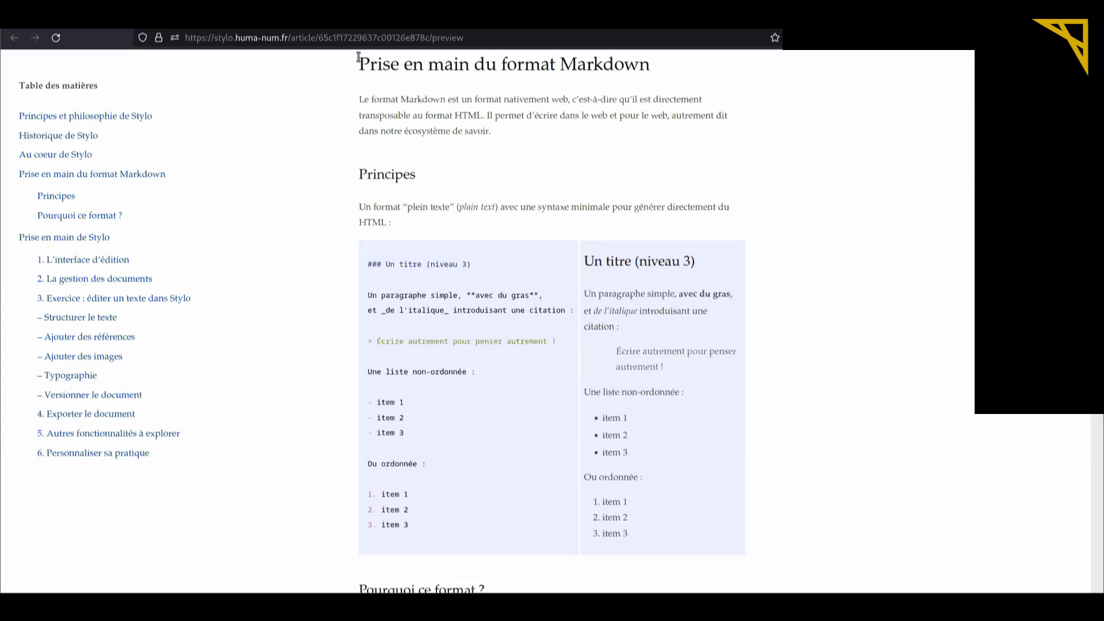
Select the "Prise en main du format Markdown" heading and its introductory paragraph to point them out, and clear the selection.
{"action": "left_click_drag", "start_coordinate": [359, 58], "coordinate": [652, 73]}
{"action": "left_click", "coordinate": [357, 102]}
{"action": "left_click_drag", "start_coordinate": [357, 102], "coordinate": [482, 118]}
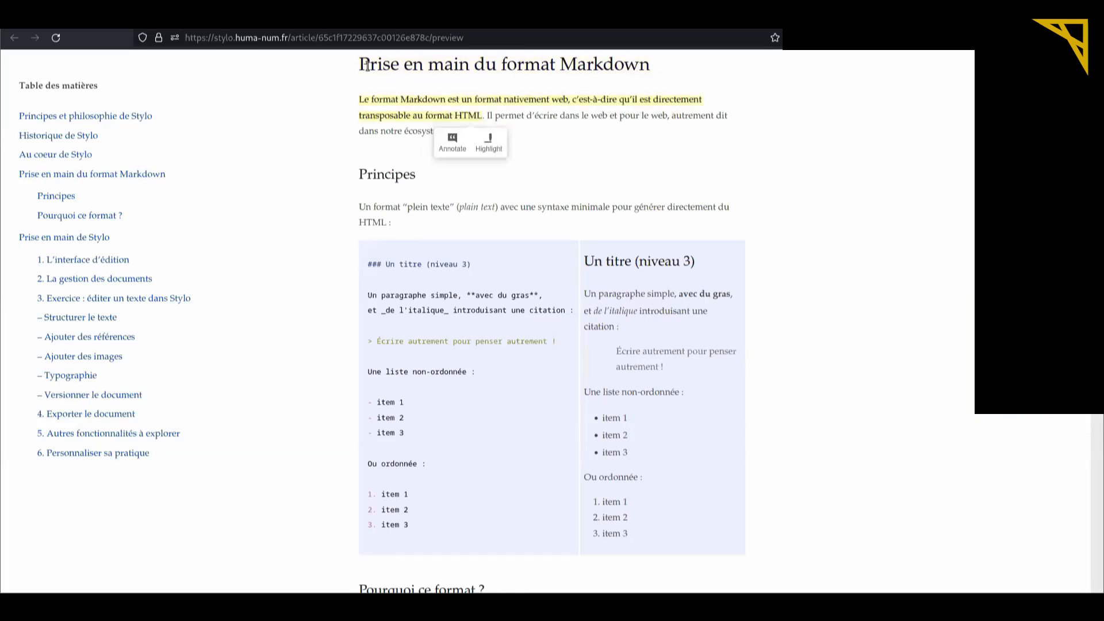
{"action": "left_click_drag", "start_coordinate": [360, 65], "coordinate": [648, 71]}
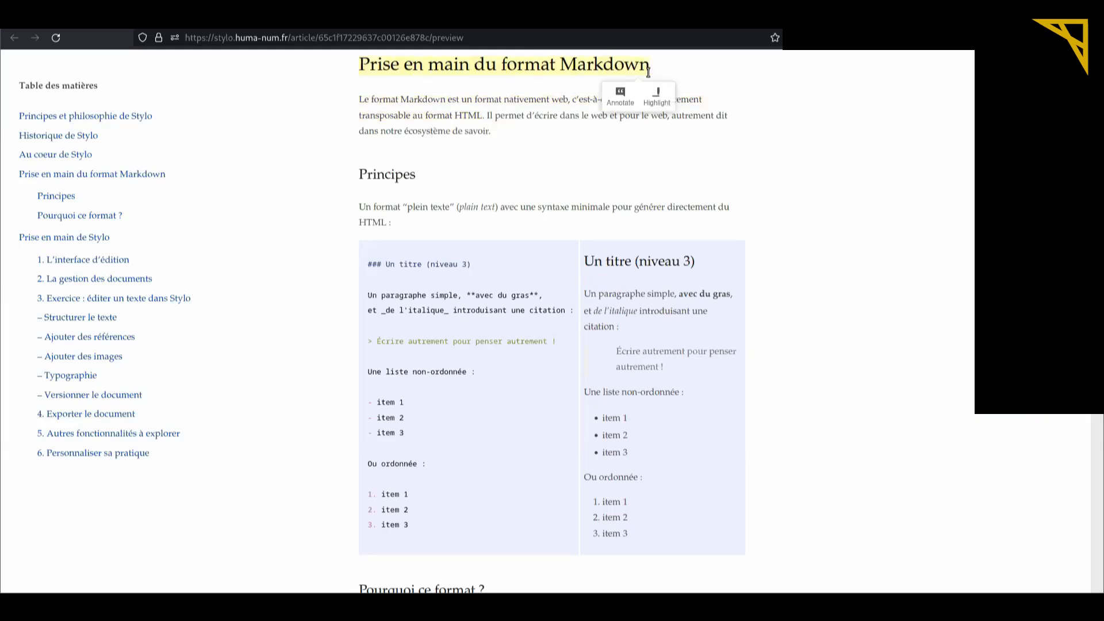
{"action": "left_click_drag", "start_coordinate": [359, 102], "coordinate": [499, 136]}
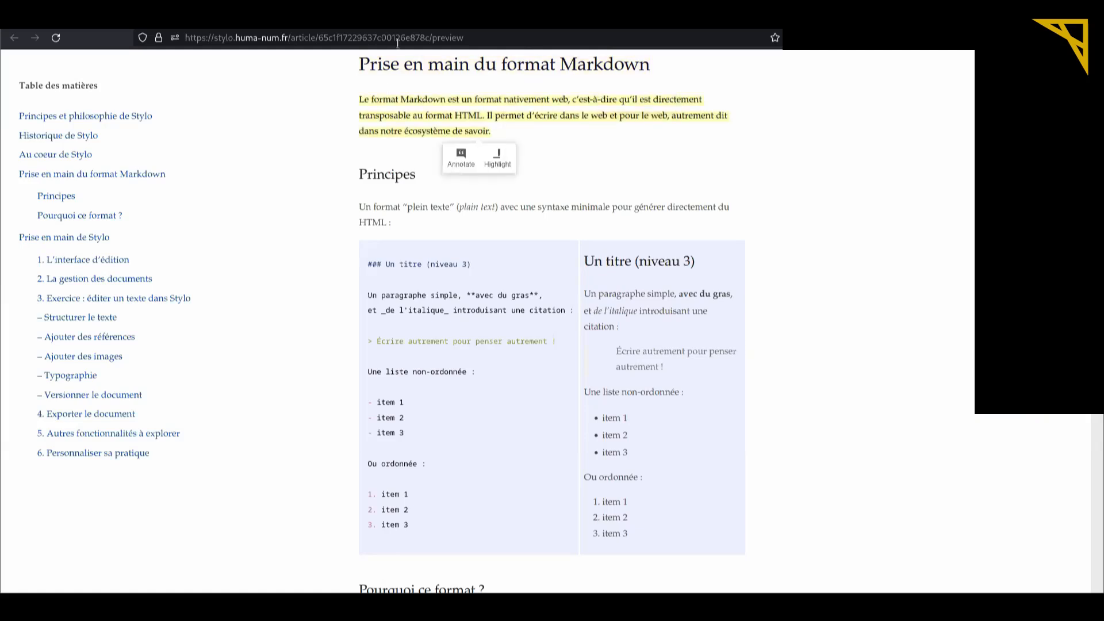
{"action": "left_click", "coordinate": [301, 124]}
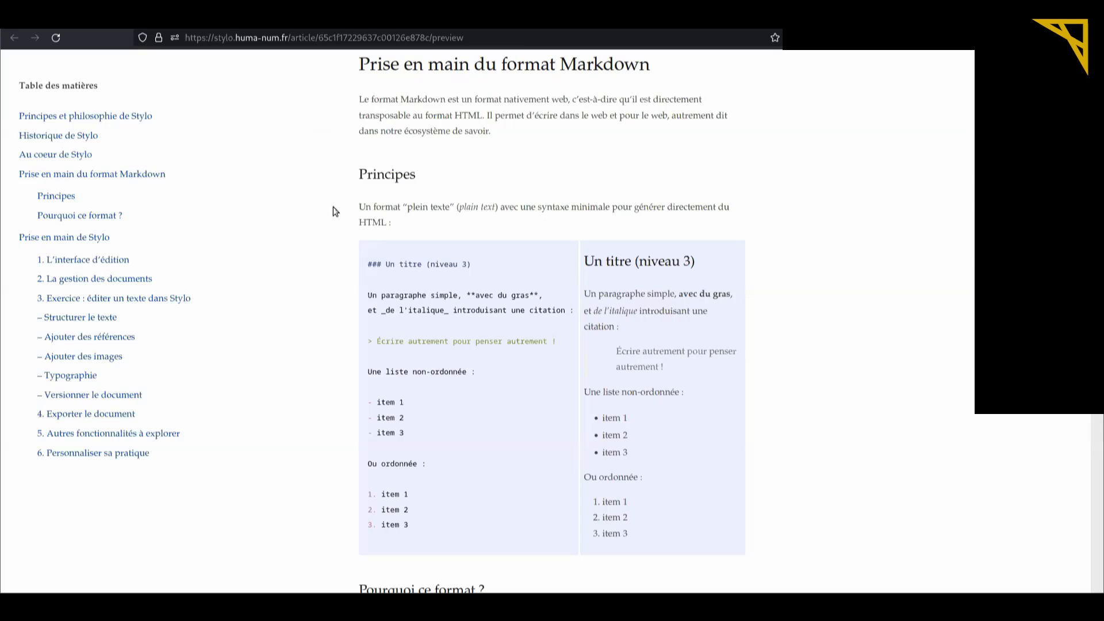
Point out the level 3 heading, paragraph, bold, italic and quotation syntax in the Markdown example by selecting each in turn.
{"action": "scroll", "coordinate": [334, 208], "scroll_direction": "down", "scroll_amount": 1}
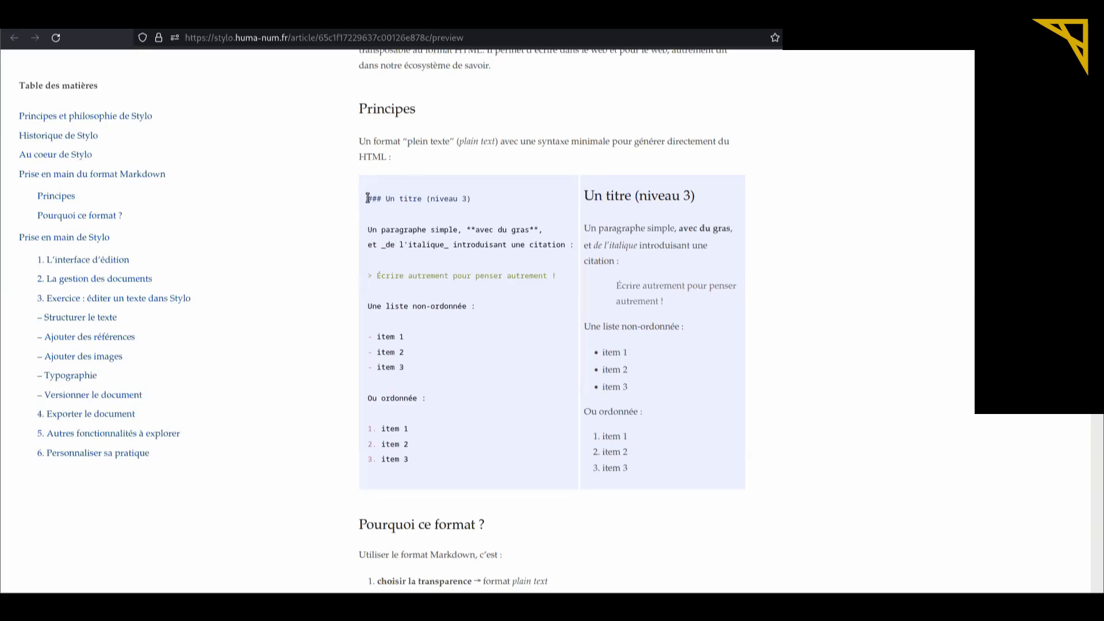
{"action": "left_click_drag", "start_coordinate": [368, 198], "coordinate": [469, 200]}
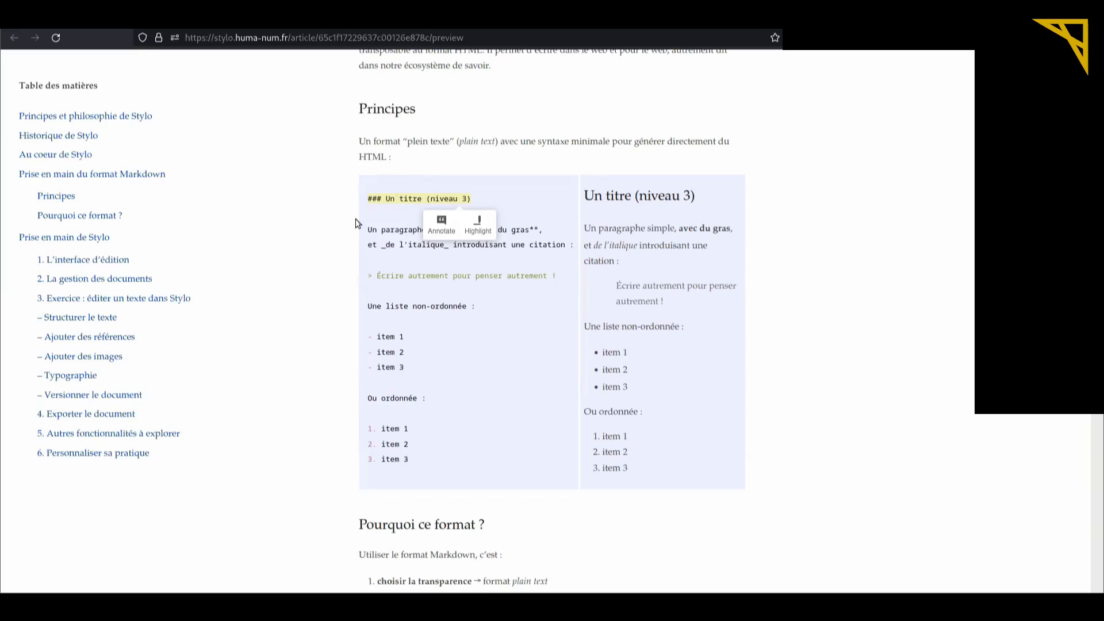
{"action": "left_click", "coordinate": [304, 259]}
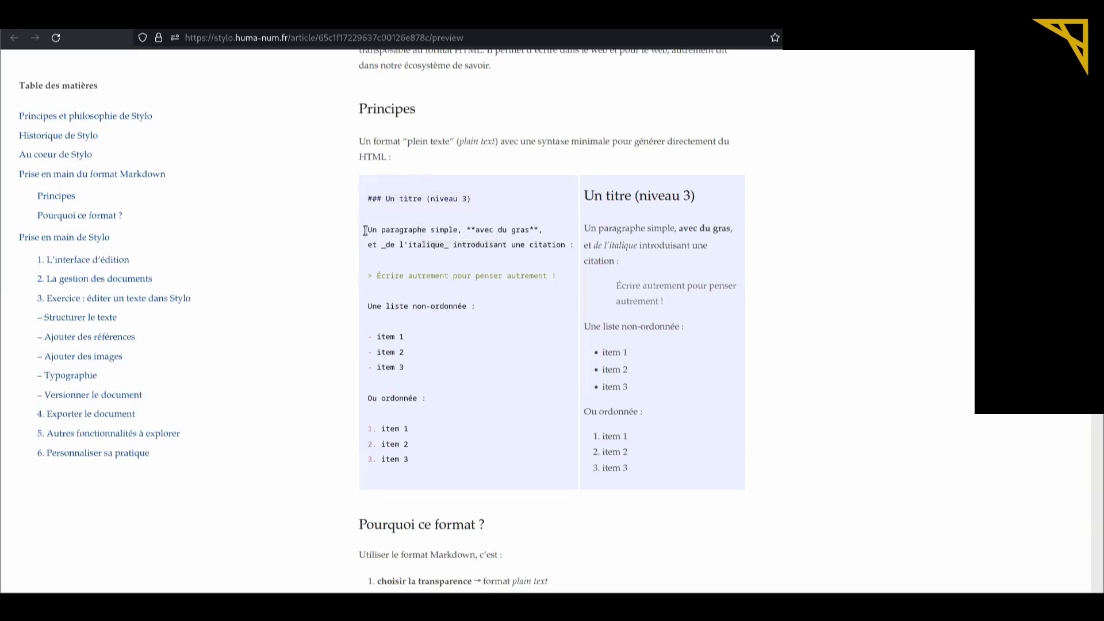
{"action": "mouse_move", "coordinate": [366, 230]}
{"action": "left_mouse_down"}
{"action": "mouse_move", "coordinate": [510, 254]}
{"action": "mouse_move", "coordinate": [575, 246]}
{"action": "left_mouse_up"}
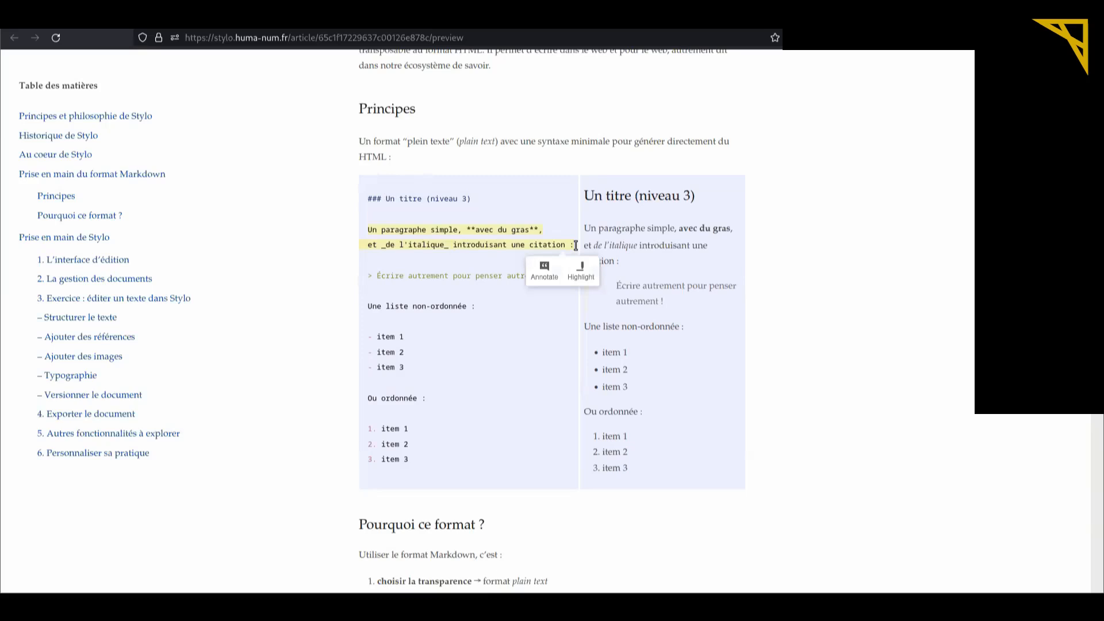
{"action": "left_click", "coordinate": [491, 243]}
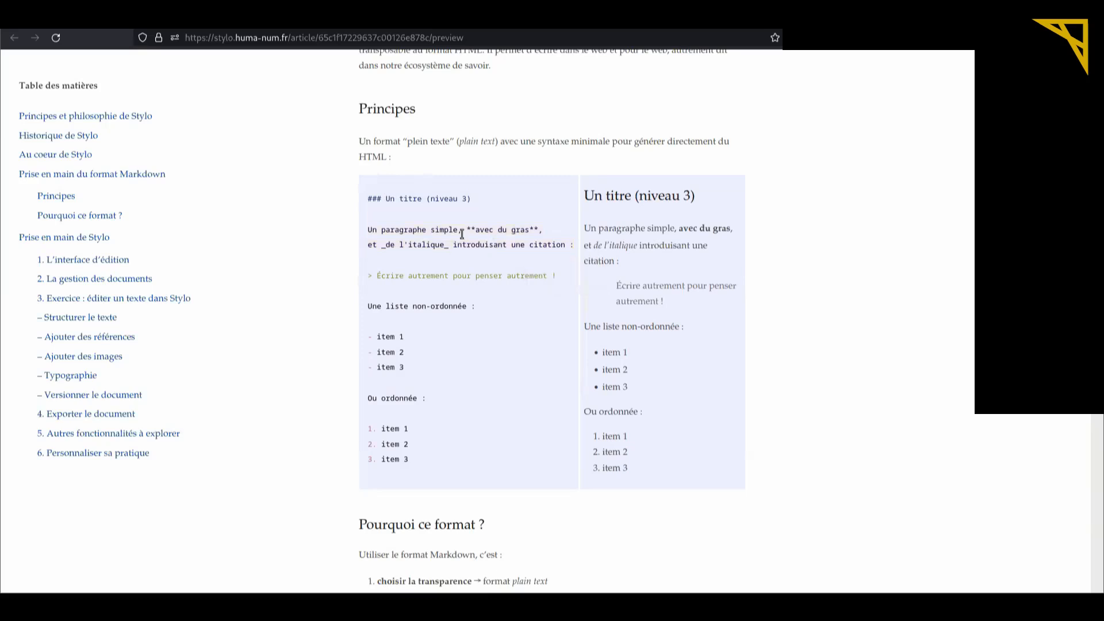
{"action": "left_click_drag", "start_coordinate": [464, 230], "coordinate": [538, 231]}
{"action": "mouse_move", "coordinate": [380, 244]}
{"action": "left_mouse_down"}
{"action": "mouse_move", "coordinate": [456, 254]}
{"action": "mouse_move", "coordinate": [447, 248]}
{"action": "left_mouse_up"}
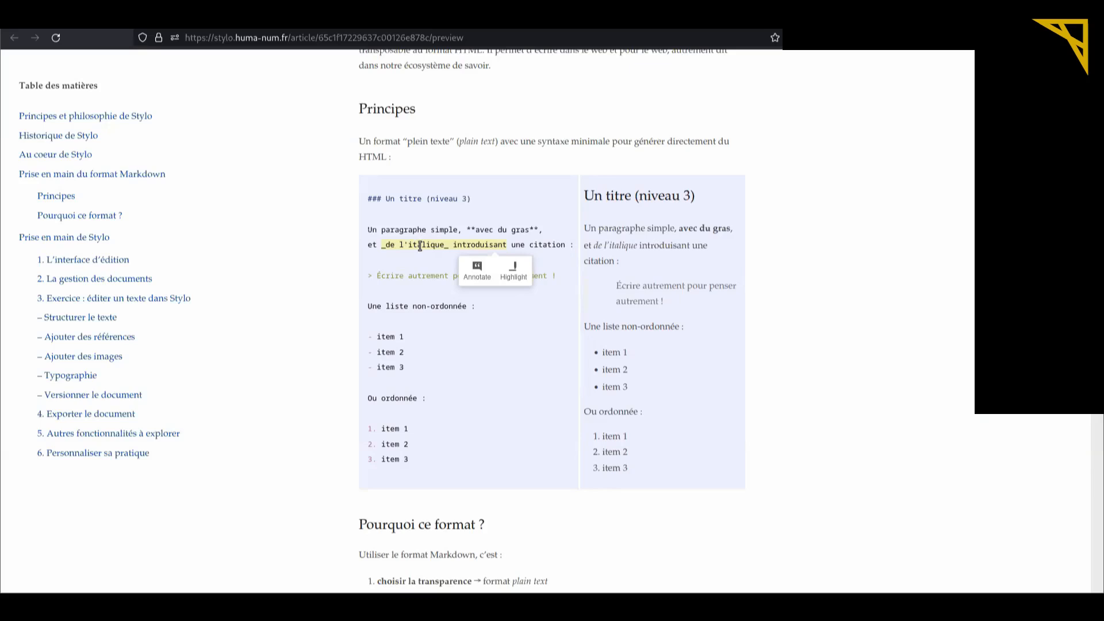
{"action": "left_click", "coordinate": [298, 256]}
{"action": "left_click_drag", "start_coordinate": [368, 277], "coordinate": [375, 277]}
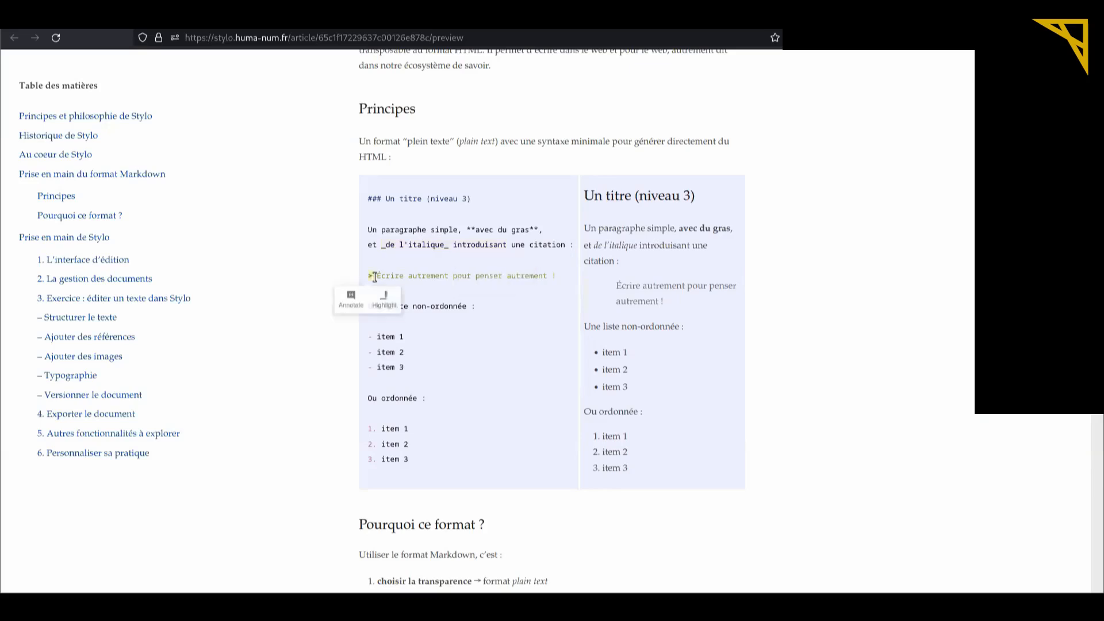
{"action": "left_click", "coordinate": [342, 279]}
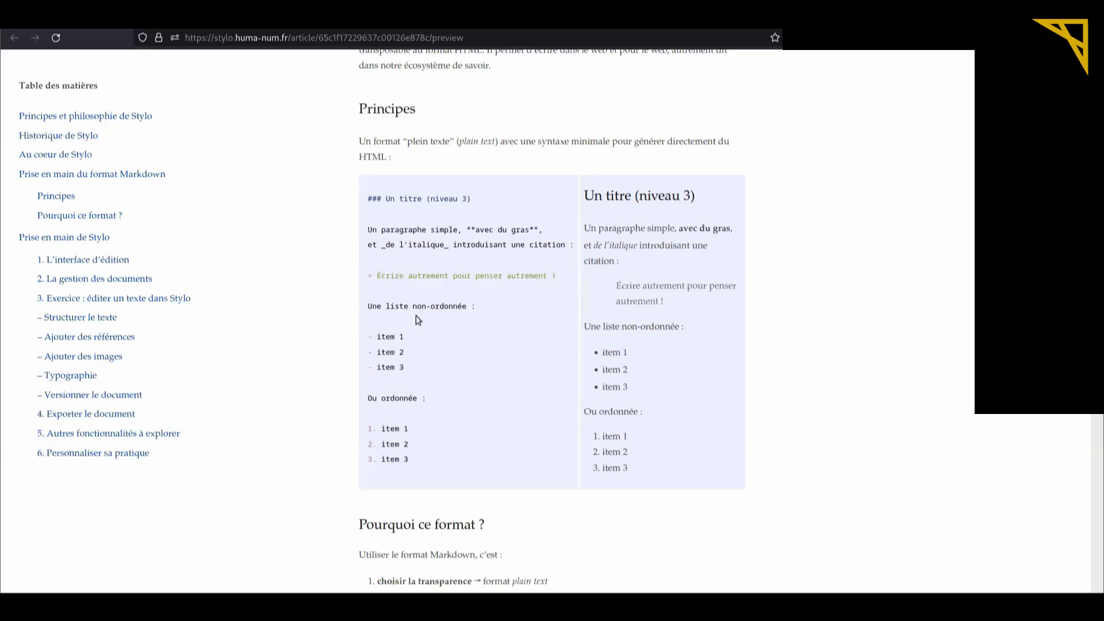
Read the "Pourquoi ce format ?" section, its tutorial box and the start of "Prise en main de Stylo".
{"action": "scroll", "coordinate": [418, 320], "scroll_direction": "down", "scroll_amount": 2}
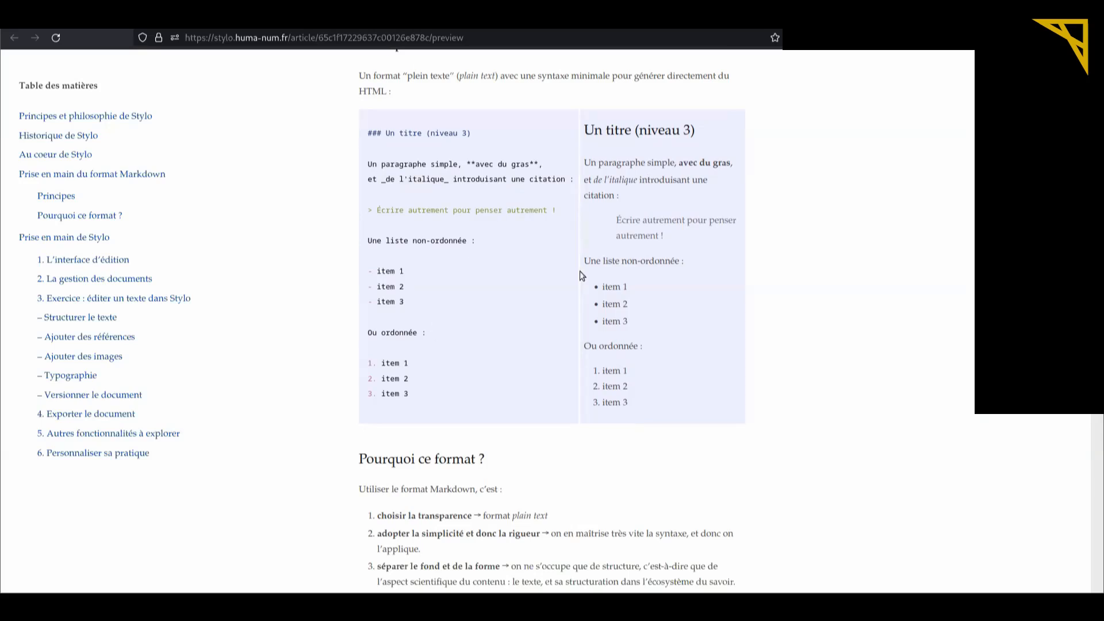
{"action": "scroll", "coordinate": [804, 290], "scroll_direction": "down", "scroll_amount": 2}
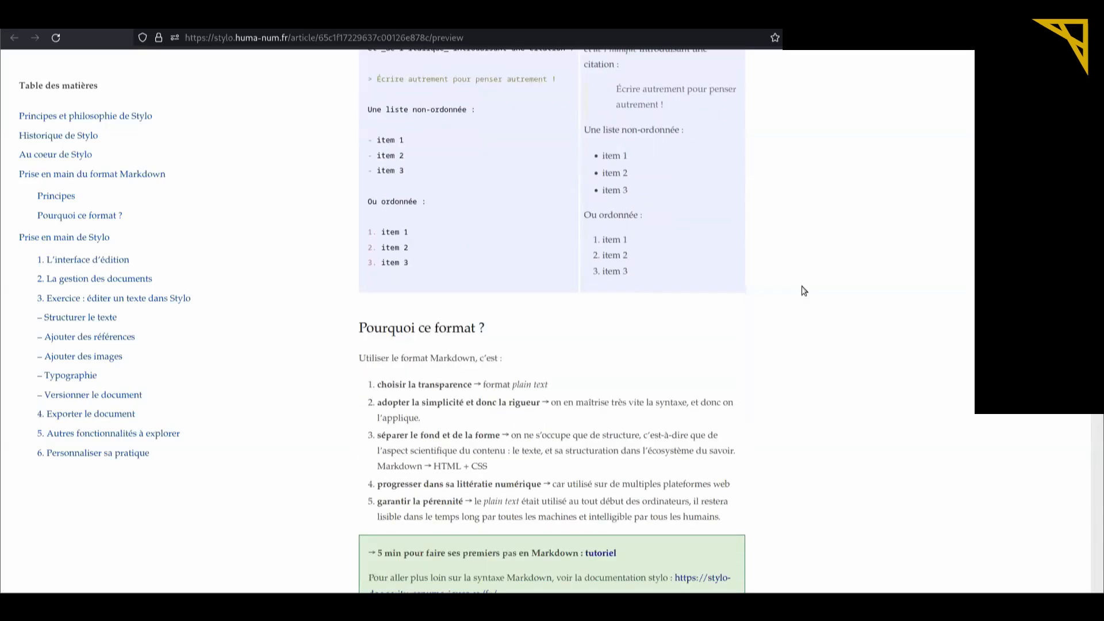
{"action": "scroll", "coordinate": [804, 290], "scroll_direction": "down", "scroll_amount": 3}
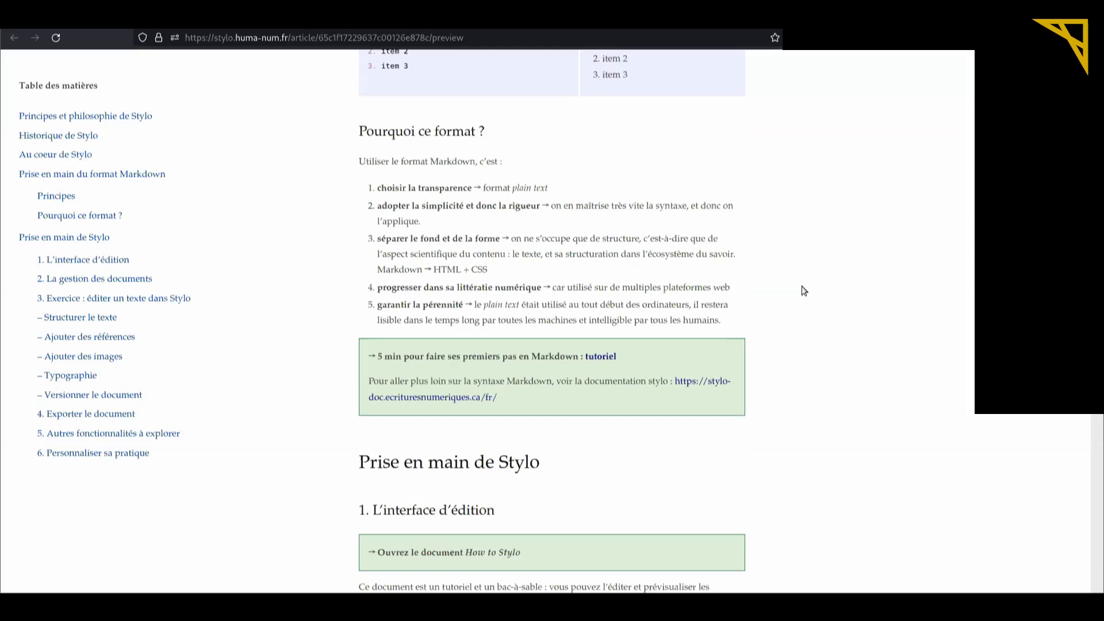
{"action": "scroll", "coordinate": [804, 290], "scroll_direction": "down", "scroll_amount": 2}
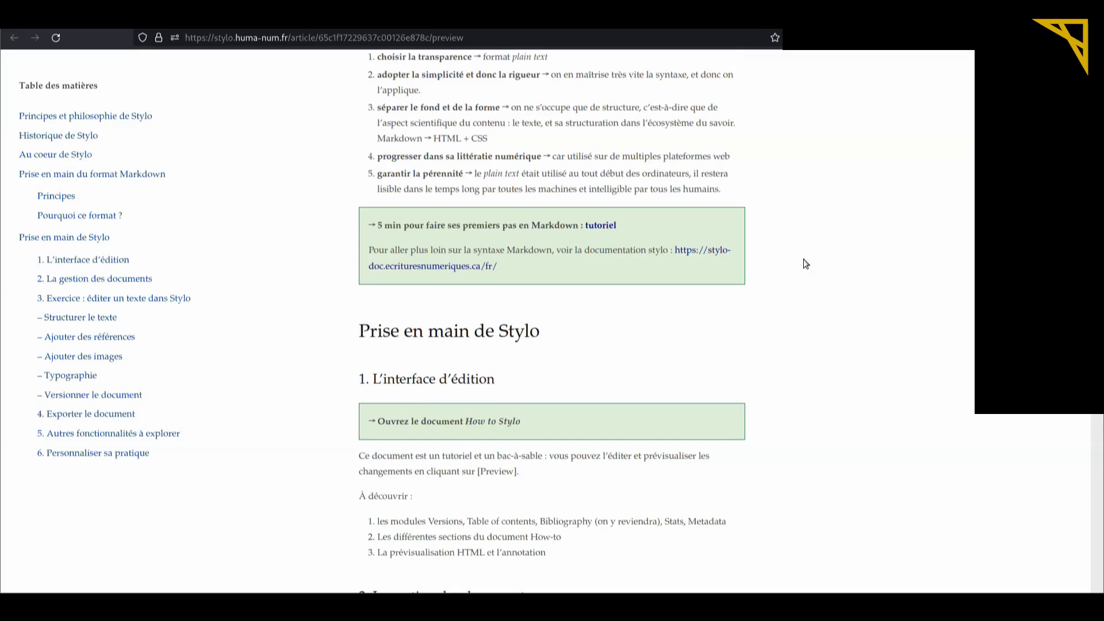
Go back to the Markdown example, select the italic syntax "_de l'italique_" to point it out, and return to "Pourquoi ce format ?".
{"action": "scroll", "coordinate": [806, 264], "scroll_direction": "up", "scroll_amount": 2}
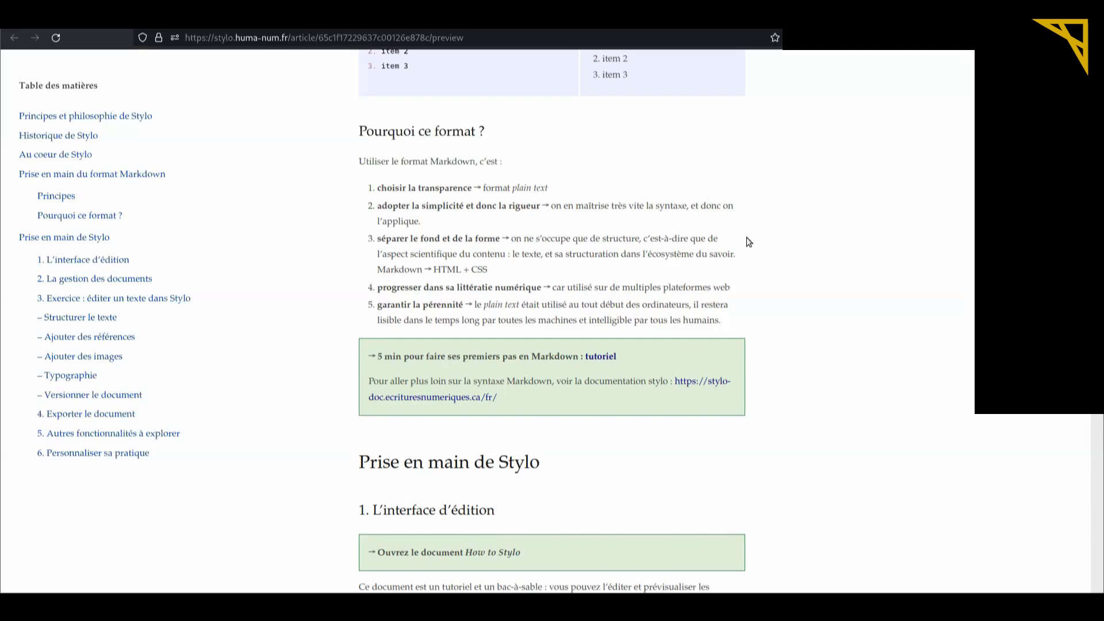
{"action": "scroll", "coordinate": [748, 242], "scroll_direction": "up", "scroll_amount": 5}
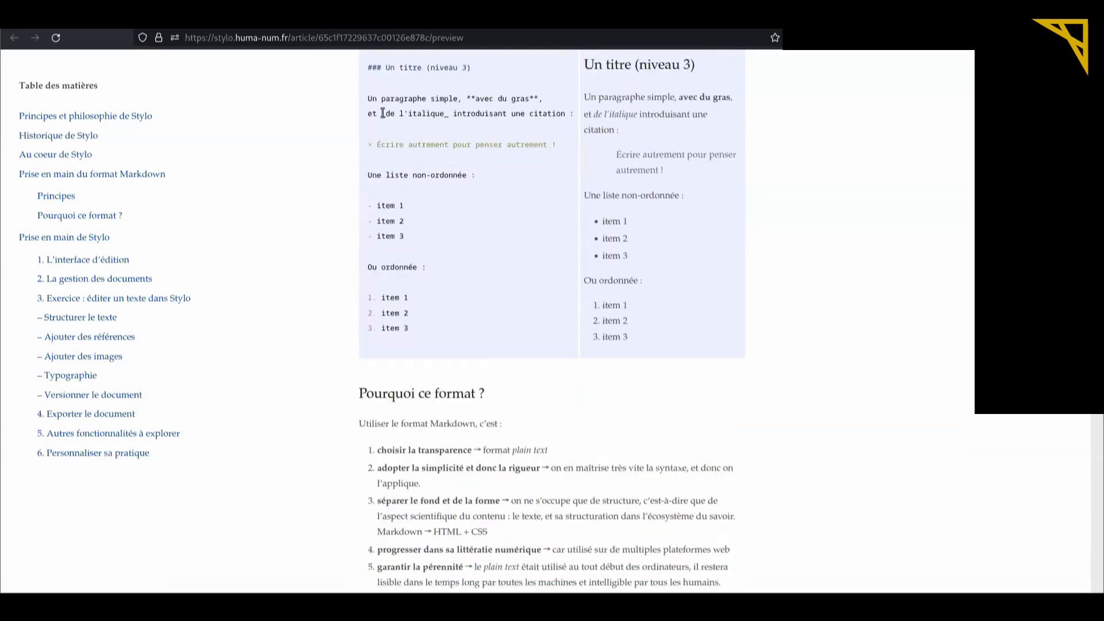
{"action": "left_click_drag", "start_coordinate": [382, 113], "coordinate": [447, 115]}
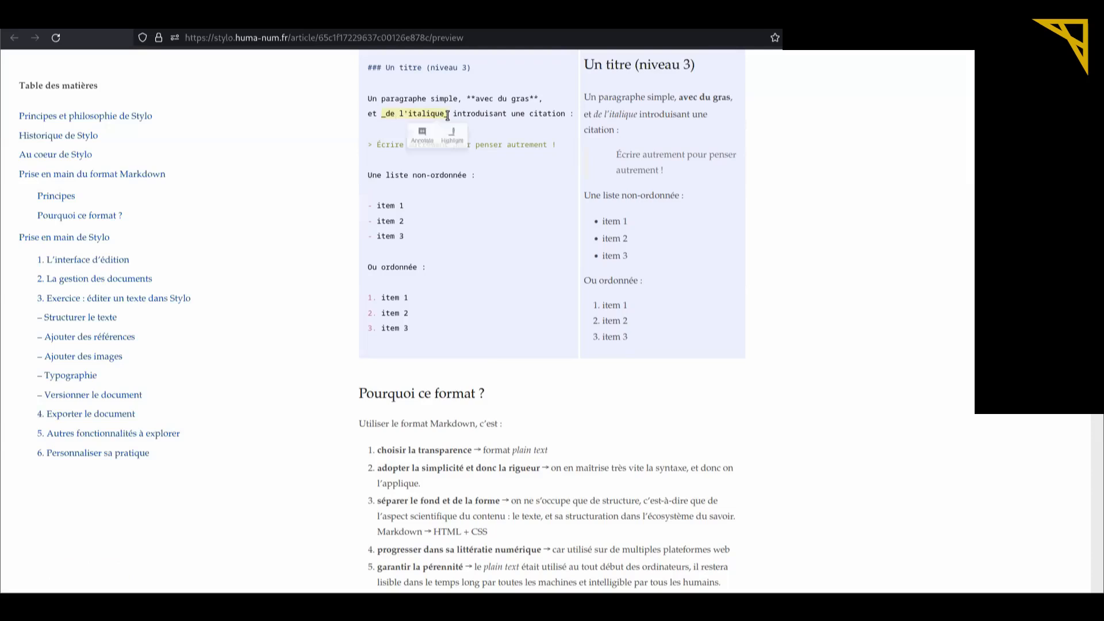
{"action": "left_click", "coordinate": [509, 232]}
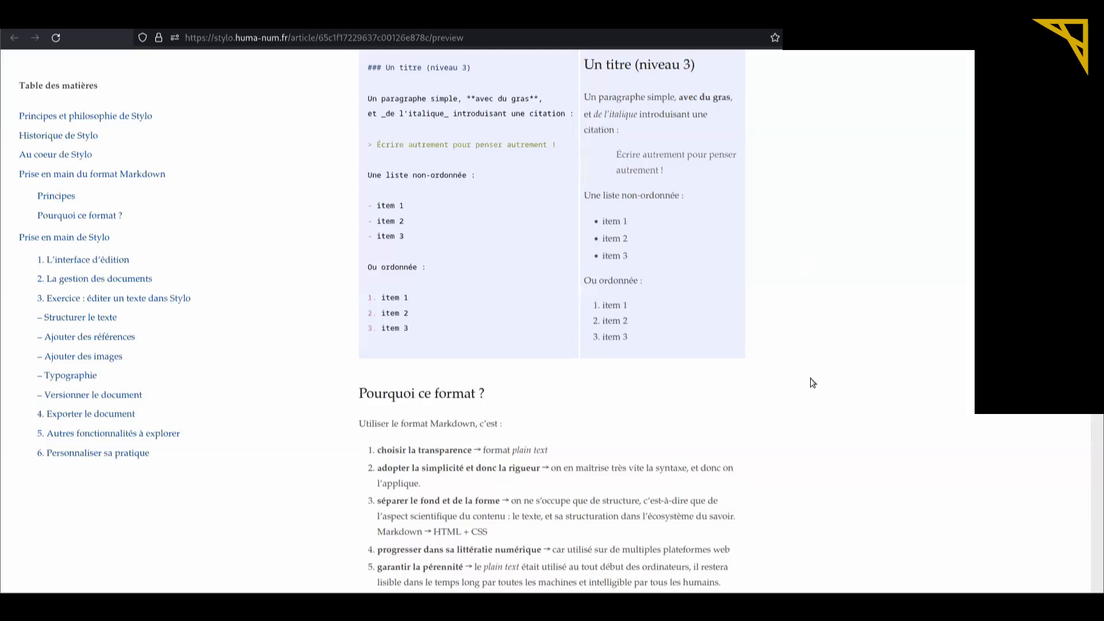
{"action": "scroll", "coordinate": [813, 382], "scroll_direction": "down", "scroll_amount": 2}
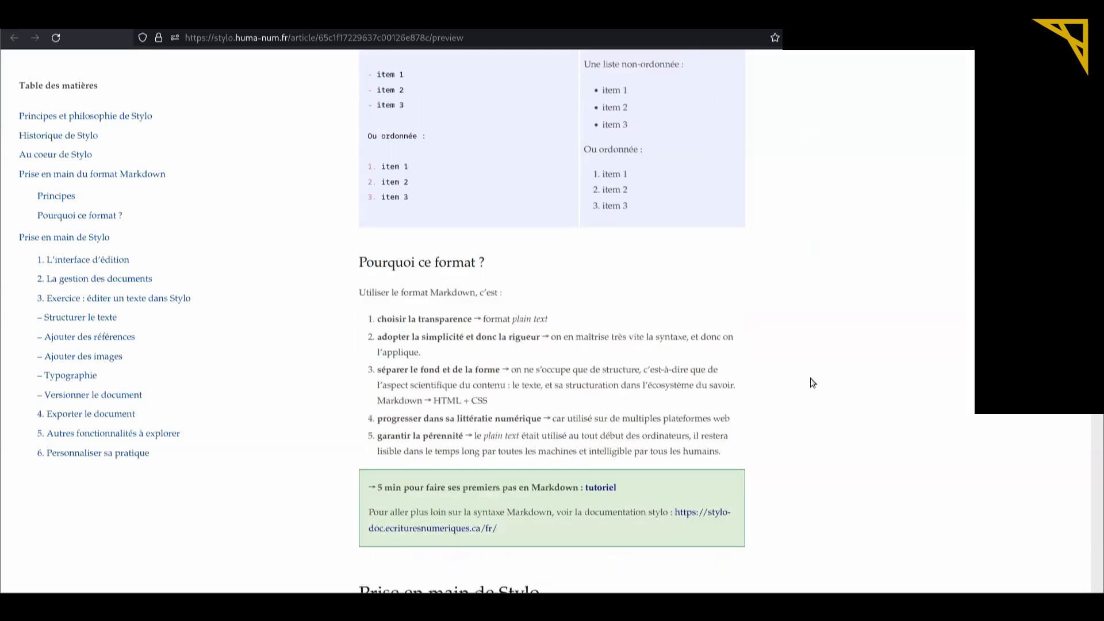
{"action": "scroll", "coordinate": [813, 383], "scroll_direction": "down", "scroll_amount": 1}
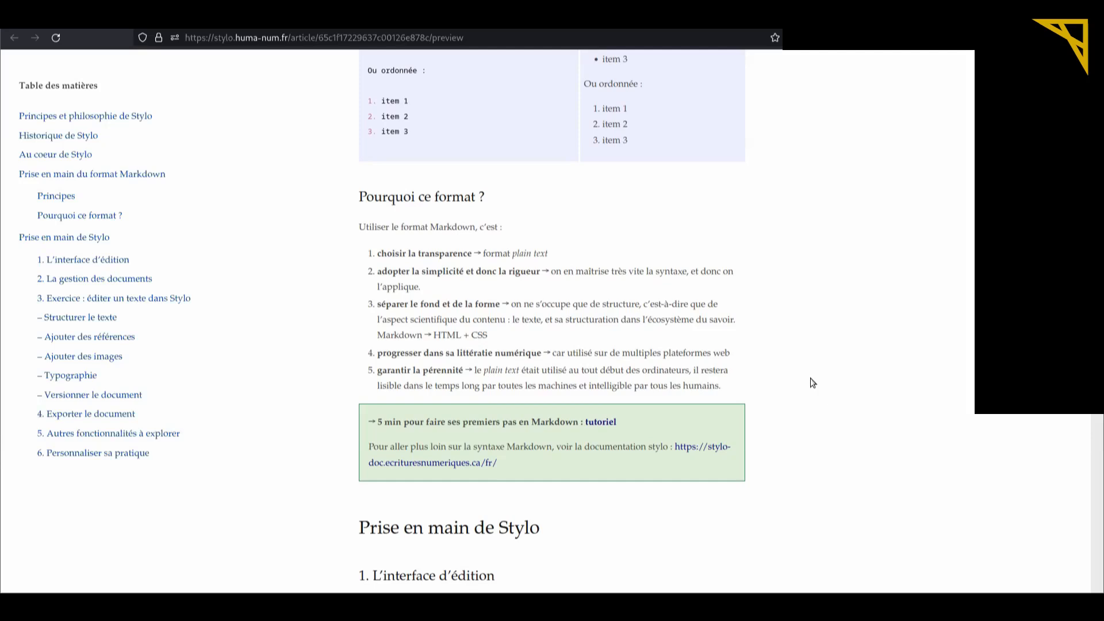
Leave the workshop notes at "Prise en main de Stylo", go to the Stylo articles list and open "How to Stylo" for editing.
{"action": "scroll", "coordinate": [813, 382], "scroll_direction": "down", "scroll_amount": 1}
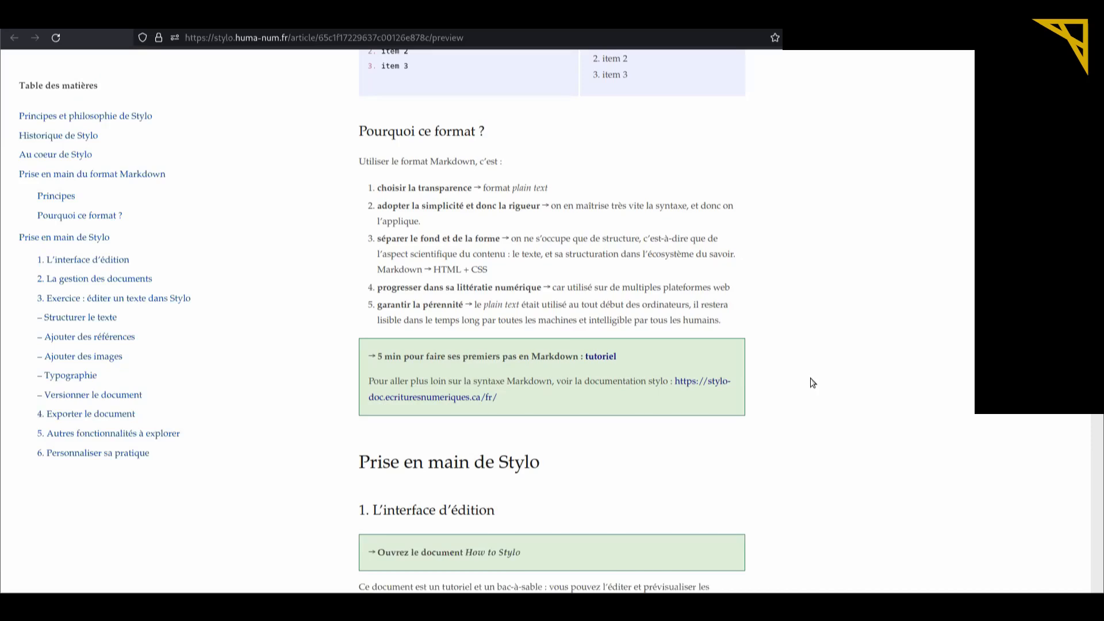
{"action": "scroll", "coordinate": [767, 279], "scroll_direction": "down", "scroll_amount": 5}
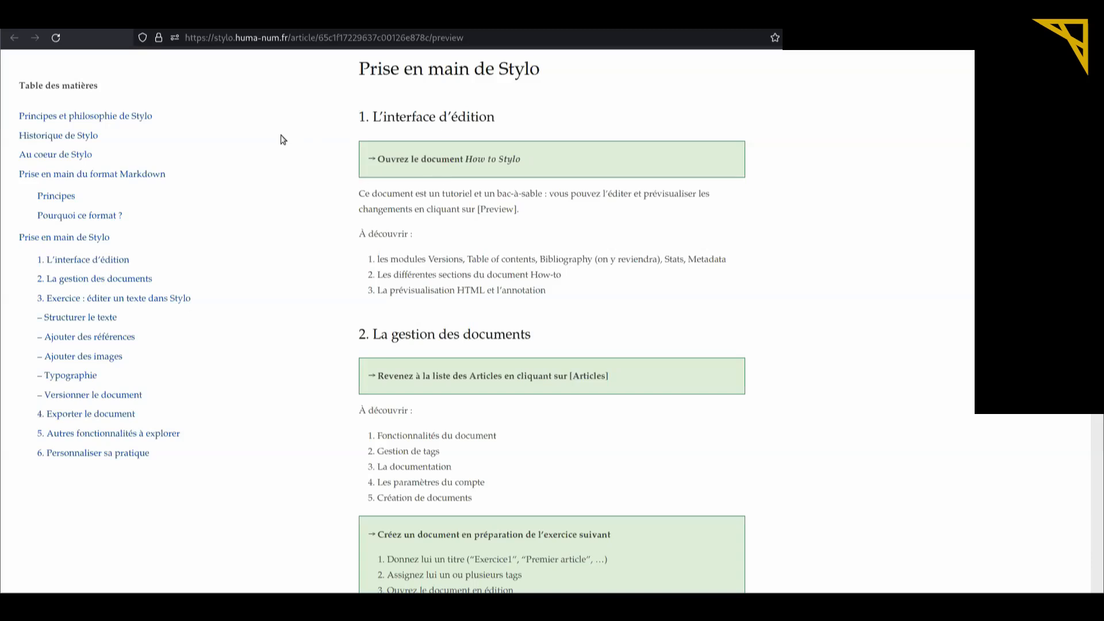
{"action": "left_click", "coordinate": [70, 19]}
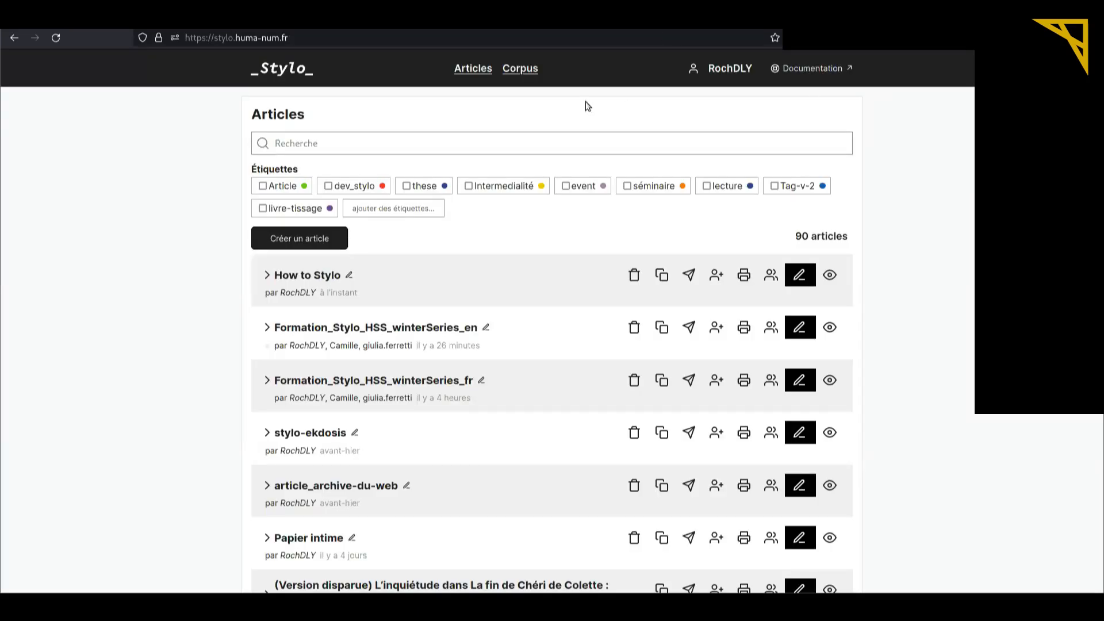
{"action": "left_click", "coordinate": [490, 37]}
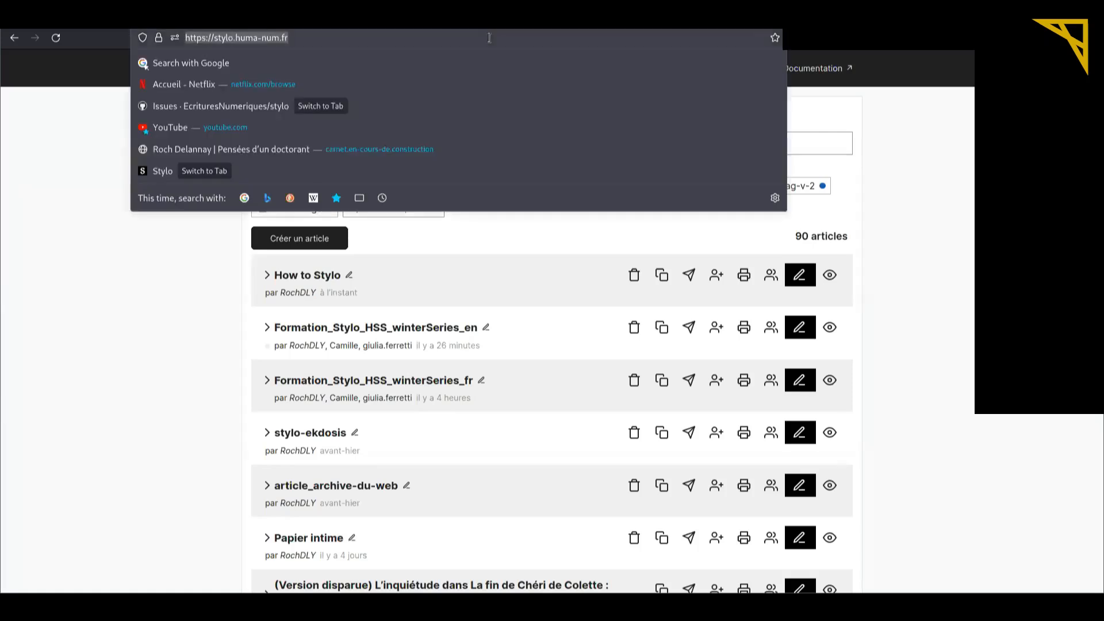
{"action": "left_click", "coordinate": [956, 166]}
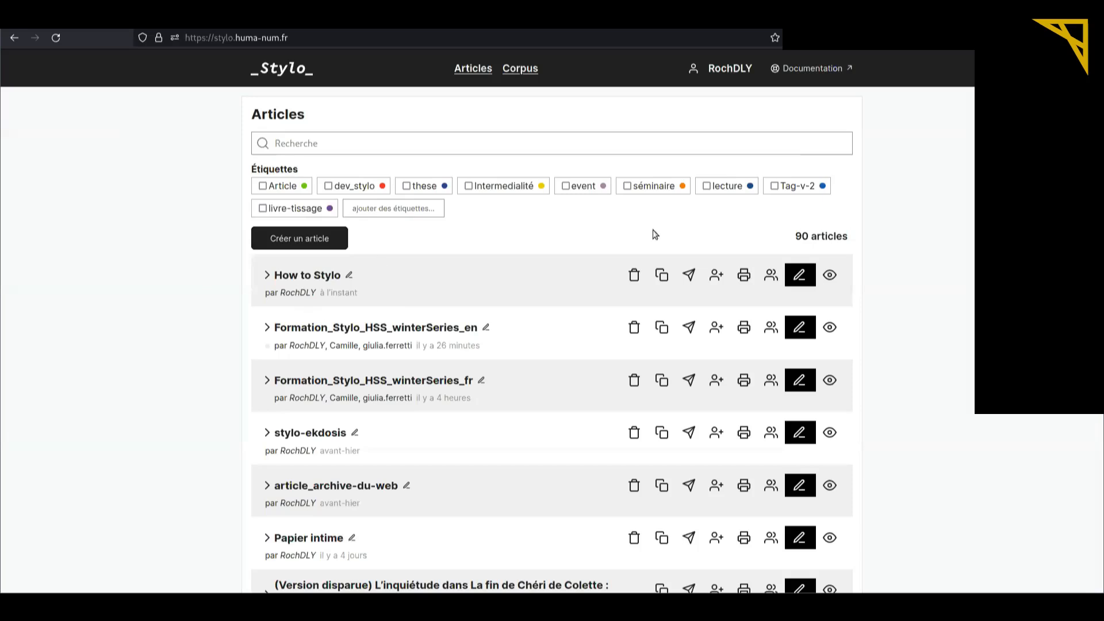
{"action": "left_click", "coordinate": [802, 281]}
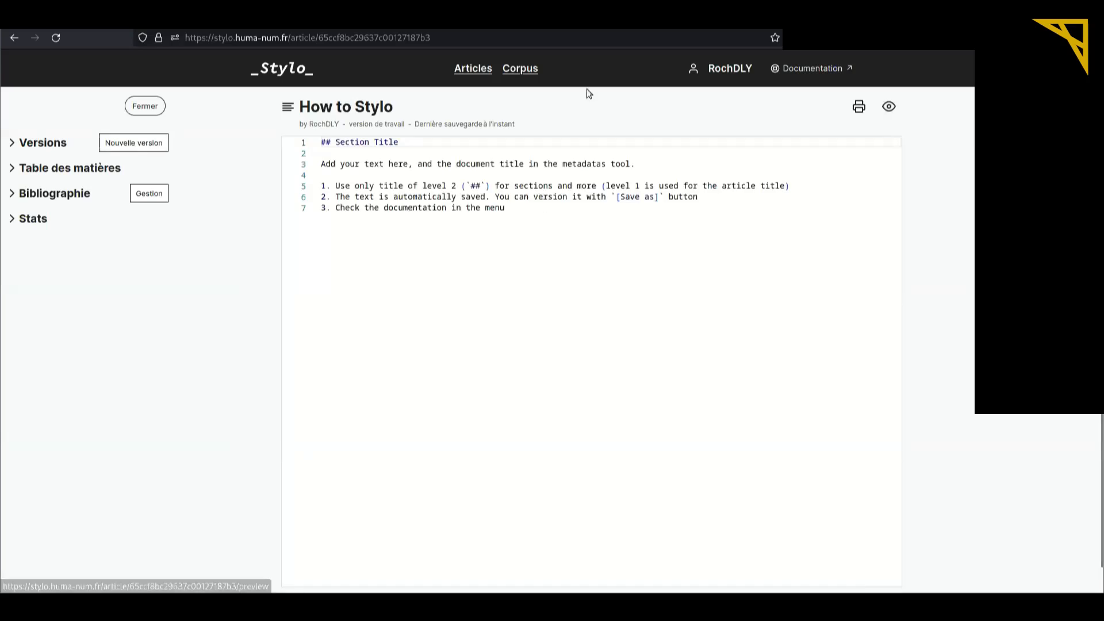
Hide and redisplay the editor's side pane, and expand the Versions section to view its contents before collapsing it.
{"action": "left_click", "coordinate": [143, 106]}
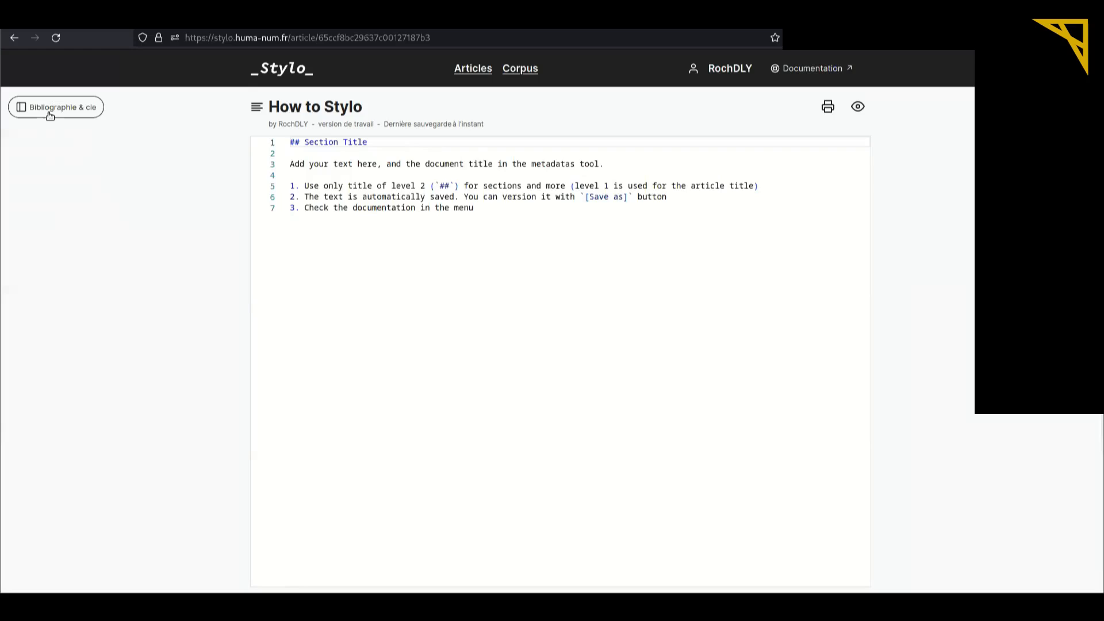
{"action": "left_click", "coordinate": [50, 109]}
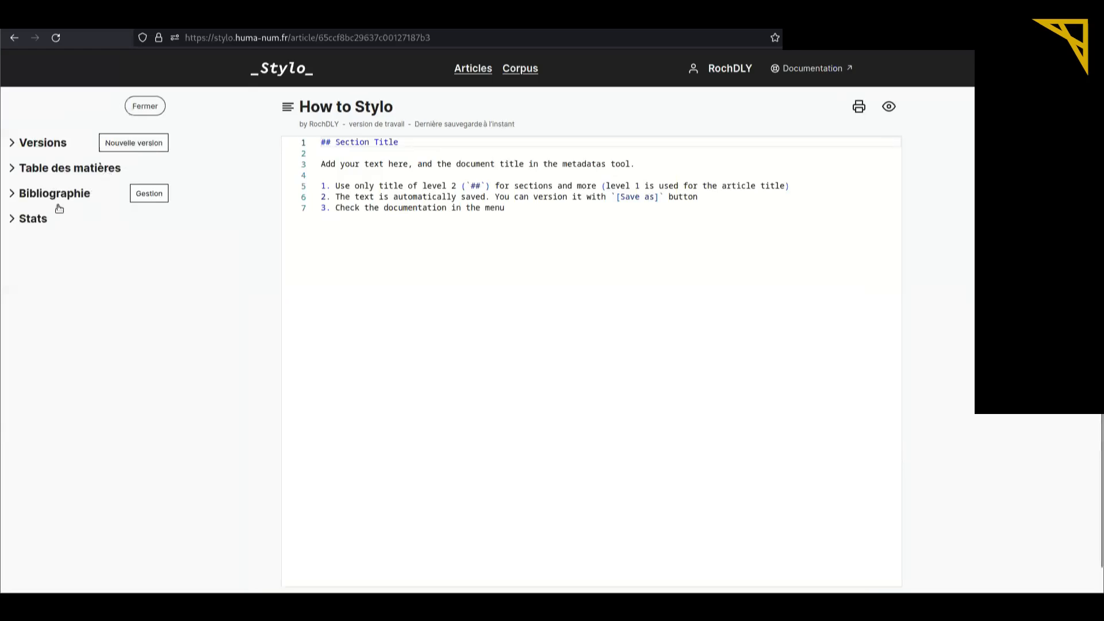
{"action": "left_click", "coordinate": [25, 147]}
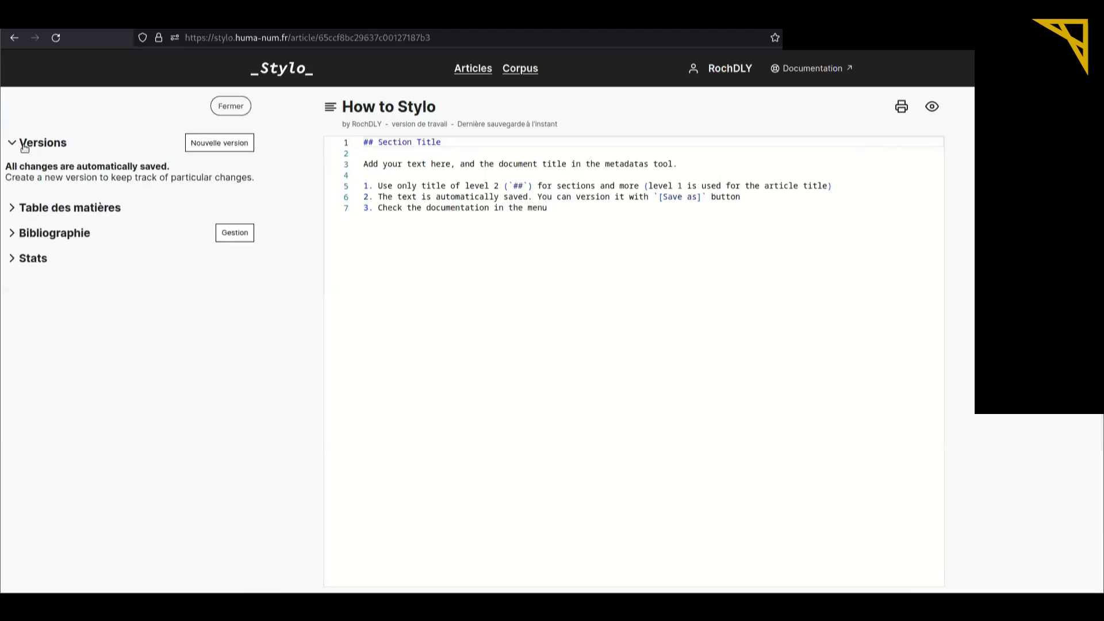
{"action": "left_click", "coordinate": [72, 151]}
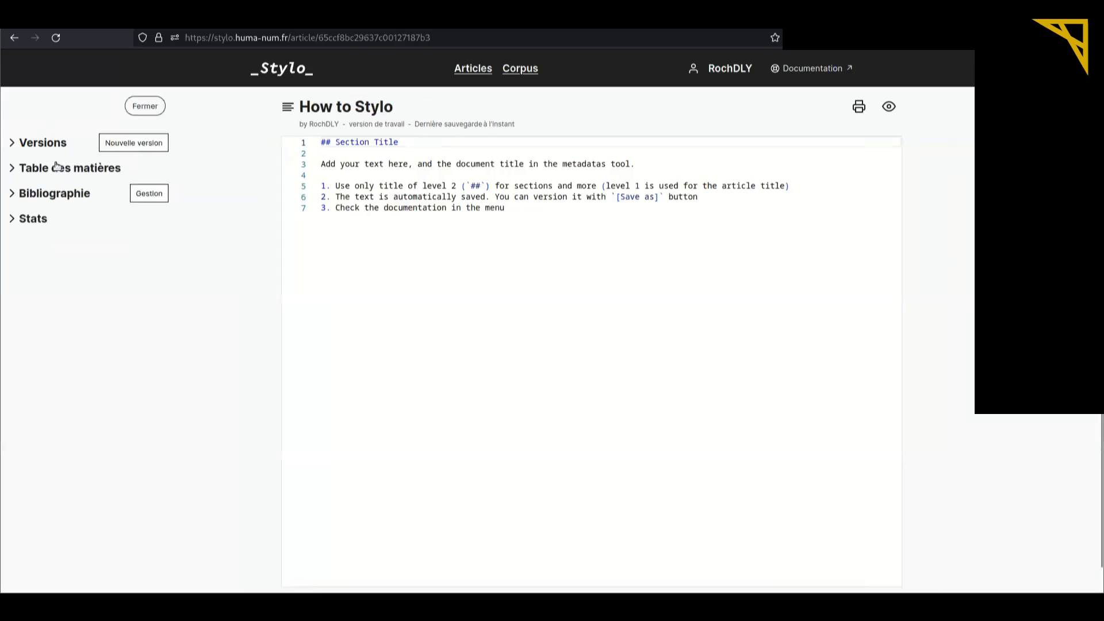
Show the table of contents and add the heading "### Un titre de niveau 3" after a blank line at the article's end.
{"action": "left_click", "coordinate": [57, 168]}
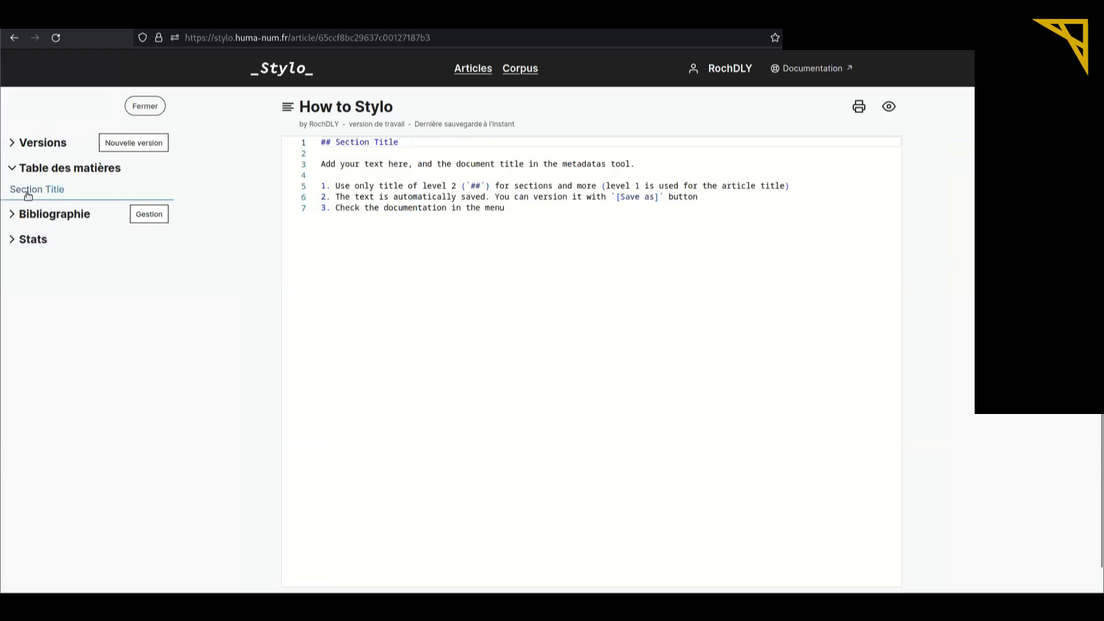
{"action": "left_click", "coordinate": [525, 224]}
{"action": "key", "text": "Return"}
{"action": "key", "text": "Return"}
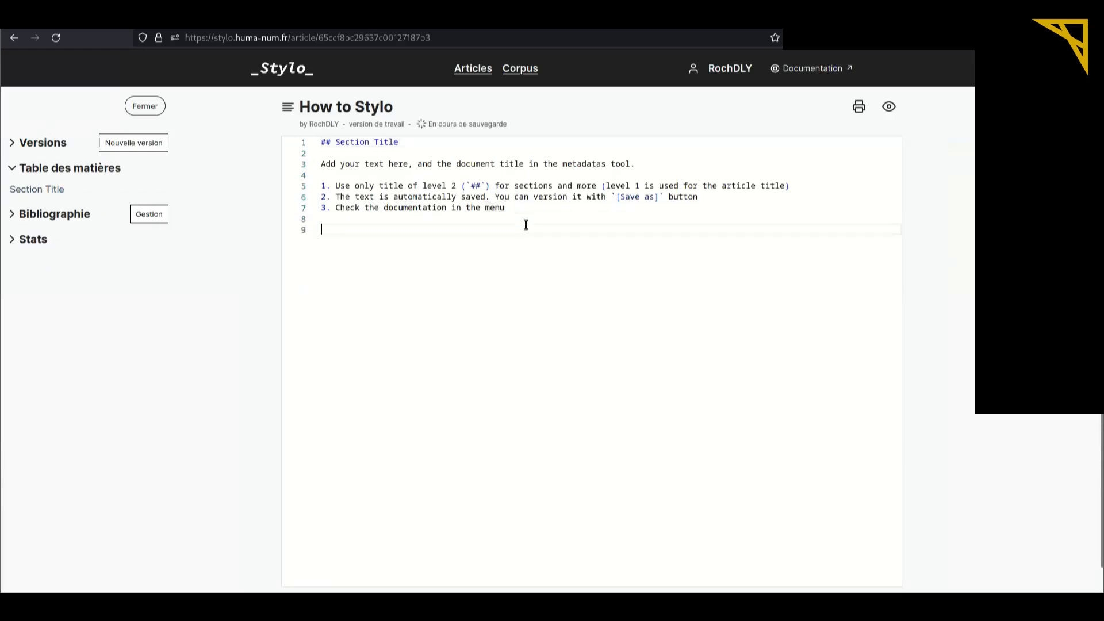
{"action": "type", "text": "### Un "}
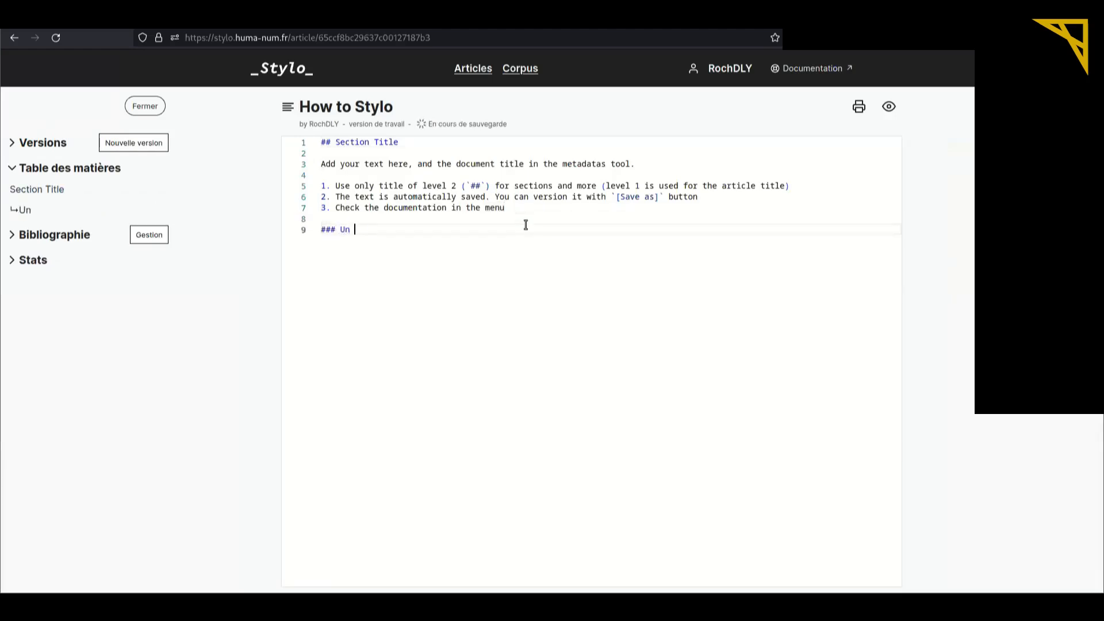
{"action": "type", "text": "titre de niveau 3"}
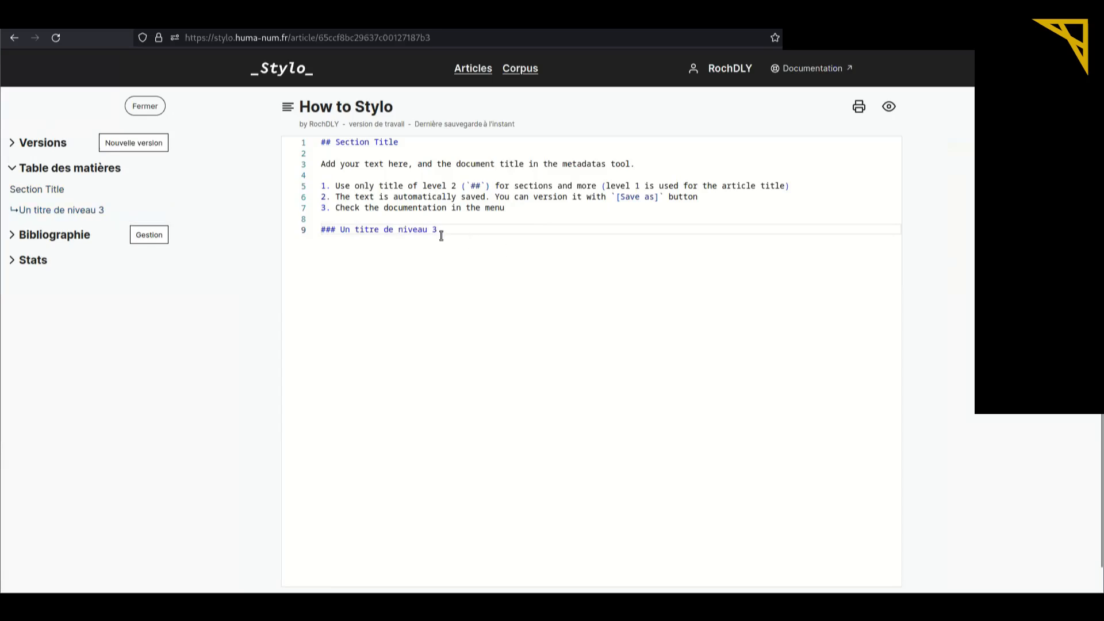
Expand the article's bibliography, browse the account's Zotero collections in the reference manager, and close it without importing.
{"action": "left_click", "coordinate": [13, 240]}
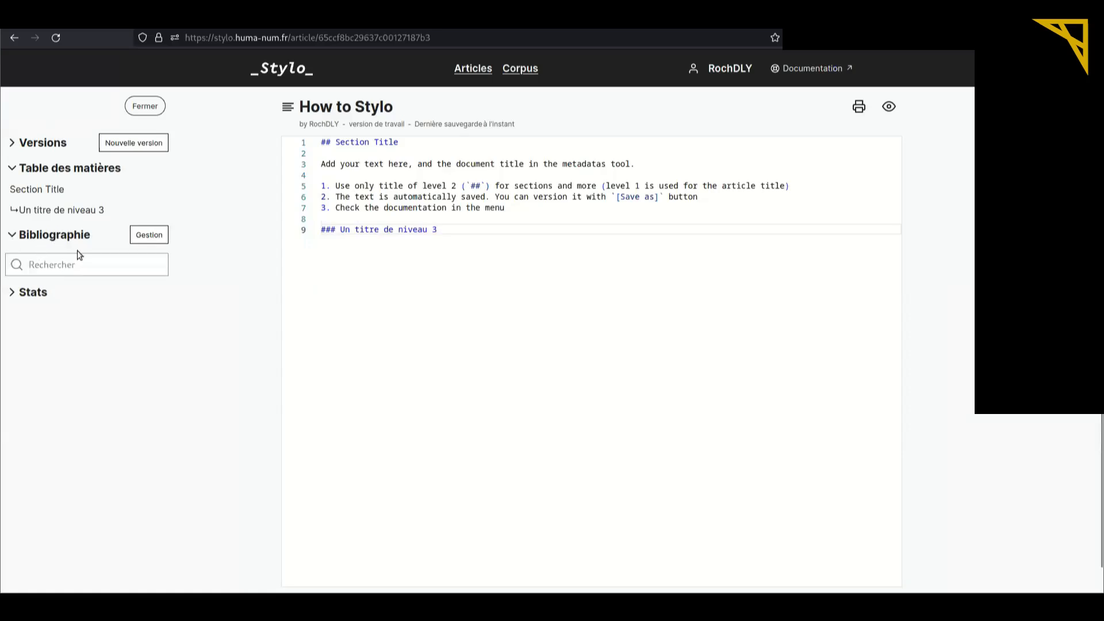
{"action": "left_click", "coordinate": [150, 240]}
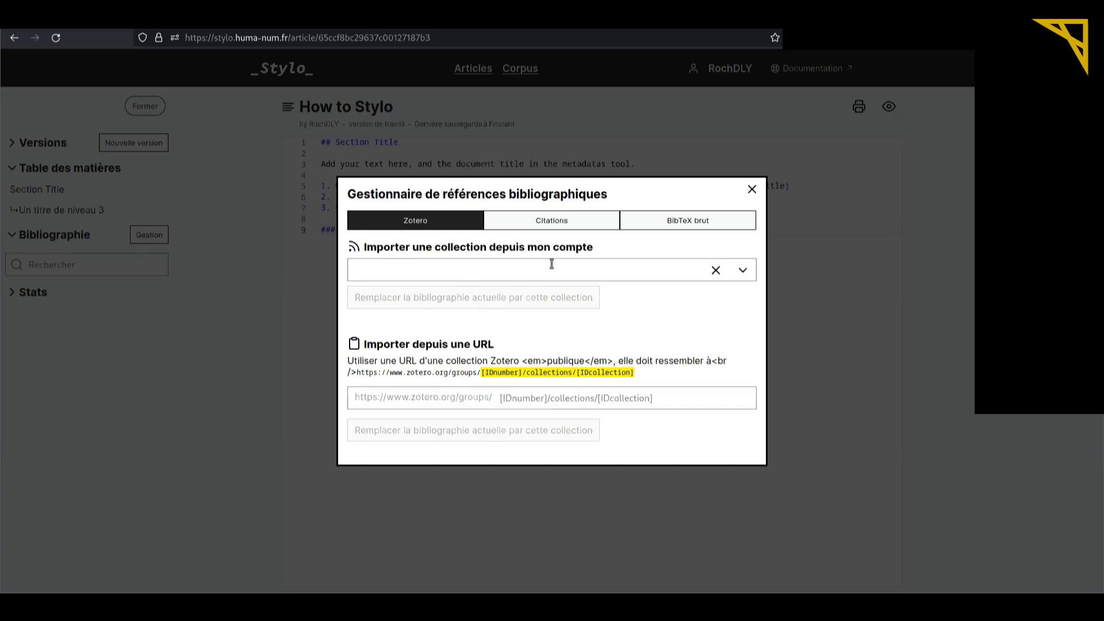
{"action": "left_click", "coordinate": [743, 270]}
{"action": "scroll", "coordinate": [603, 355], "scroll_direction": "down", "scroll_amount": 5}
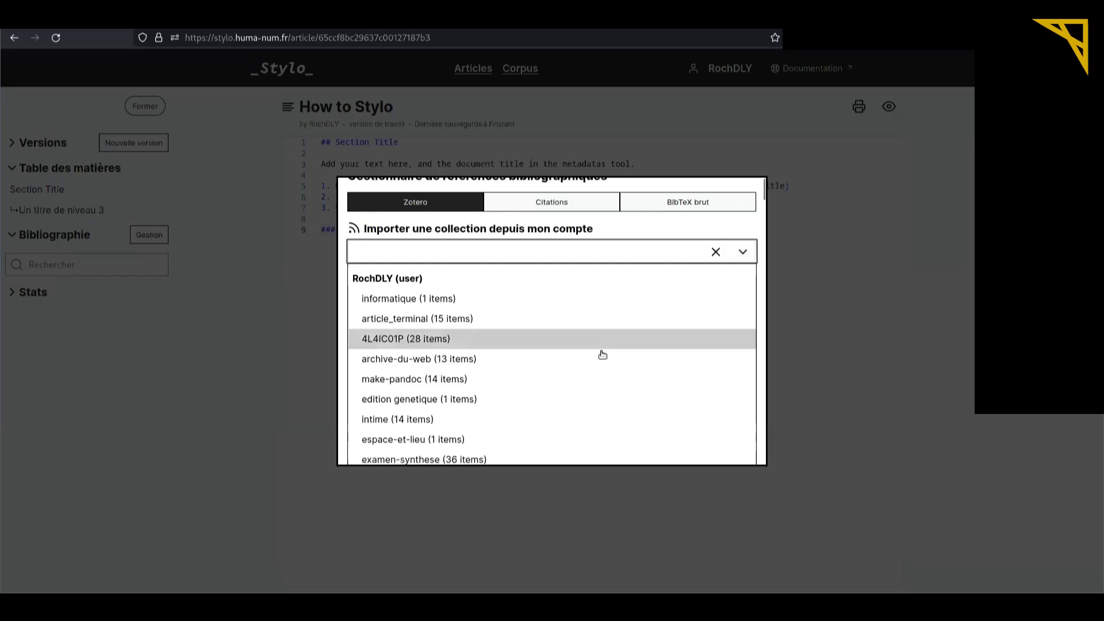
{"action": "scroll", "coordinate": [603, 354], "scroll_direction": "up", "scroll_amount": 5}
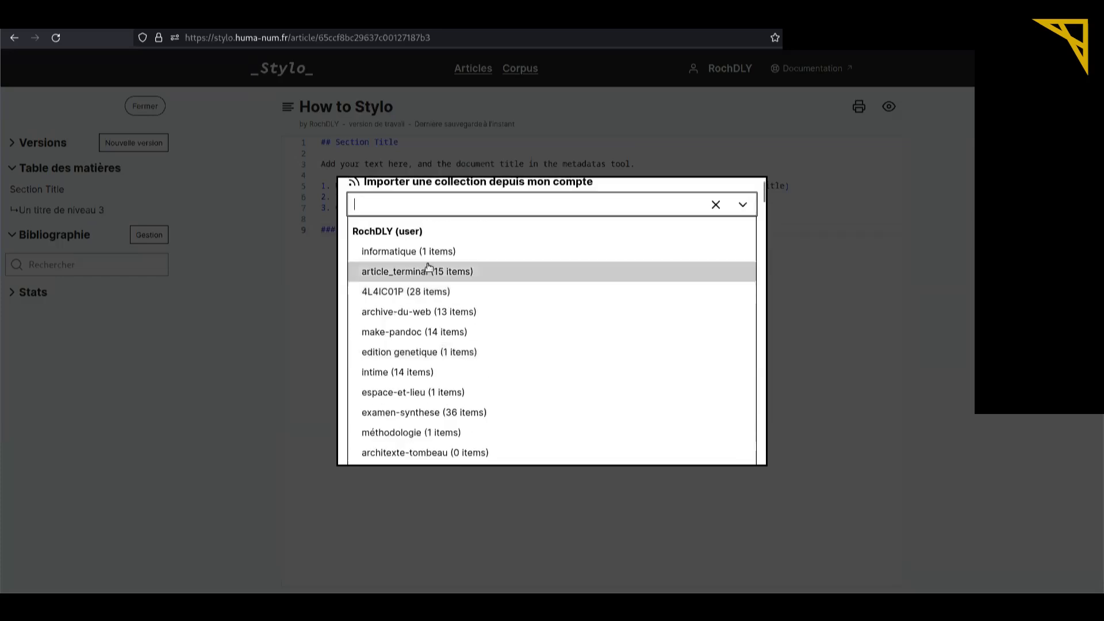
{"action": "scroll", "coordinate": [483, 325], "scroll_direction": "up", "scroll_amount": 2}
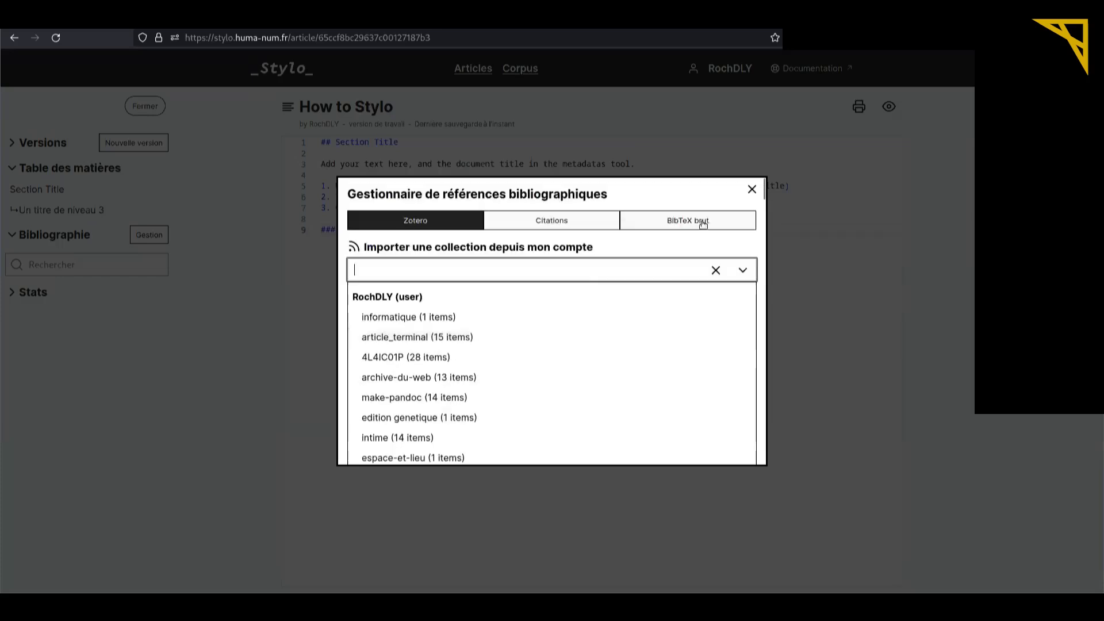
{"action": "left_click", "coordinate": [278, 326]}
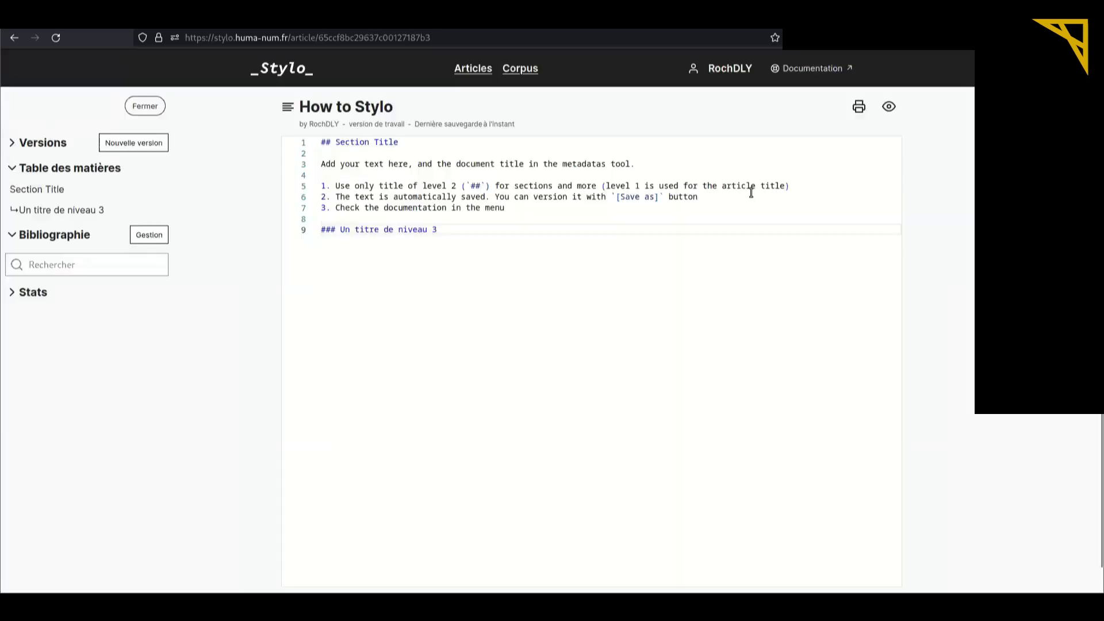
Show the article's statistics, and review the available export formats and table of contents options without exporting.
{"action": "left_click", "coordinate": [32, 293]}
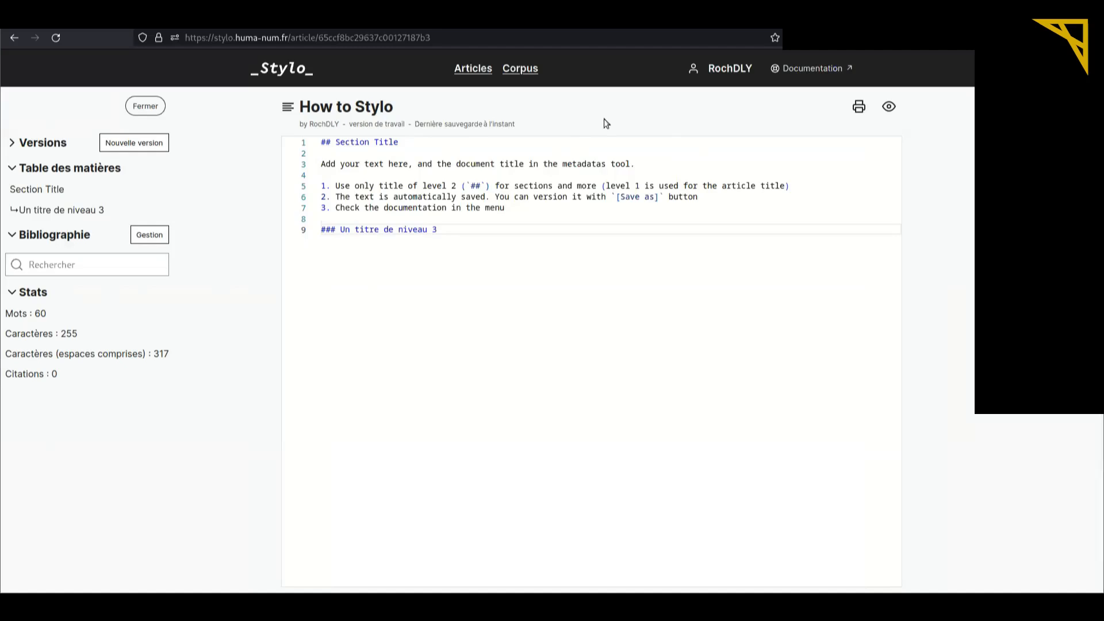
{"action": "left_click", "coordinate": [859, 111]}
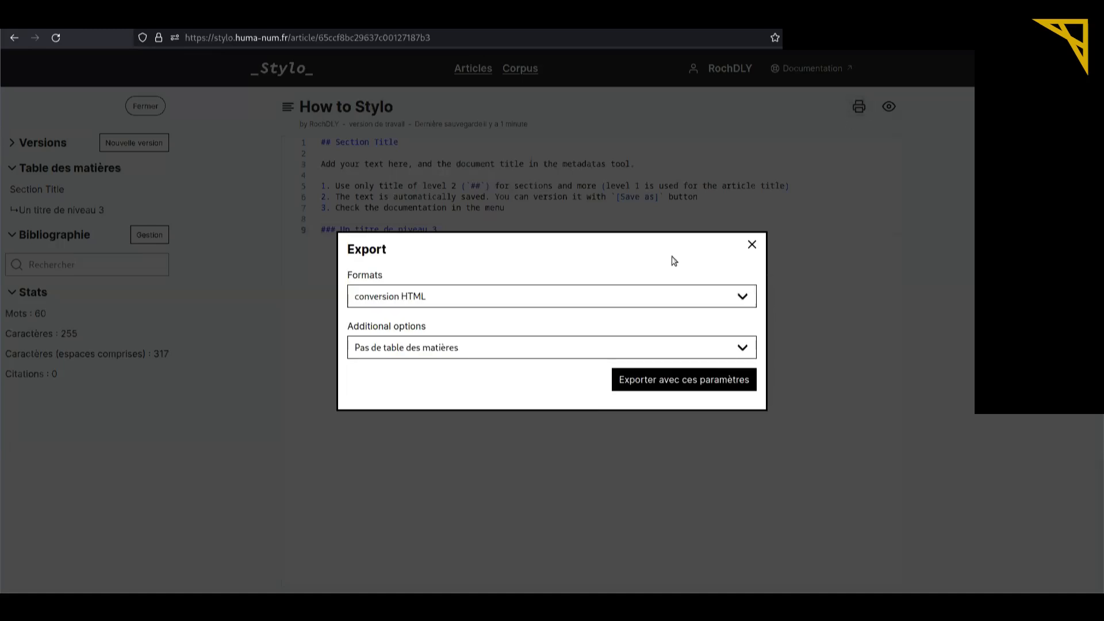
{"action": "left_click", "coordinate": [737, 298]}
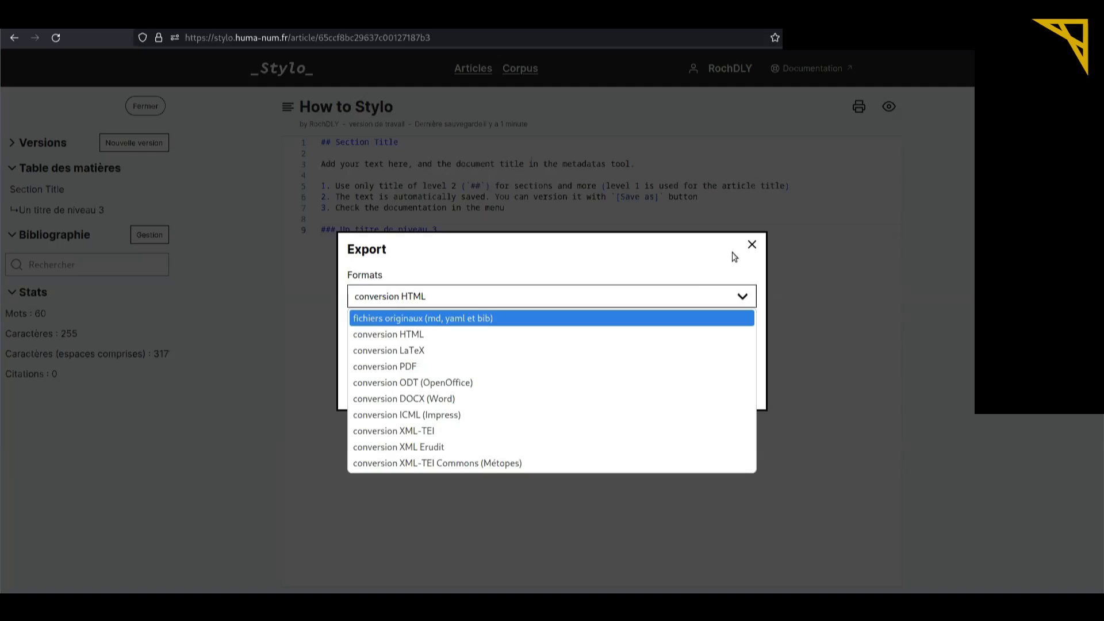
{"action": "left_click", "coordinate": [693, 266]}
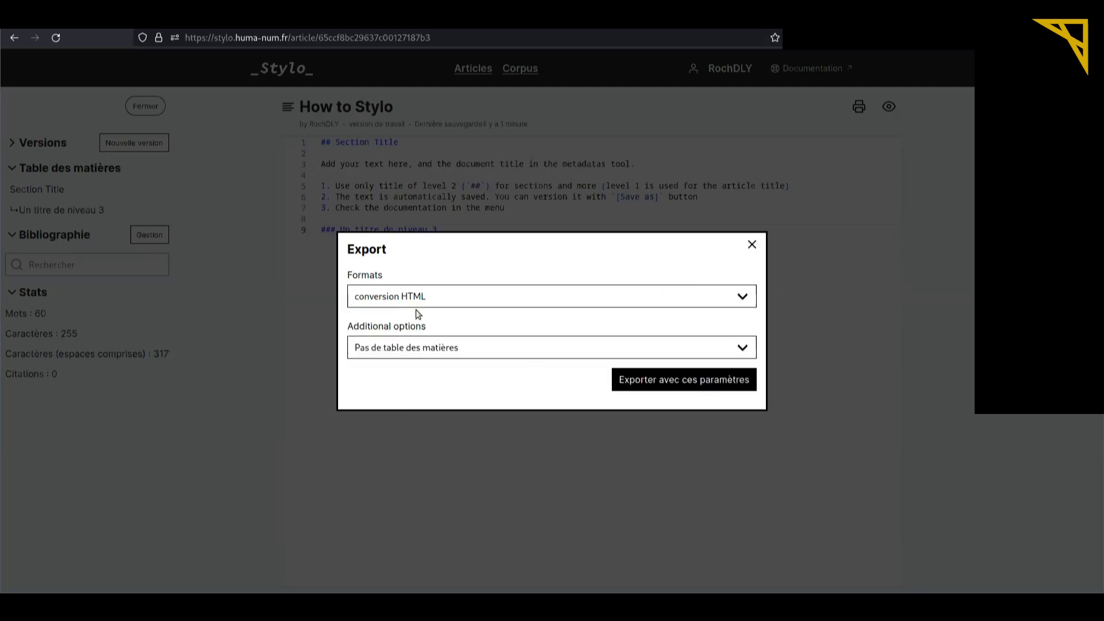
{"action": "left_click", "coordinate": [473, 352]}
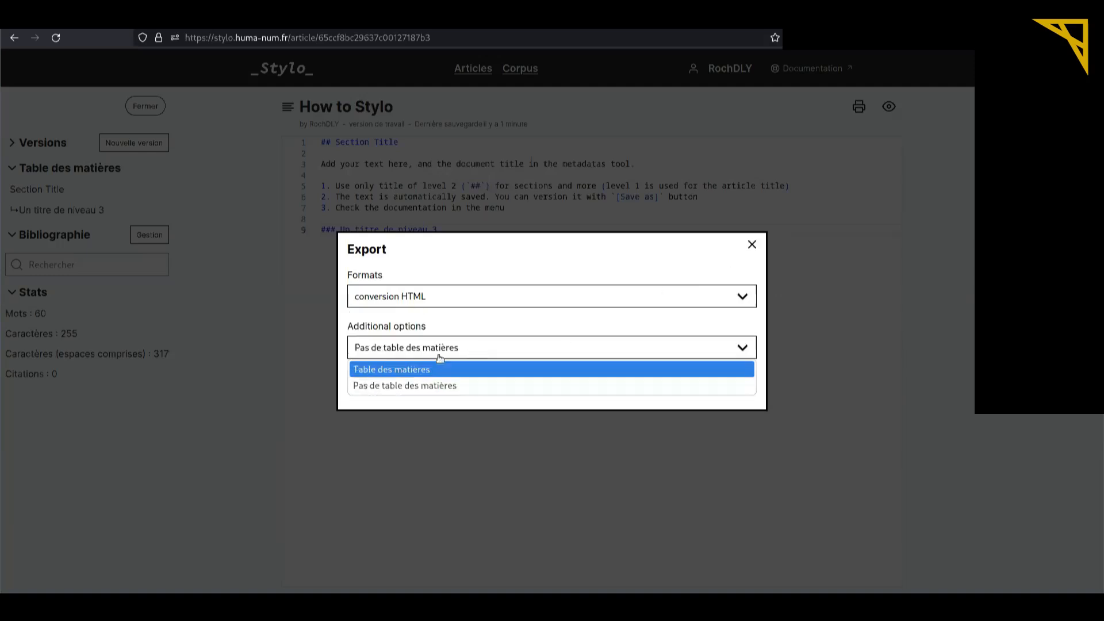
{"action": "left_click", "coordinate": [536, 348]}
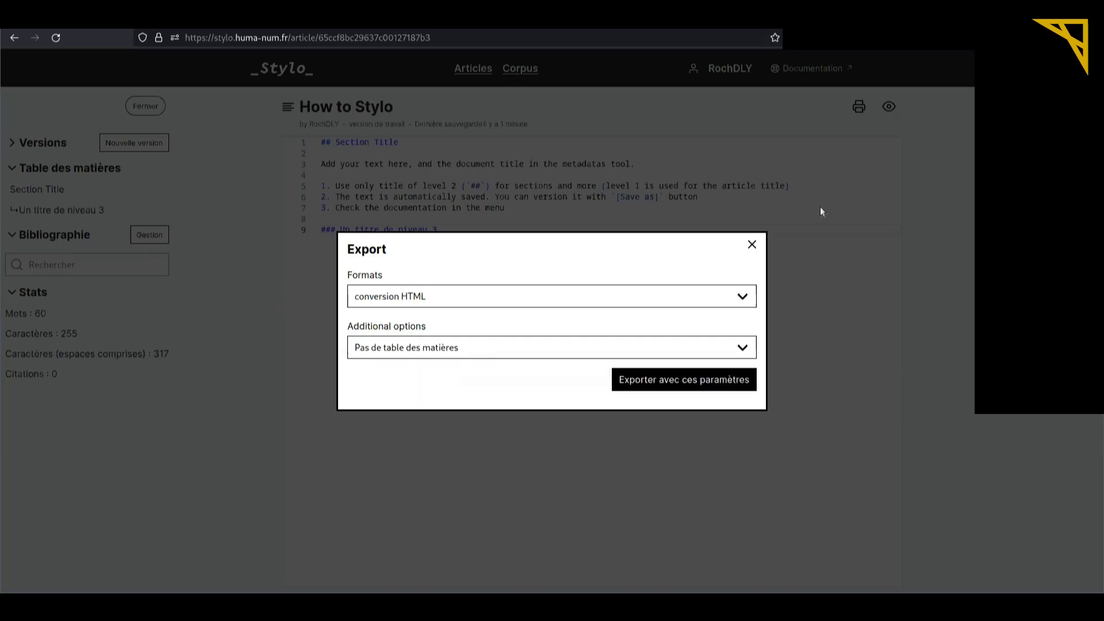
{"action": "left_click", "coordinate": [752, 244]}
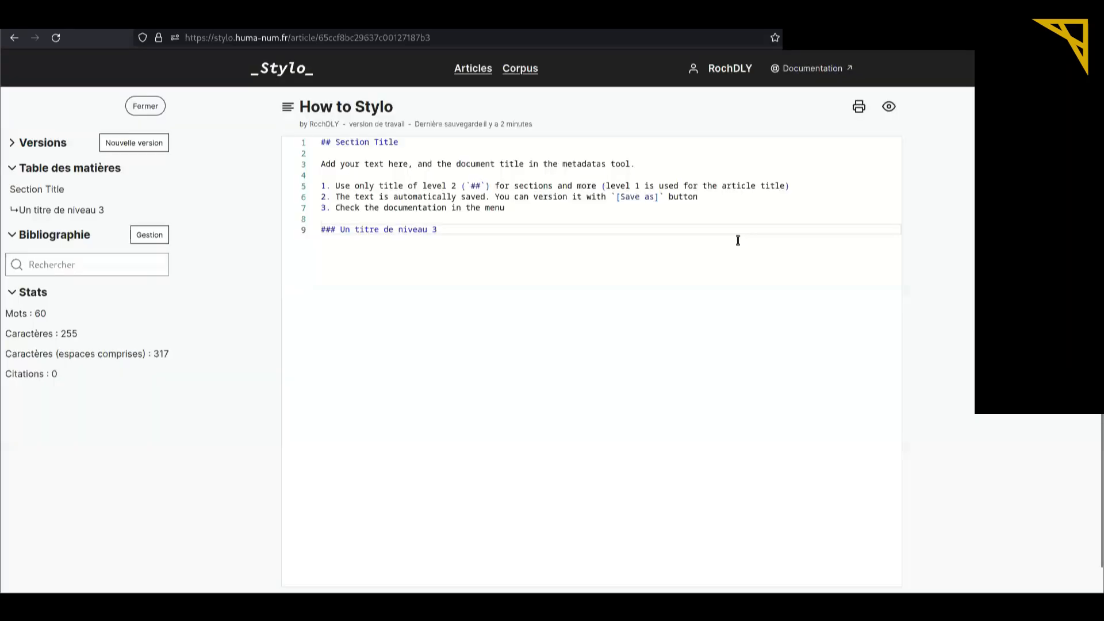
Replace the article's bibliography with the Zotero collection "article_terminal" from the account, and reload the article.
{"action": "left_click", "coordinate": [150, 235]}
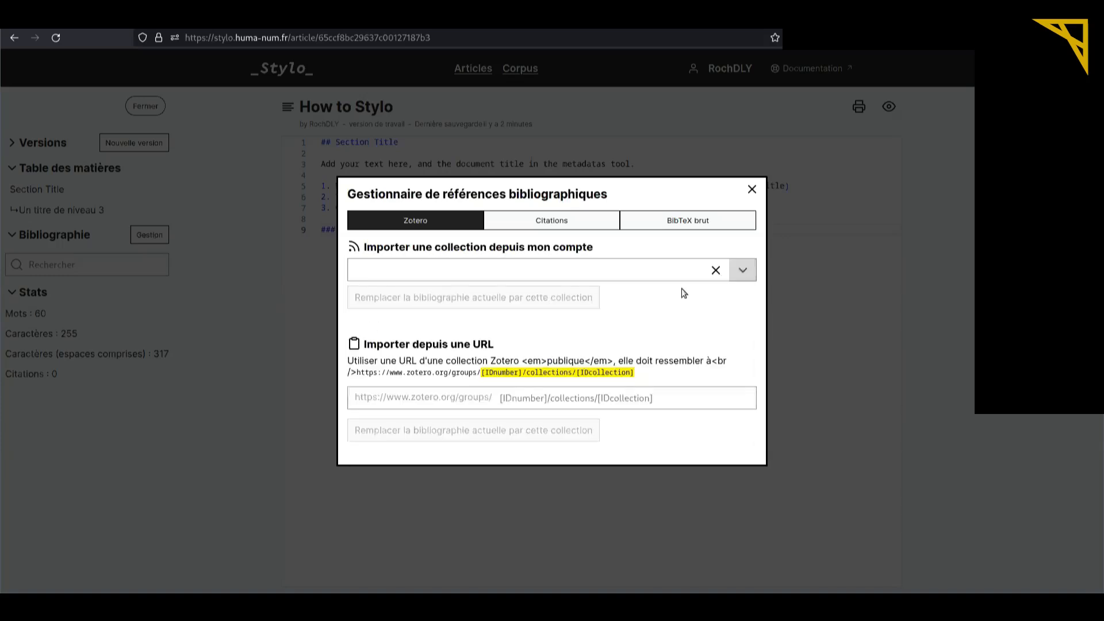
{"action": "left_click", "coordinate": [742, 271]}
{"action": "left_click", "coordinate": [550, 344]}
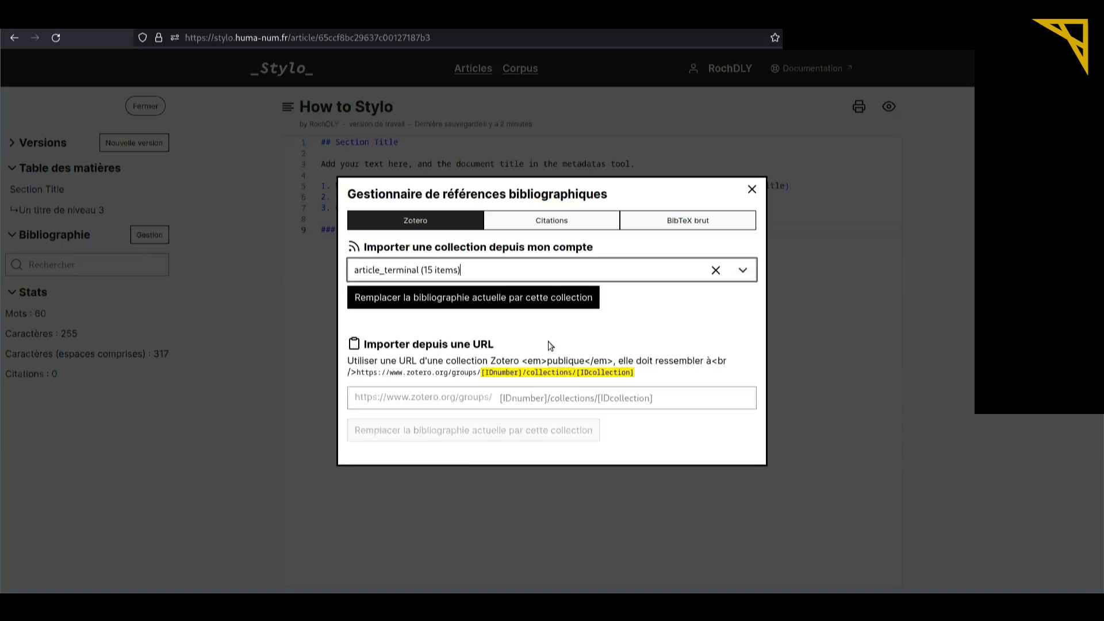
{"action": "left_click", "coordinate": [752, 190]}
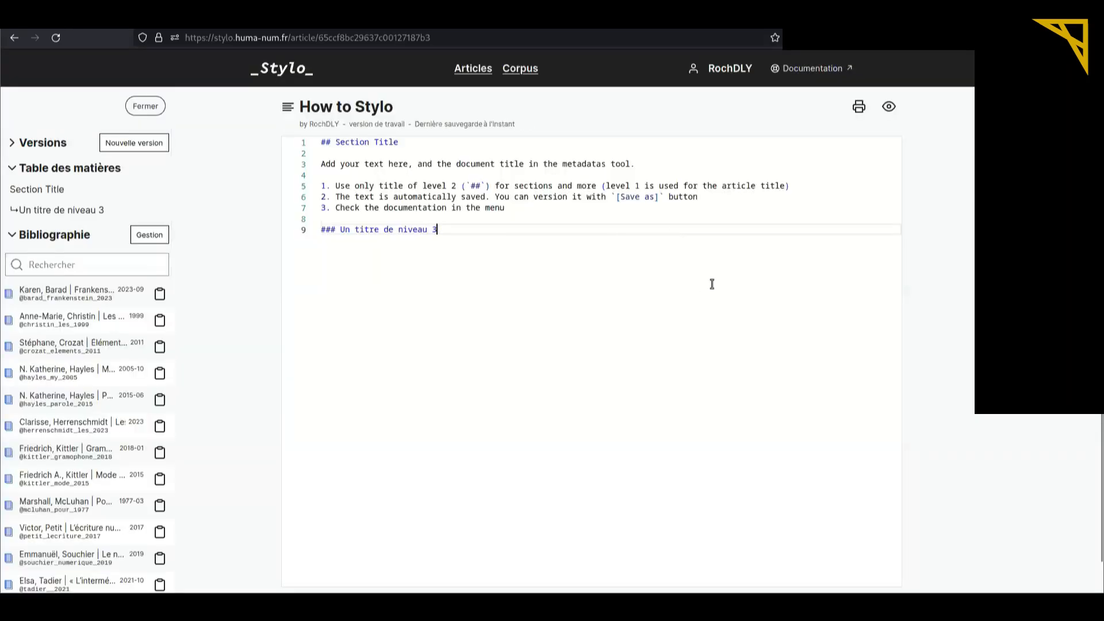
{"action": "key", "text": "F5"}
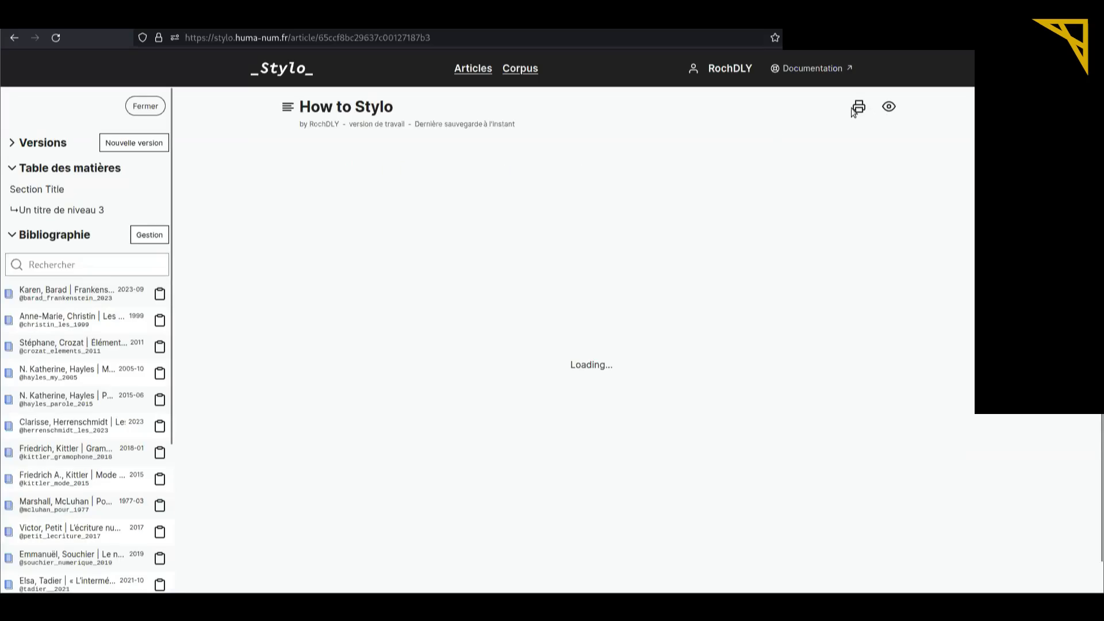
Review the bibliography preview and the available citation styles in the article's export options, then close them without exporting.
{"action": "left_click", "coordinate": [857, 108]}
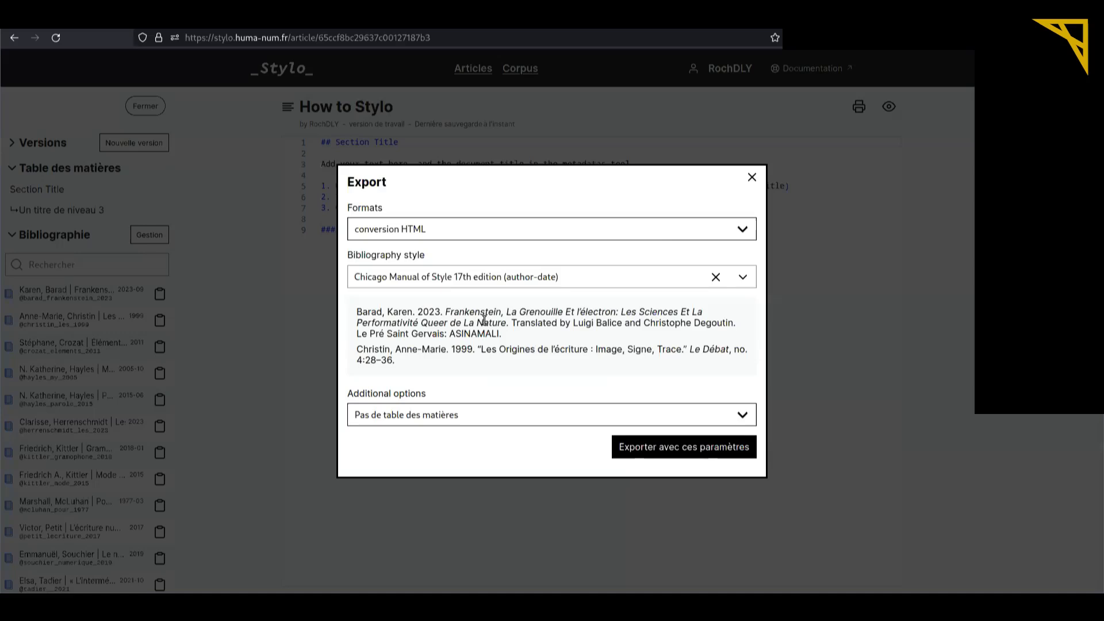
{"action": "left_click", "coordinate": [749, 280]}
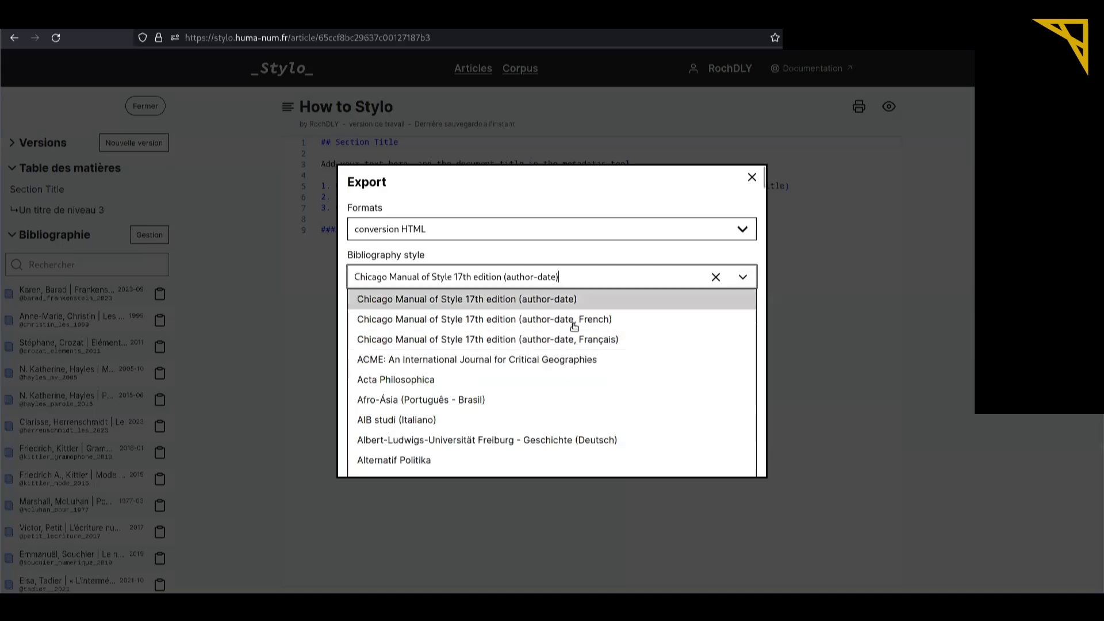
{"action": "scroll", "coordinate": [578, 322], "scroll_direction": "down", "scroll_amount": 6}
{"action": "scroll", "coordinate": [557, 350], "scroll_direction": "down", "scroll_amount": 8}
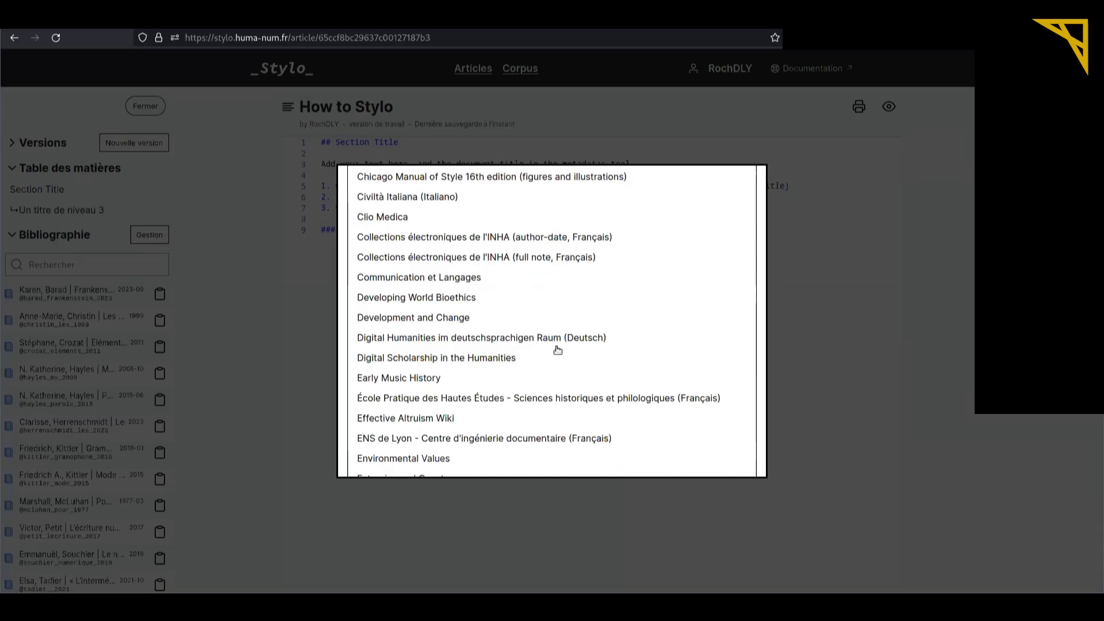
{"action": "scroll", "coordinate": [557, 349], "scroll_direction": "down", "scroll_amount": 8}
{"action": "scroll", "coordinate": [557, 349], "scroll_direction": "up", "scroll_amount": 5}
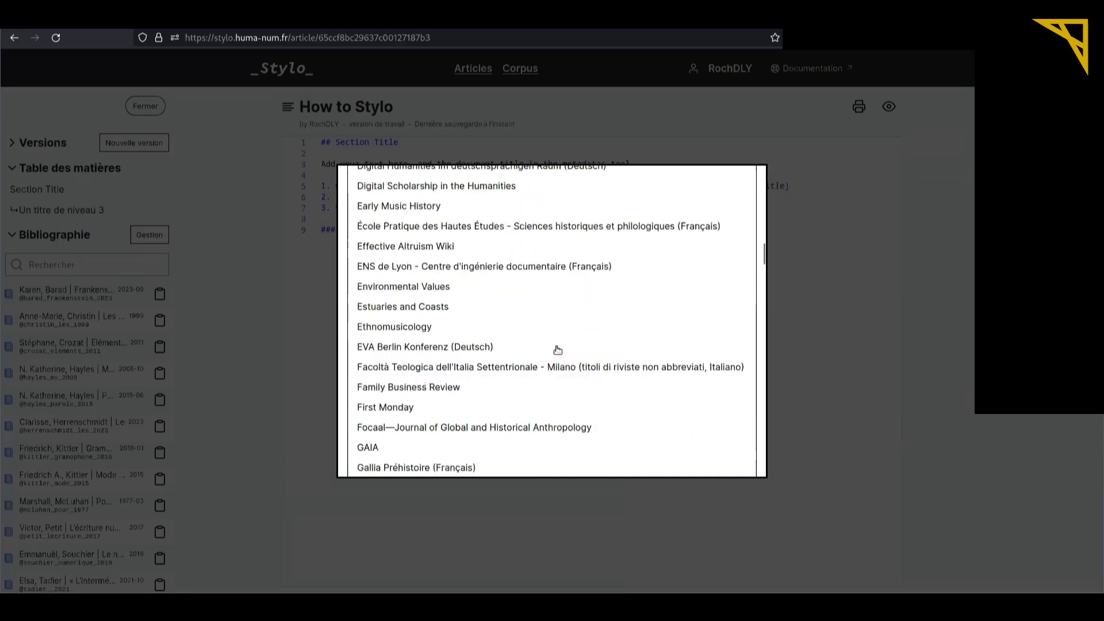
{"action": "scroll", "coordinate": [557, 349], "scroll_direction": "up", "scroll_amount": 10}
{"action": "left_click", "coordinate": [743, 277]}
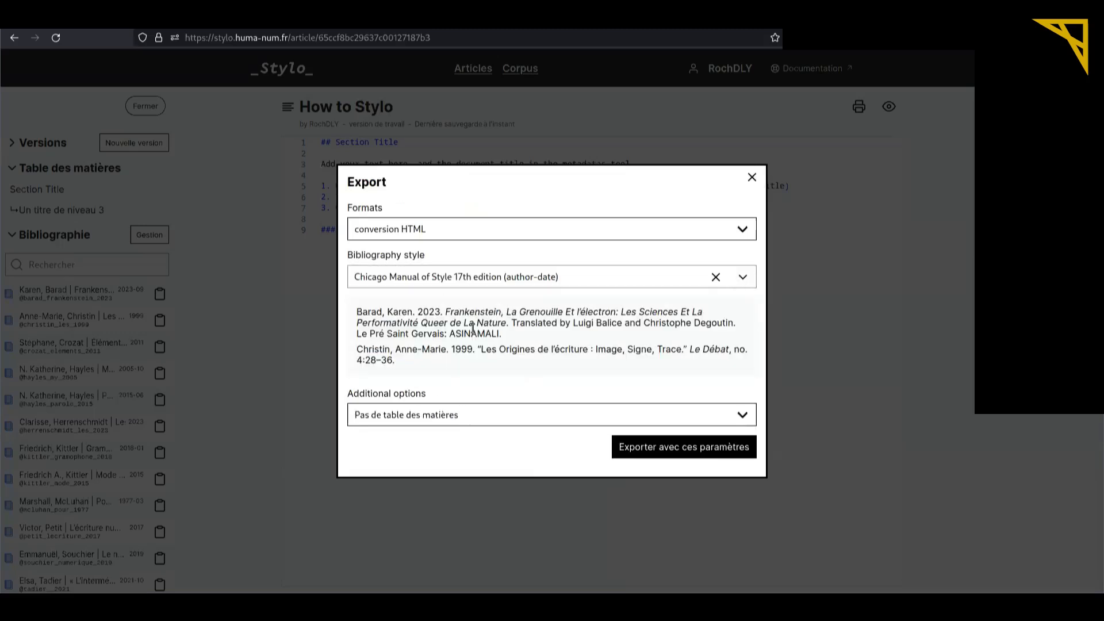
{"action": "left_click", "coordinate": [751, 178]}
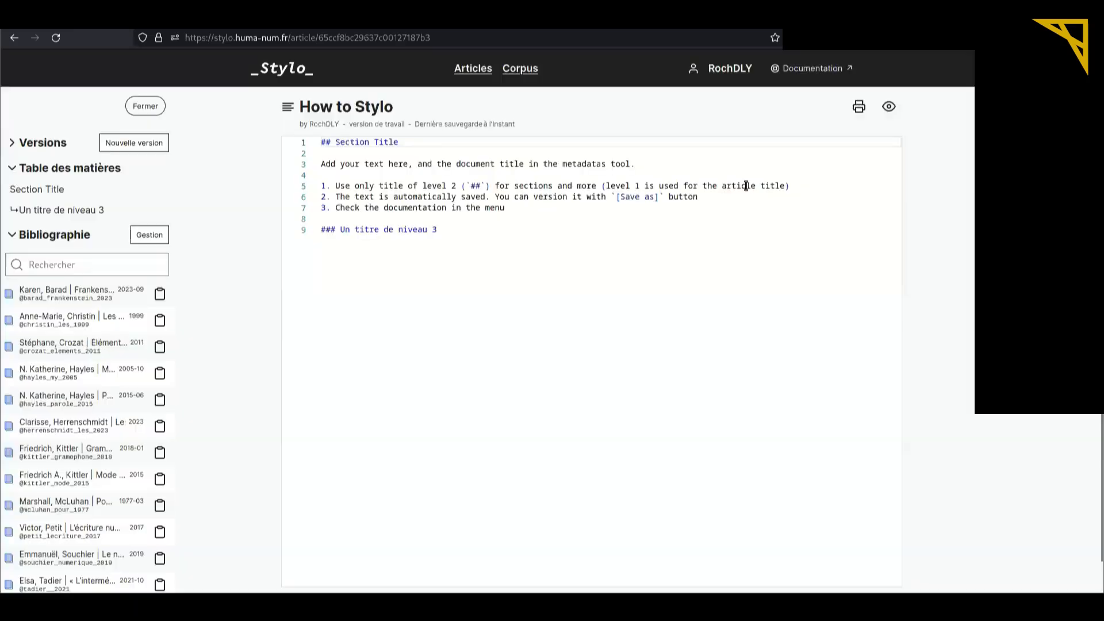
{"action": "left_click", "coordinate": [859, 106]}
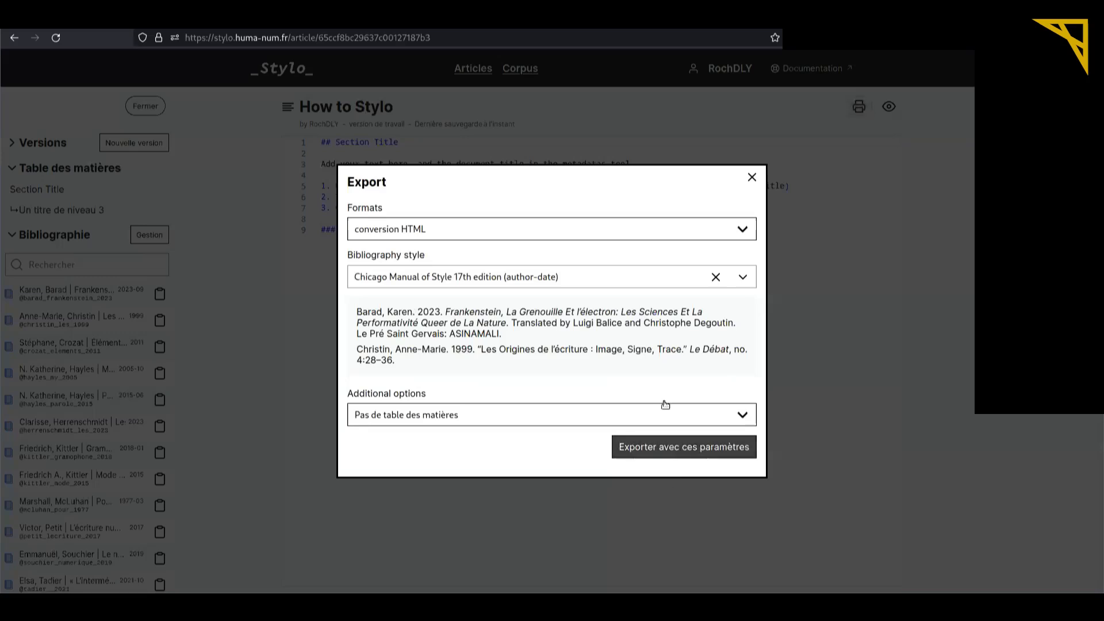
{"action": "left_click", "coordinate": [751, 178]}
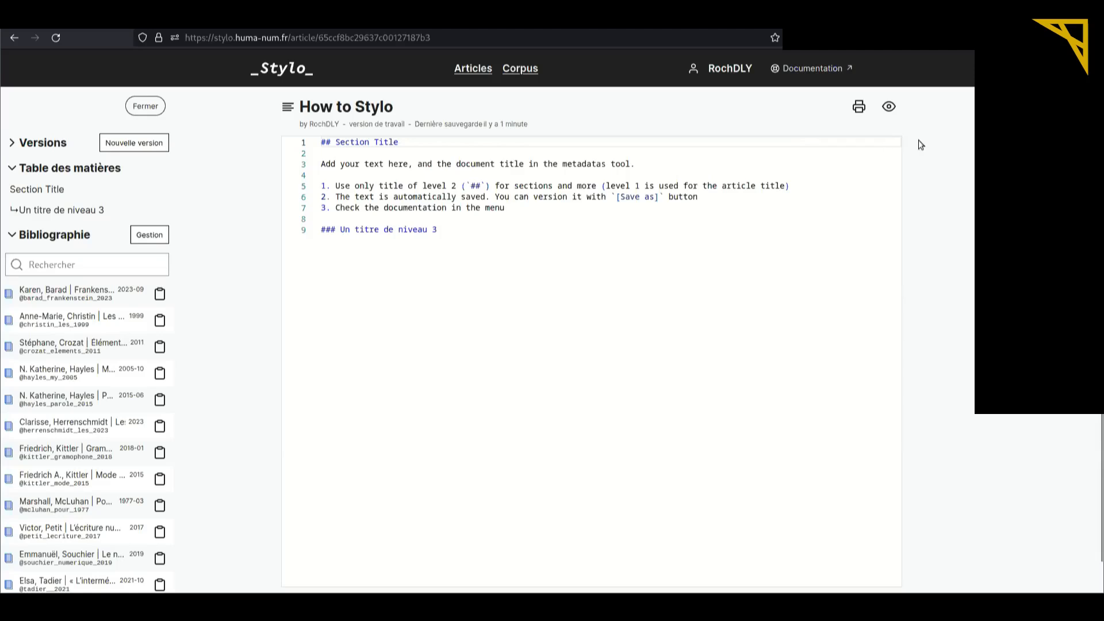
Open the article's preview and examine its rendered sections and formatted bibliography.
{"action": "left_click", "coordinate": [889, 113]}
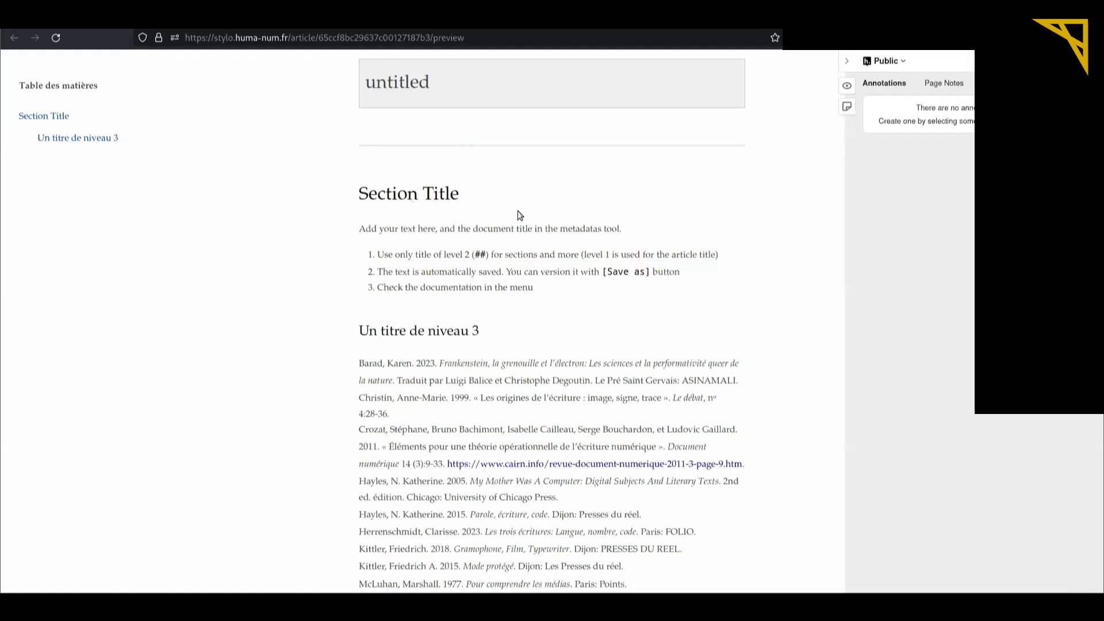
{"action": "scroll", "coordinate": [518, 210], "scroll_direction": "down", "scroll_amount": 5}
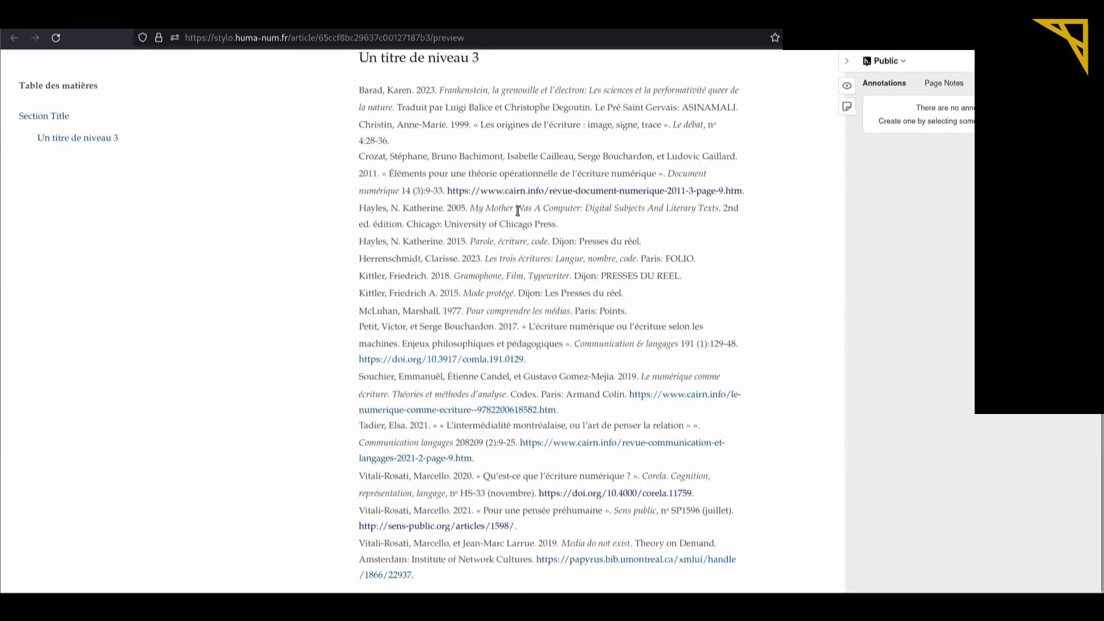
{"action": "scroll", "coordinate": [517, 210], "scroll_direction": "up", "scroll_amount": 5}
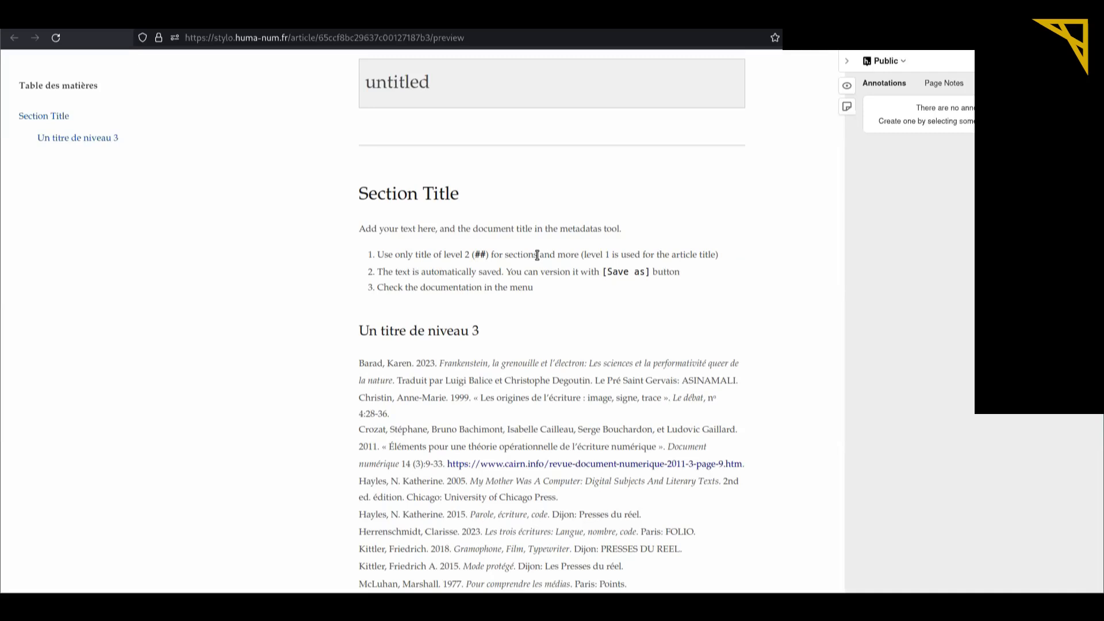
{"action": "scroll", "coordinate": [537, 255], "scroll_direction": "down", "scroll_amount": 1}
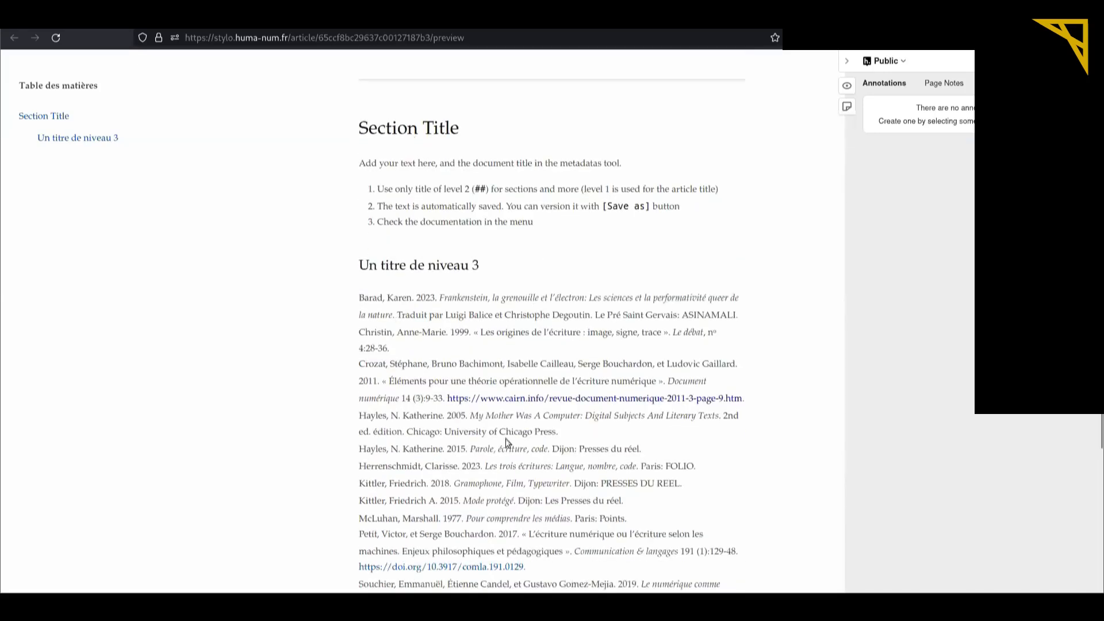
{"action": "scroll", "coordinate": [506, 443], "scroll_direction": "down", "scroll_amount": 3}
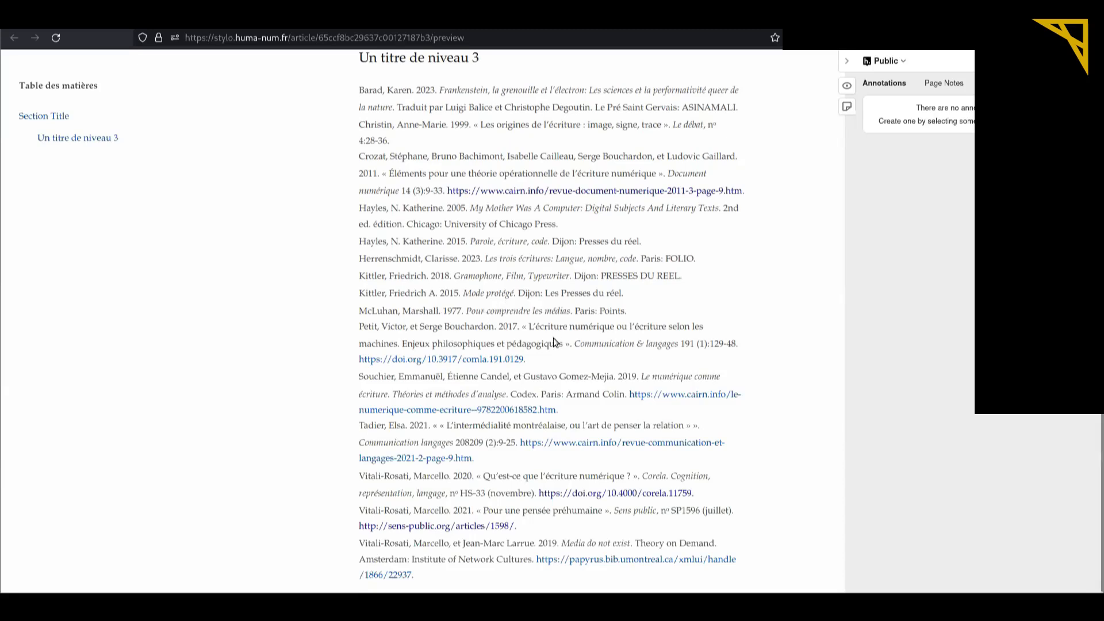
{"action": "scroll", "coordinate": [555, 343], "scroll_direction": "up", "scroll_amount": 1}
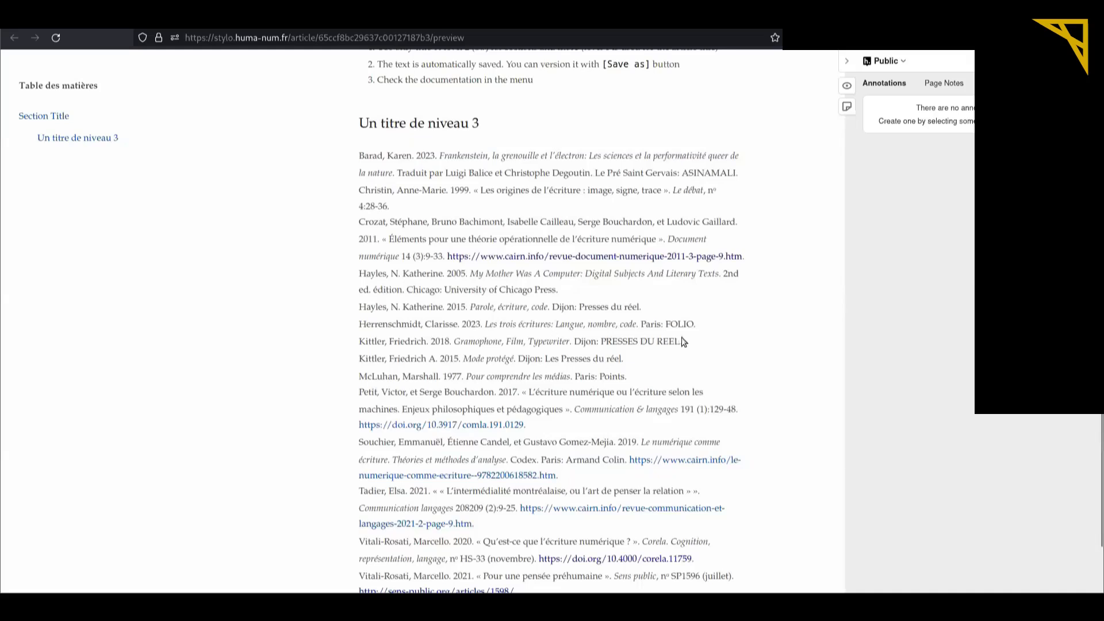
{"action": "mouse_move", "coordinate": [672, 338]}
{"action": "left_mouse_down"}
{"action": "mouse_move", "coordinate": [520, 304]}
{"action": "mouse_move", "coordinate": [358, 207]}
{"action": "mouse_move", "coordinate": [352, 157]}
{"action": "left_mouse_up"}
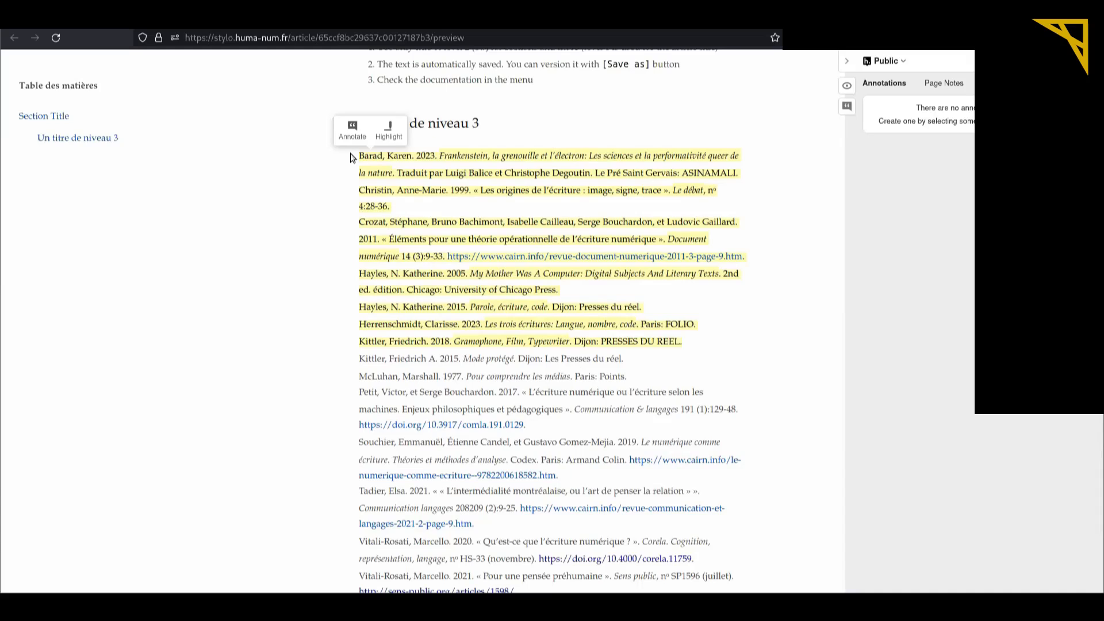
{"action": "left_click", "coordinate": [427, 345]}
{"action": "scroll", "coordinate": [611, 362], "scroll_direction": "down", "scroll_amount": 2}
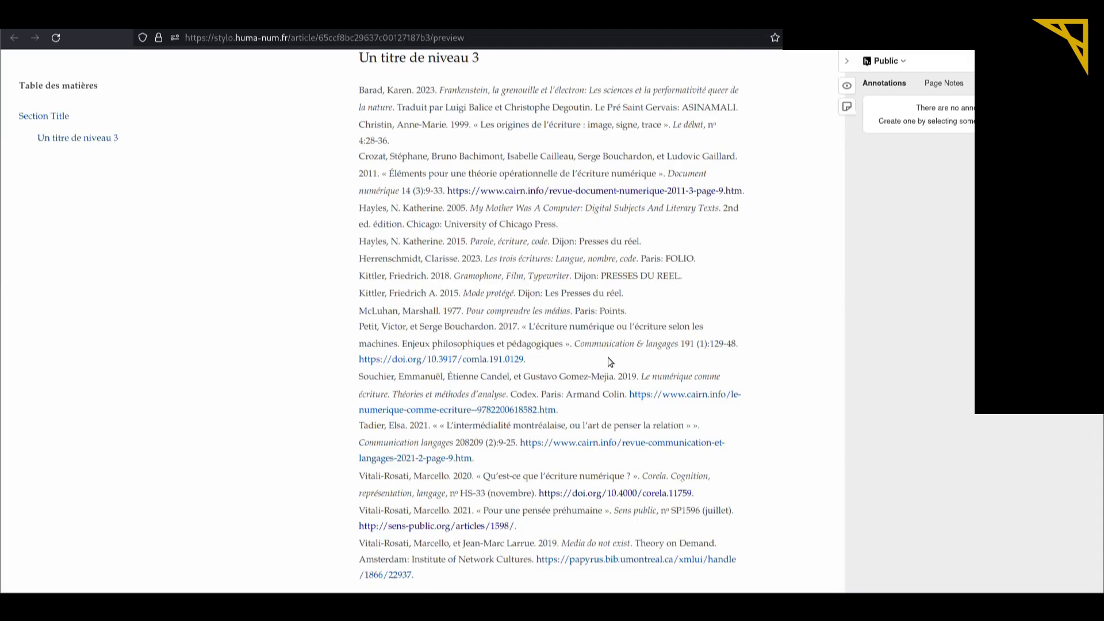
Start an annotation on the words "sections and more" in the preview, discard it, and return to the article editor.
{"action": "scroll", "coordinate": [611, 363], "scroll_direction": "up", "scroll_amount": 3}
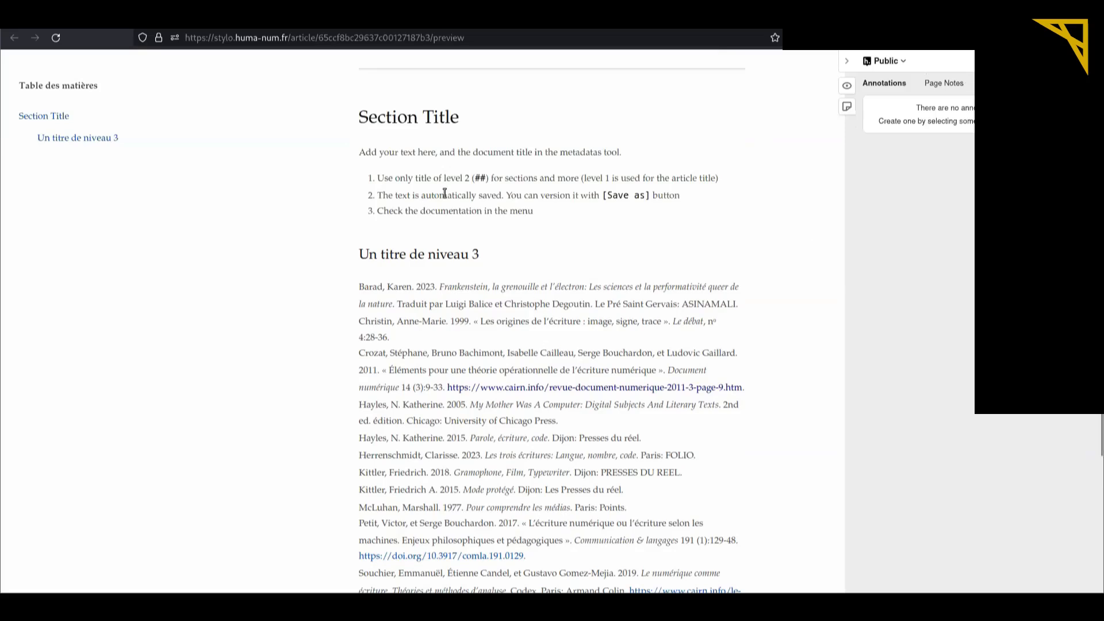
{"action": "left_click_drag", "start_coordinate": [504, 178], "coordinate": [579, 181]}
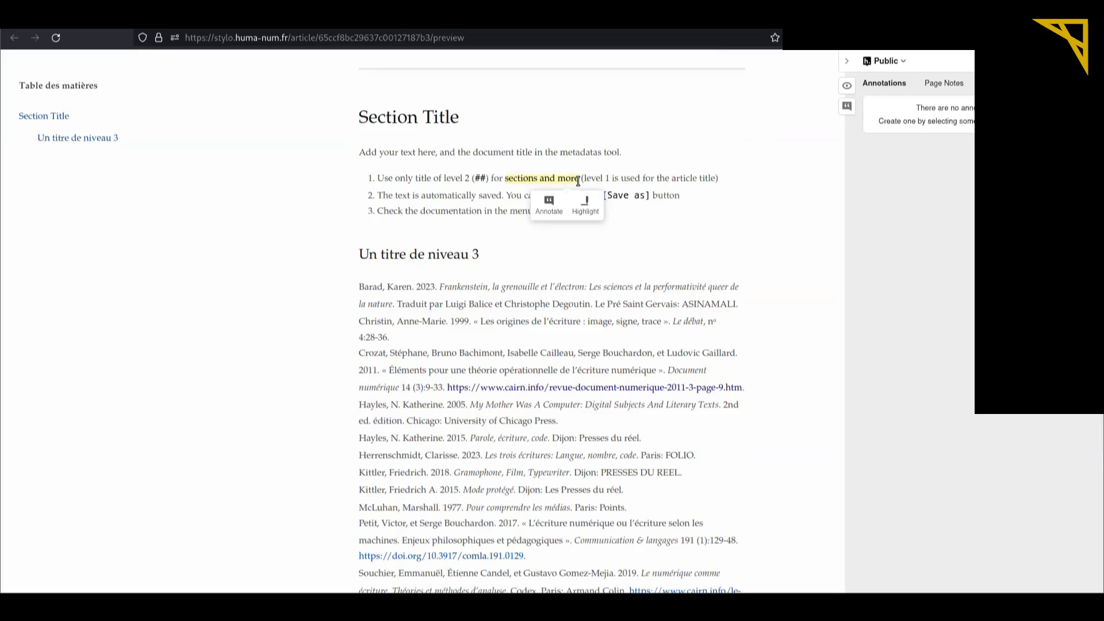
{"action": "left_click", "coordinate": [549, 204]}
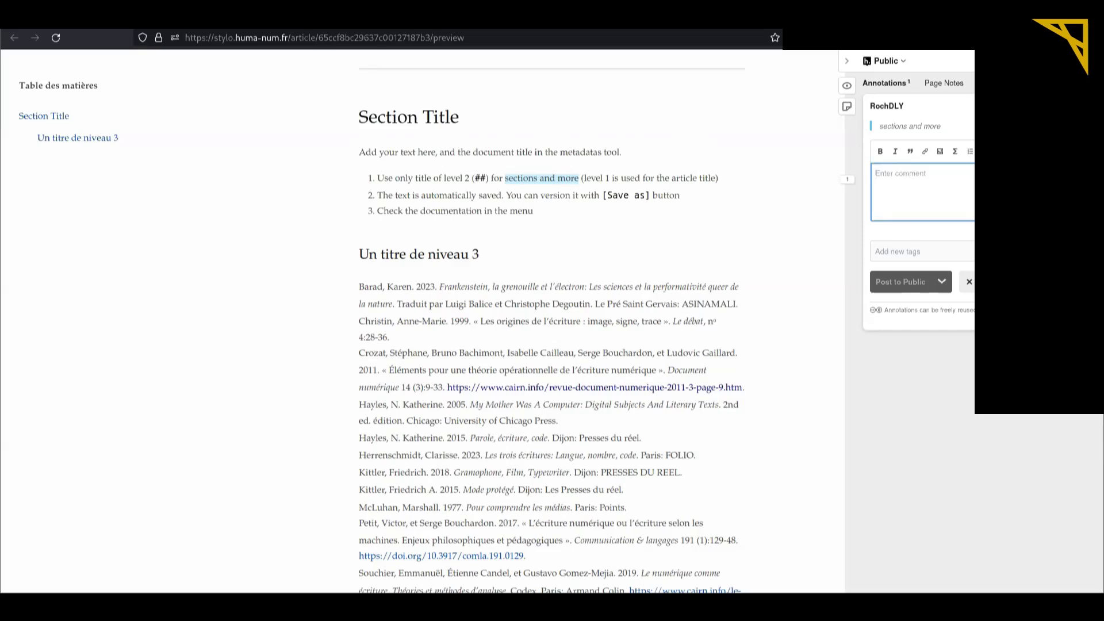
{"action": "left_click", "coordinate": [970, 281]}
{"action": "left_click", "coordinate": [847, 61]}
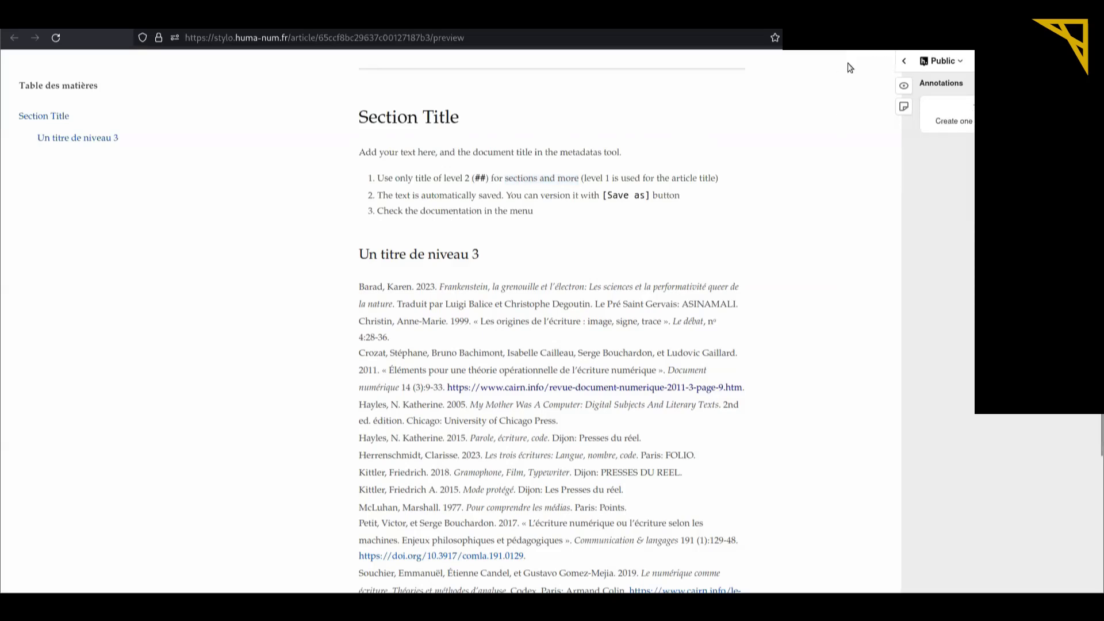
{"action": "left_click", "coordinate": [437, 16]}
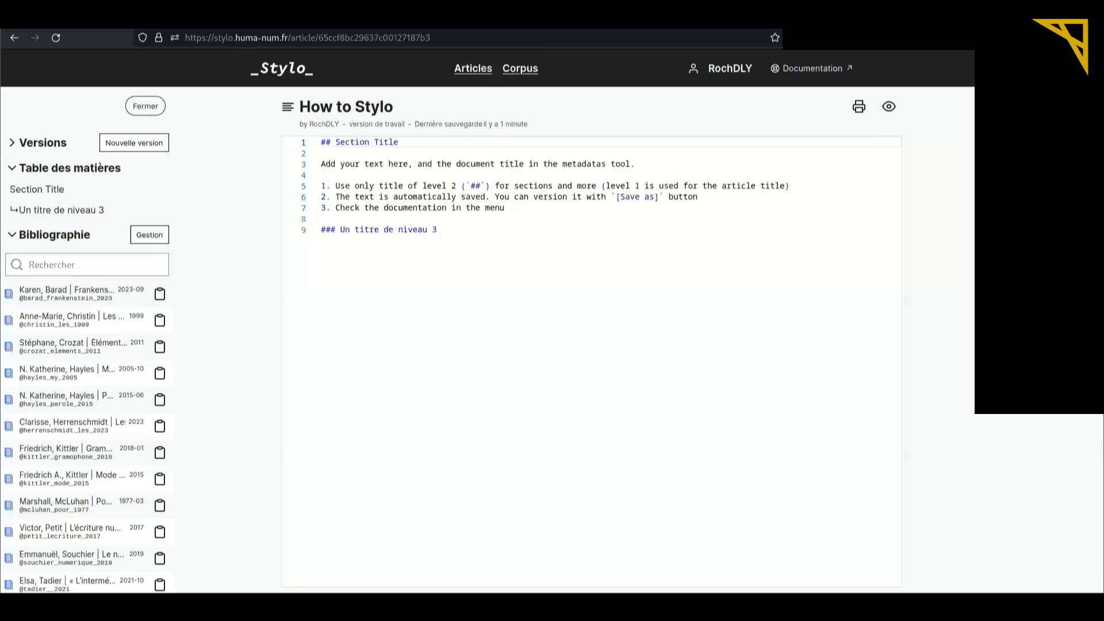
Open the article's metadata and review the fields offered in "Mode léger" without filling any in.
{"action": "left_click", "coordinate": [1057, 106]}
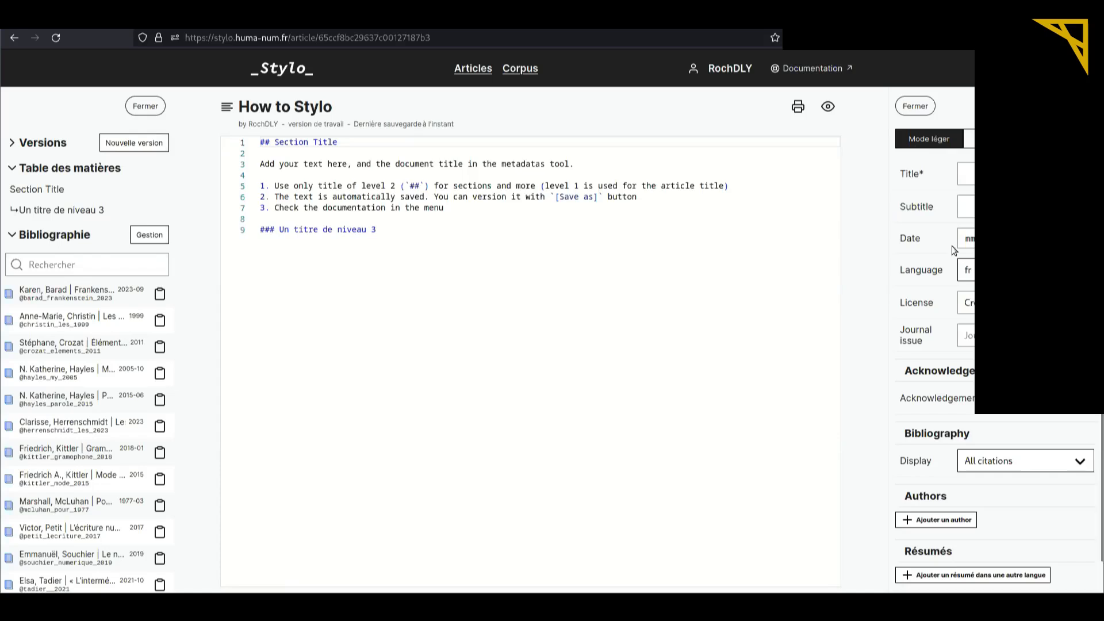
{"action": "scroll", "coordinate": [953, 231], "scroll_direction": "down", "scroll_amount": 4}
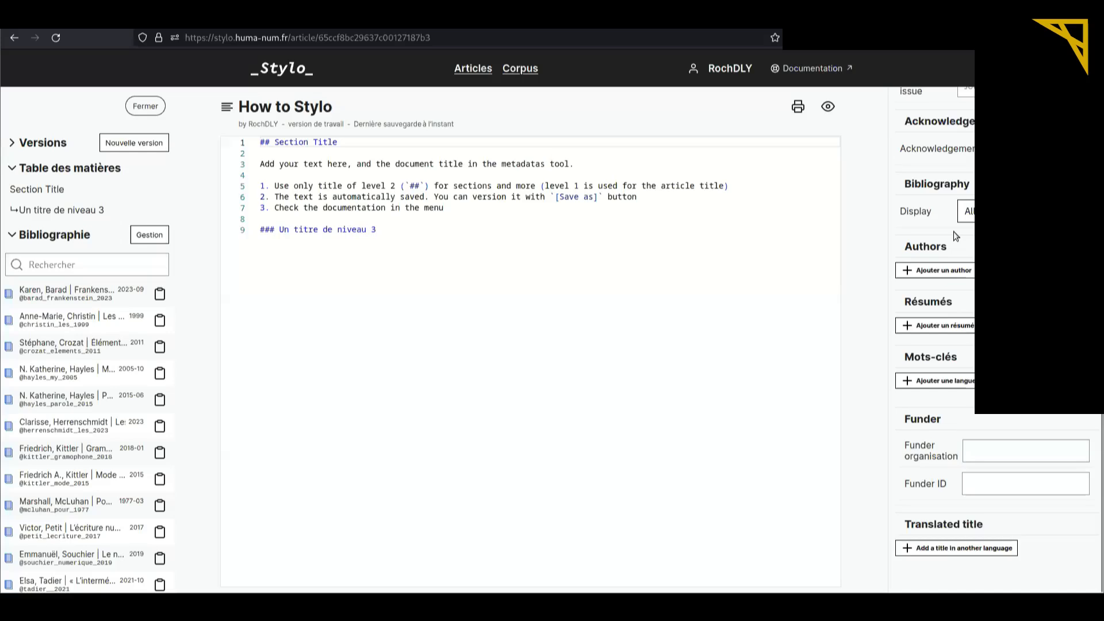
{"action": "scroll", "coordinate": [954, 233], "scroll_direction": "up", "scroll_amount": 4}
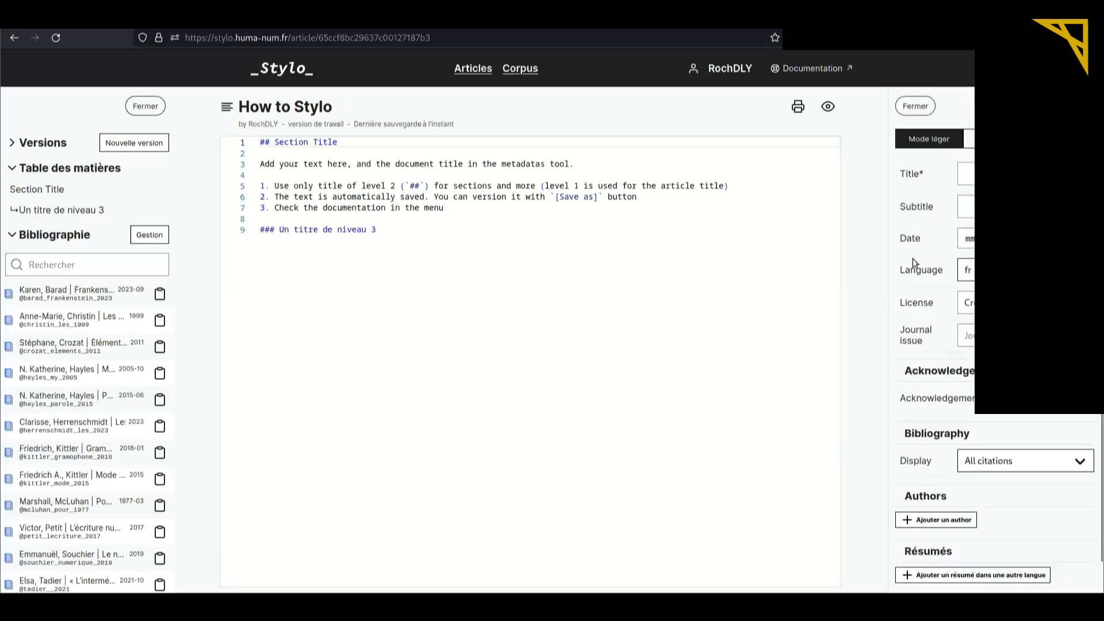
{"action": "left_click", "coordinate": [965, 173]}
{"action": "left_click", "coordinate": [961, 213]}
{"action": "scroll", "coordinate": [996, 498], "scroll_direction": "down", "scroll_amount": 3}
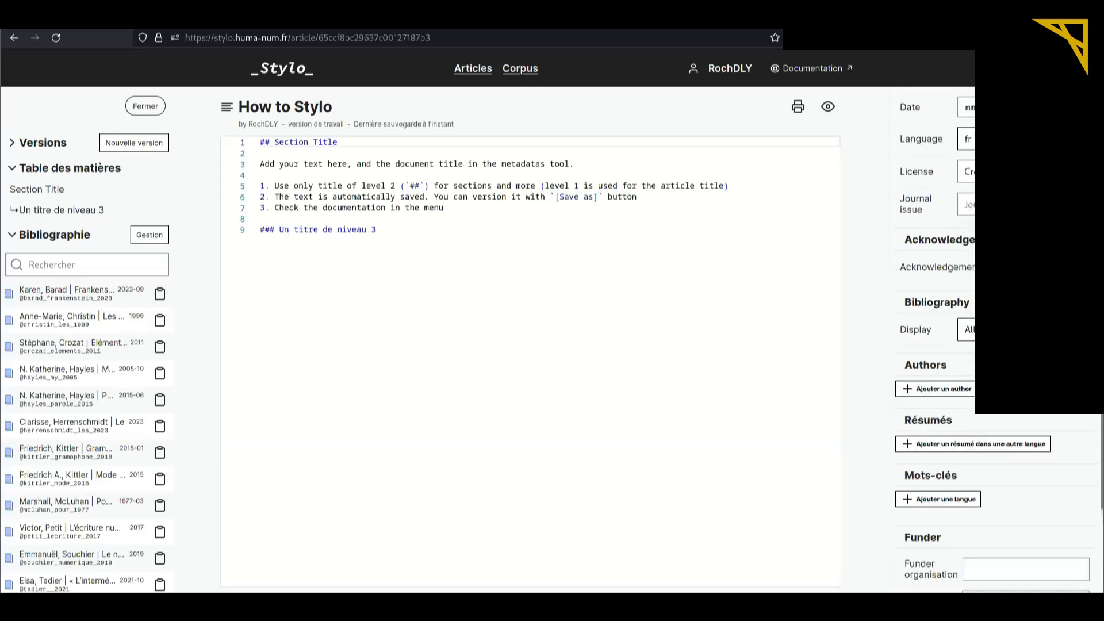
{"action": "scroll", "coordinate": [997, 498], "scroll_direction": "up", "scroll_amount": 3}
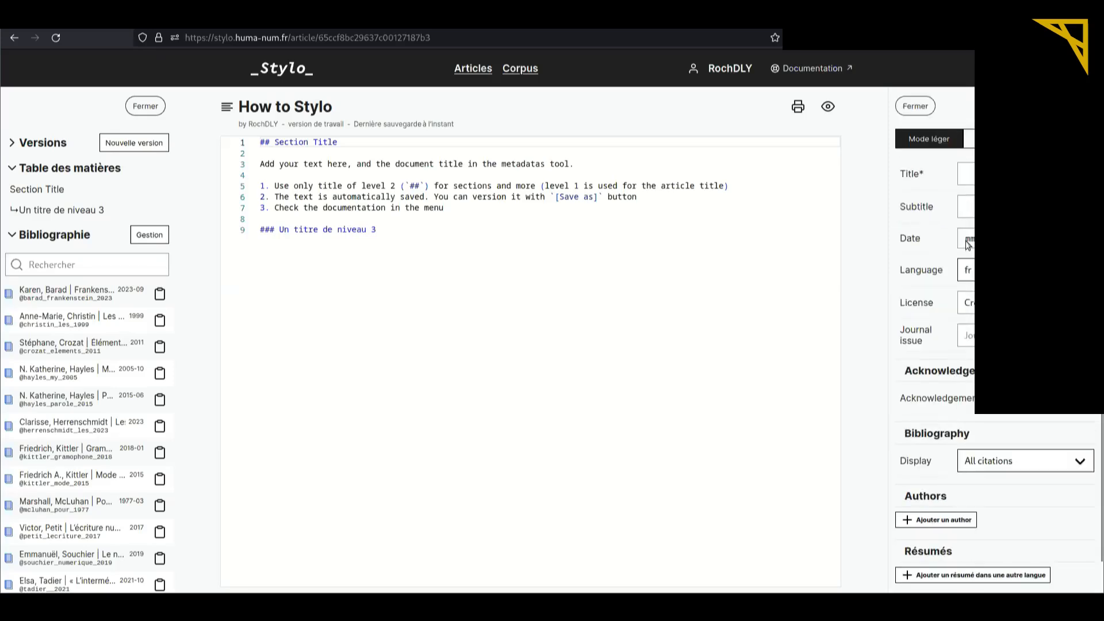
Switch the metadata to the more detailed form and examine its additional fields, from article ID and categories to journal directors.
{"action": "left_click", "coordinate": [998, 138]}
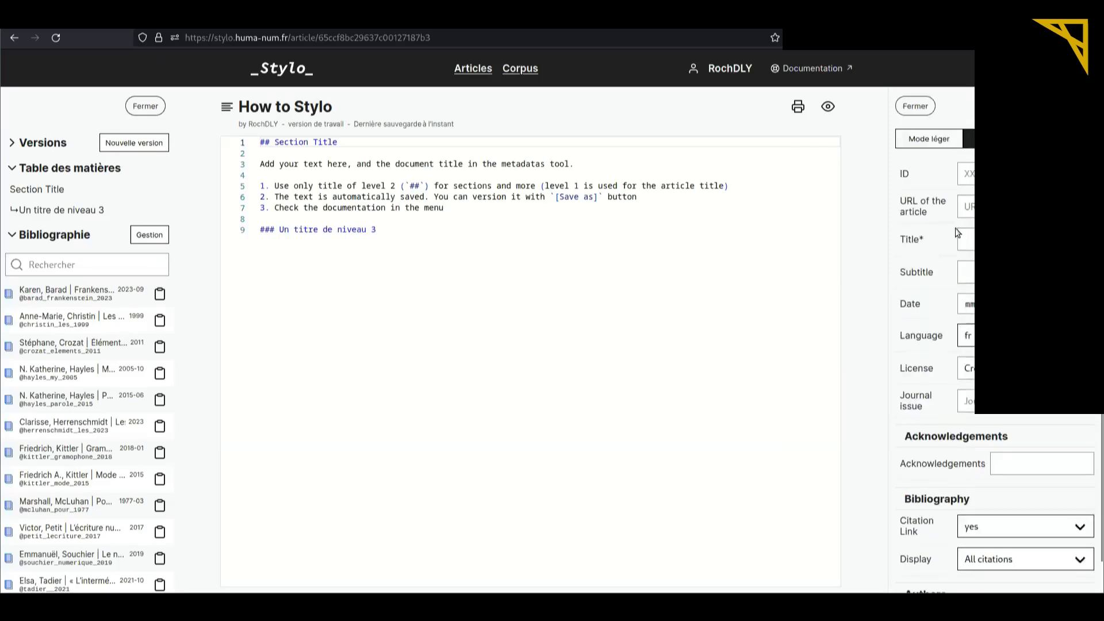
{"action": "scroll", "coordinate": [958, 233], "scroll_direction": "down", "scroll_amount": 6}
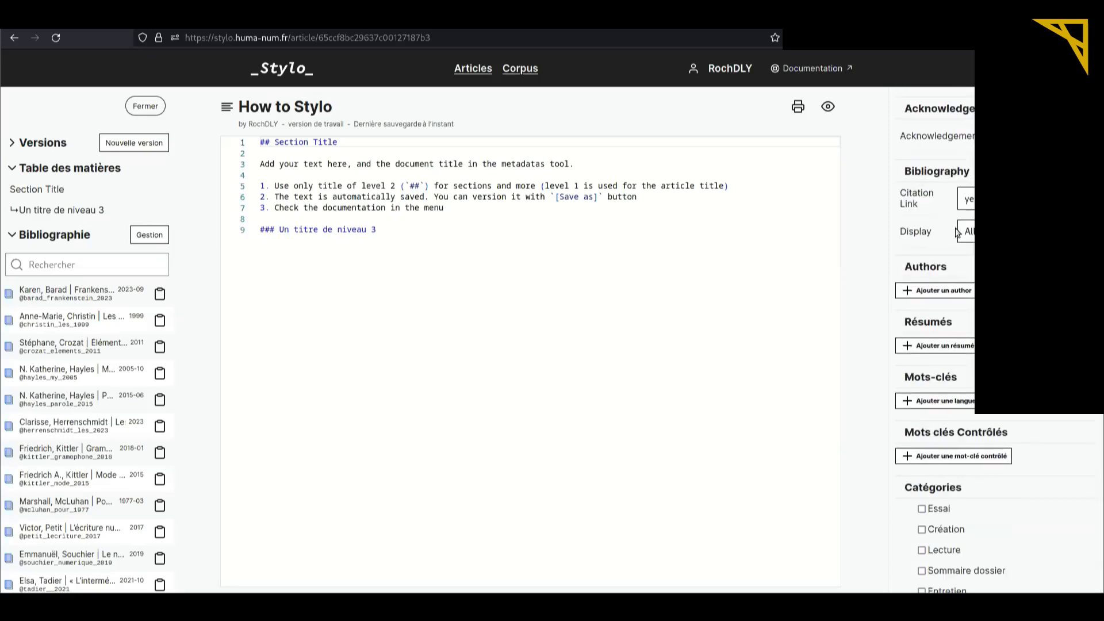
{"action": "scroll", "coordinate": [957, 232], "scroll_direction": "down", "scroll_amount": 2}
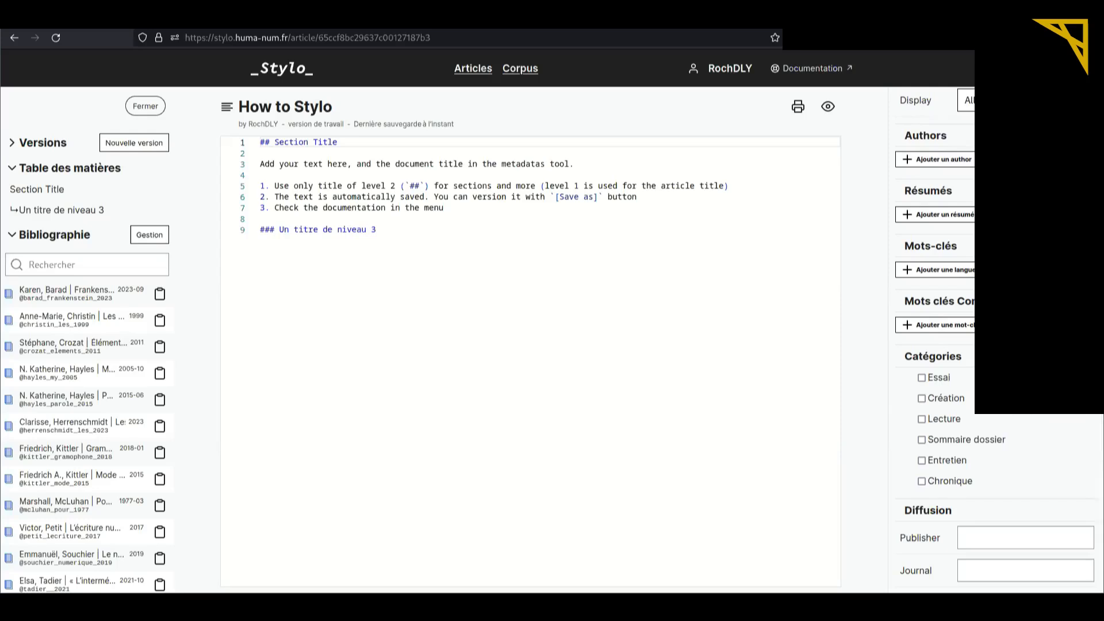
{"action": "scroll", "coordinate": [930, 315], "scroll_direction": "down", "scroll_amount": 5}
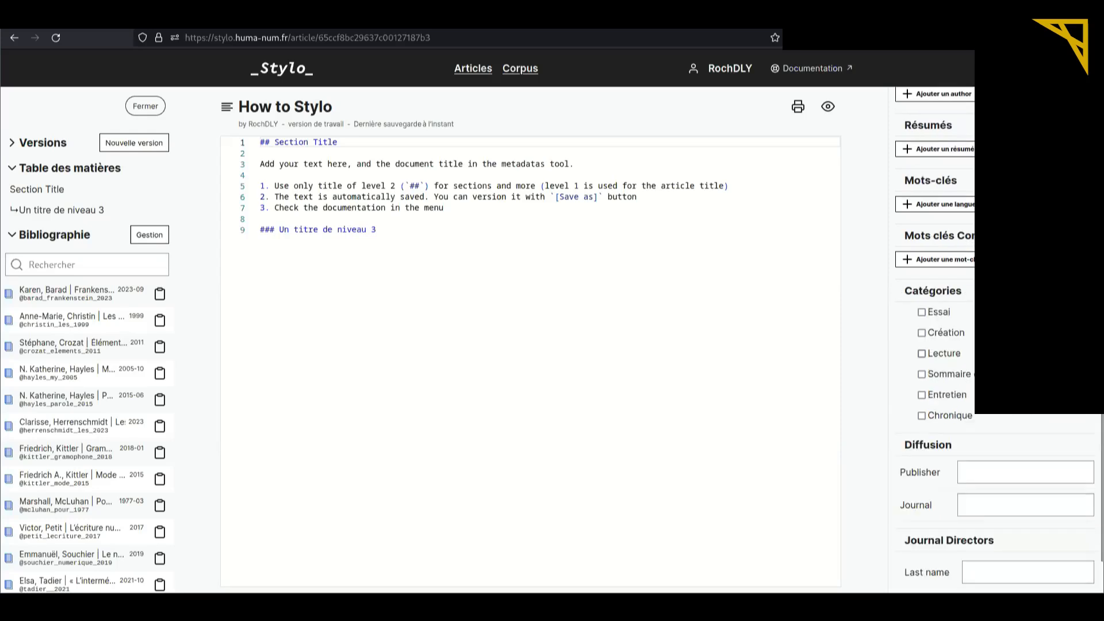
{"action": "scroll", "coordinate": [931, 315], "scroll_direction": "down", "scroll_amount": 1}
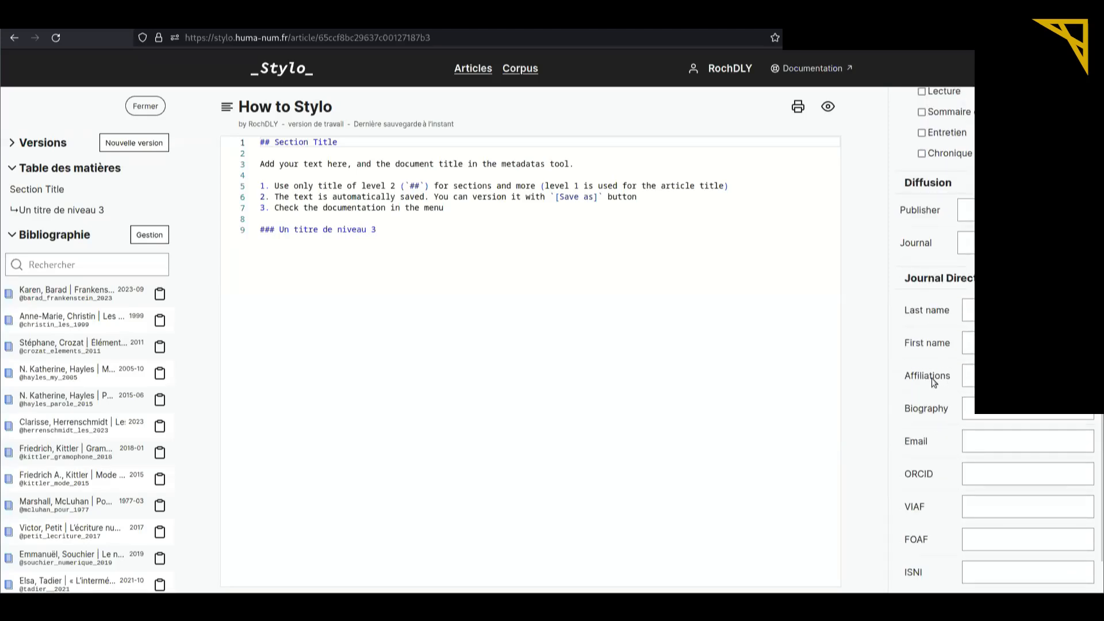
{"action": "scroll", "coordinate": [933, 383], "scroll_direction": "down", "scroll_amount": 2}
{"action": "scroll", "coordinate": [935, 383], "scroll_direction": "up", "scroll_amount": 10}
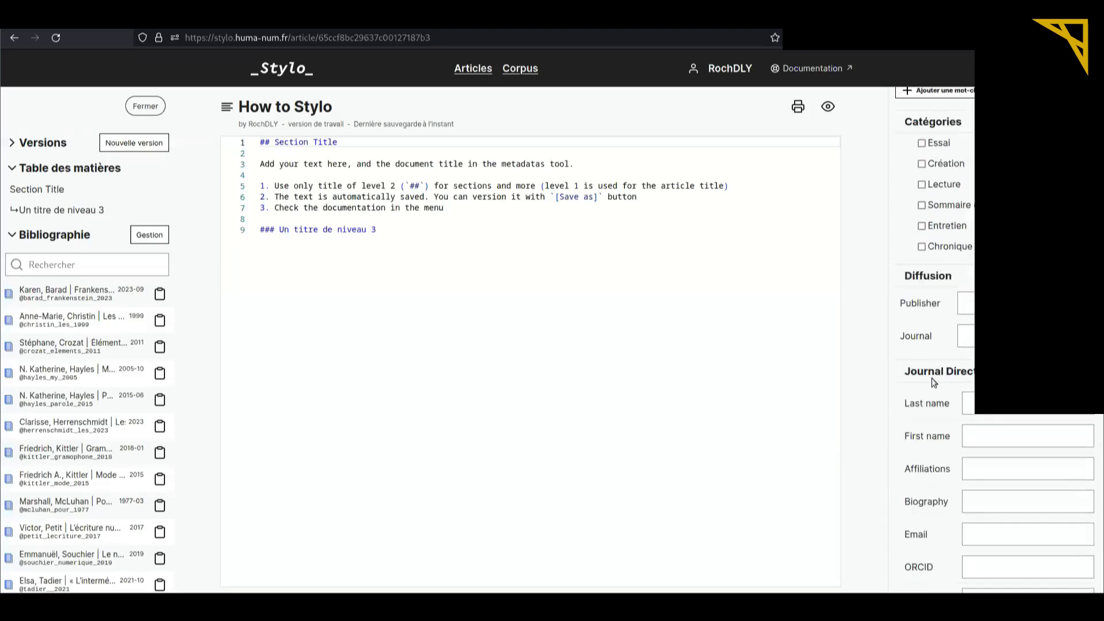
Show the metadata as raw YAML, compare it with the form modes, and return to the YAML view.
{"action": "left_click", "coordinate": [1061, 139]}
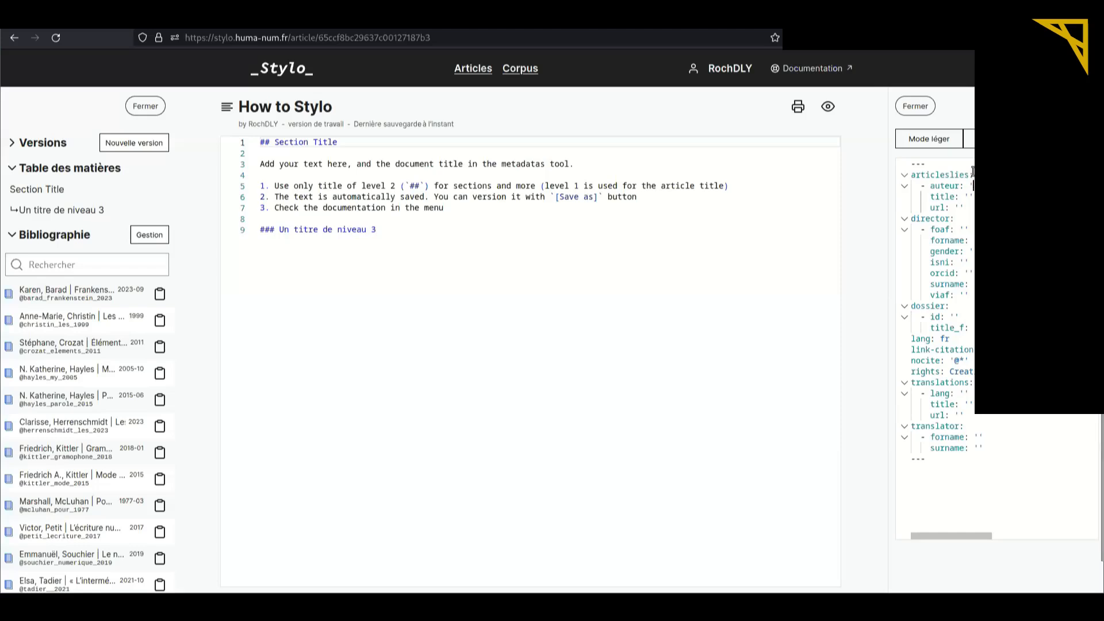
{"action": "left_click", "coordinate": [918, 140]}
{"action": "left_click", "coordinate": [951, 147]}
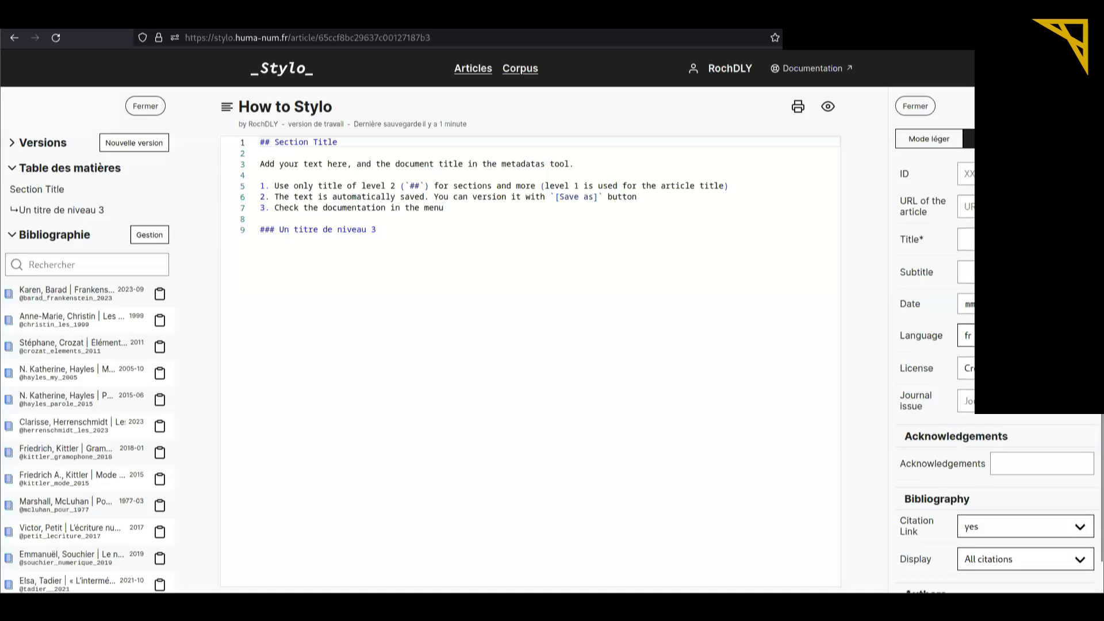
{"action": "left_click", "coordinate": [1012, 139]}
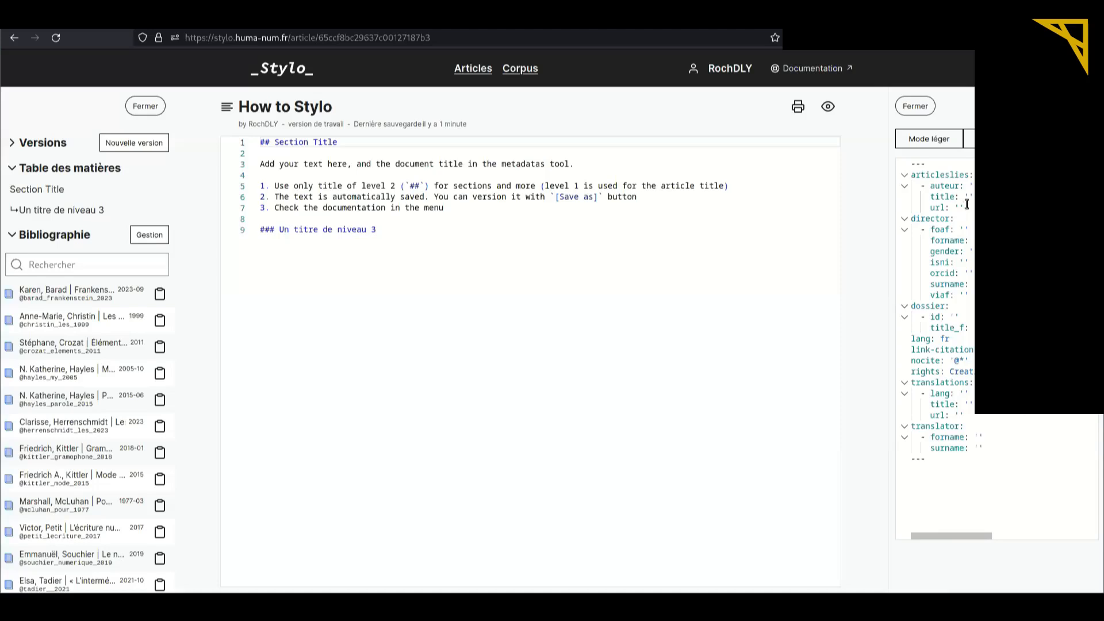
Compare the article's detailed metadata form with its raw YAML once more, and close the metadata.
{"action": "left_click", "coordinate": [970, 139]}
{"action": "left_click", "coordinate": [970, 207]}
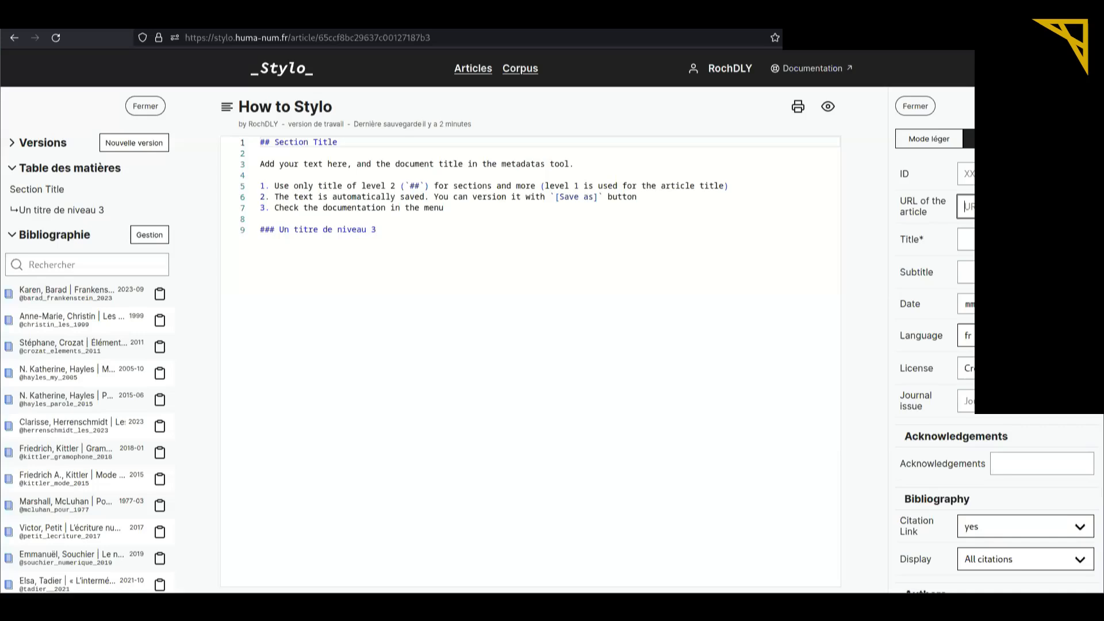
{"action": "left_click", "coordinate": [989, 139]}
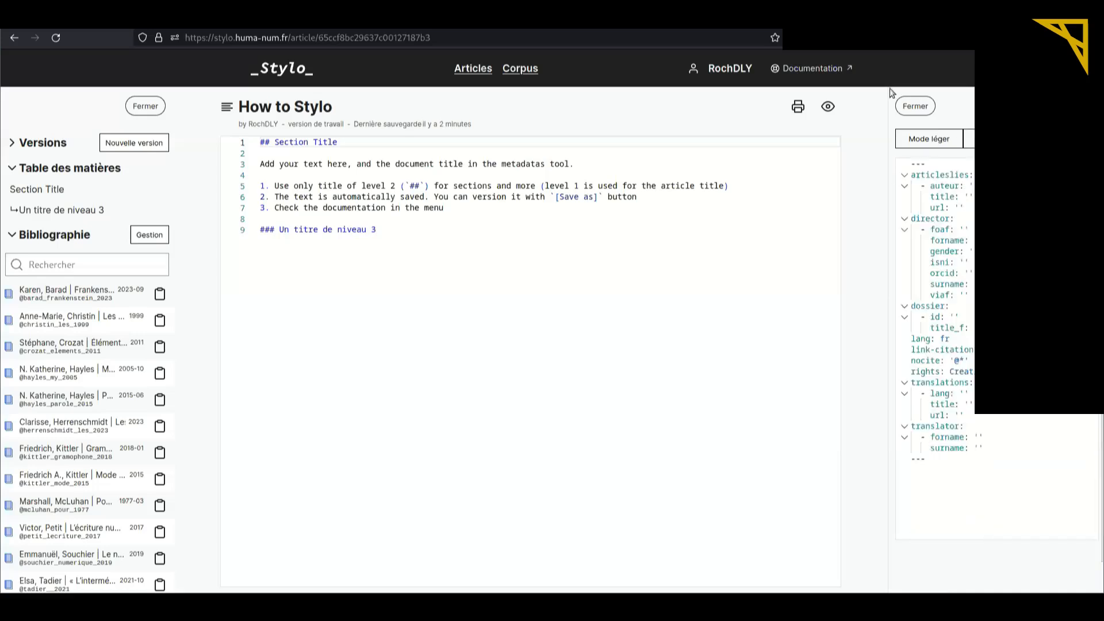
{"action": "left_click", "coordinate": [915, 109]}
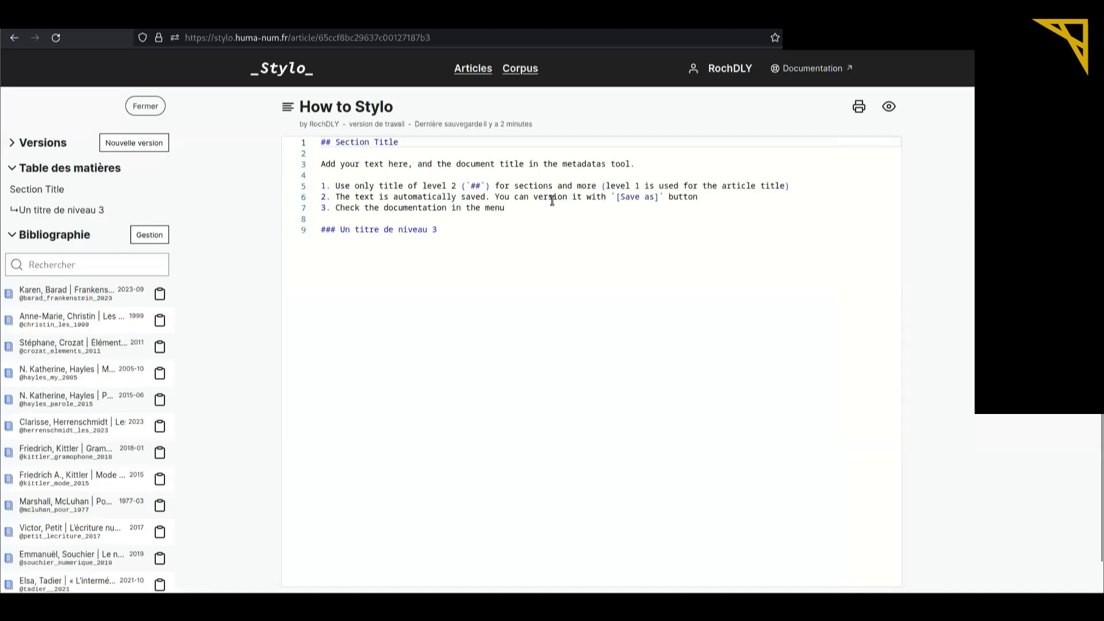
Consult the workshop guide's section "2. La gestion des documents" and go back to the list of articles in Stylo.
{"action": "left_click", "coordinate": [322, 21]}
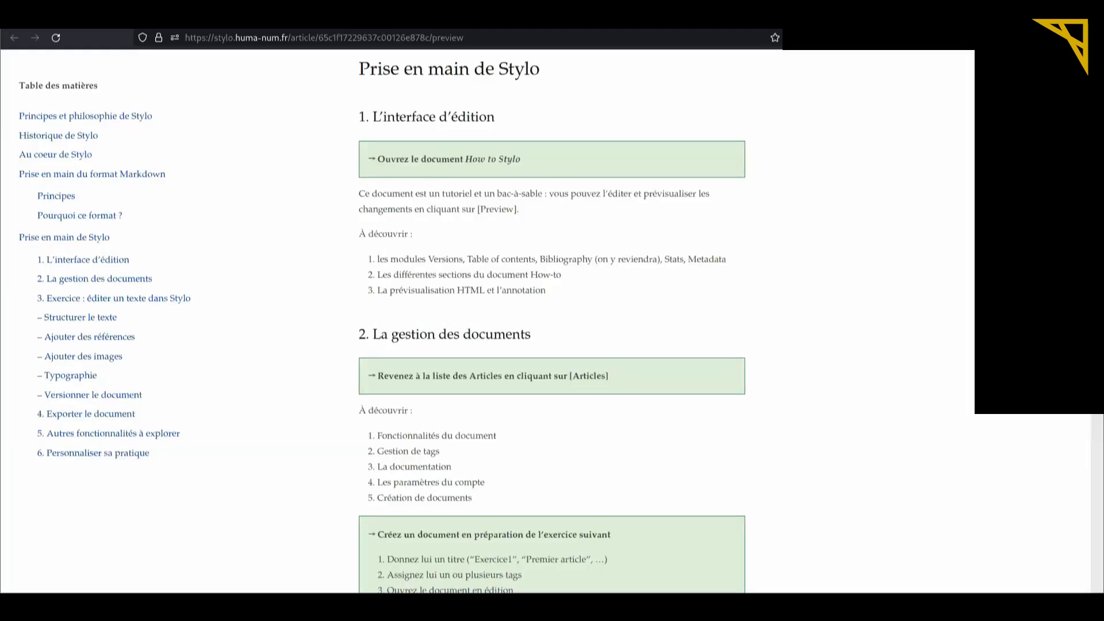
{"action": "left_click", "coordinate": [230, 21]}
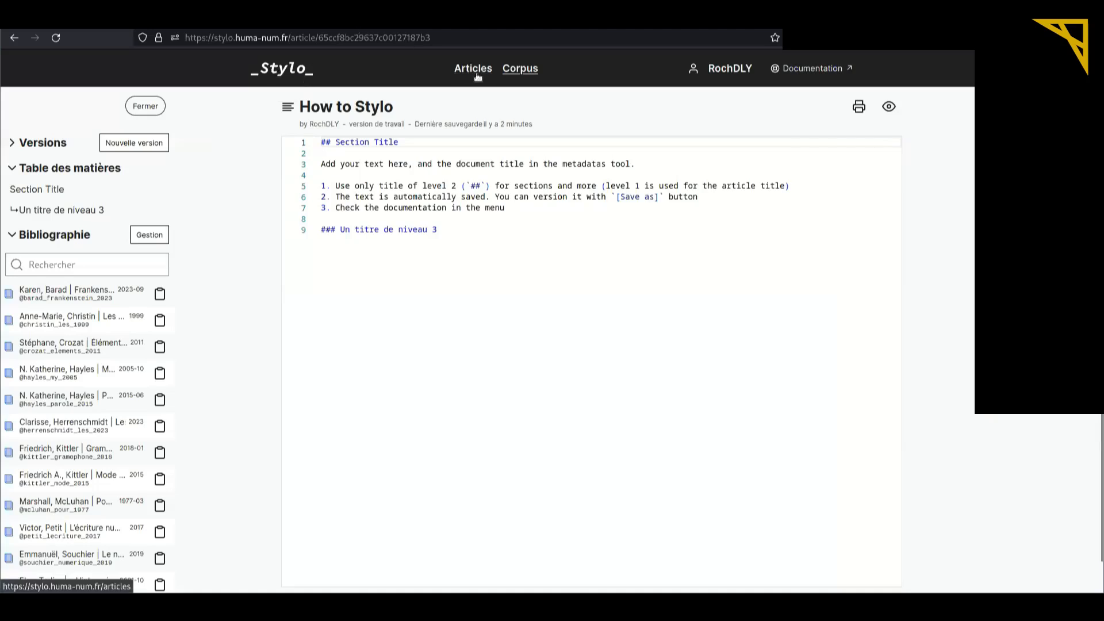
{"action": "left_click", "coordinate": [295, 69]}
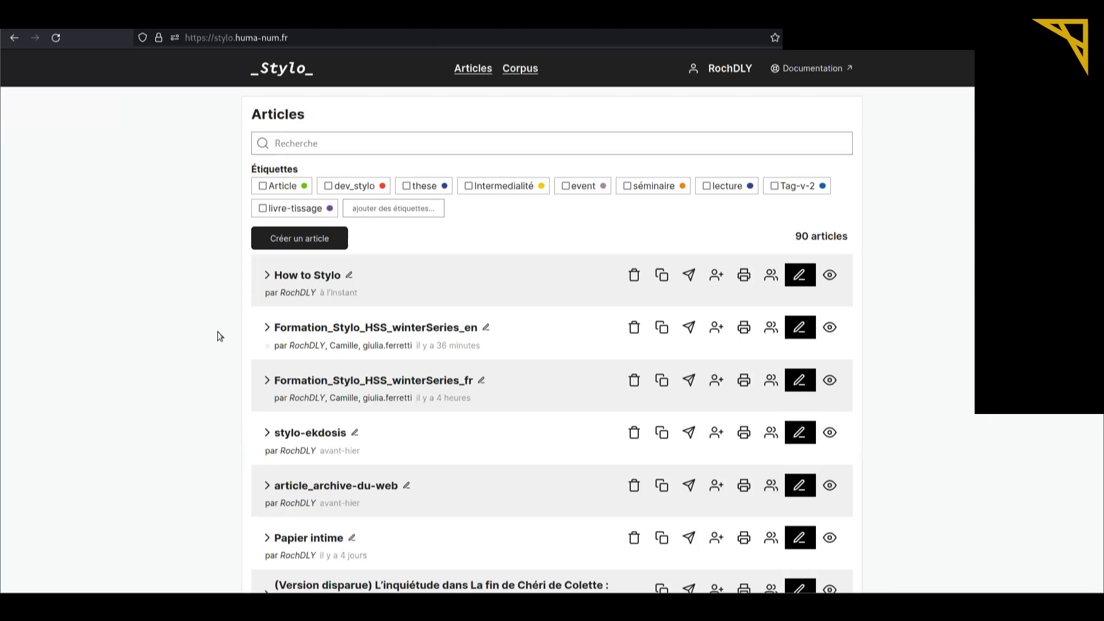
Look through the article list and its search field, and view the label creation form without creating a label.
{"action": "scroll", "coordinate": [217, 337], "scroll_direction": "down", "scroll_amount": 3}
{"action": "scroll", "coordinate": [217, 336], "scroll_direction": "up", "scroll_amount": 3}
{"action": "left_click", "coordinate": [307, 148]}
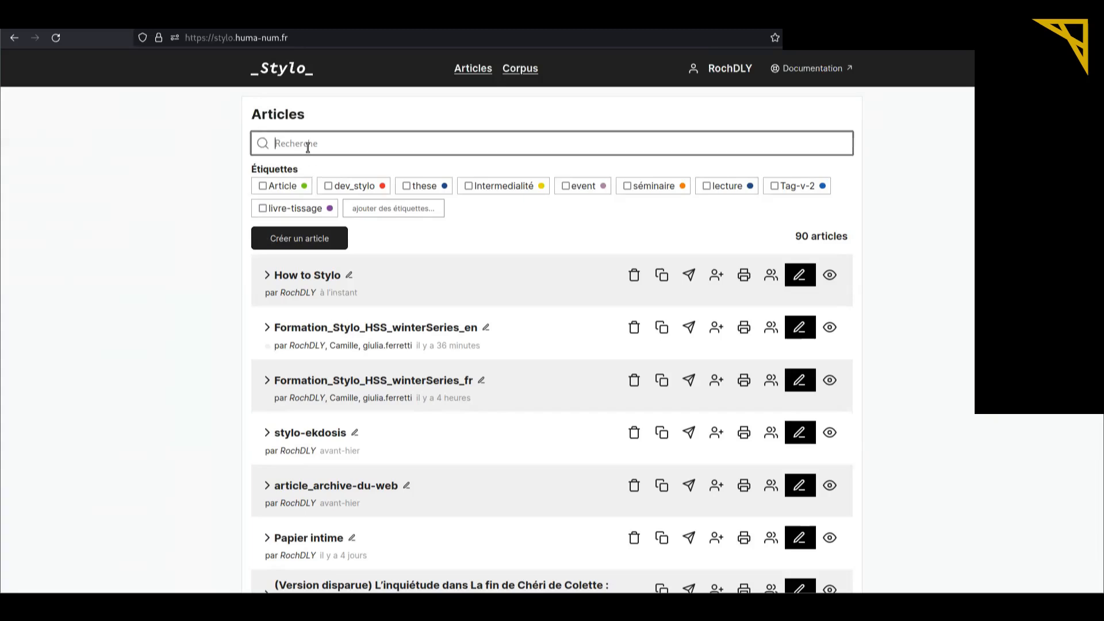
{"action": "left_click", "coordinate": [374, 207]}
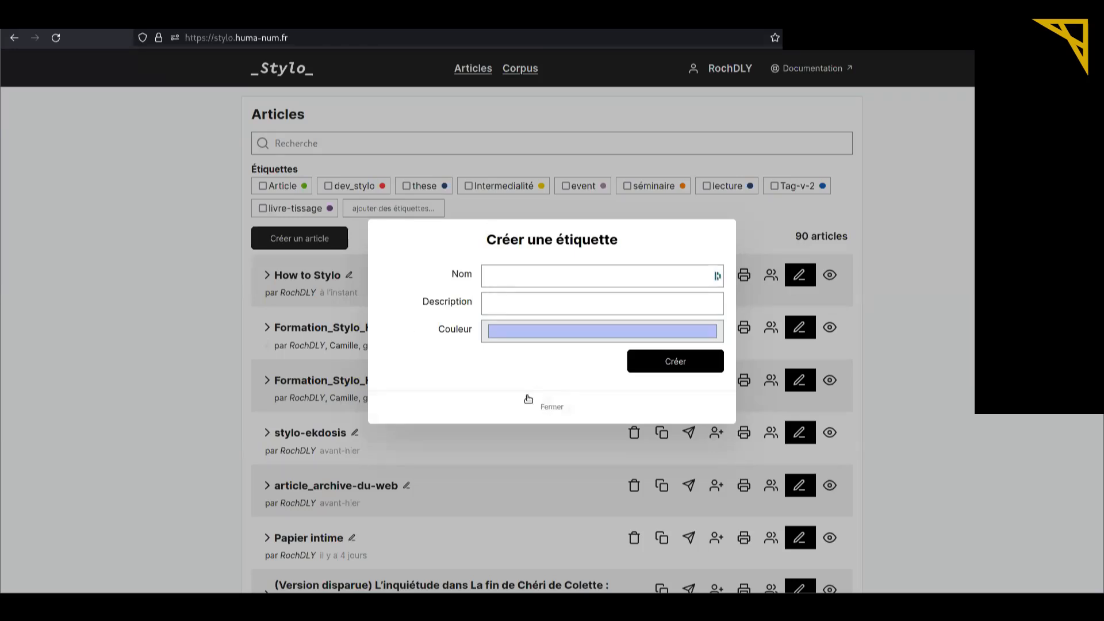
{"action": "left_click", "coordinate": [548, 408]}
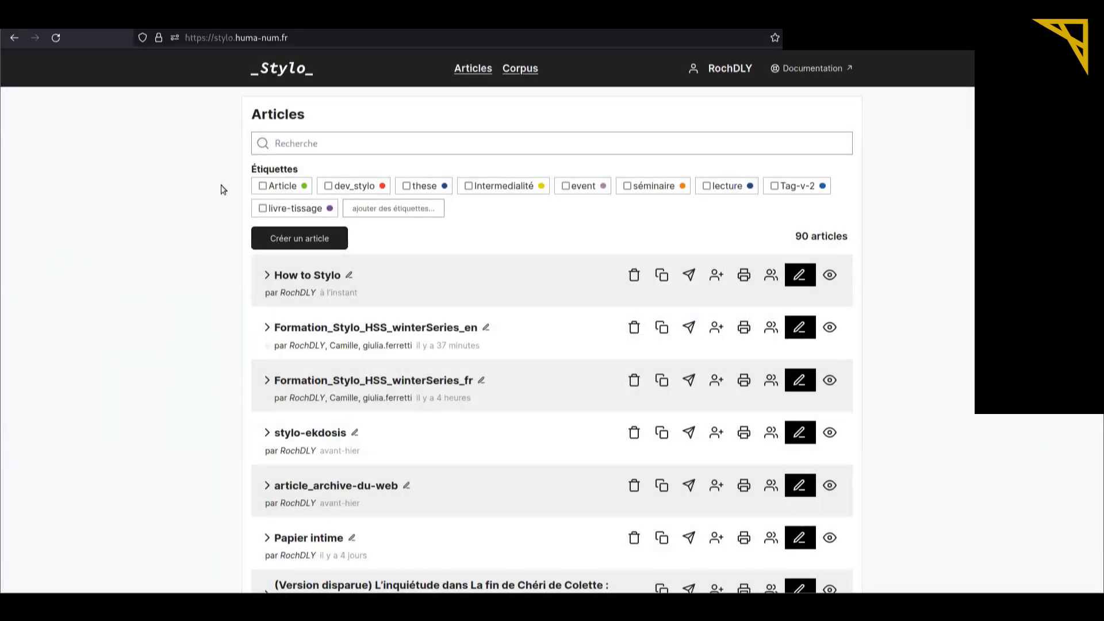
Create a new article titled "Test pour école hiver" with the "dev_stylo" label.
{"action": "left_click", "coordinate": [307, 239]}
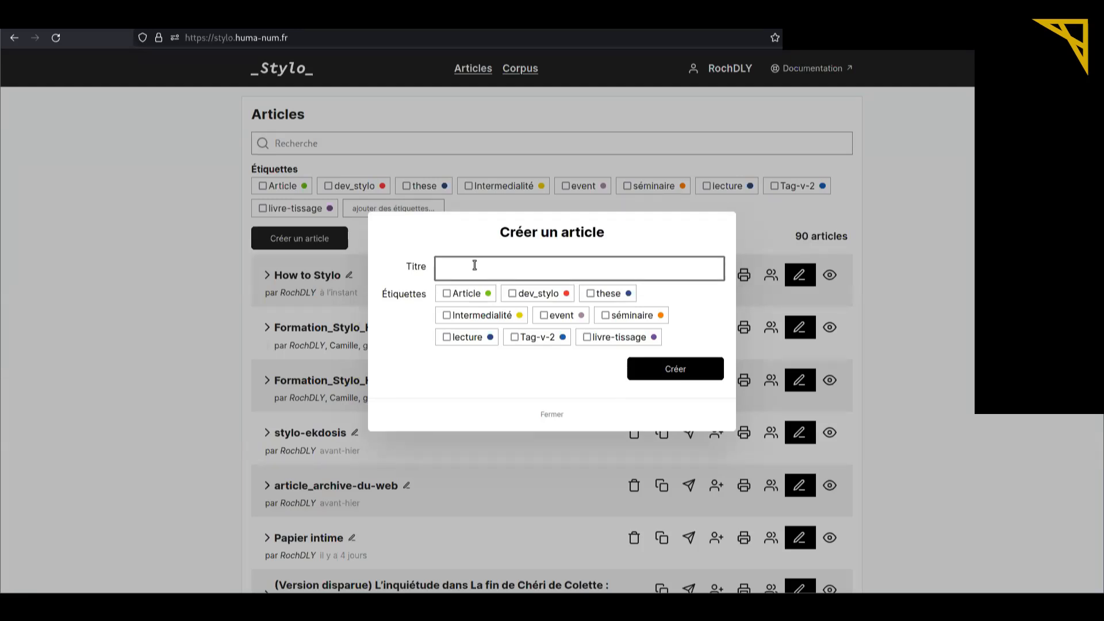
{"action": "type", "text": "Test pour écolew"}
{"action": "key", "text": "BackSpace"}
{"action": "type", "text": "hiver"}
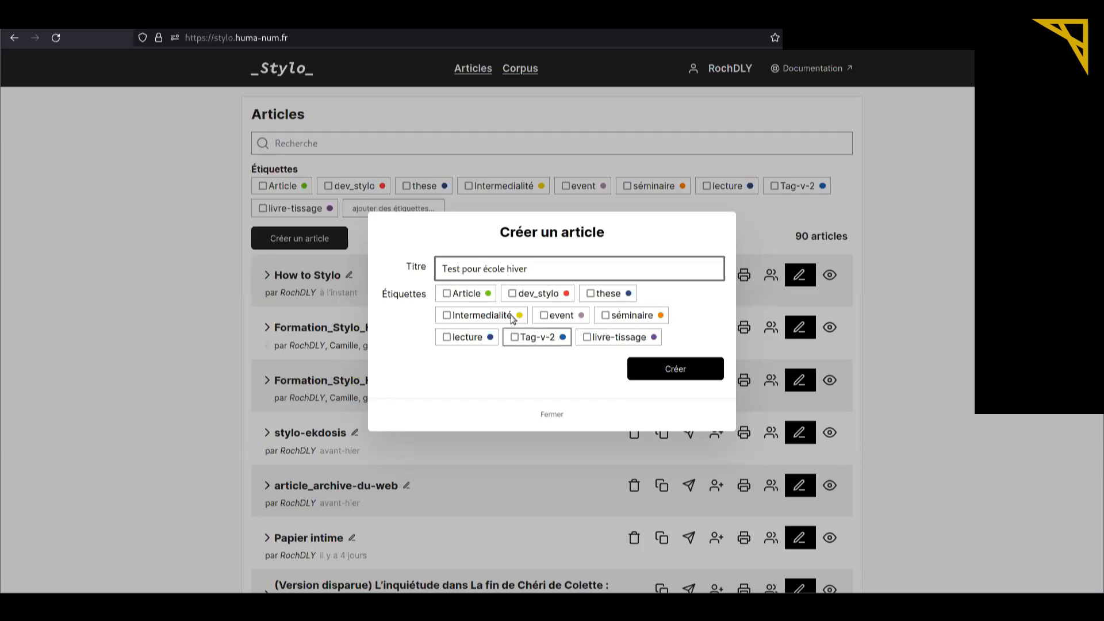
{"action": "left_click", "coordinate": [512, 294]}
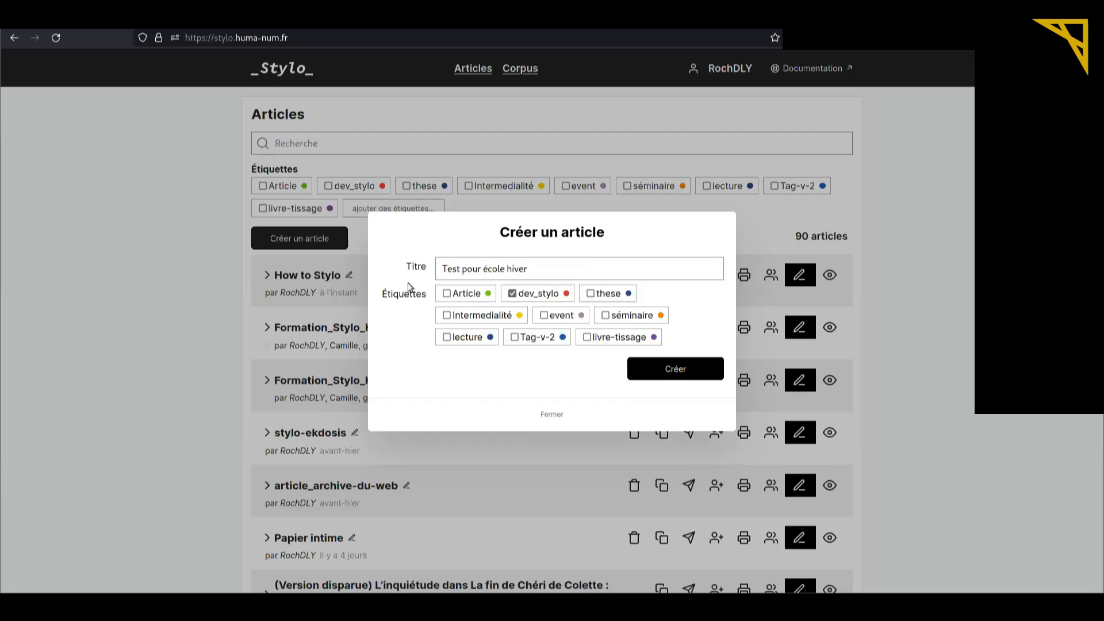
{"action": "left_click", "coordinate": [666, 371]}
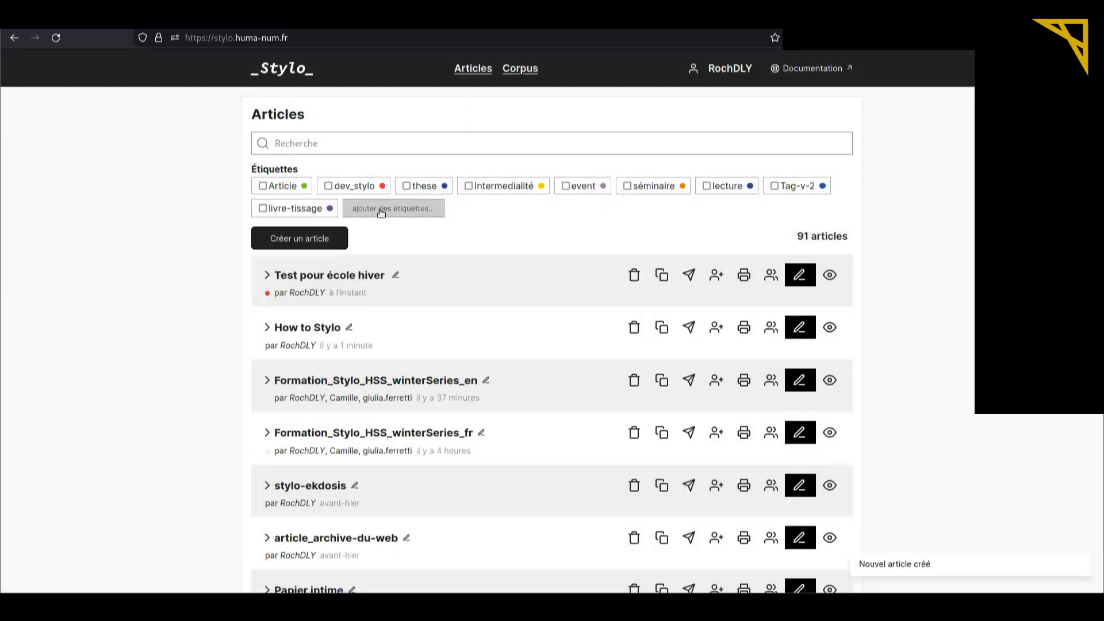
Inspect the colour choices offered for a new label and dismiss the form without creating one.
{"action": "left_click", "coordinate": [382, 210]}
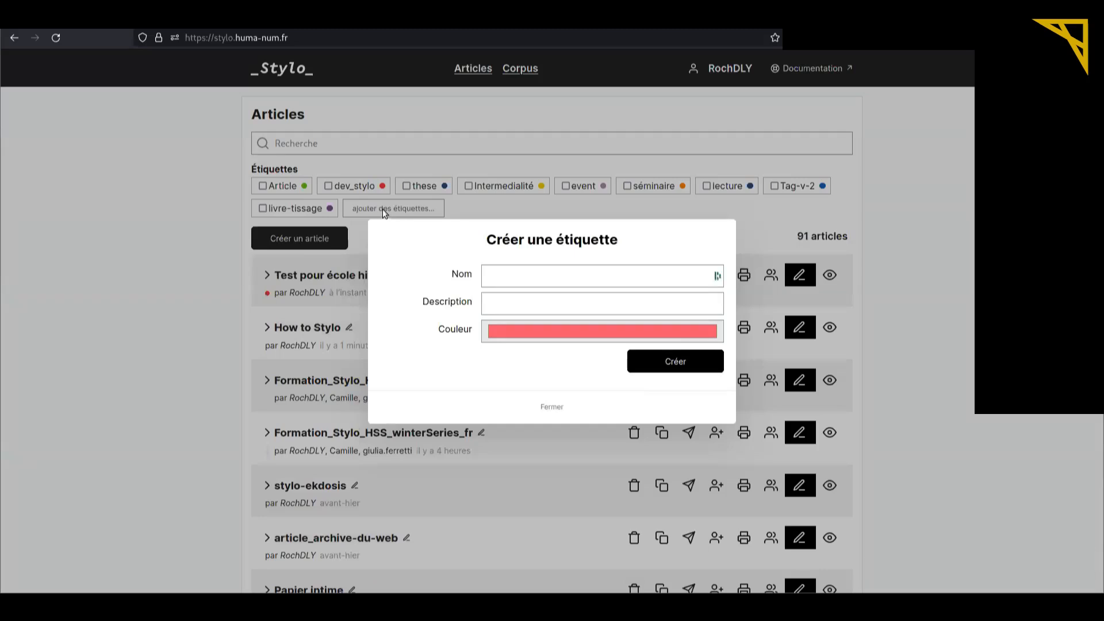
{"action": "left_click", "coordinate": [513, 331]}
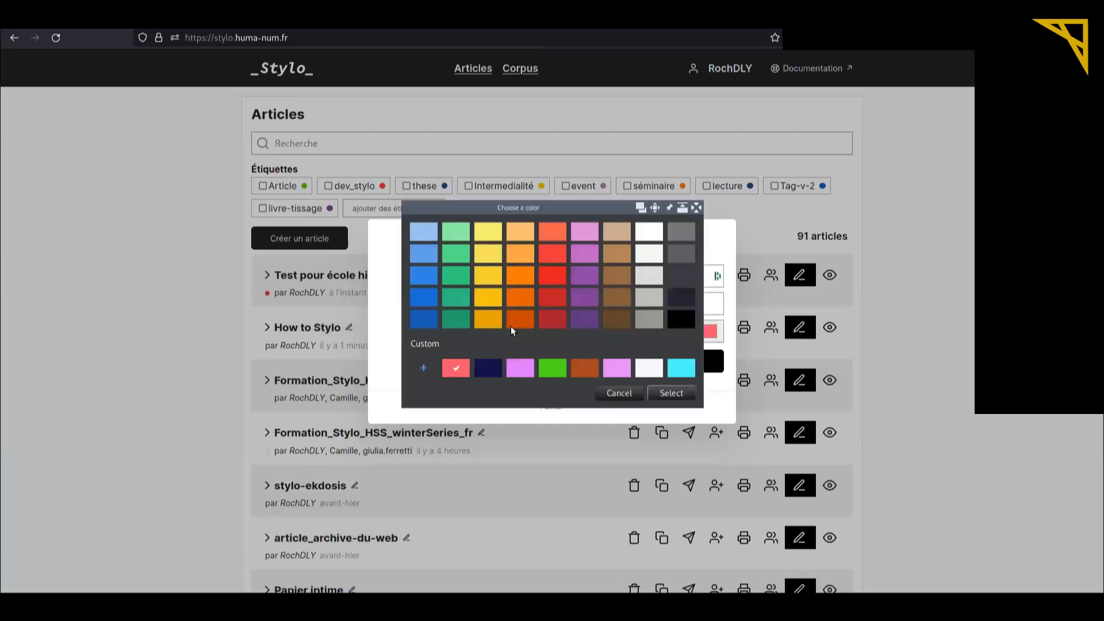
{"action": "left_click", "coordinate": [618, 393]}
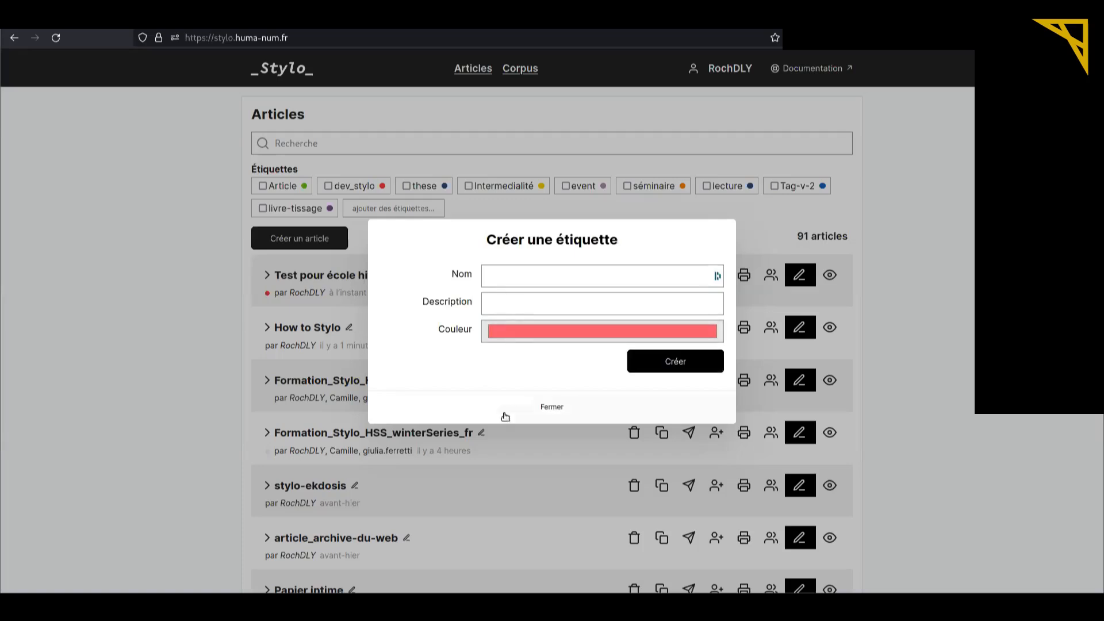
{"action": "left_click", "coordinate": [552, 407]}
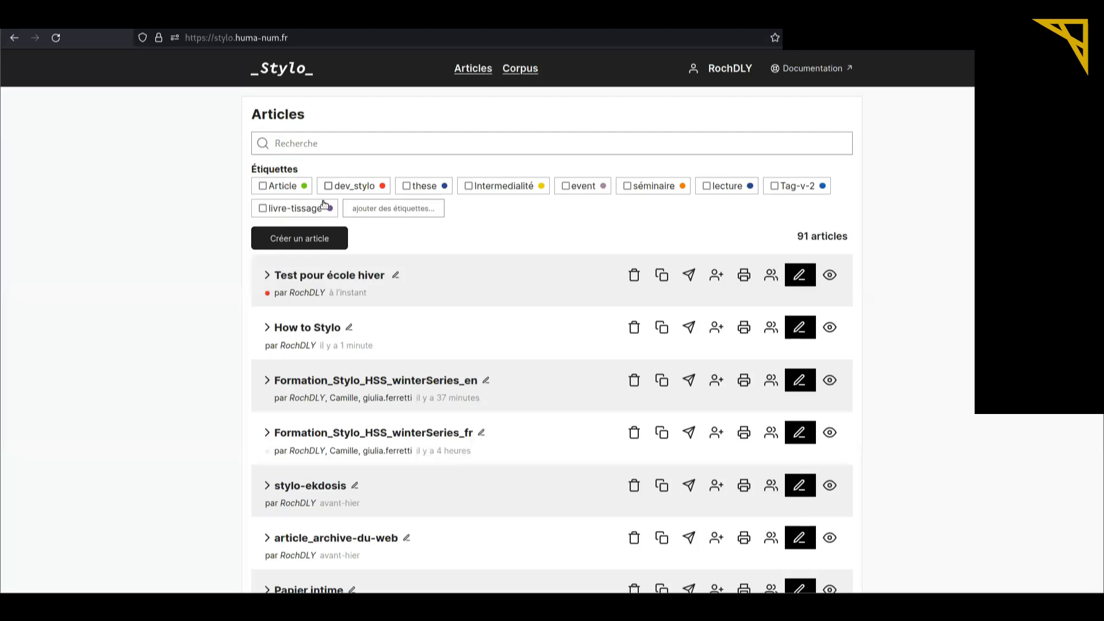
Filter the article list by the "Article" label, filter it by "dev_stylo" instead, and clear the filter.
{"action": "left_click", "coordinate": [263, 190]}
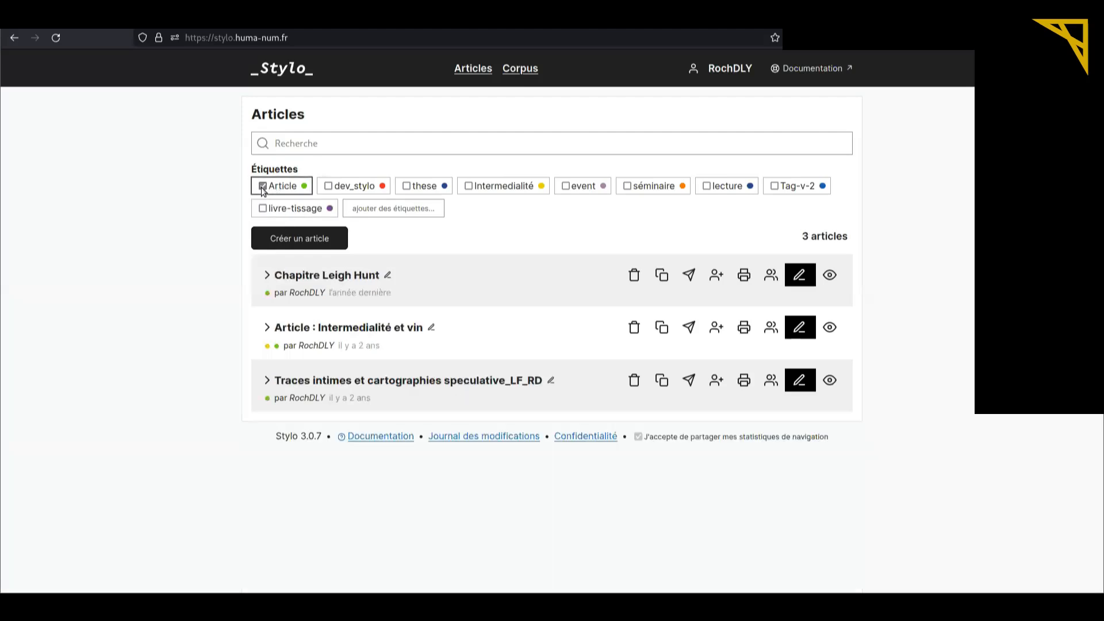
{"action": "left_click", "coordinate": [263, 190]}
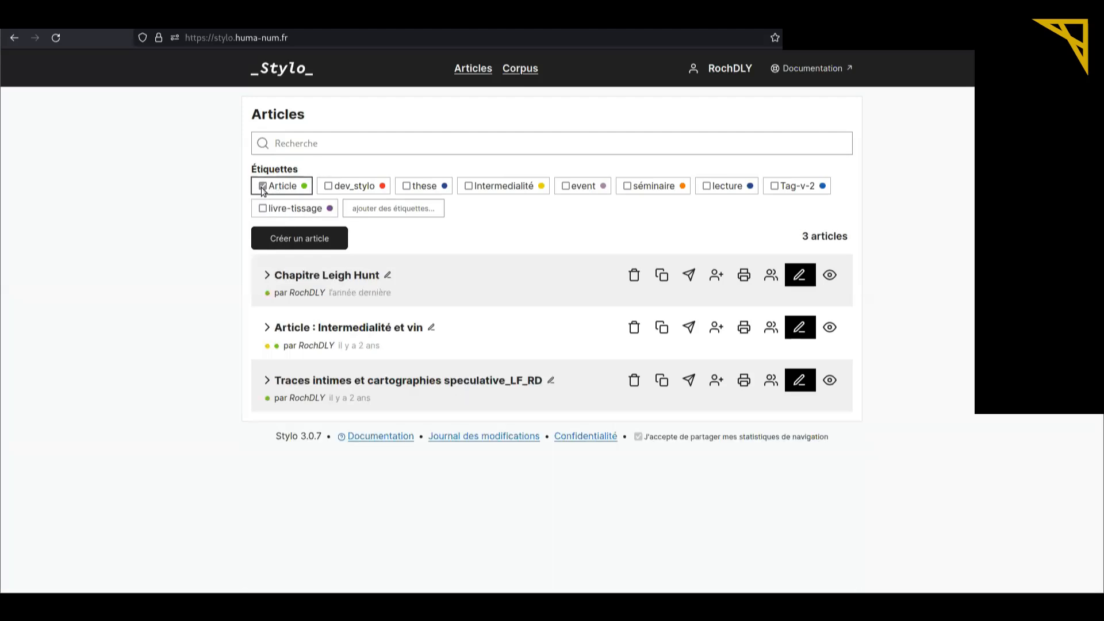
{"action": "left_click", "coordinate": [328, 190]}
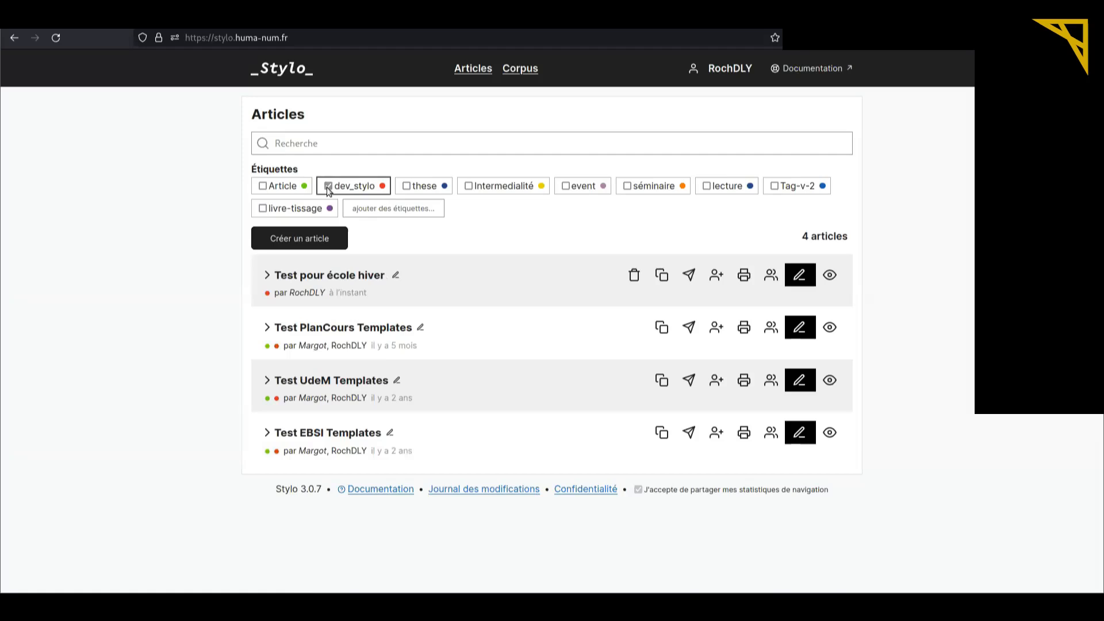
{"action": "left_click", "coordinate": [328, 190]}
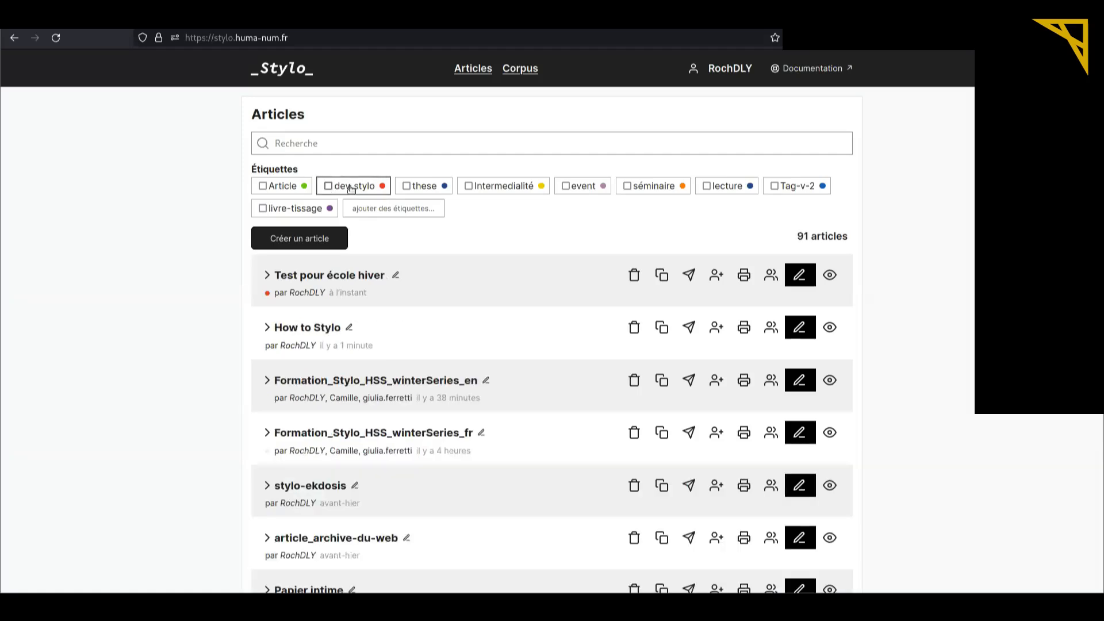
Expand "Test pour école hiver" to examine its labels, workspaces and corpora, and check the version list of "article_archive-du-web".
{"action": "left_click", "coordinate": [267, 276]}
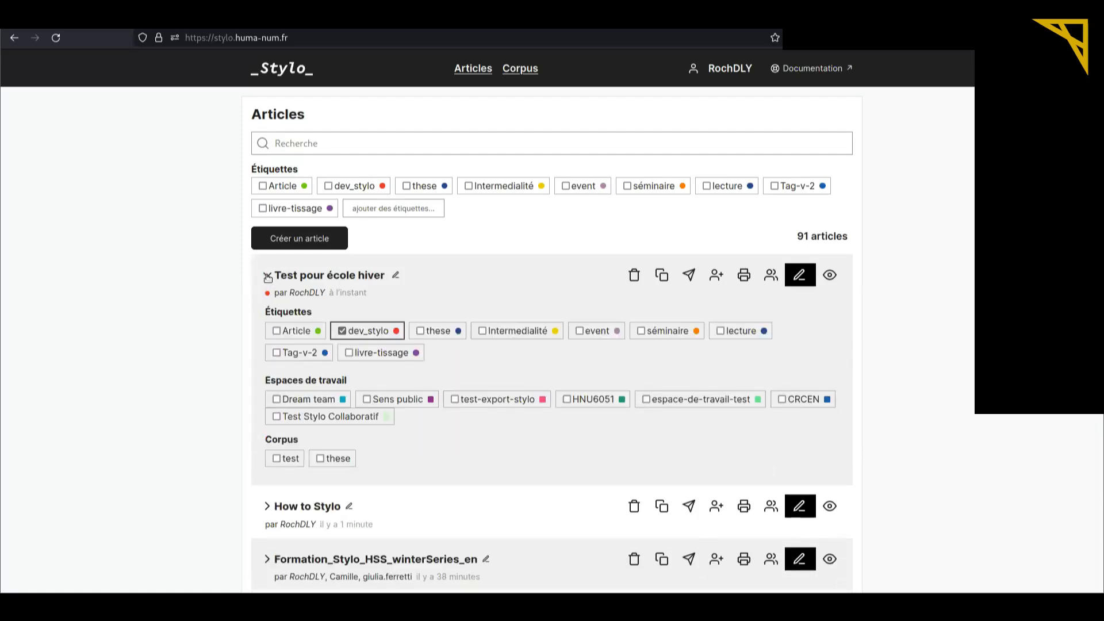
{"action": "scroll", "coordinate": [368, 260], "scroll_direction": "down", "scroll_amount": 2}
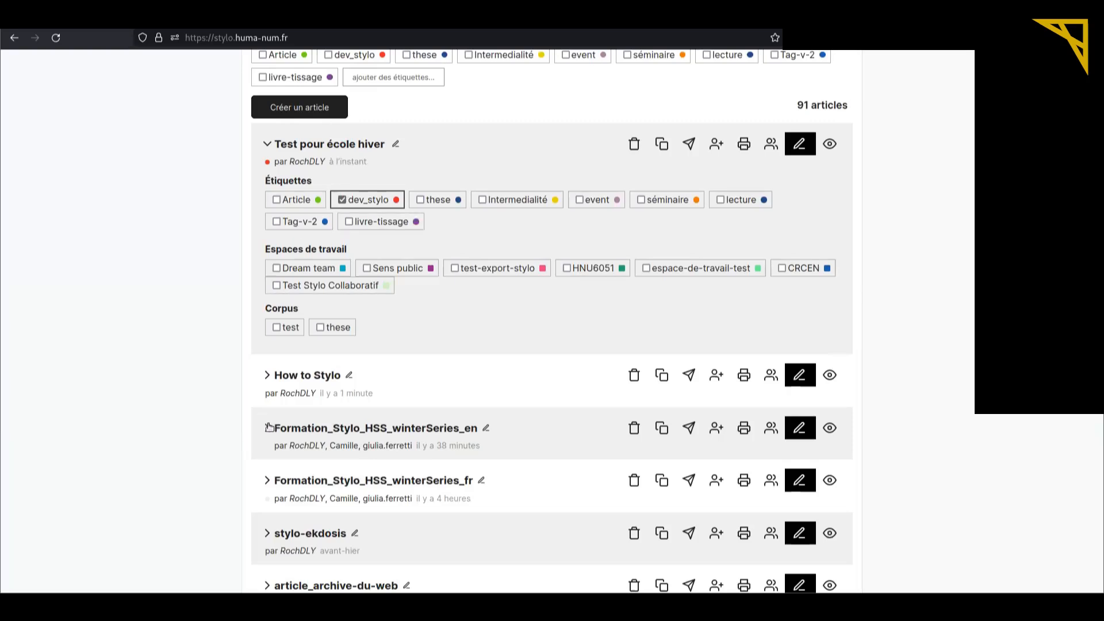
{"action": "scroll", "coordinate": [197, 406], "scroll_direction": "down", "scroll_amount": 2}
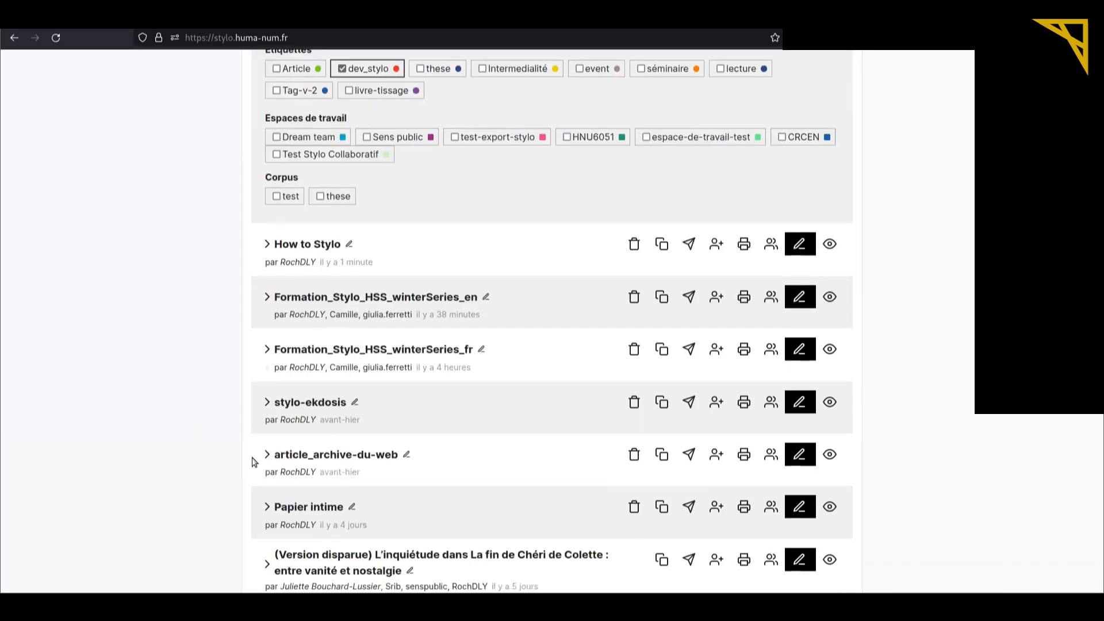
{"action": "left_click", "coordinate": [267, 454]}
{"action": "scroll", "coordinate": [185, 416], "scroll_direction": "down", "scroll_amount": 3}
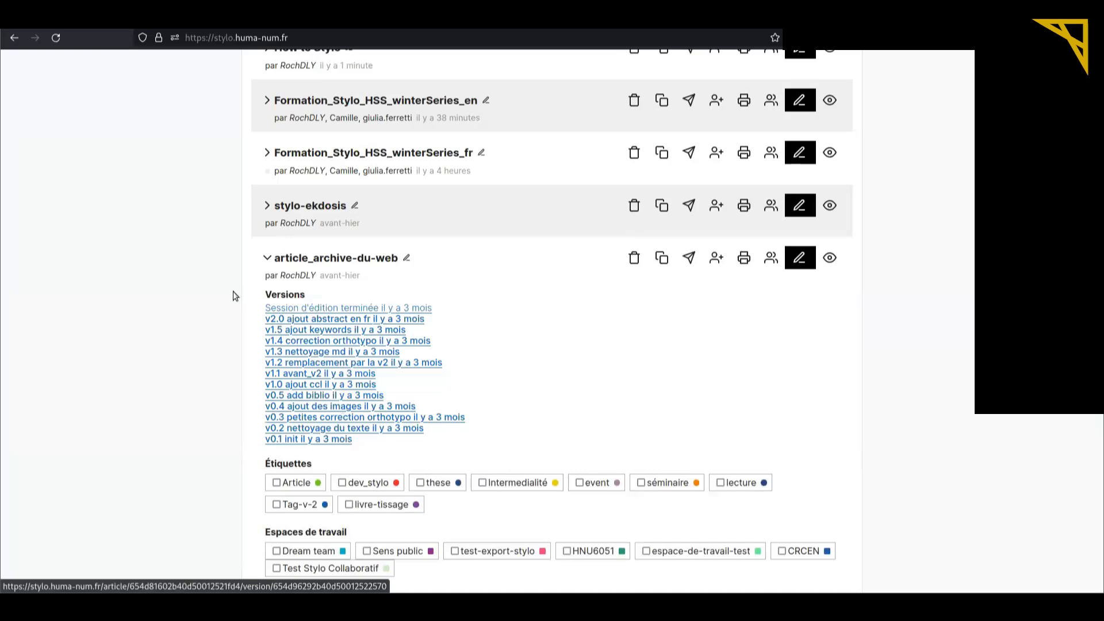
{"action": "left_click", "coordinate": [270, 257]}
{"action": "scroll", "coordinate": [268, 254], "scroll_direction": "up", "scroll_amount": 6}
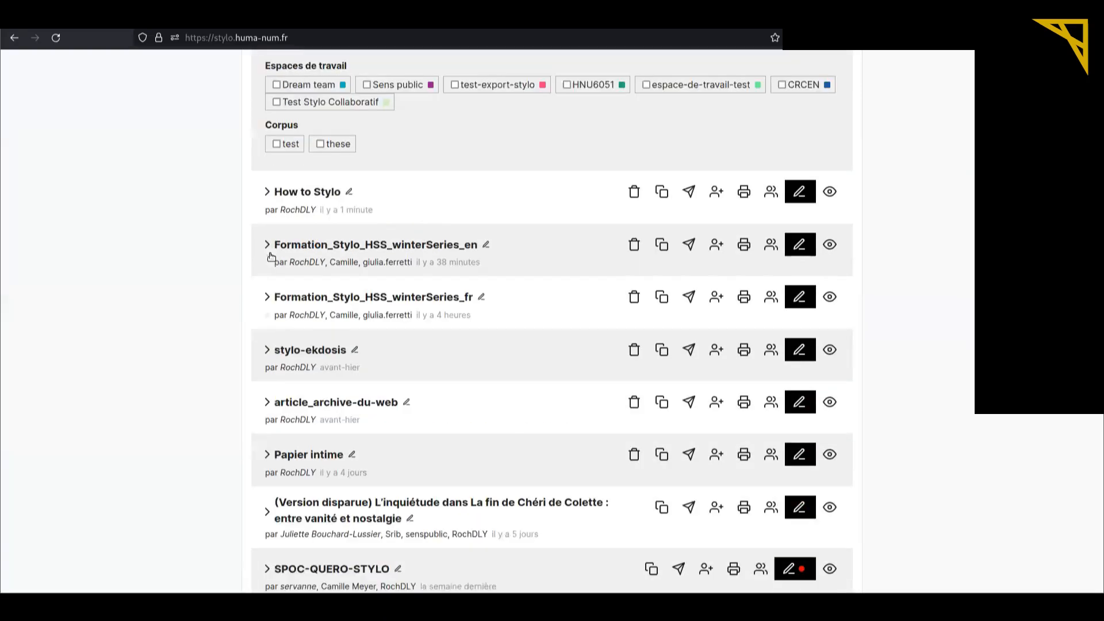
Try the "Article" label on "Test pour école hiver" and leave only "dev_stylo" assigned.
{"action": "left_click", "coordinate": [276, 200]}
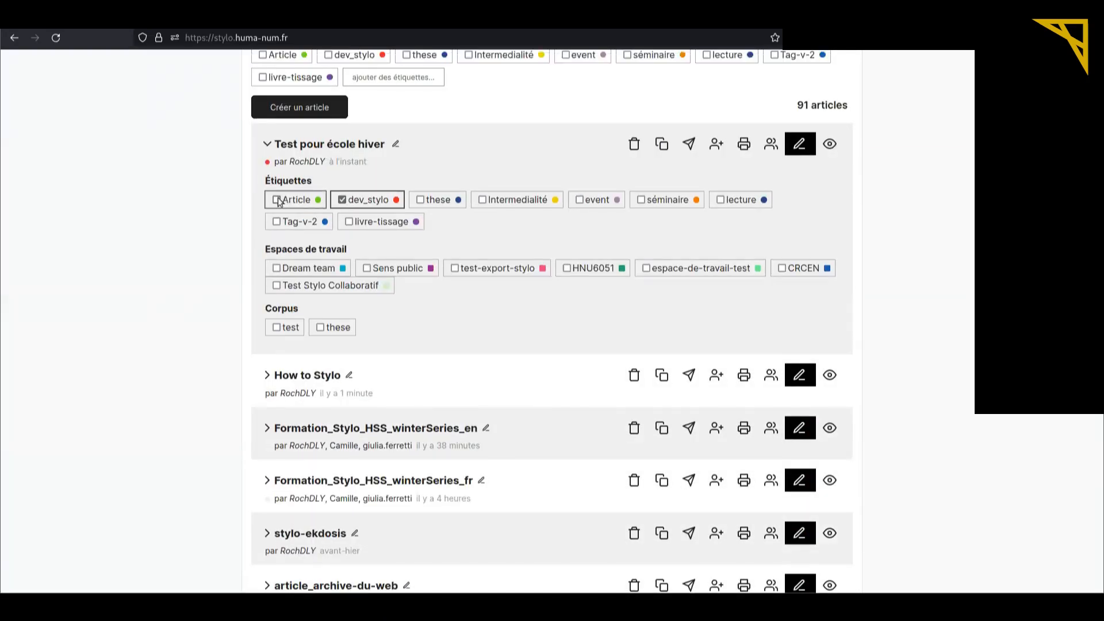
{"action": "left_click", "coordinate": [276, 200]}
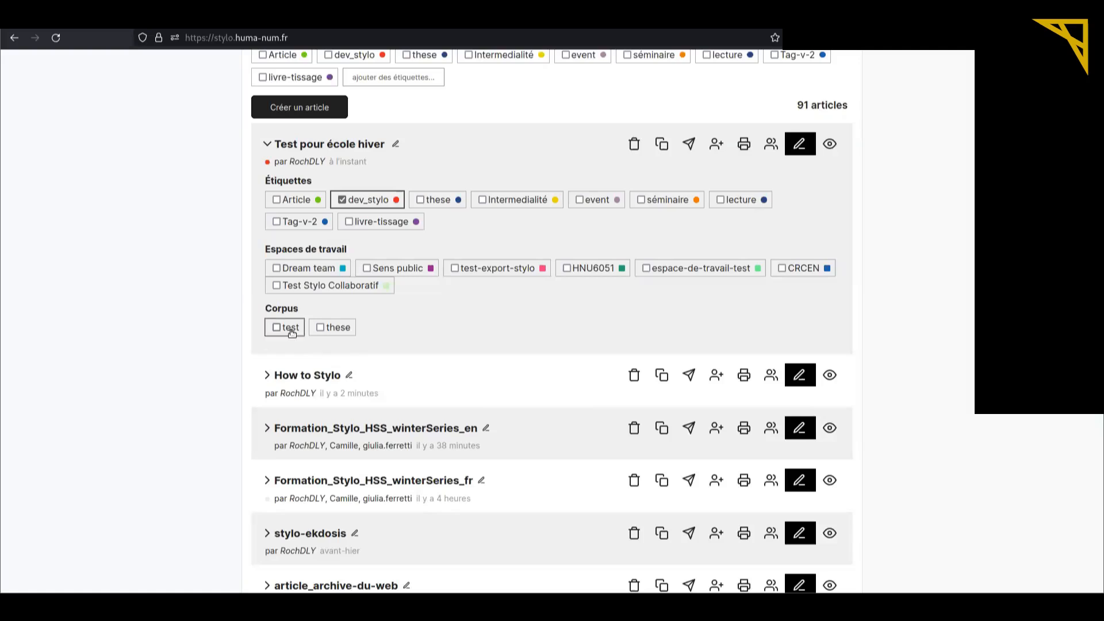
{"action": "scroll", "coordinate": [292, 333], "scroll_direction": "up", "scroll_amount": 3}
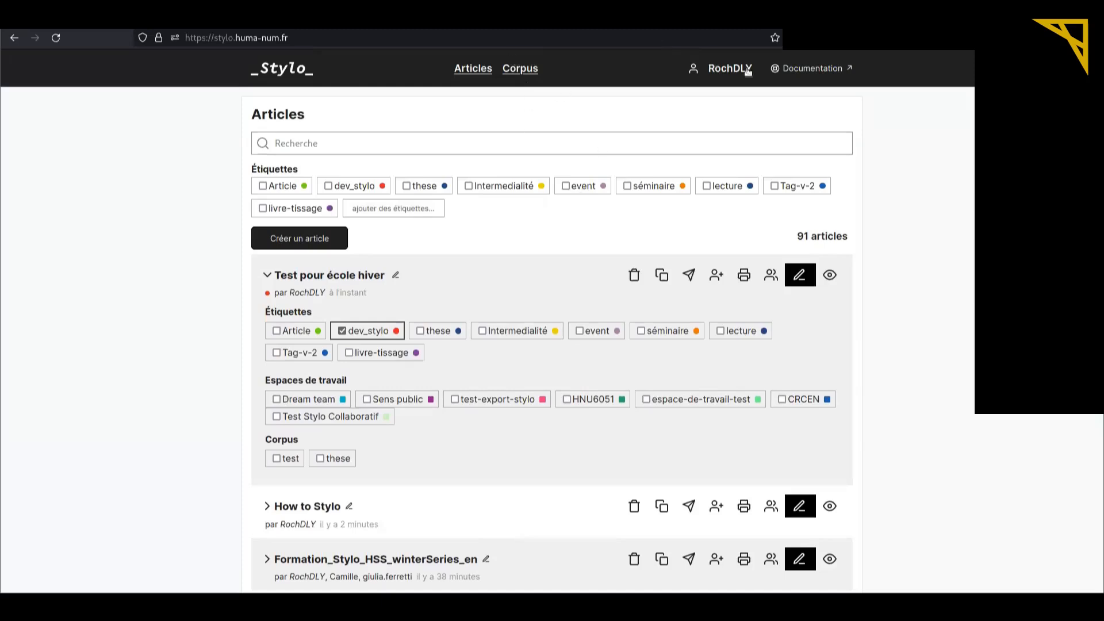
Open the Stylo documentation, survey its list of sections, and open the Contact page.
{"action": "left_click", "coordinate": [812, 71]}
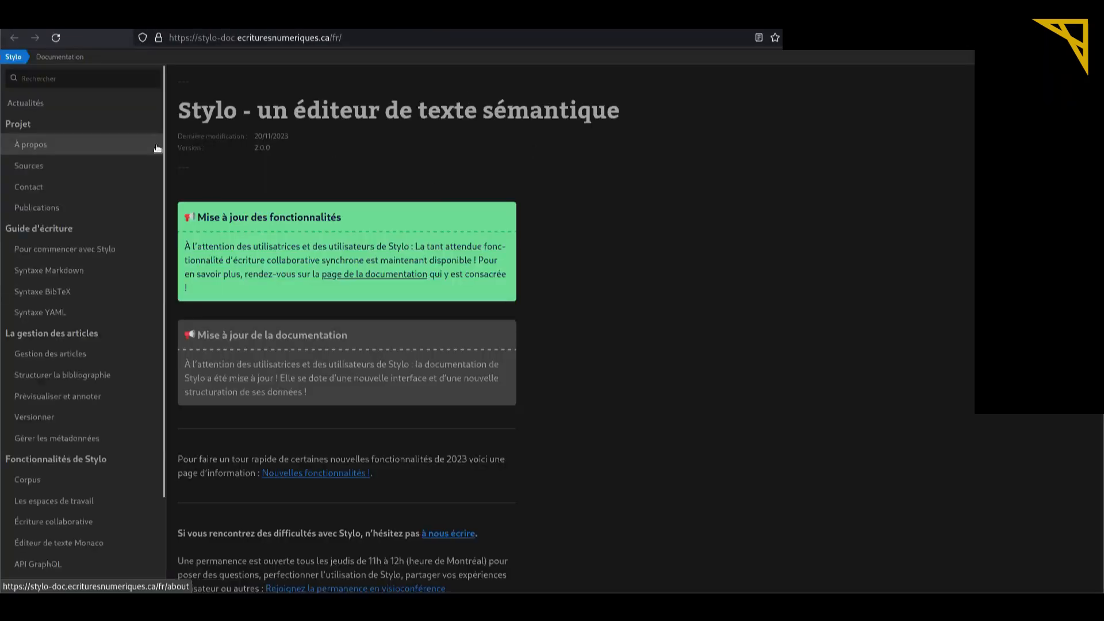
{"action": "scroll", "coordinate": [63, 133], "scroll_direction": "down", "scroll_amount": 3}
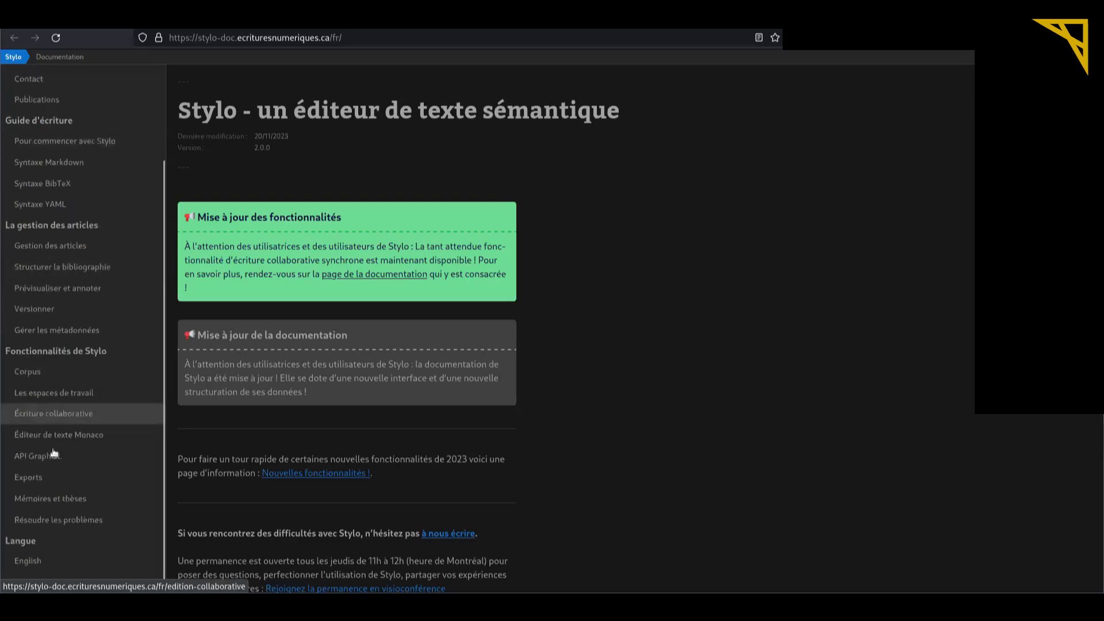
{"action": "scroll", "coordinate": [55, 440], "scroll_direction": "up", "scroll_amount": 3}
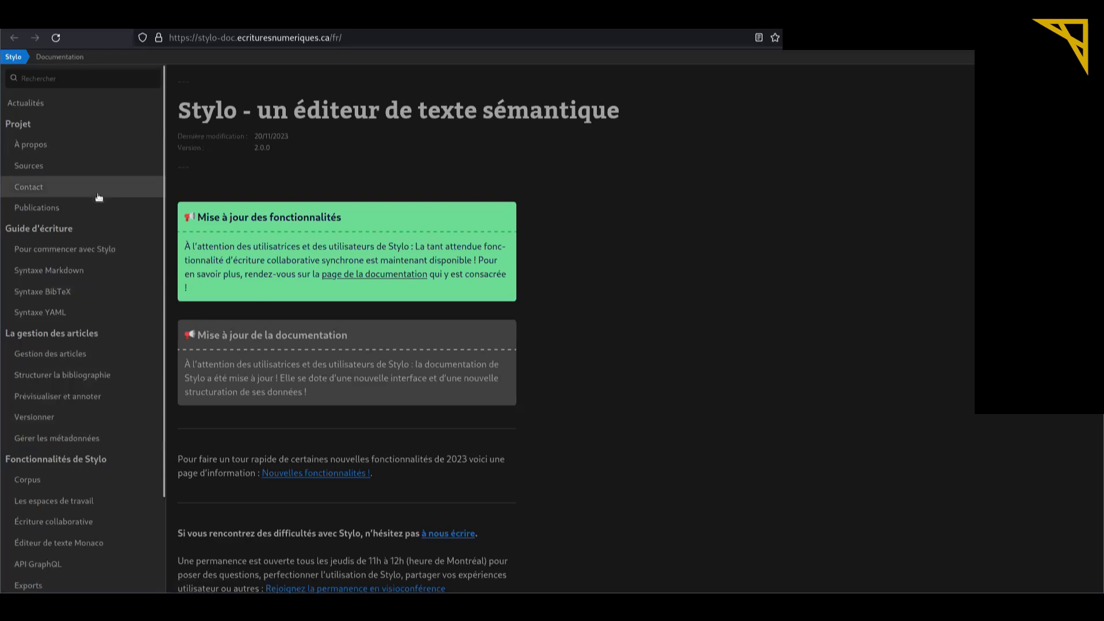
{"action": "left_click", "coordinate": [45, 190]}
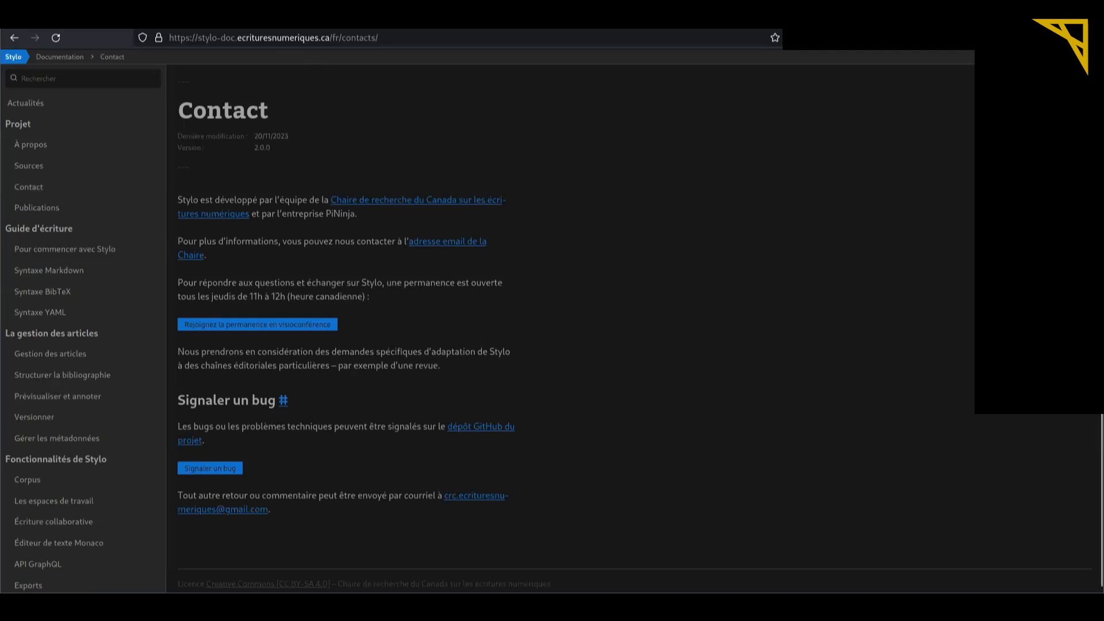
Check the workshop guide on document management again and return to the Stylo article list.
{"action": "left_click", "coordinate": [312, 17]}
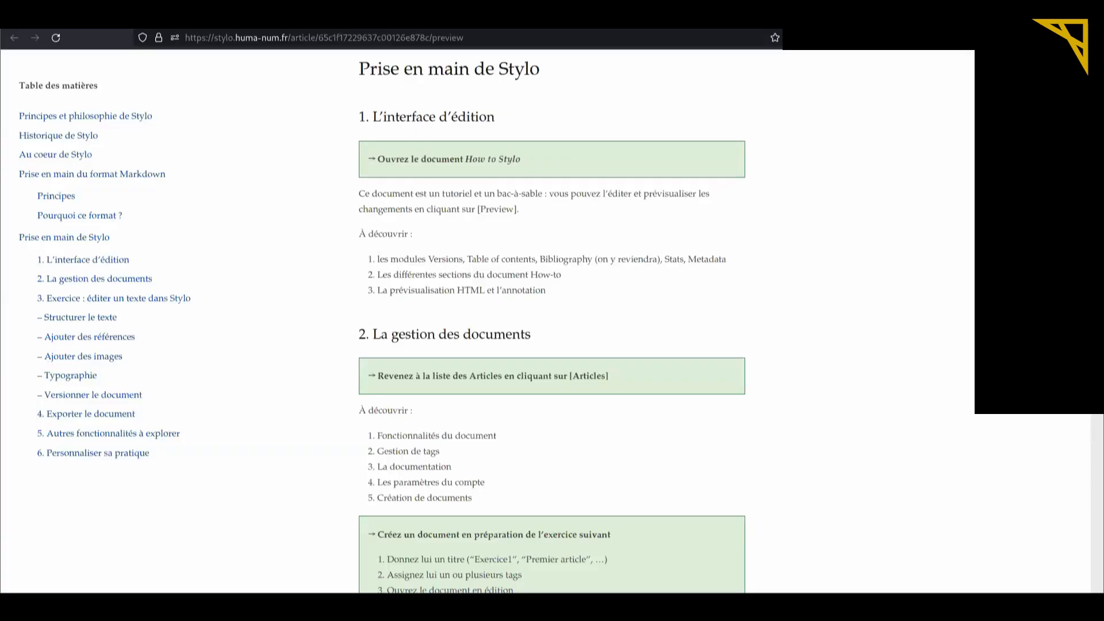
{"action": "key", "text": "ctrl+Tab"}
{"action": "key", "text": "ctrl+Tab"}
{"action": "key", "text": "ctrl+Tab"}
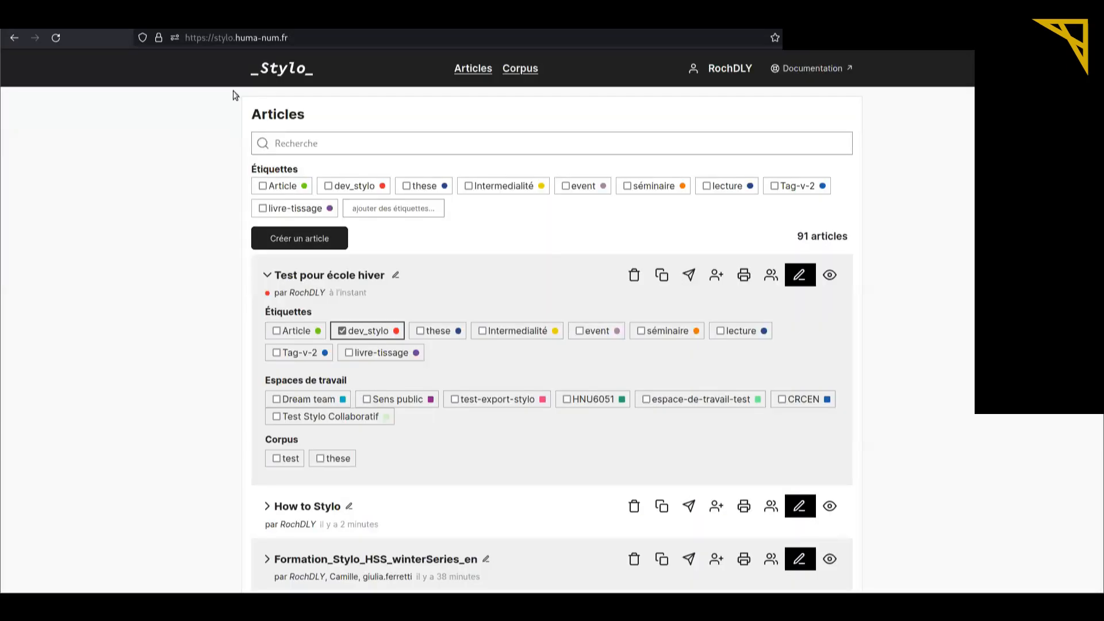
Collapse "Test pour école hiver" and view its title editing and deletion prompts, cancelling both.
{"action": "left_click", "coordinate": [265, 275]}
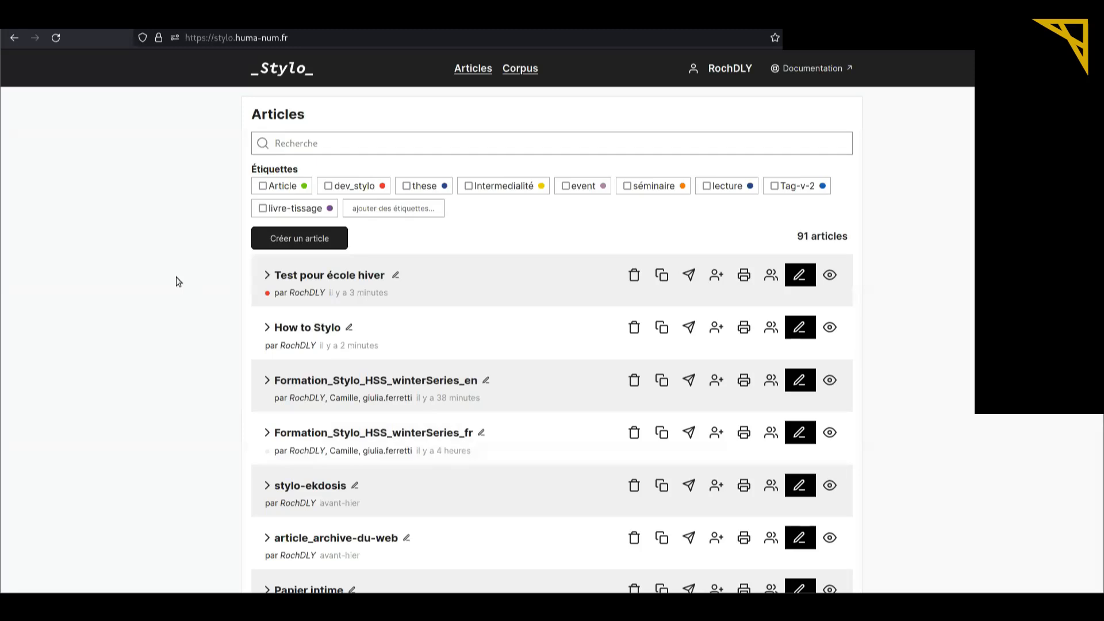
{"action": "left_click", "coordinate": [396, 276]}
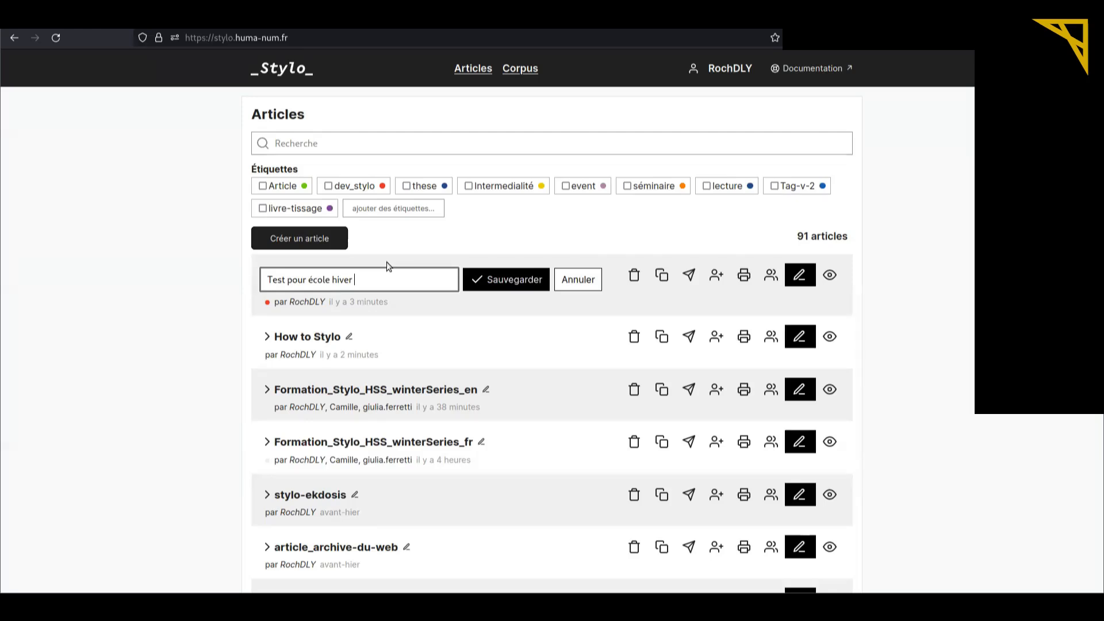
{"action": "left_click", "coordinate": [575, 279]}
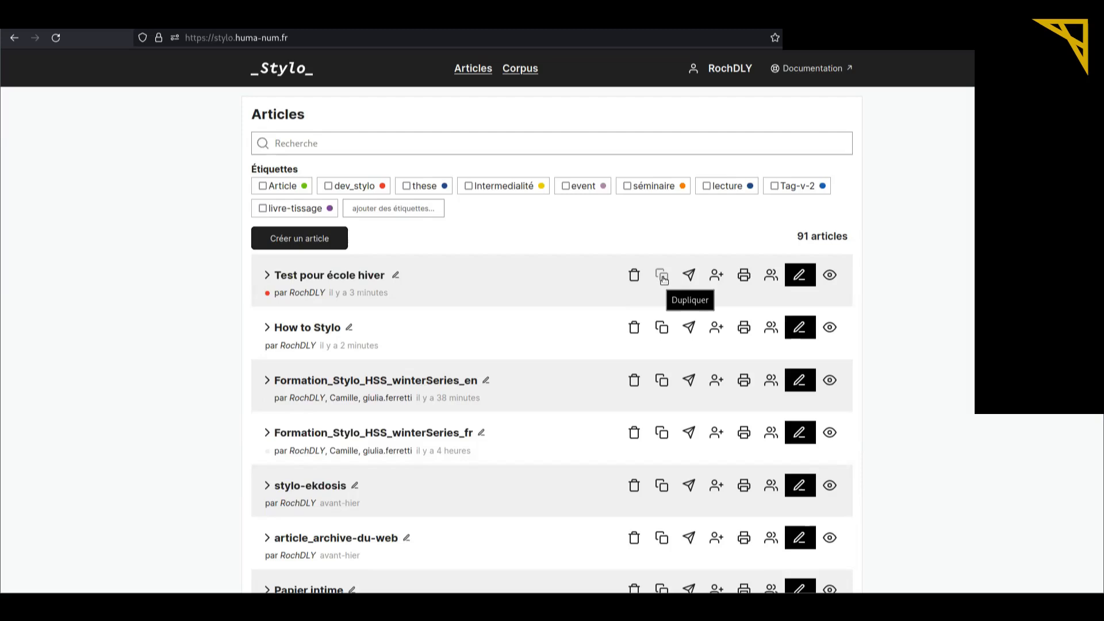
{"action": "left_click", "coordinate": [633, 276]}
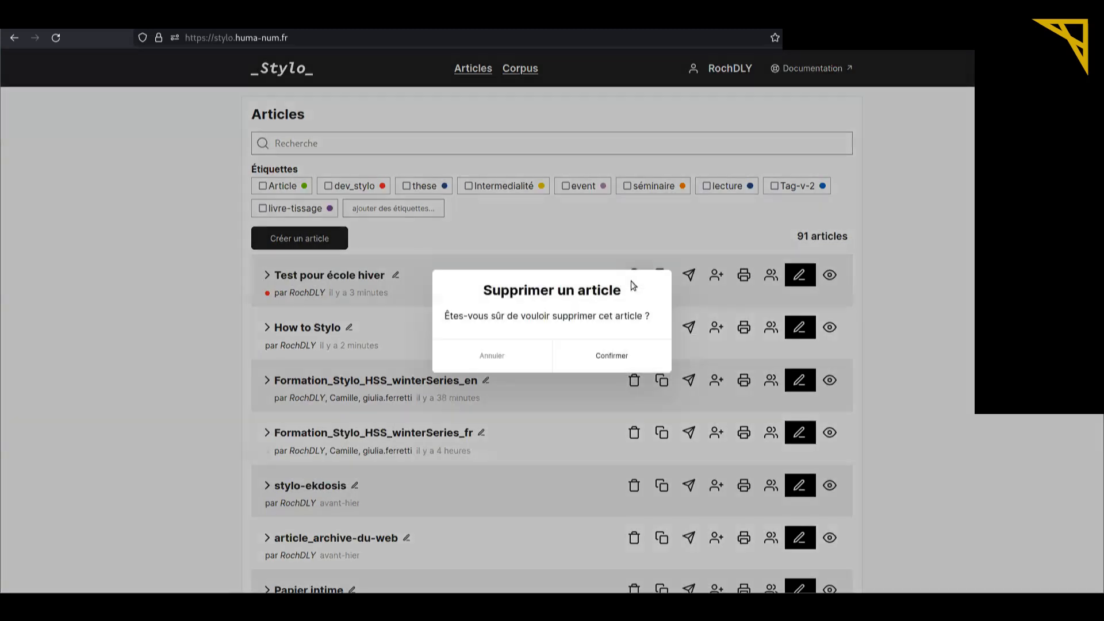
{"action": "left_click", "coordinate": [492, 356]}
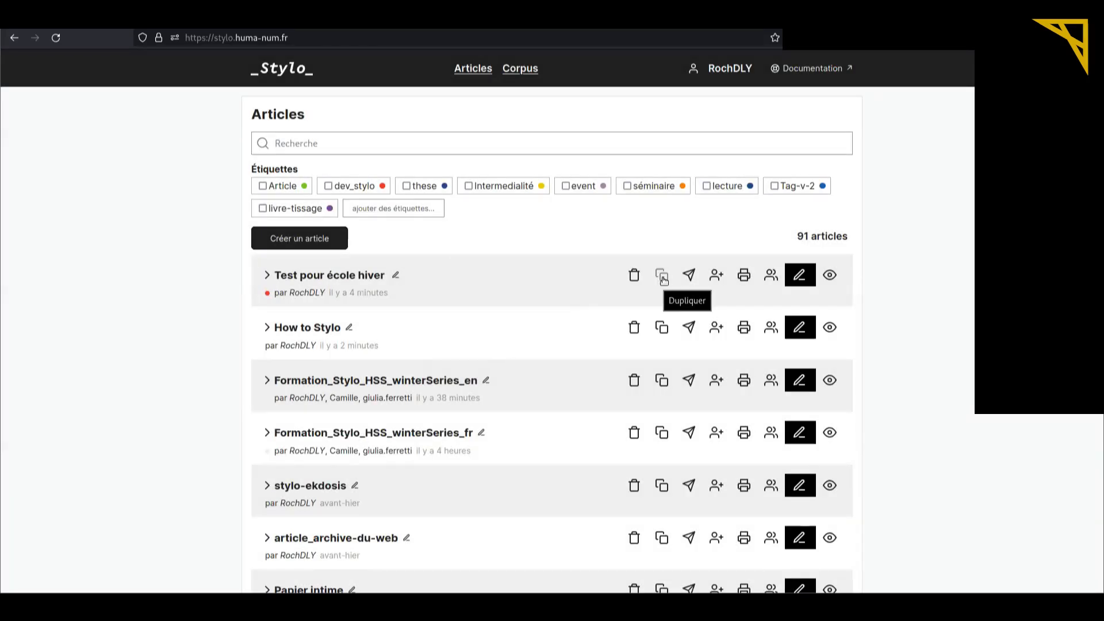
Duplicate "Test pour école hiver" and delete the copy.
{"action": "left_click", "coordinate": [662, 277]}
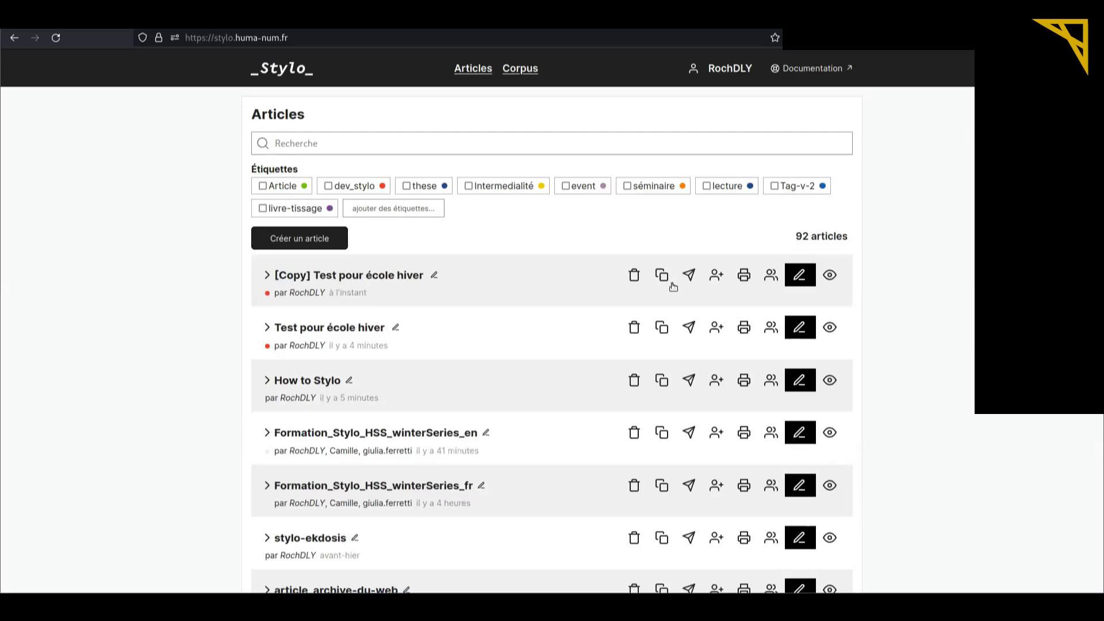
{"action": "left_click", "coordinate": [634, 276]}
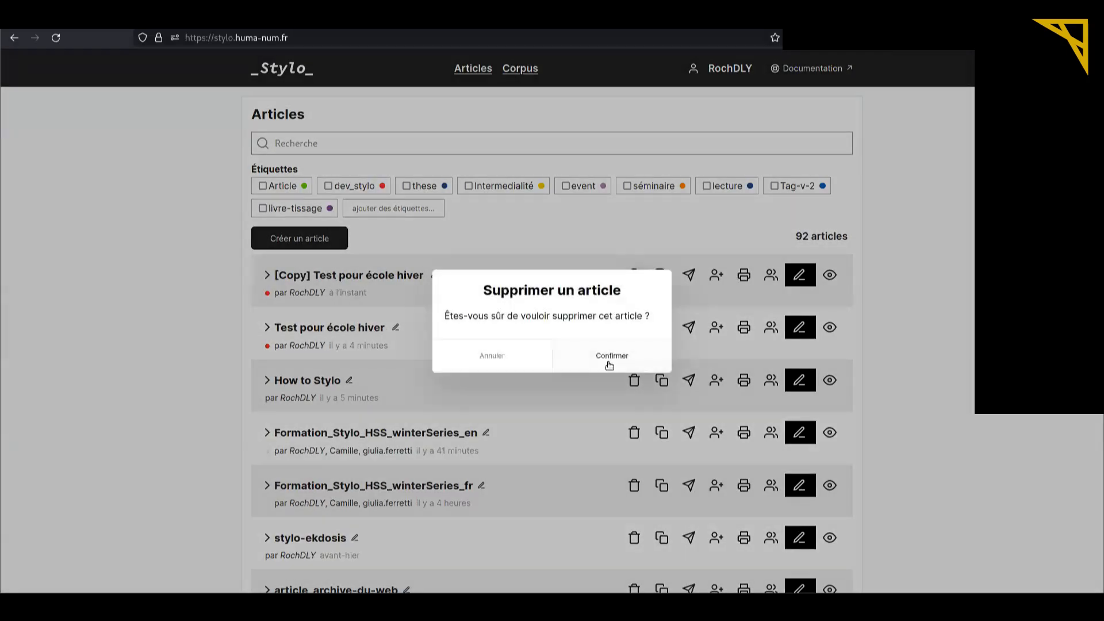
{"action": "left_click", "coordinate": [610, 356]}
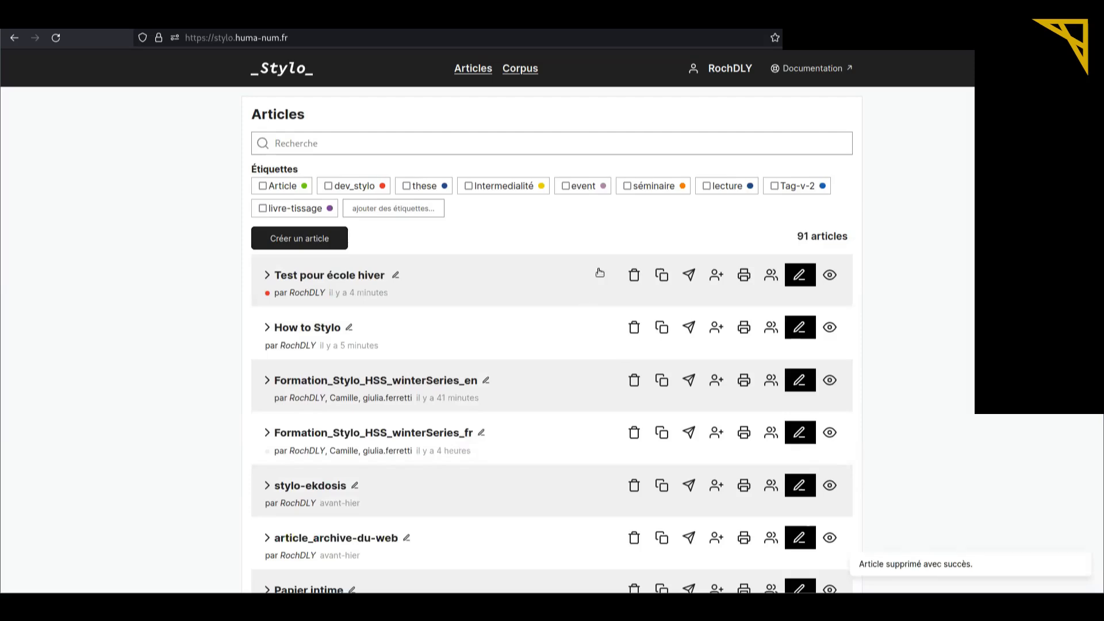
View the contact lists for sending a copy of "Test pour école hiver" and for sharing it, without choosing a contact.
{"action": "left_click", "coordinate": [690, 276]}
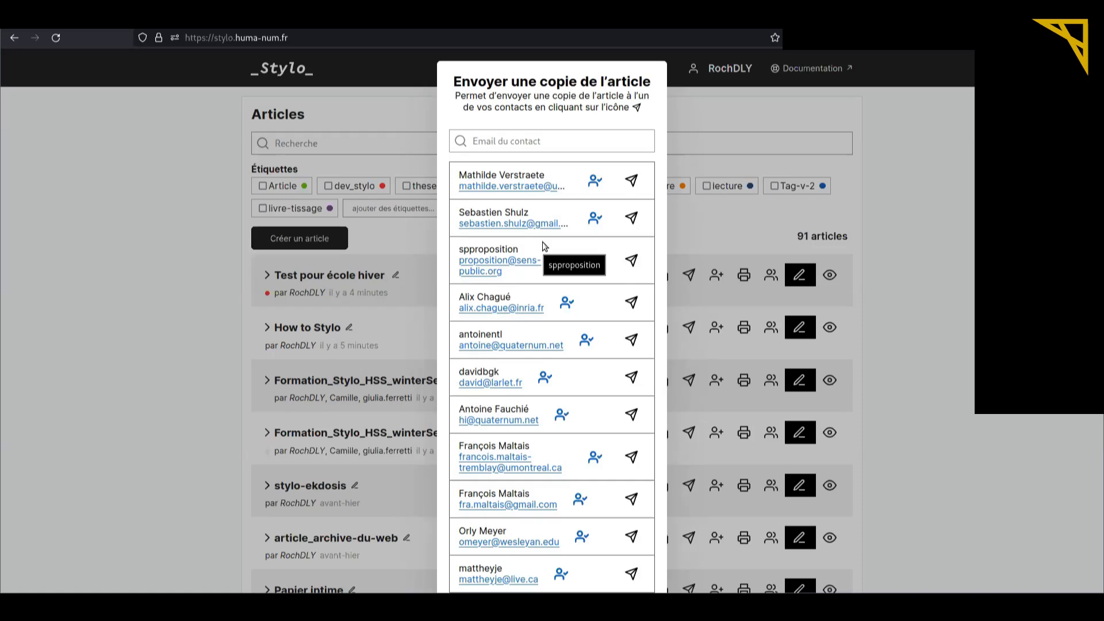
{"action": "left_click", "coordinate": [485, 142]}
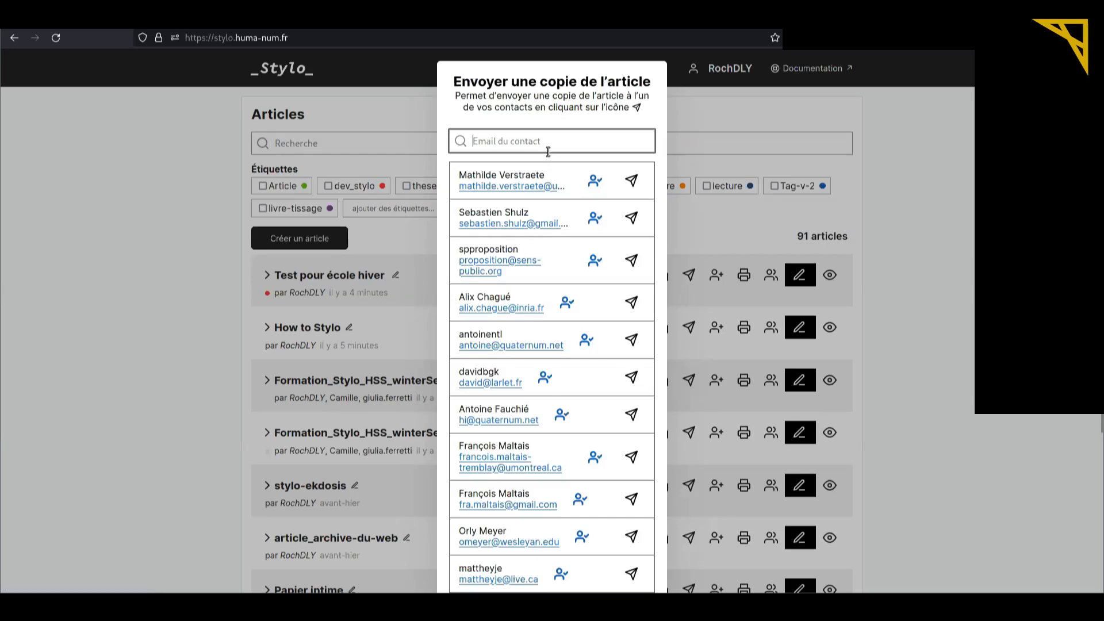
{"action": "left_click", "coordinate": [704, 218]}
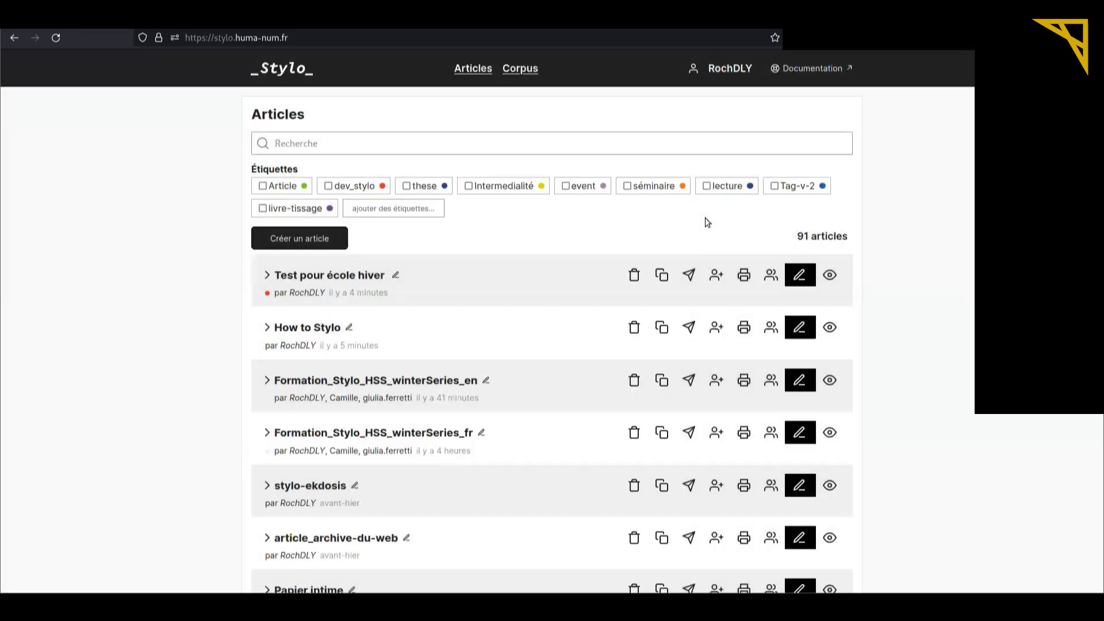
{"action": "left_click", "coordinate": [716, 275]}
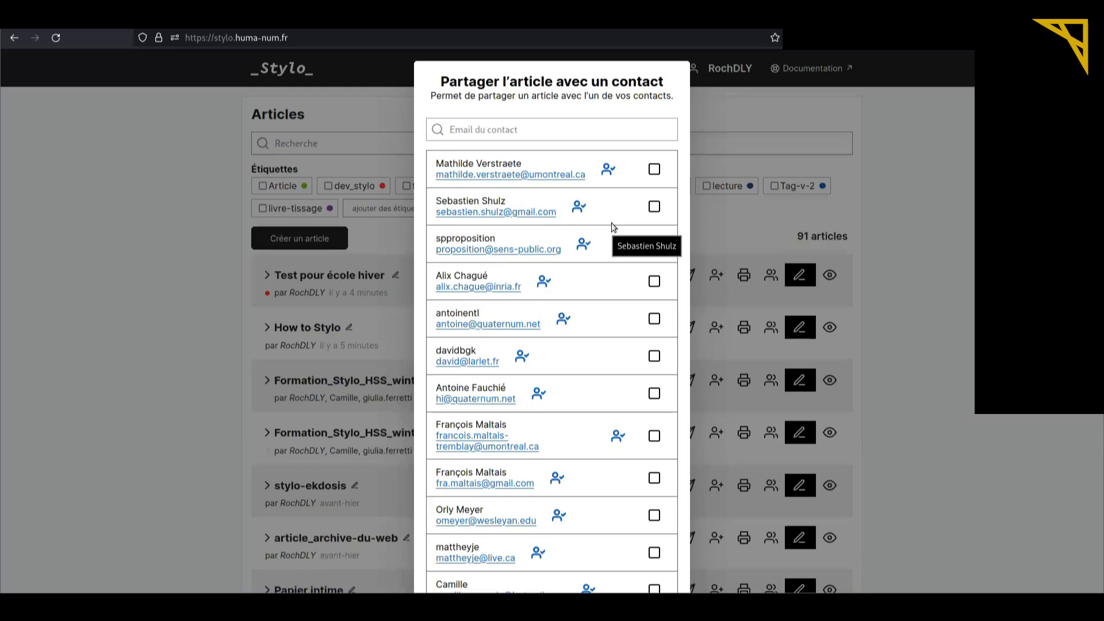
{"action": "left_click", "coordinate": [749, 220]}
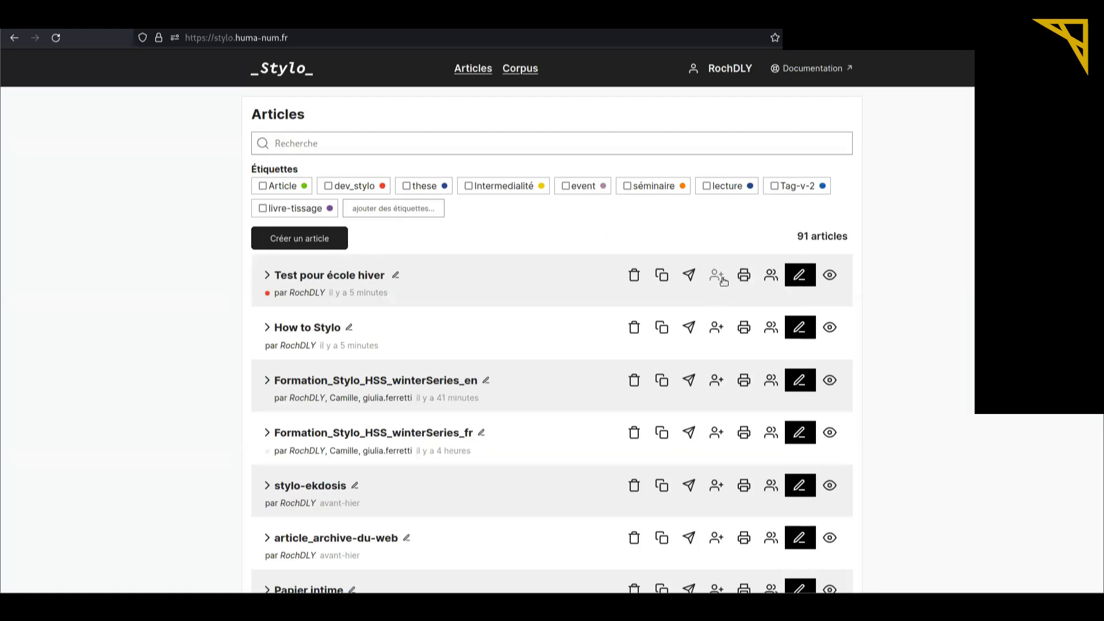
Examine the export formats offered for "Formation_Stylo_HSS_winterSeries_en" and close the export settings without exporting.
{"action": "left_click", "coordinate": [749, 277]}
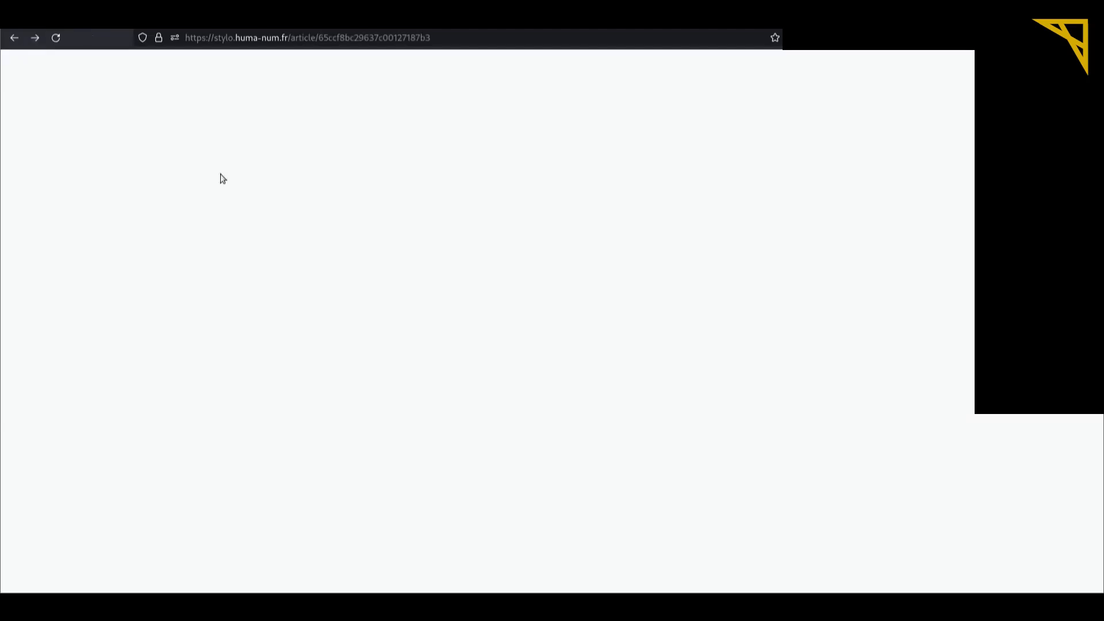
{"action": "left_click", "coordinate": [14, 38]}
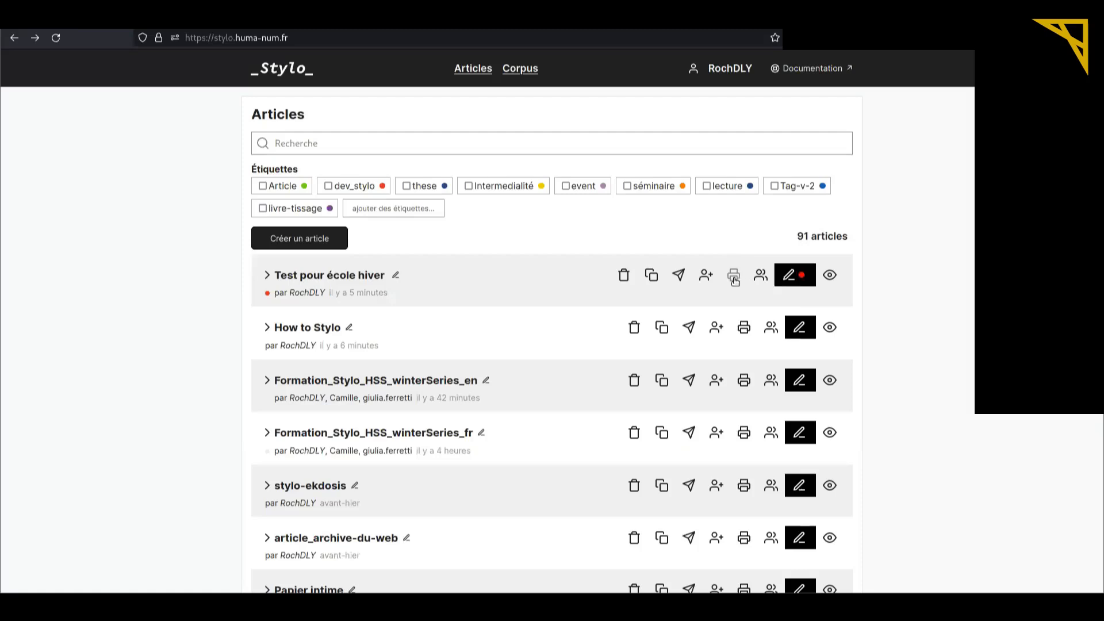
{"action": "left_click", "coordinate": [748, 385]}
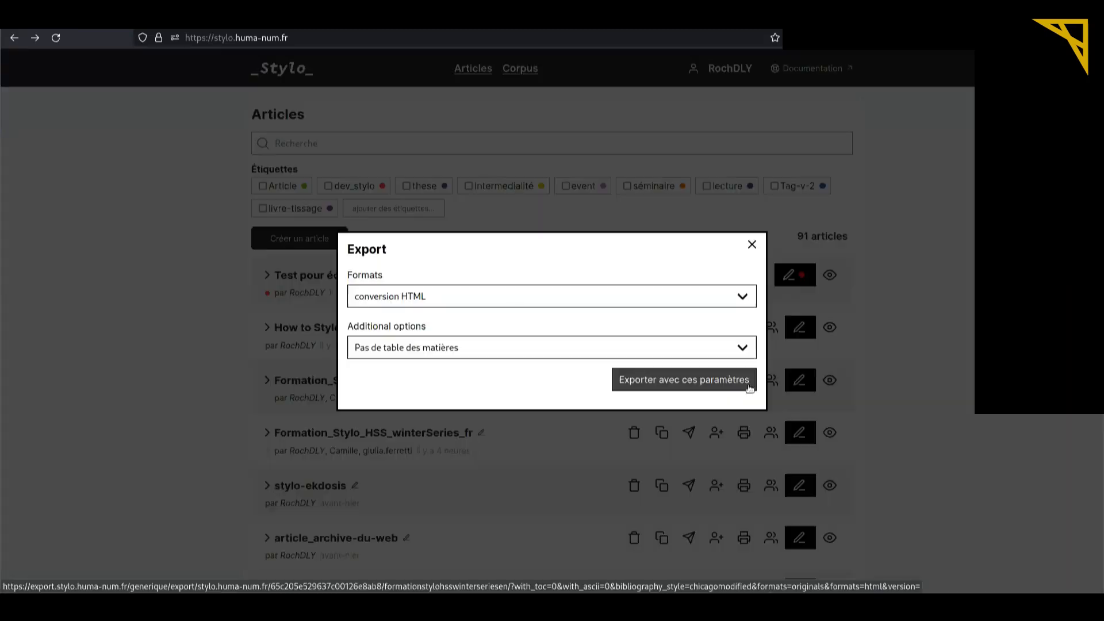
{"action": "left_click", "coordinate": [738, 299]}
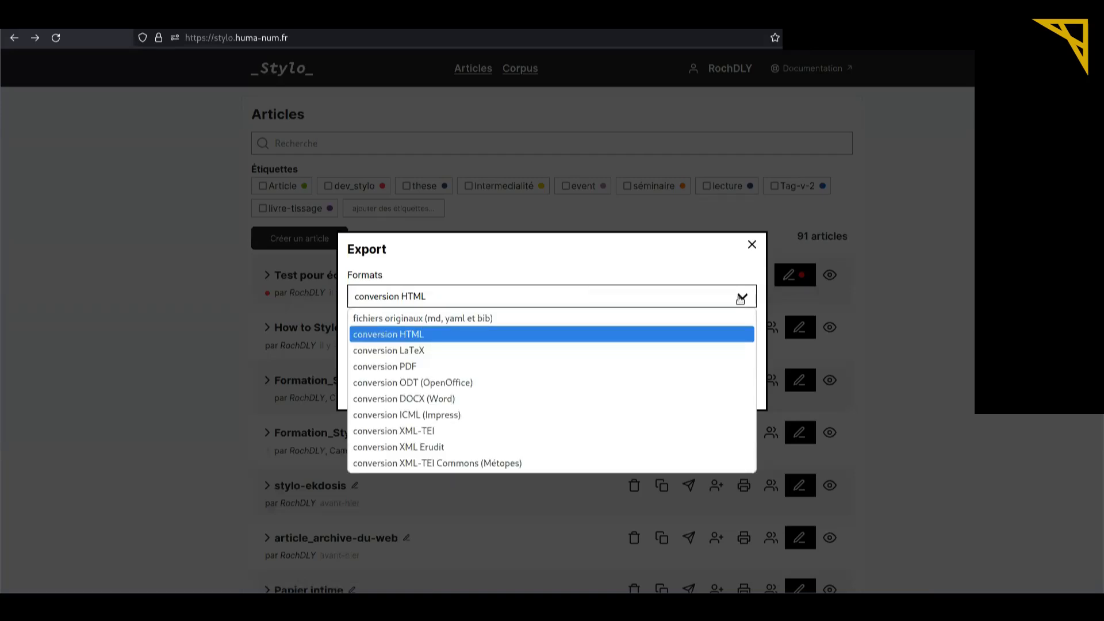
{"action": "left_click", "coordinate": [752, 244]}
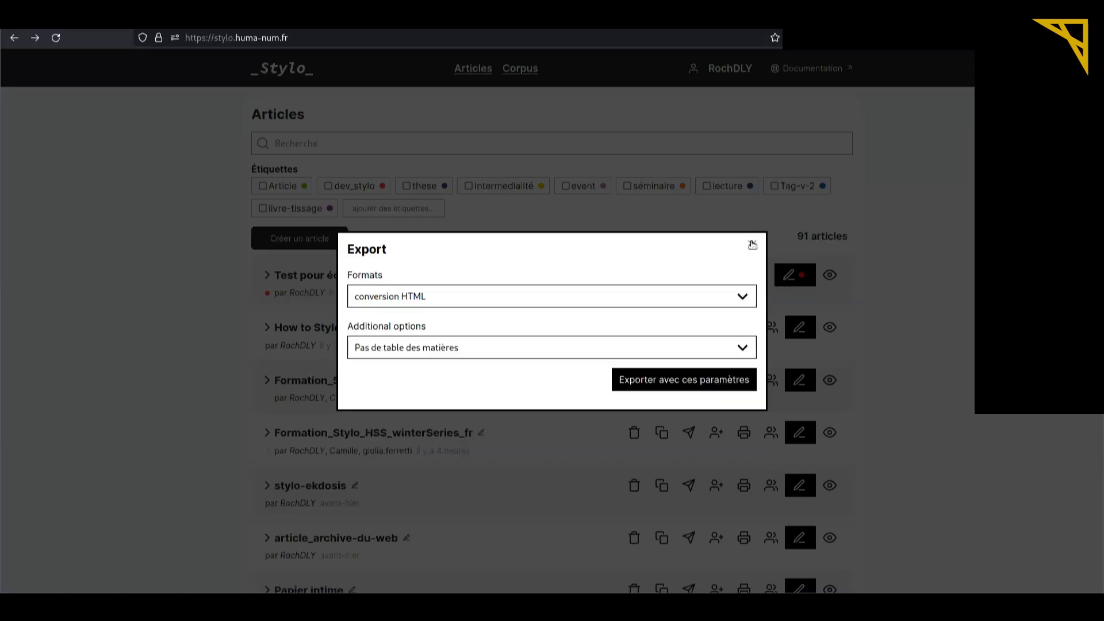
{"action": "left_click", "coordinate": [752, 244]}
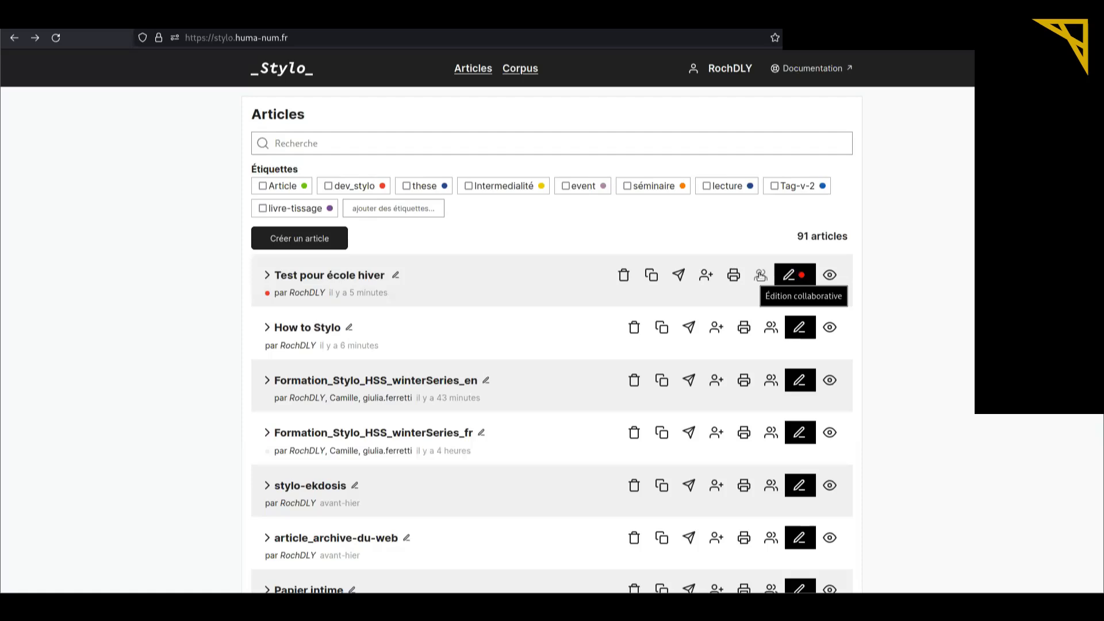
Start a collaborative session on "Test pour école hiver", look at its editor, and end the session.
{"action": "left_click", "coordinate": [761, 276]}
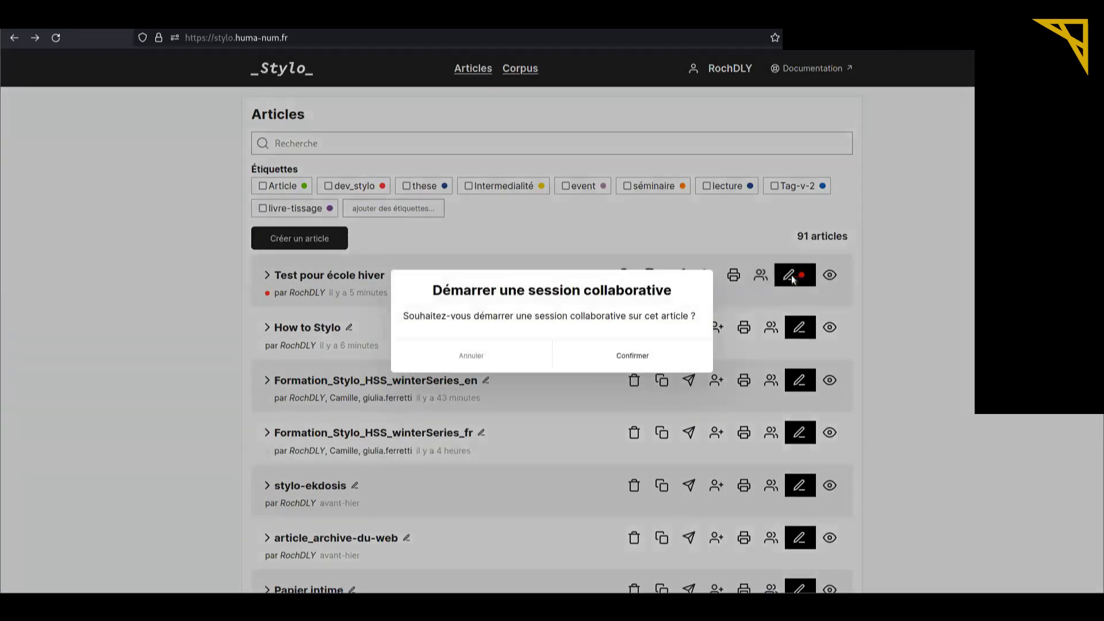
{"action": "left_click", "coordinate": [623, 357]}
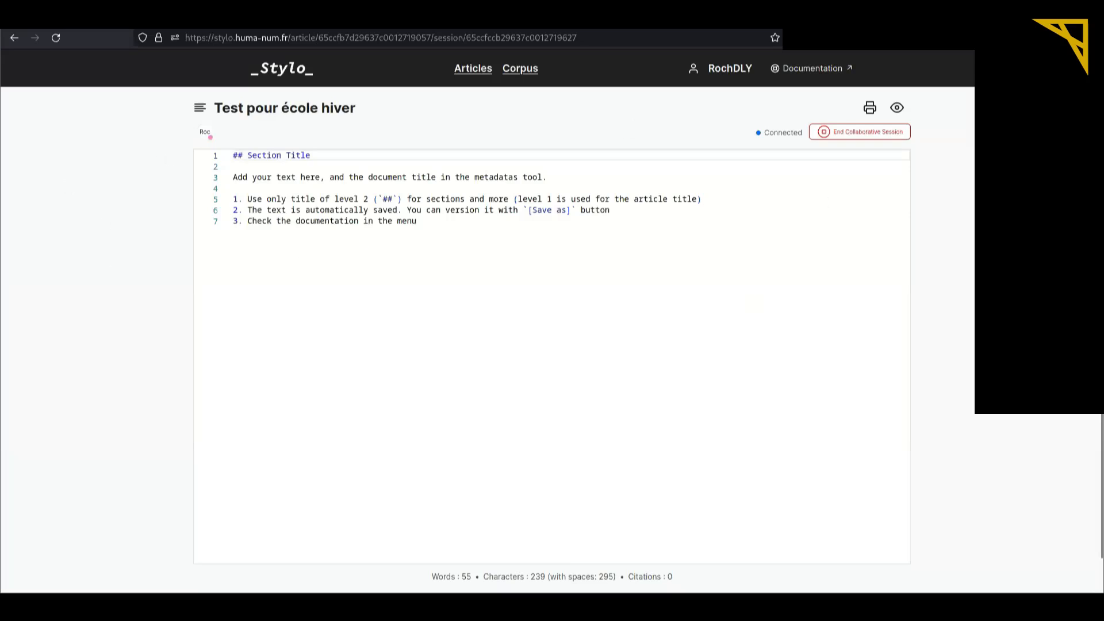
{"action": "left_click", "coordinate": [468, 259]}
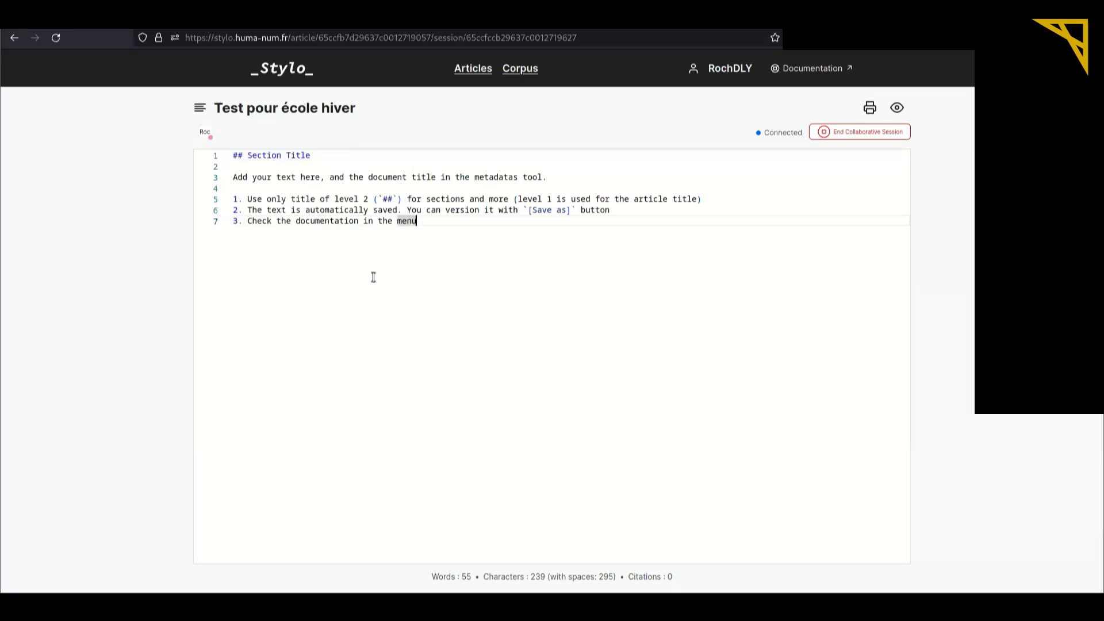
{"action": "left_click", "coordinate": [859, 131]}
{"action": "left_click", "coordinate": [628, 363]}
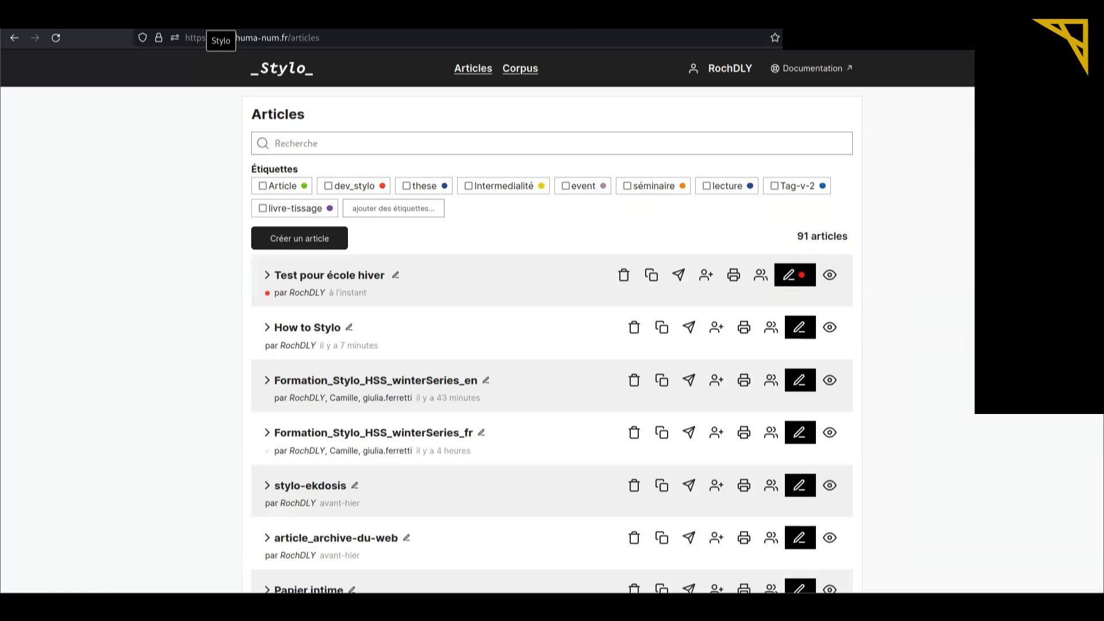
Open the SP1540.txt resource from exercise 3 of the workshop guide and copy its entire text.
{"action": "left_click", "coordinate": [208, 19]}
{"action": "scroll", "coordinate": [278, 163], "scroll_direction": "down", "scroll_amount": 6}
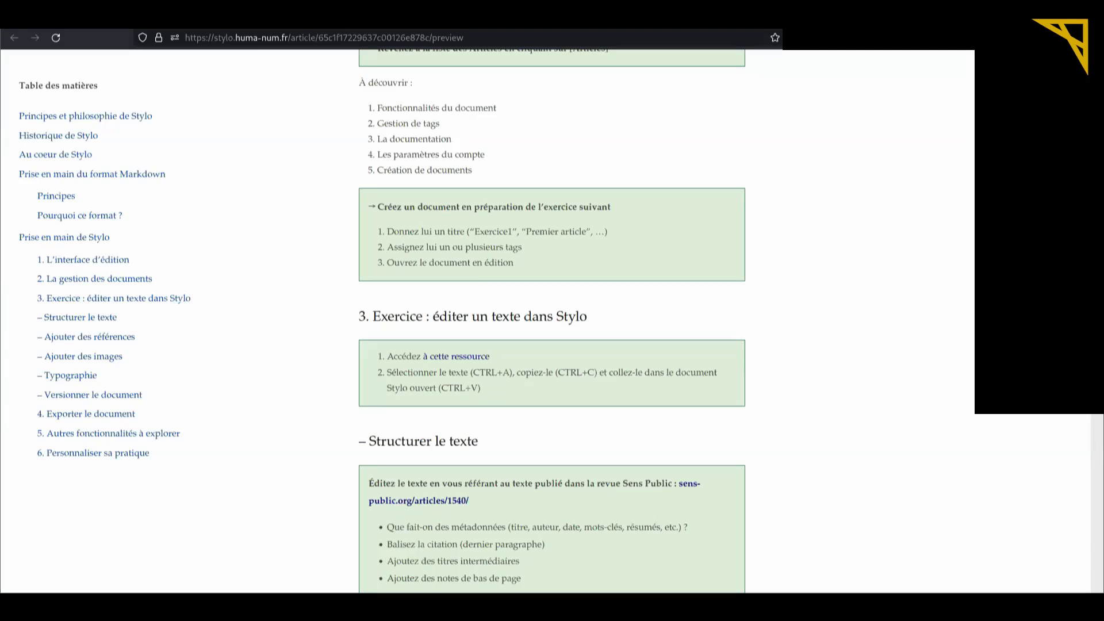
{"action": "scroll", "coordinate": [273, 217], "scroll_direction": "down", "scroll_amount": 2}
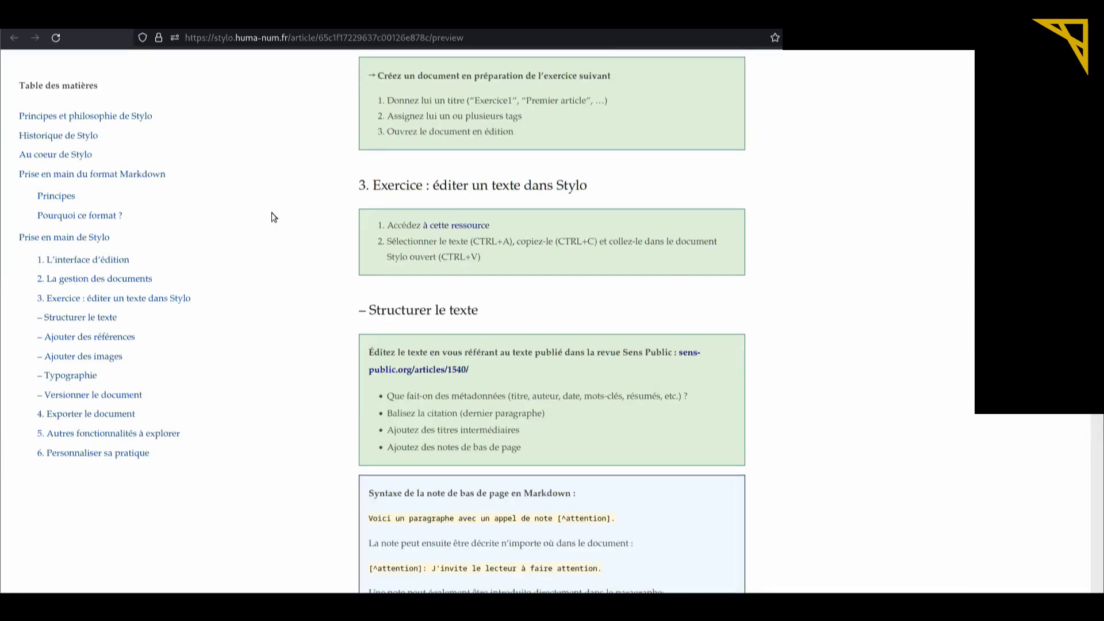
{"action": "right_click", "coordinate": [460, 228]}
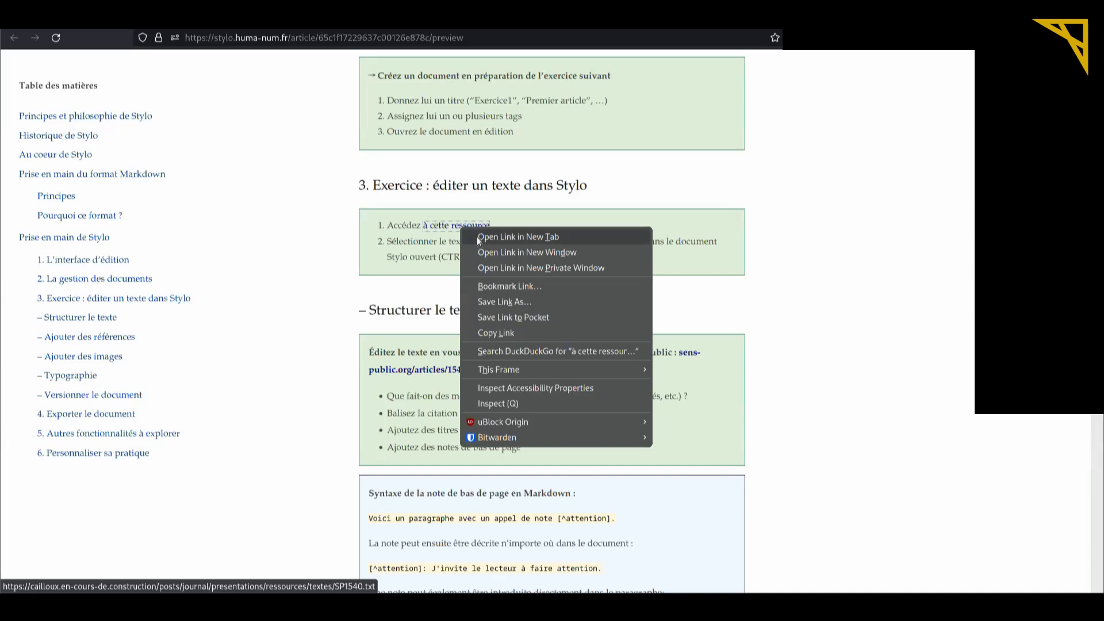
{"action": "left_click", "coordinate": [477, 236]}
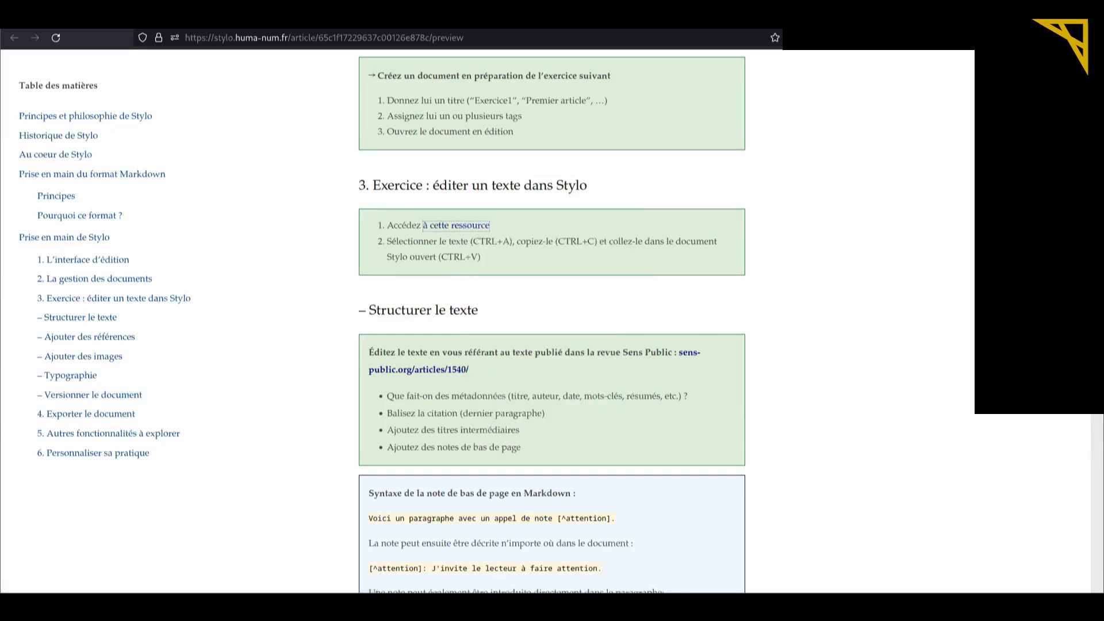
{"action": "key", "text": "ctrl+Tab"}
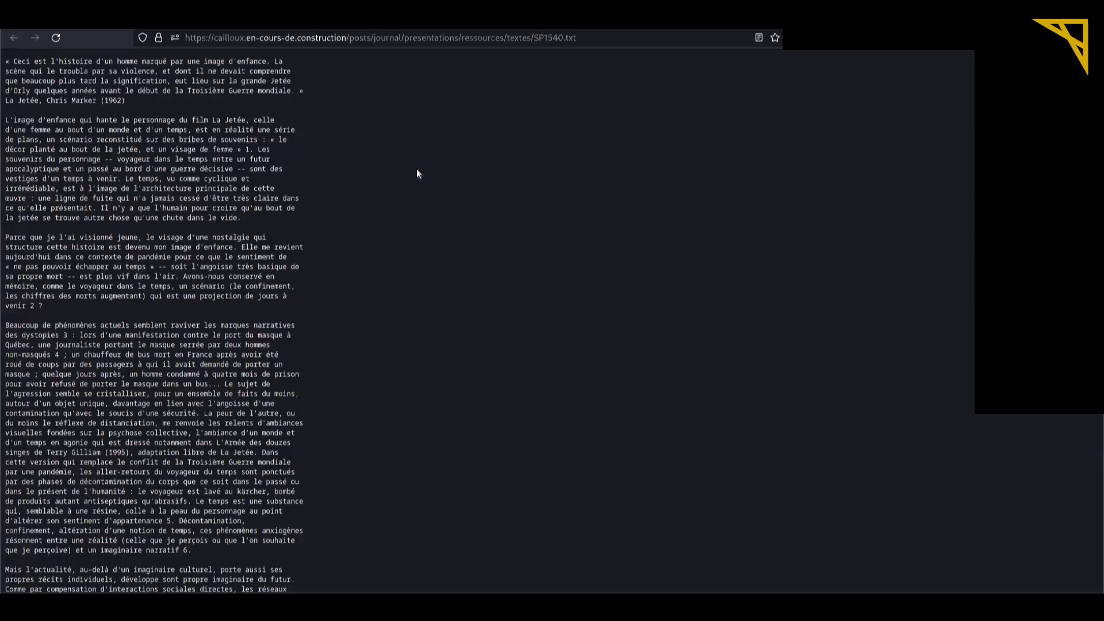
{"action": "key", "text": "ctrl+a"}
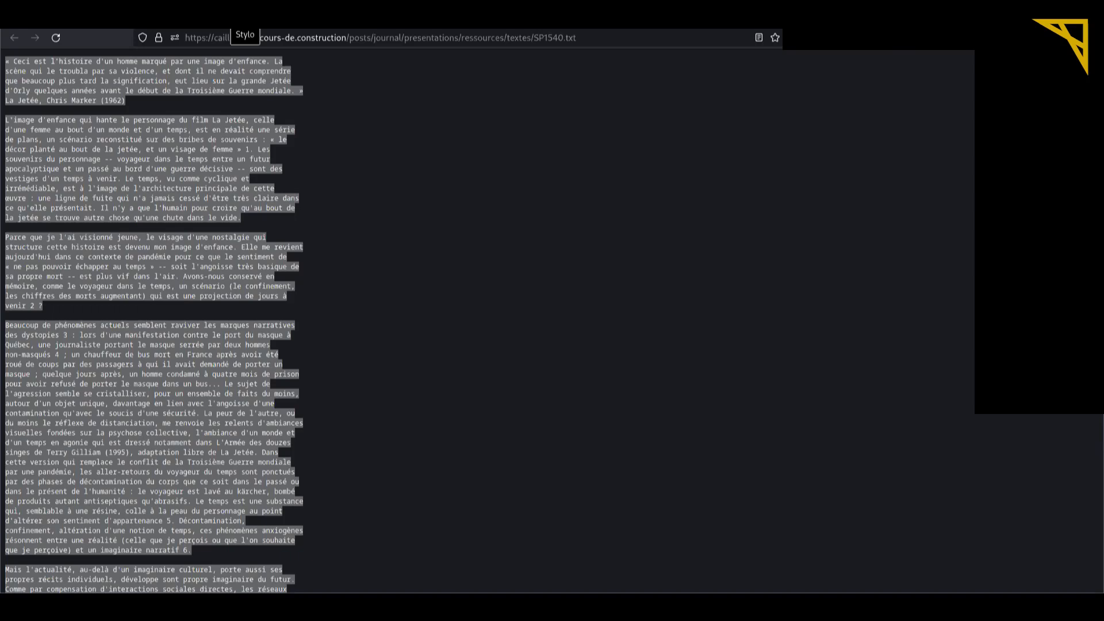
Return to the Stylo article list and open "Test pour école hiver" for editing.
{"action": "left_click", "coordinate": [232, 17]}
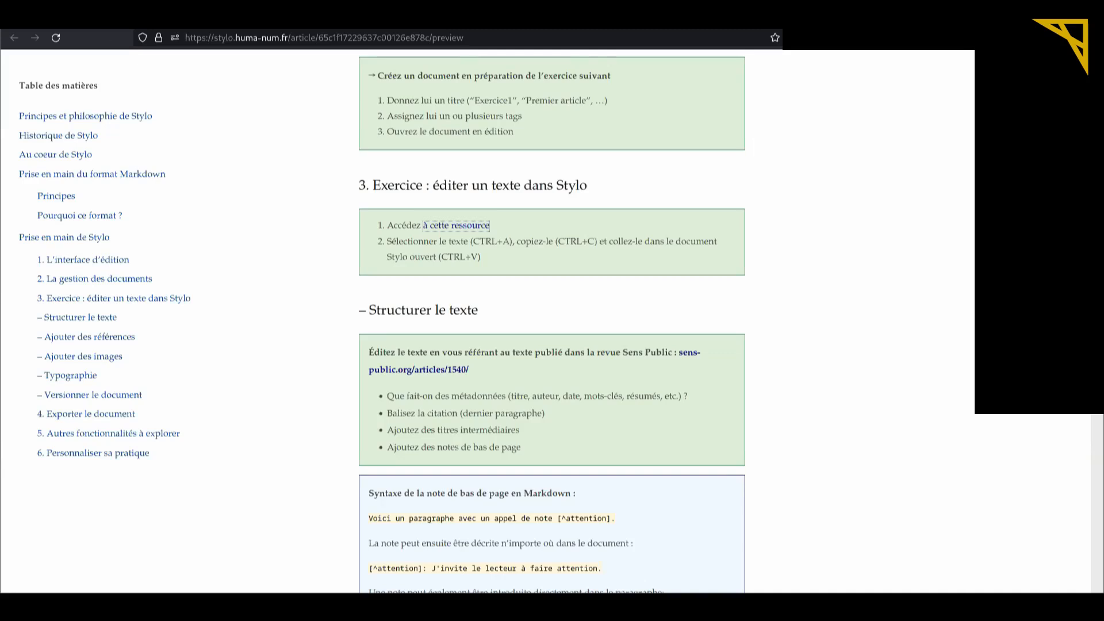
{"action": "left_click", "coordinate": [118, 17]}
{"action": "left_click", "coordinate": [794, 274]}
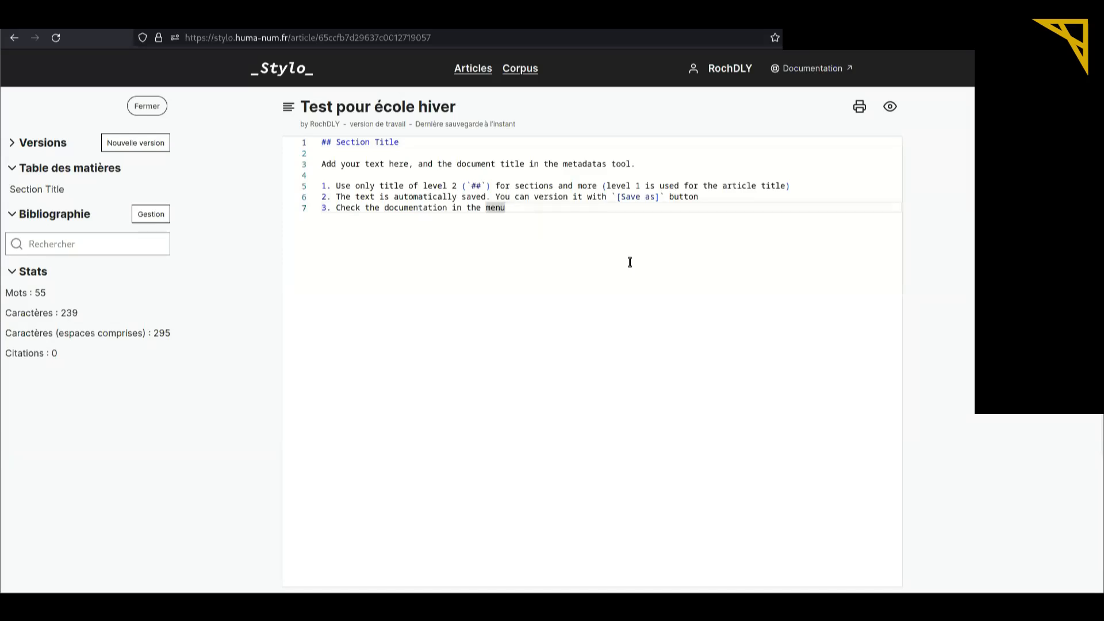
Replace the article's default text with the copied SP1540 text and go back to its beginning.
{"action": "key", "text": "ctrl+a"}
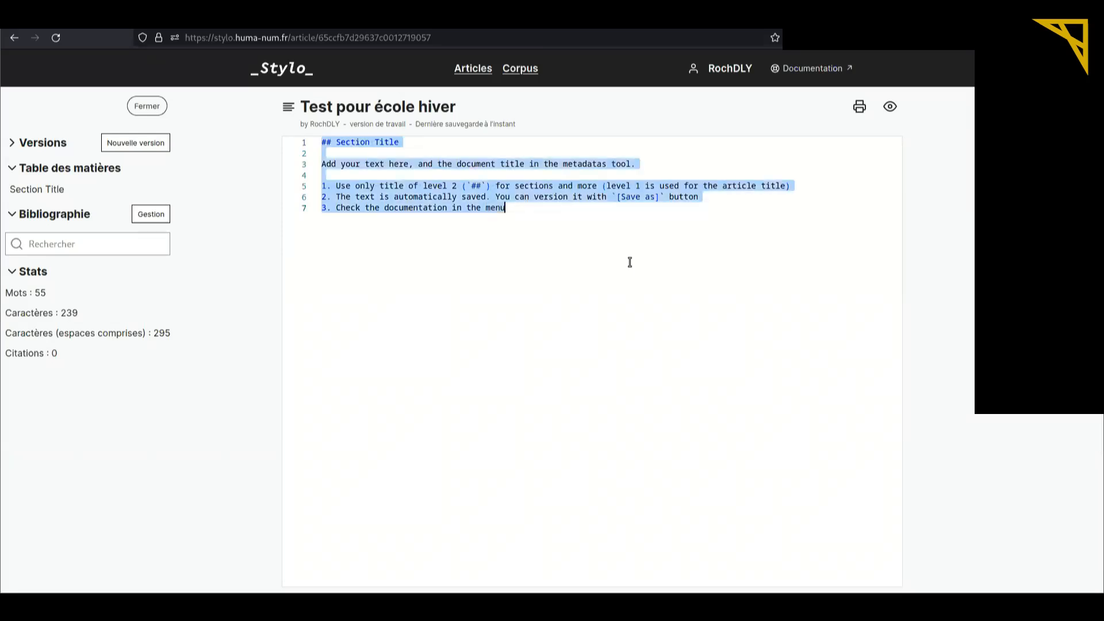
{"action": "key", "text": "Delete"}
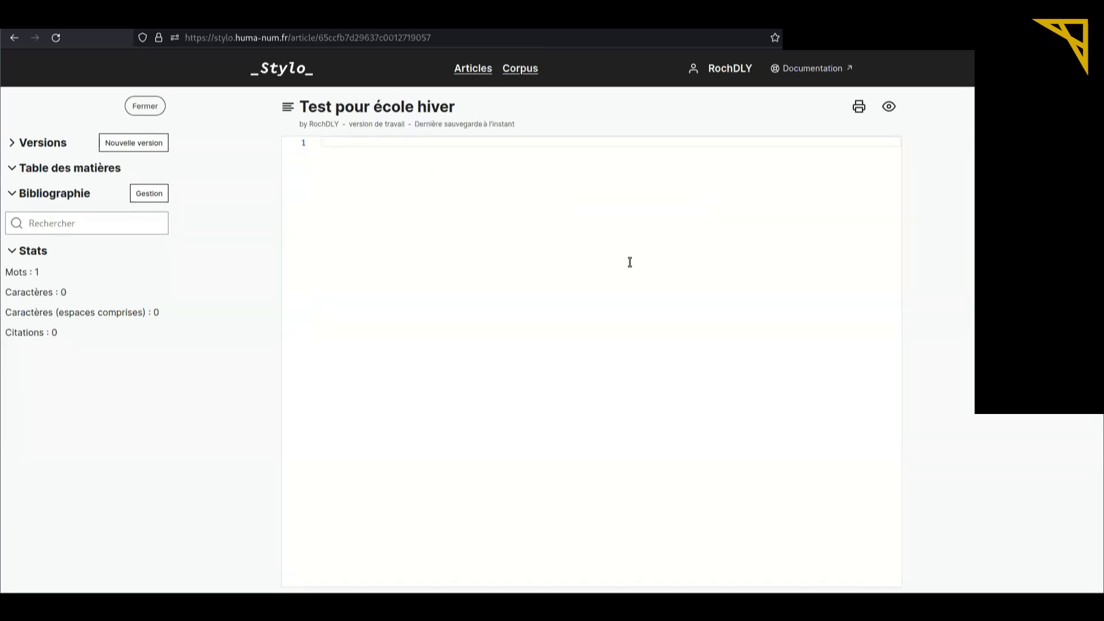
{"action": "key", "text": "ctrl+v"}
{"action": "scroll", "coordinate": [624, 321], "scroll_direction": "up", "scroll_amount": 5}
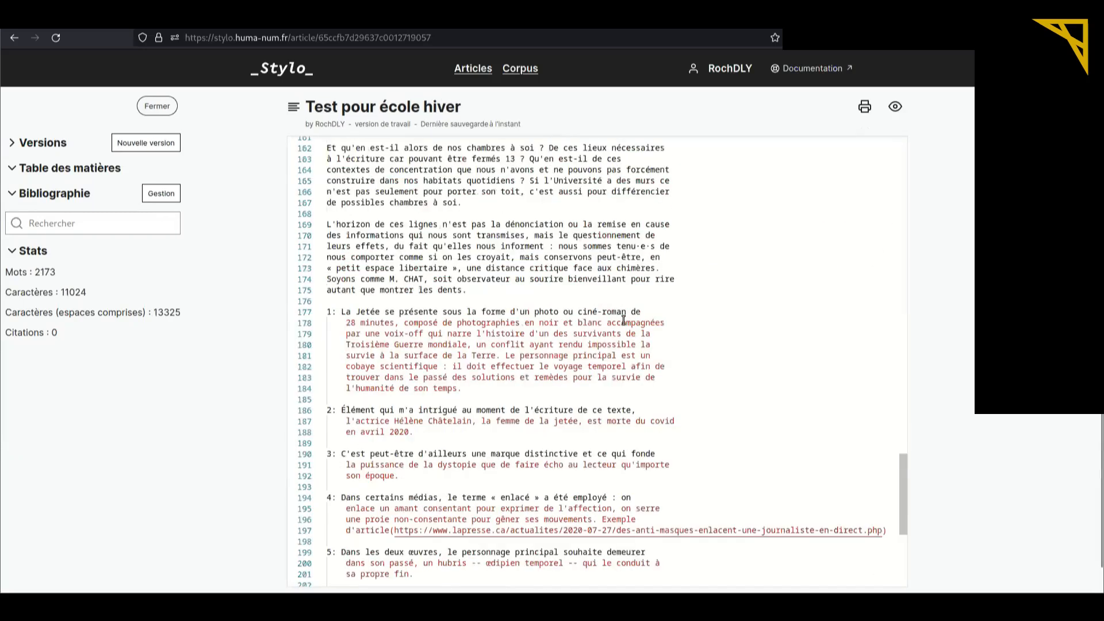
{"action": "scroll", "coordinate": [624, 320], "scroll_direction": "up", "scroll_amount": 20}
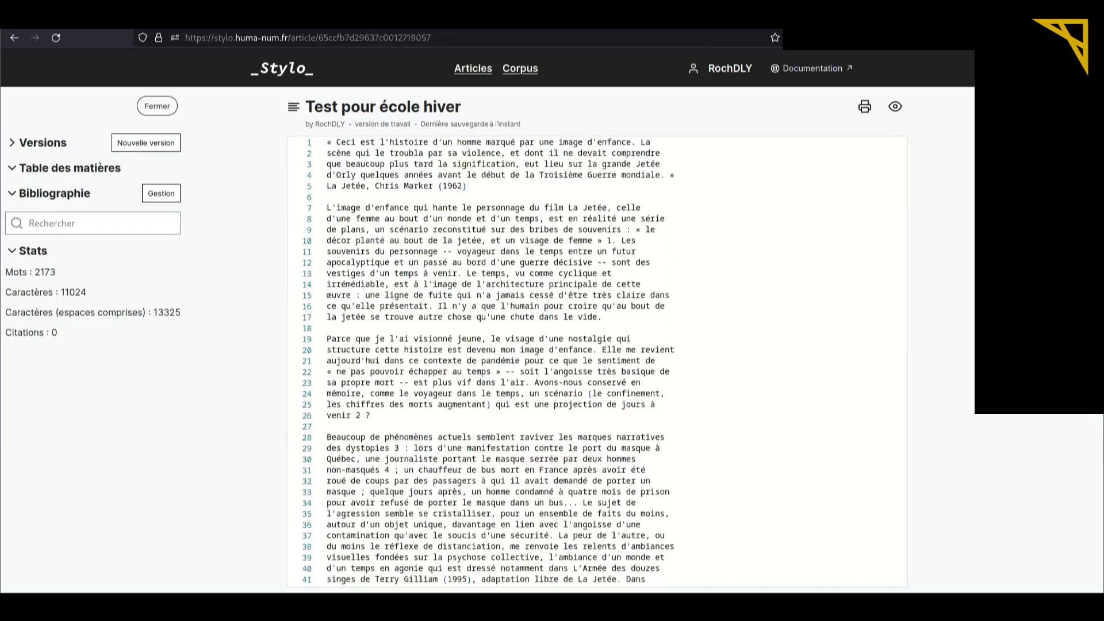
Open the published Sens Public article 1540 in a new tab from the workshop guide's "Structurer le texte" section.
{"action": "left_click", "coordinate": [258, 17]}
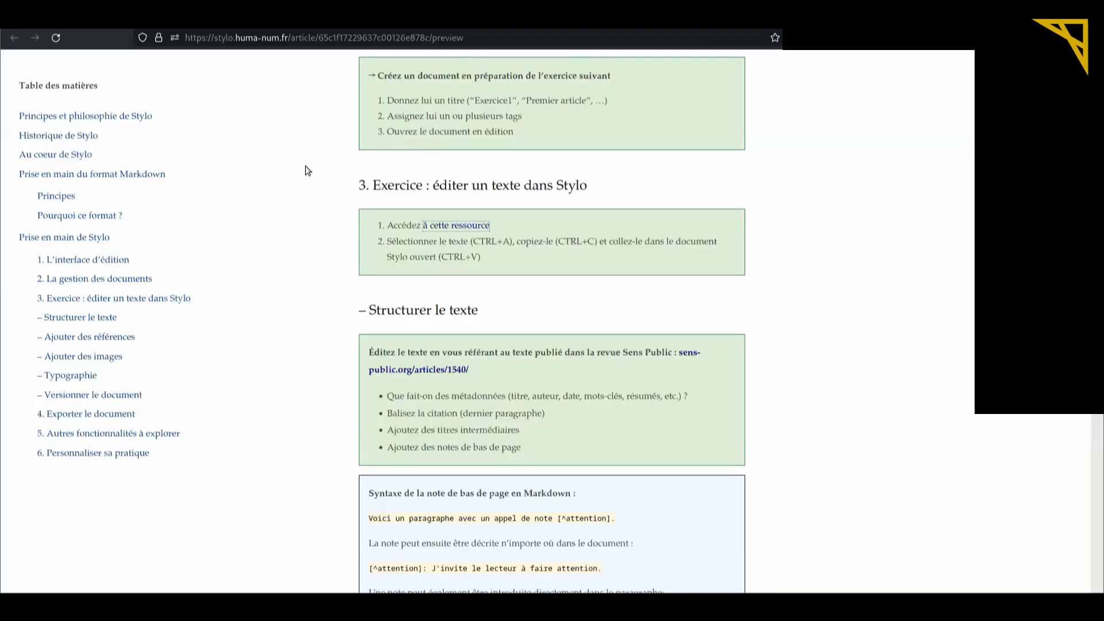
{"action": "scroll", "coordinate": [308, 170], "scroll_direction": "down", "scroll_amount": 3}
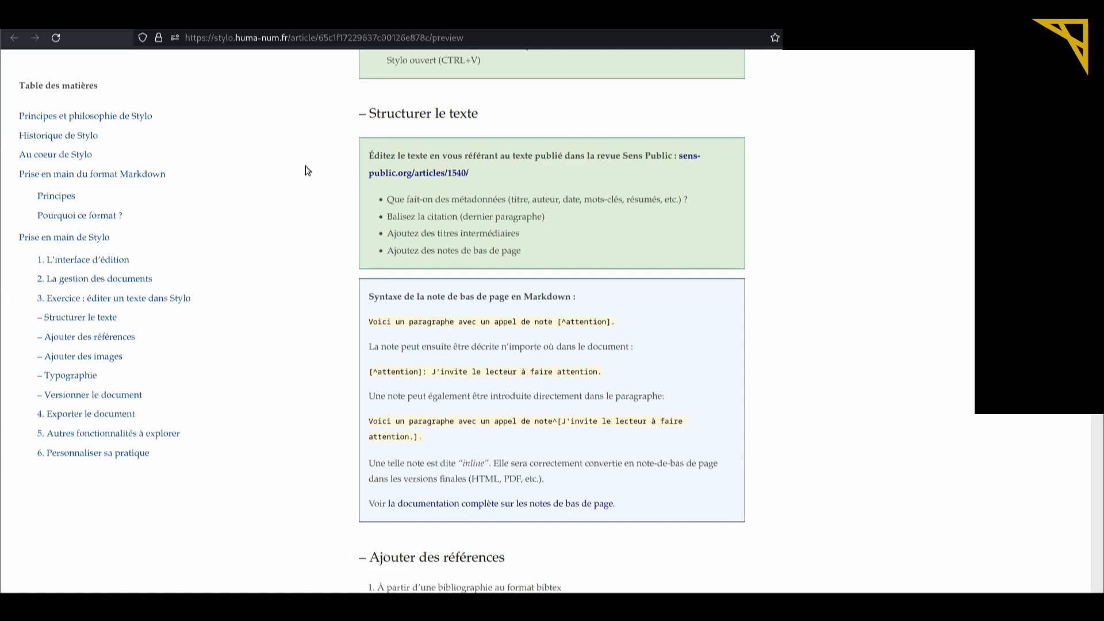
{"action": "right_click", "coordinate": [399, 175]}
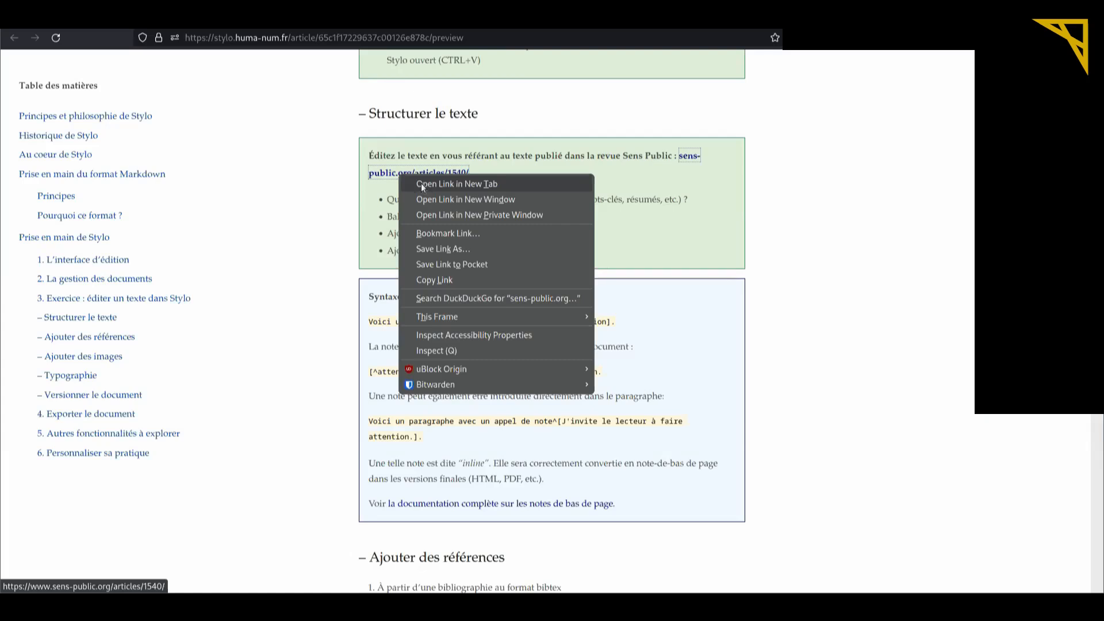
{"action": "left_click", "coordinate": [421, 183]}
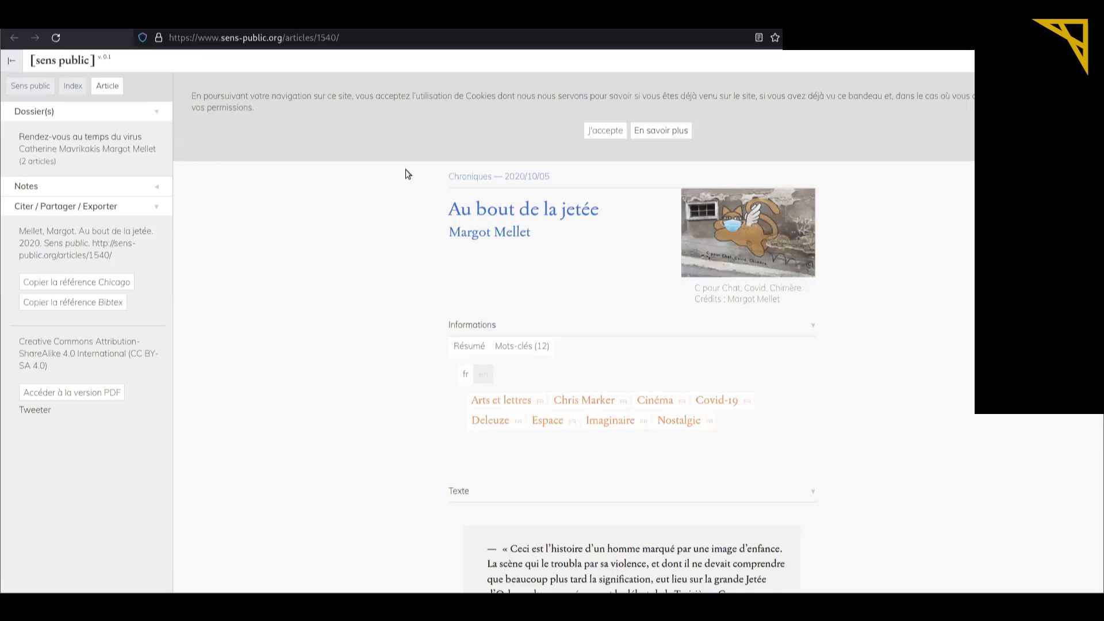
Examine the published article's body text, opening quotation, title and keywords, comparing them with the raw text in the Stylo test article.
{"action": "scroll", "coordinate": [408, 174], "scroll_direction": "down", "scroll_amount": 5}
{"action": "scroll", "coordinate": [408, 174], "scroll_direction": "down", "scroll_amount": 3}
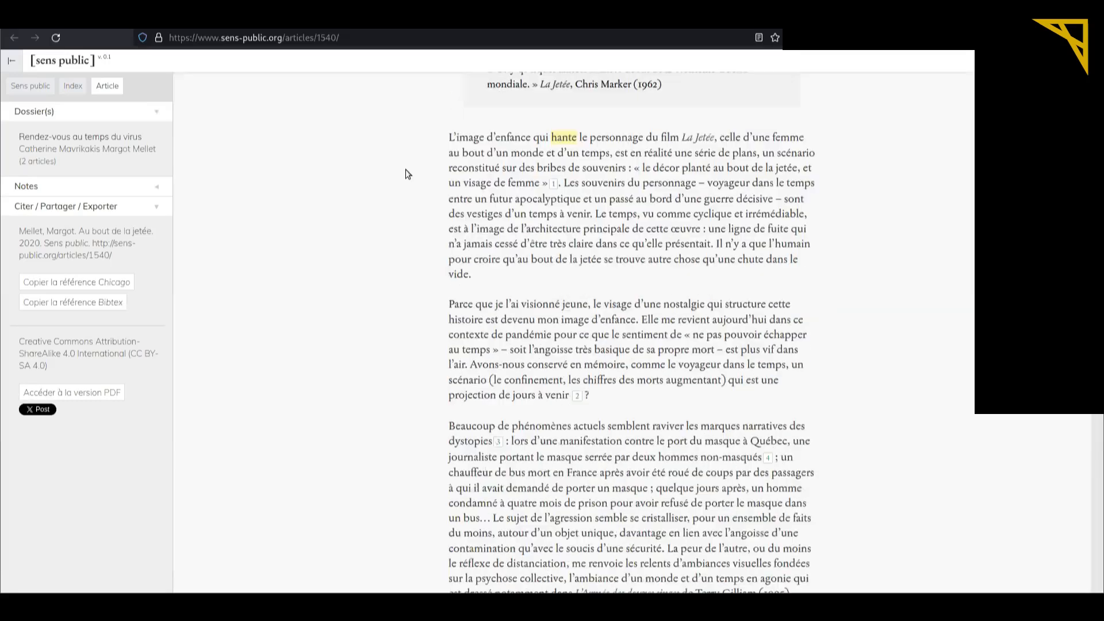
{"action": "scroll", "coordinate": [351, 150], "scroll_direction": "down", "scroll_amount": 6}
{"action": "scroll", "coordinate": [370, 214], "scroll_direction": "up", "scroll_amount": 10}
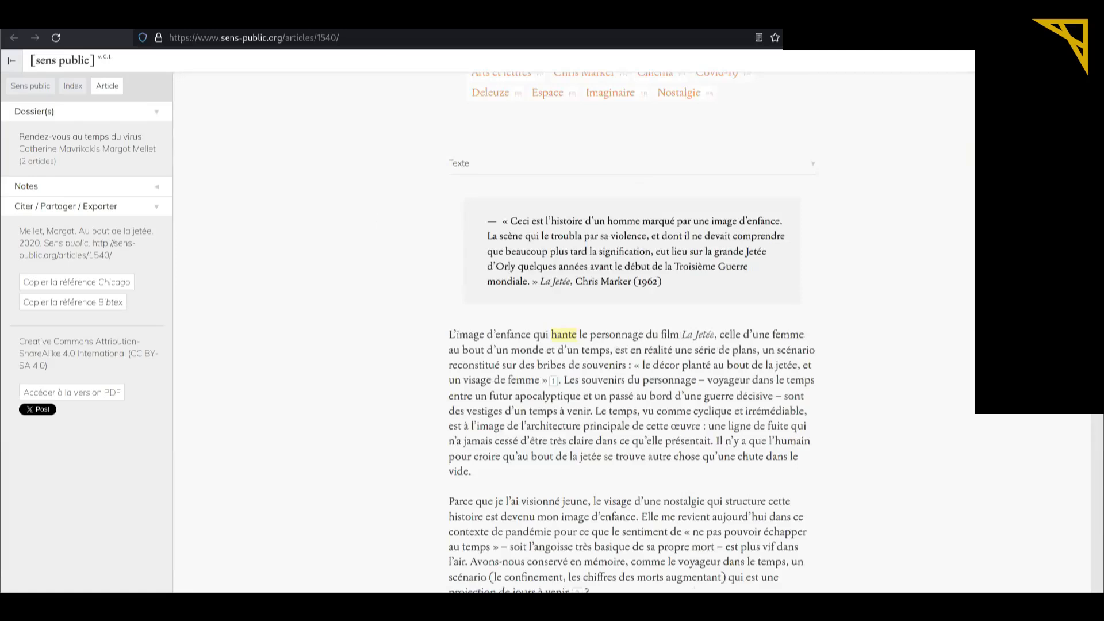
{"action": "left_click", "coordinate": [288, 16]}
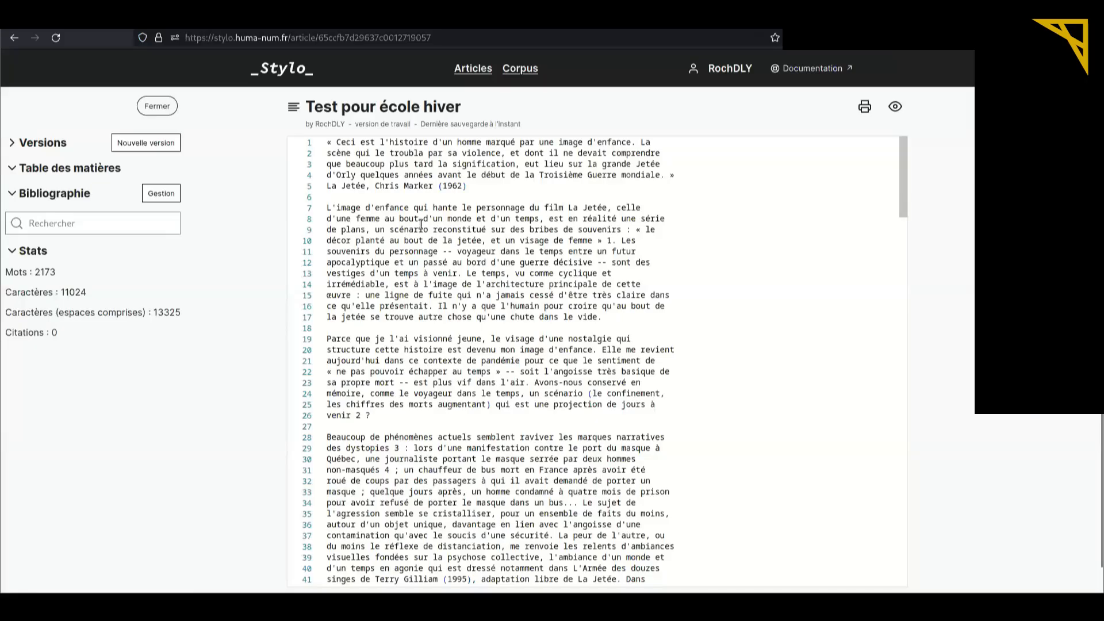
{"action": "left_click", "coordinate": [363, 16]}
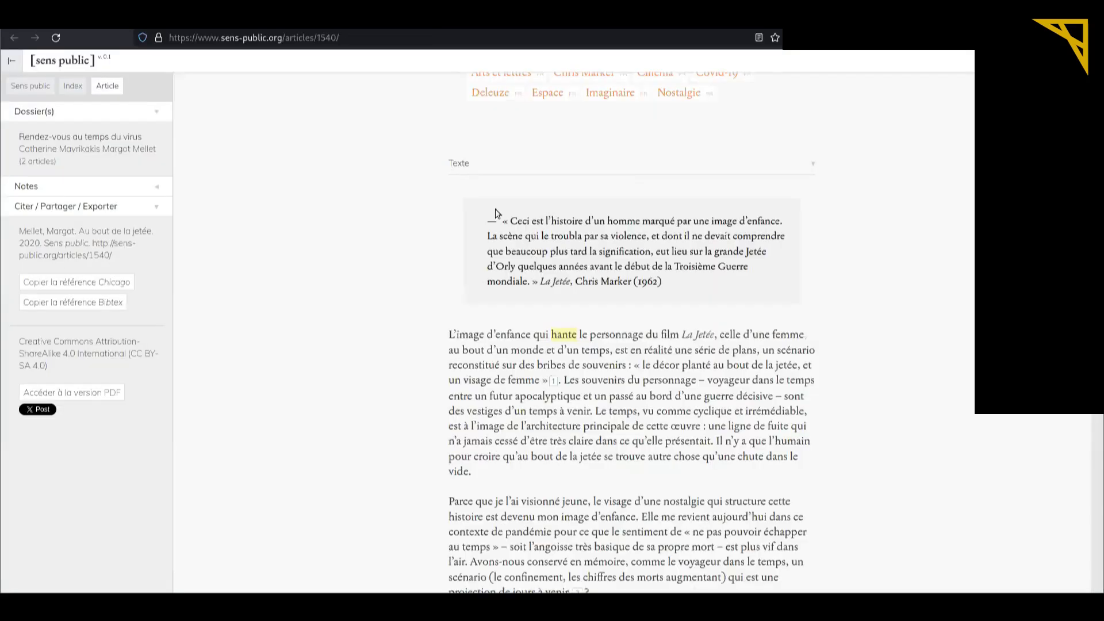
{"action": "scroll", "coordinate": [496, 209], "scroll_direction": "up", "scroll_amount": 5}
{"action": "scroll", "coordinate": [496, 209], "scroll_direction": "down", "scroll_amount": 3}
{"action": "scroll", "coordinate": [495, 209], "scroll_direction": "up", "scroll_amount": 2}
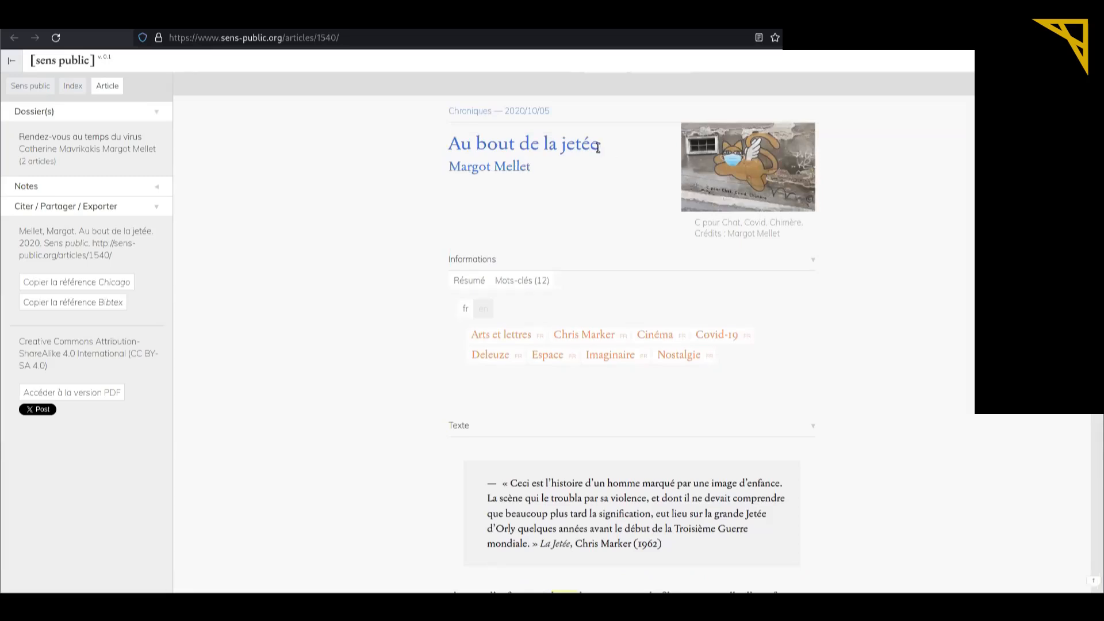
{"action": "left_click_drag", "start_coordinate": [598, 148], "coordinate": [449, 144]}
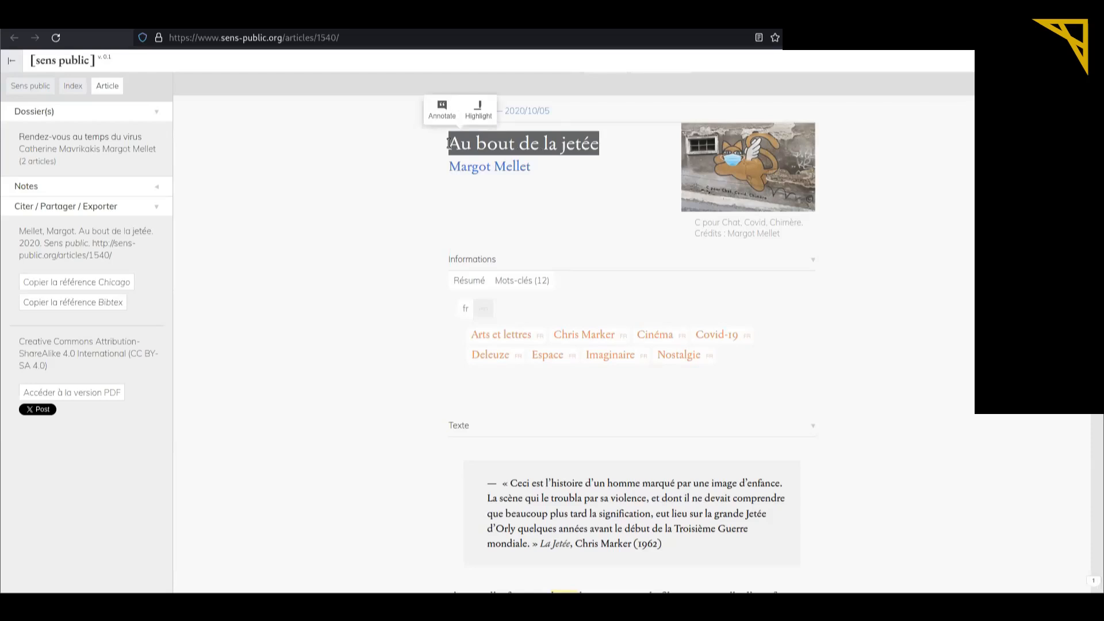
{"action": "left_click", "coordinate": [333, 299]}
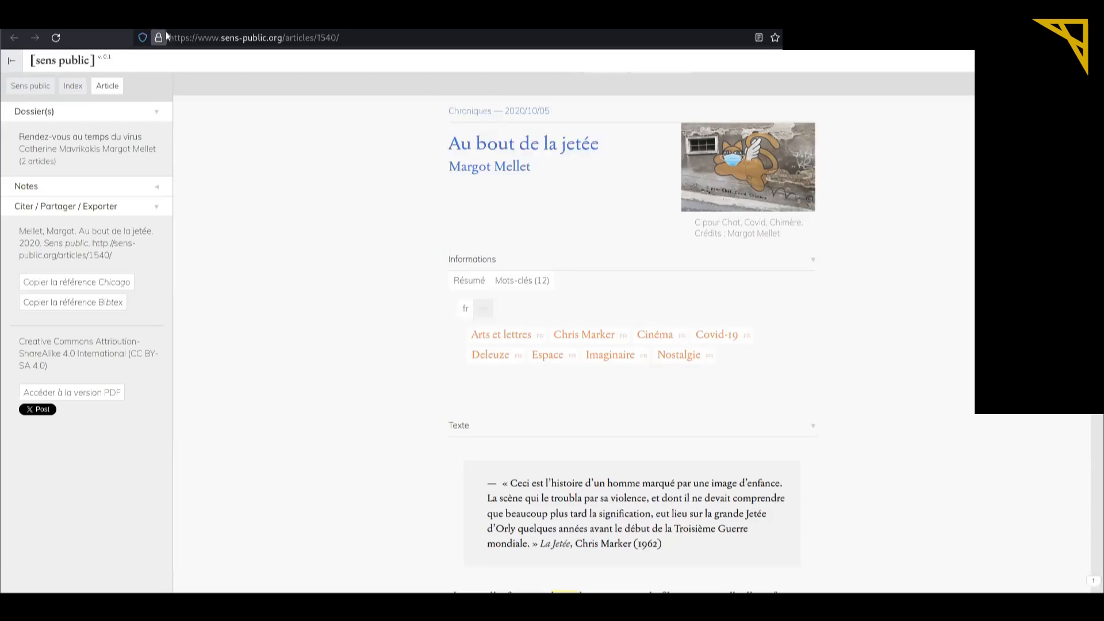
Review the workshop guide's Markdown syntax examples and the instructions for structuring the text.
{"action": "left_click", "coordinate": [152, 17]}
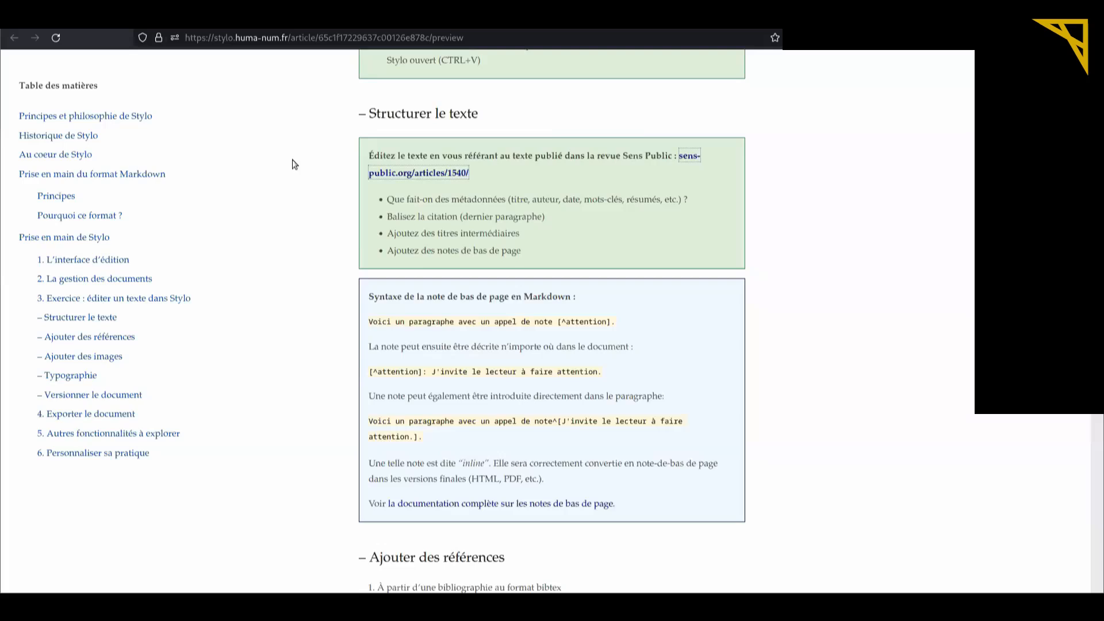
{"action": "scroll", "coordinate": [292, 161], "scroll_direction": "up", "scroll_amount": 20}
{"action": "scroll", "coordinate": [240, 179], "scroll_direction": "down", "scroll_amount": 1}
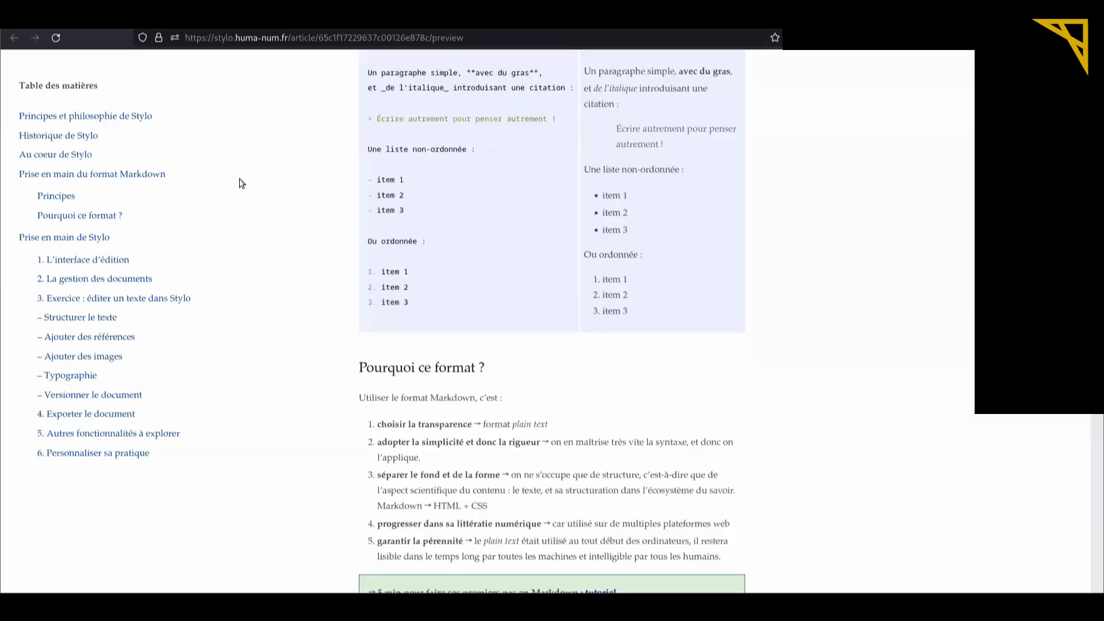
{"action": "scroll", "coordinate": [241, 183], "scroll_direction": "down", "scroll_amount": 15}
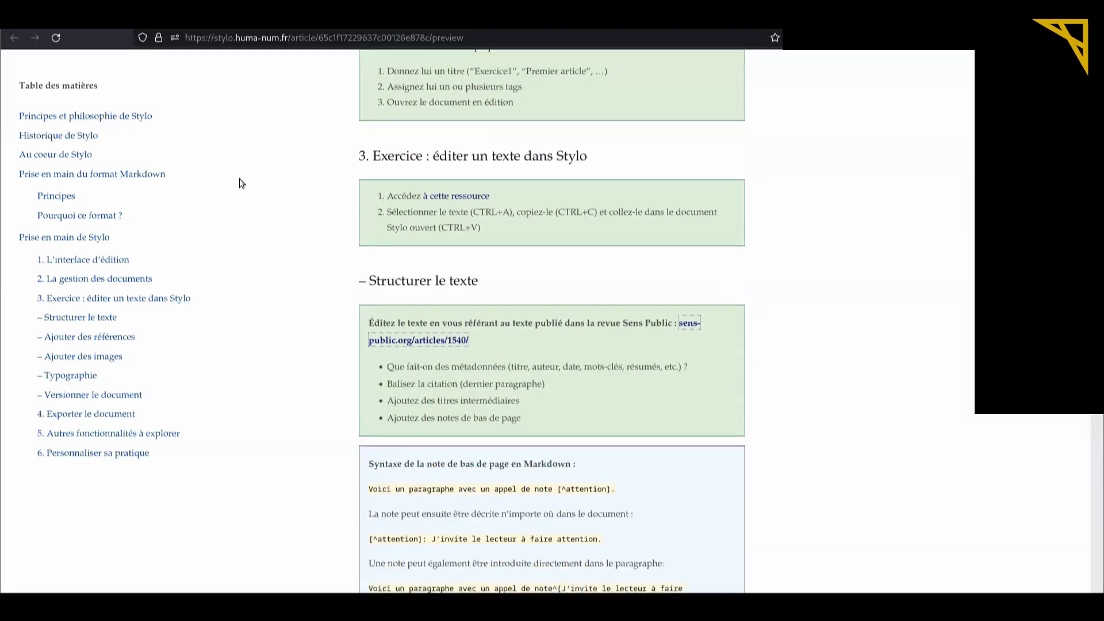
Open the metadata of "Test pour école hiver" in light mode and set the title to "Au bout de la jetée".
{"action": "left_click", "coordinate": [85, 28]}
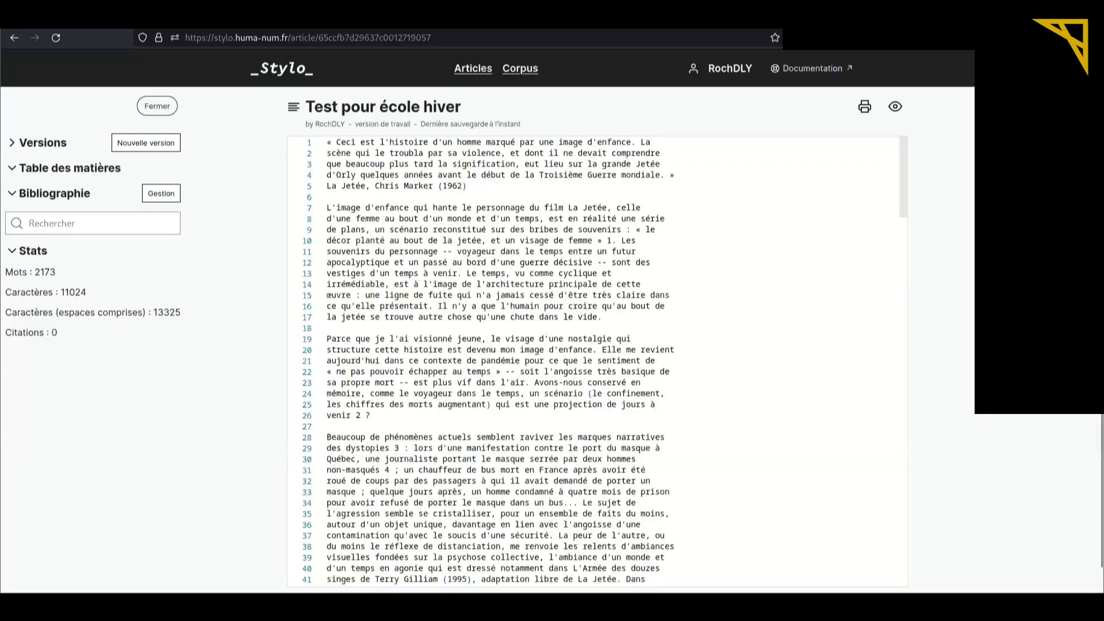
{"action": "left_click", "coordinate": [1056, 106]}
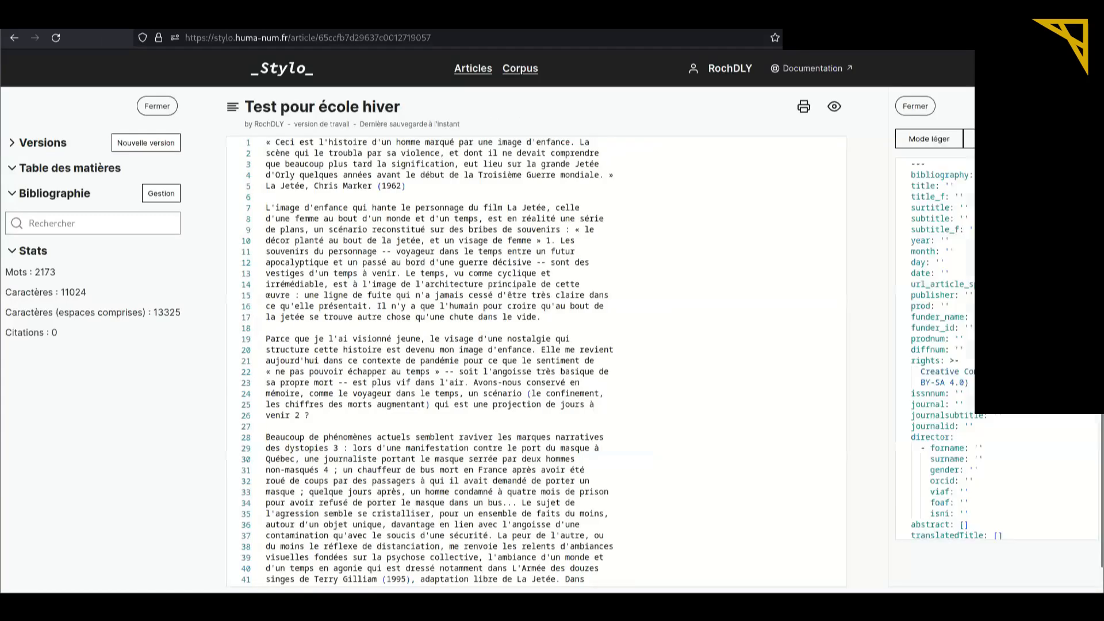
{"action": "left_click", "coordinate": [934, 147]}
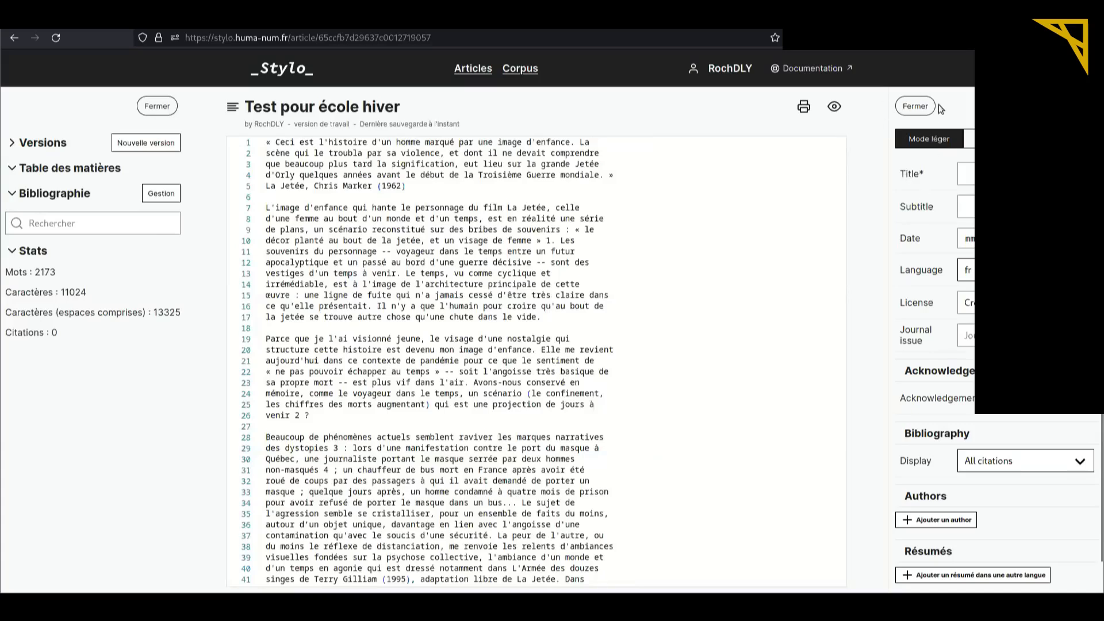
{"action": "left_click", "coordinate": [966, 173]}
{"action": "type", "text": "Au"}
Preview the test article to check its title, compare it with the published Sens Public page, and return to the editor.
{"action": "left_click", "coordinate": [834, 107]}
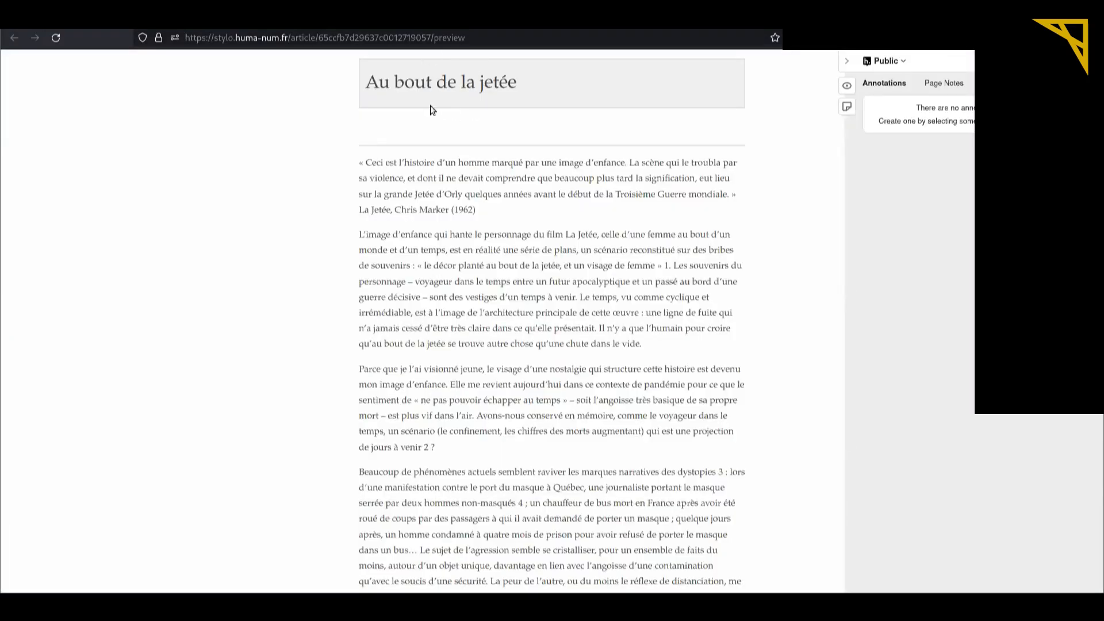
{"action": "left_click_drag", "start_coordinate": [524, 88], "coordinate": [362, 86]}
{"action": "left_click", "coordinate": [303, 87]}
{"action": "left_click", "coordinate": [447, 17]}
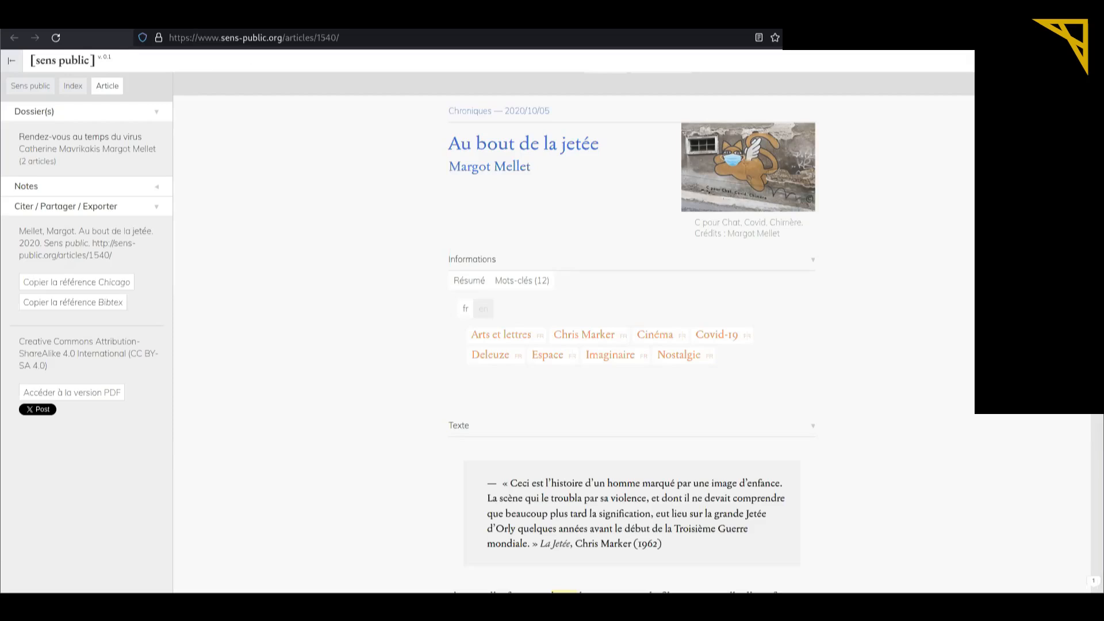
{"action": "left_click", "coordinate": [190, 17]}
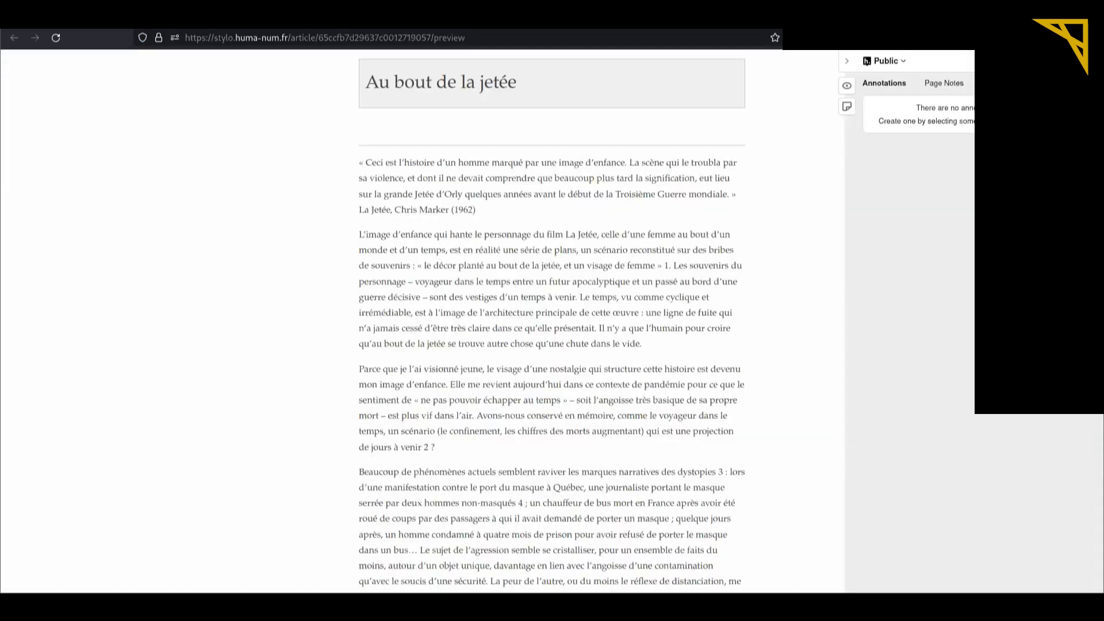
{"action": "left_click", "coordinate": [115, 17]}
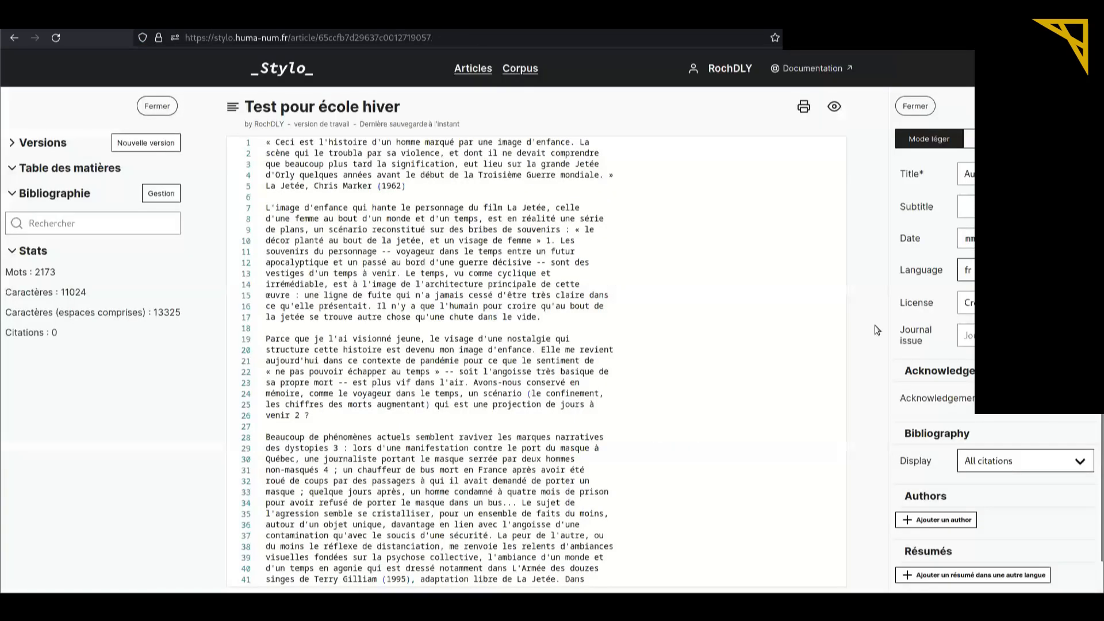
Add an author to the article's metadata and enter the published author's last name and first name.
{"action": "scroll", "coordinate": [877, 329], "scroll_direction": "down", "scroll_amount": 1}
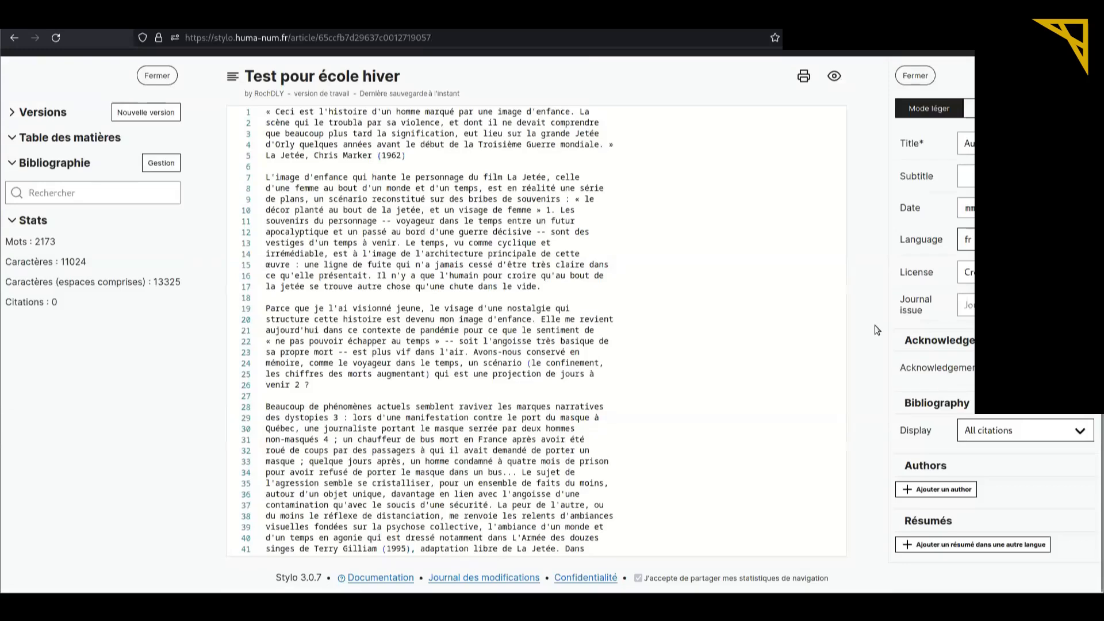
{"action": "left_click", "coordinate": [939, 492]}
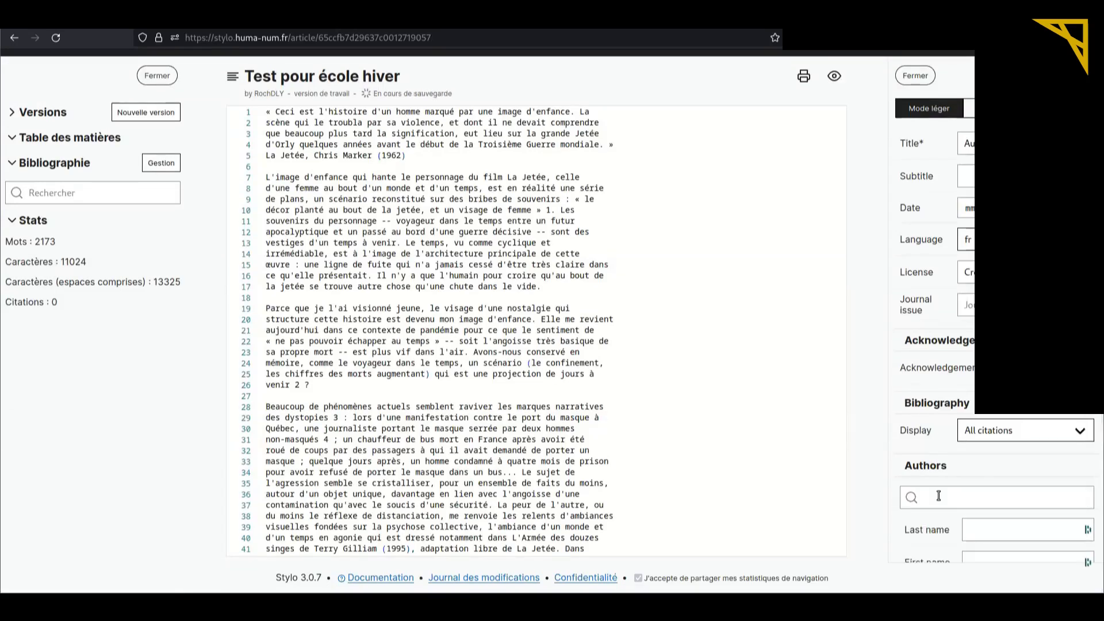
{"action": "scroll", "coordinate": [972, 492], "scroll_direction": "down", "scroll_amount": 2}
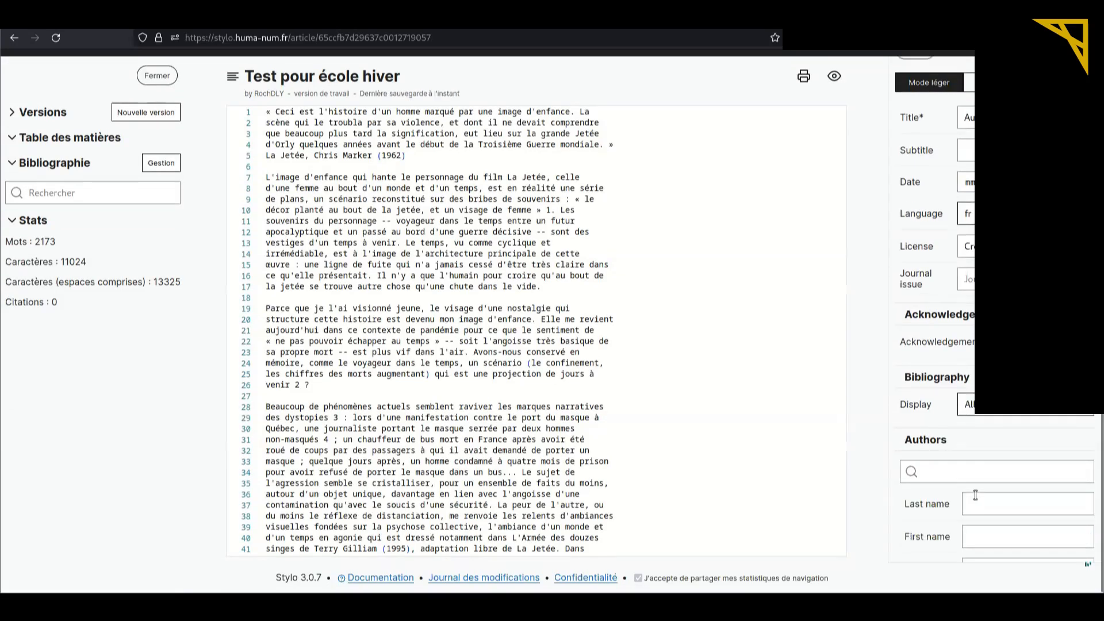
{"action": "left_click", "coordinate": [971, 462]}
{"action": "type", "text": "Mel"}
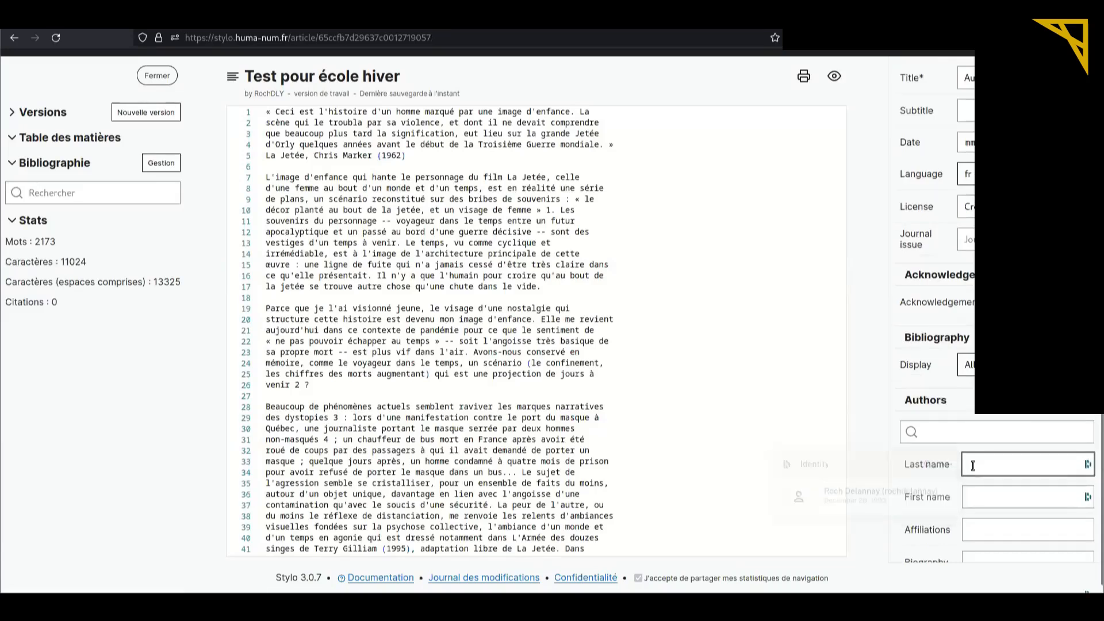
{"action": "type", "text": "let"}
{"action": "key", "text": "Tab"}
{"action": "type", "text": "M"}
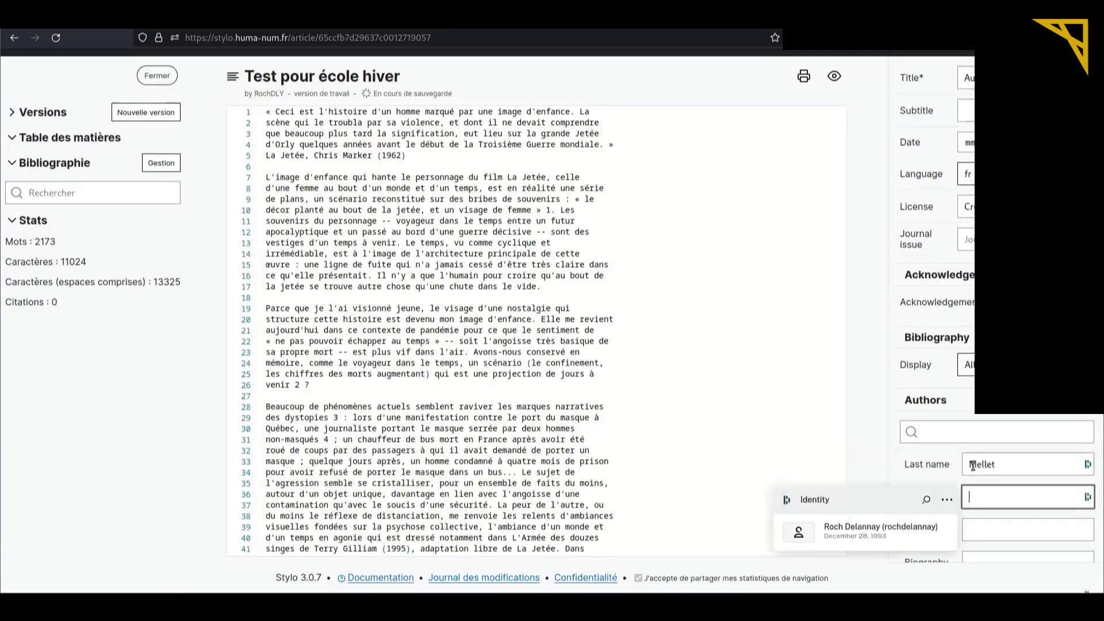
{"action": "type", "text": "argot"}
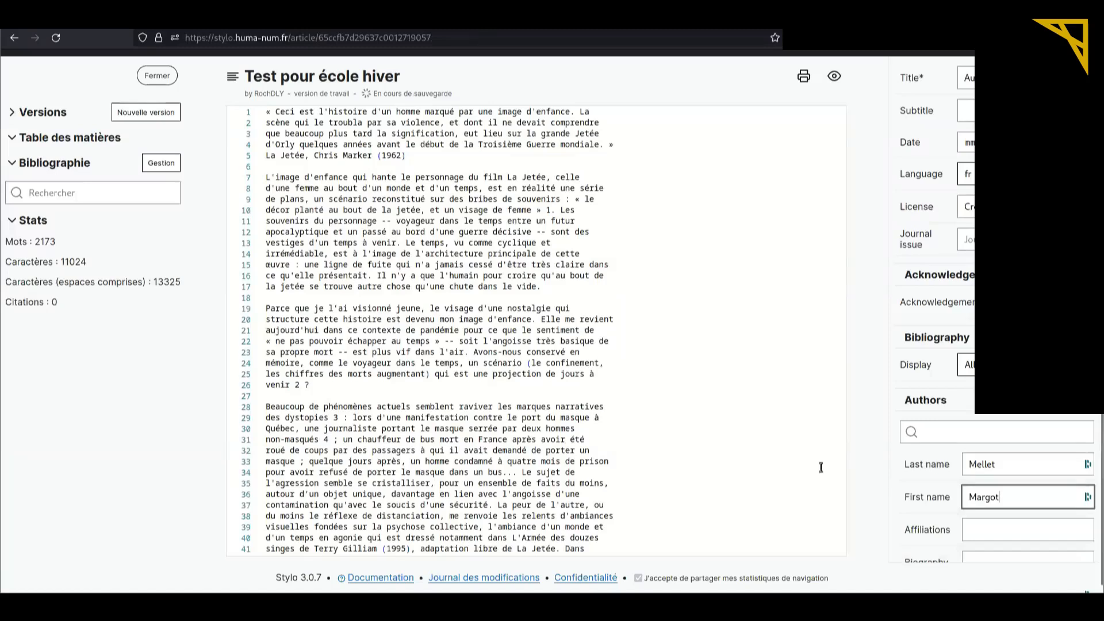
{"action": "left_click", "coordinate": [798, 462]}
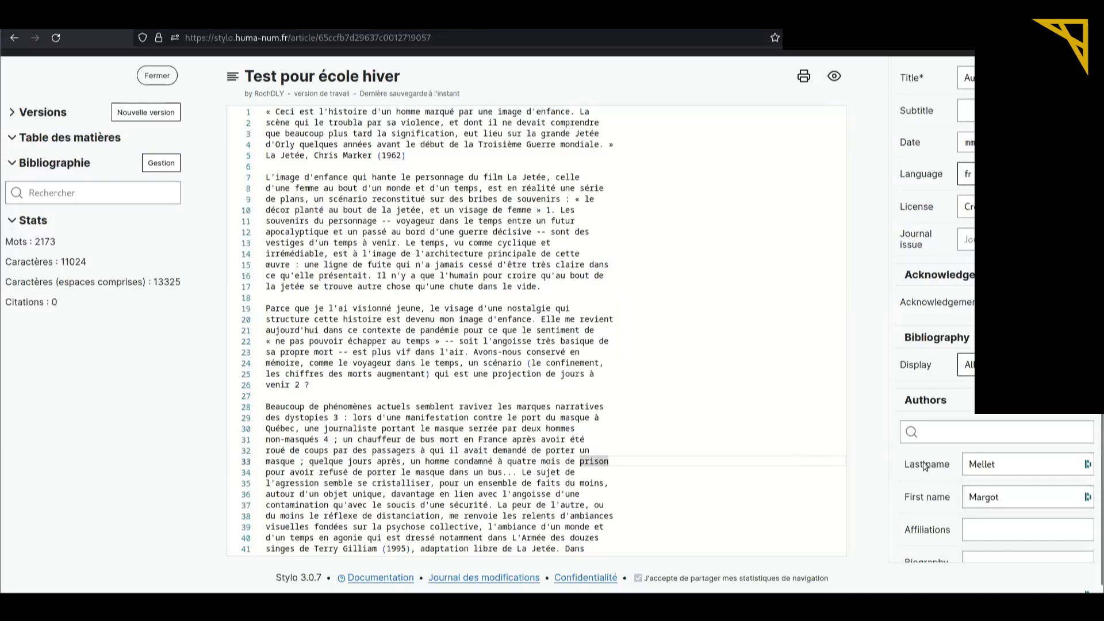
Check the author line in the article's preview, return to the editor and expand the list of versions.
{"action": "left_click", "coordinate": [833, 77]}
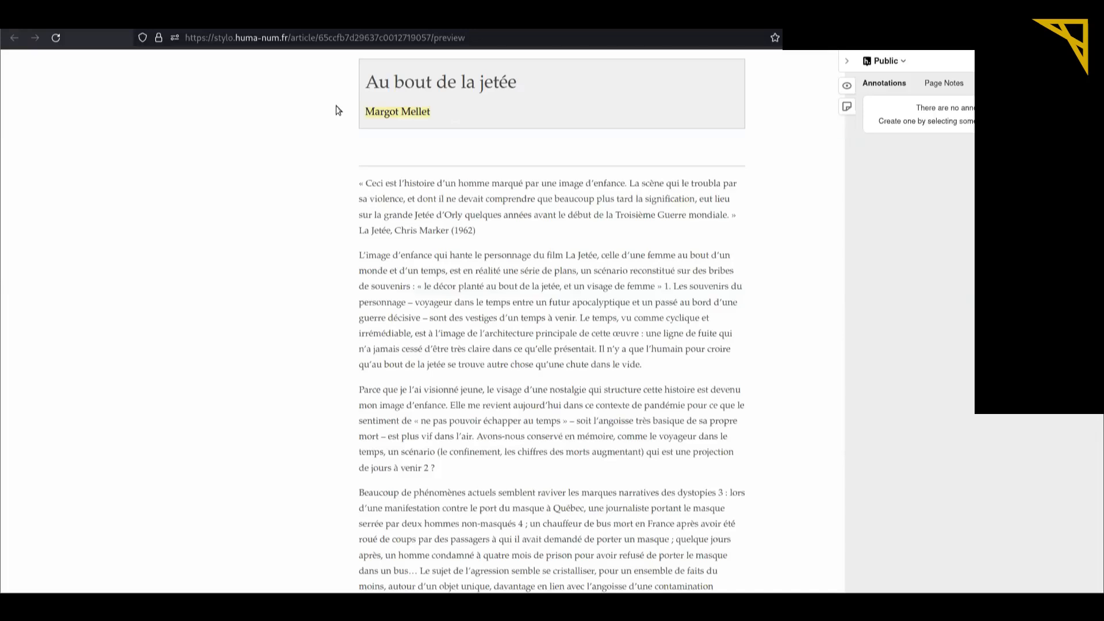
{"action": "key", "text": "ctrl+w"}
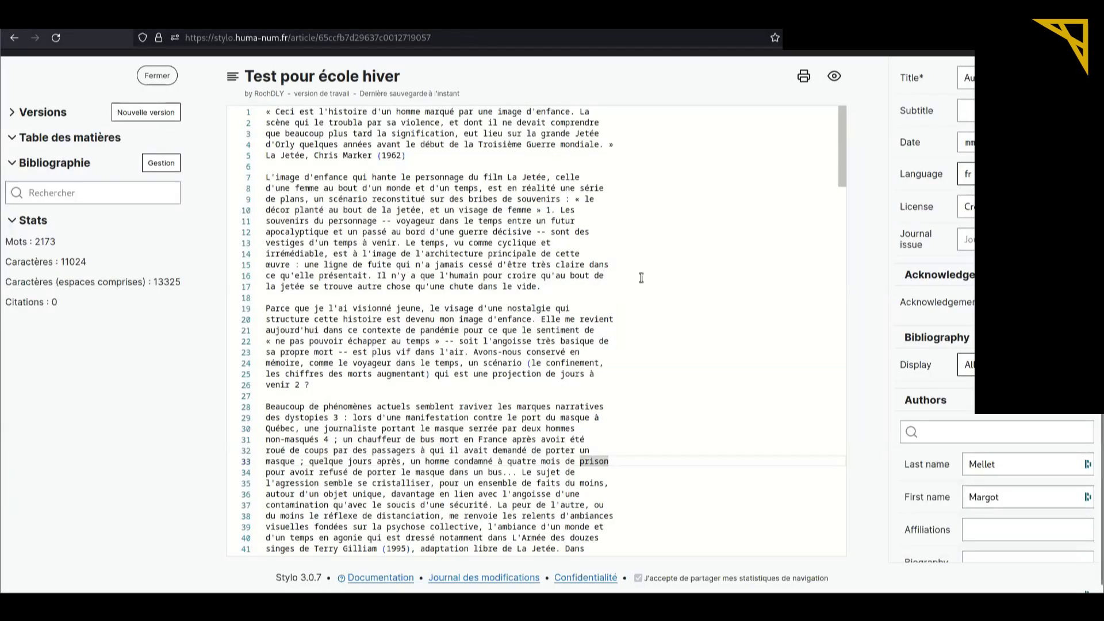
{"action": "left_click", "coordinate": [728, 264]}
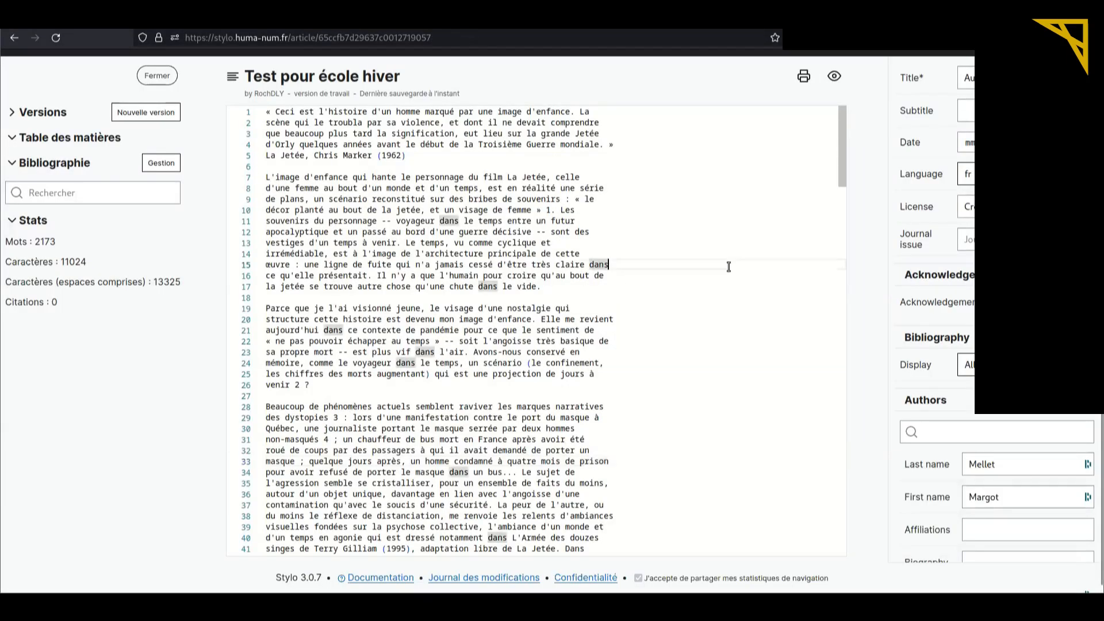
{"action": "left_click", "coordinate": [16, 114]}
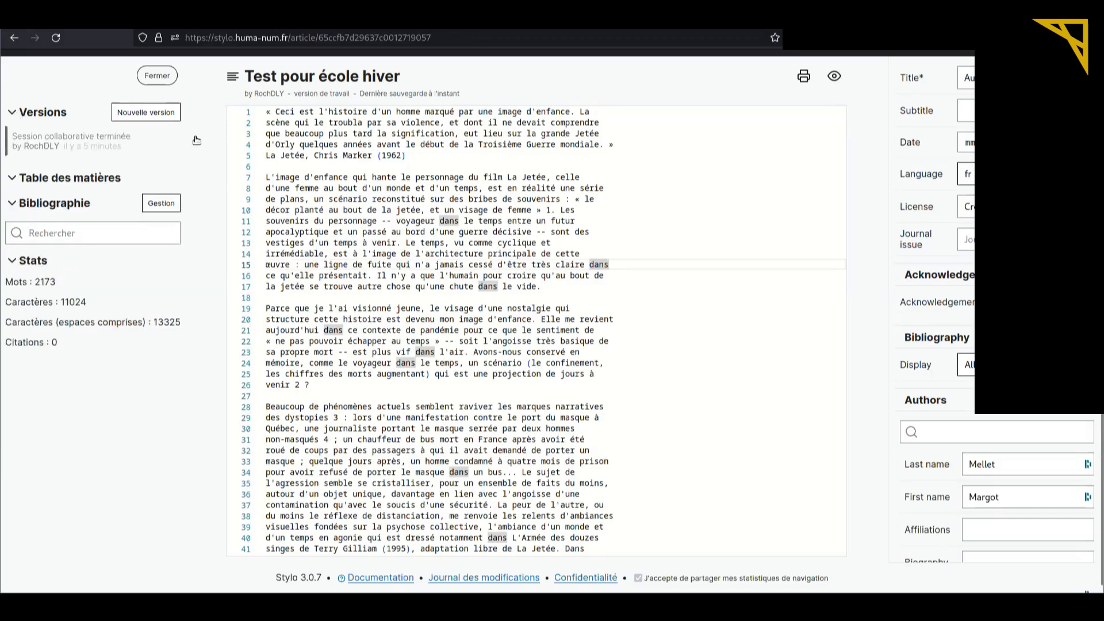
Save a new minor version of the article named "initialisation du texte".
{"action": "left_click", "coordinate": [679, 319]}
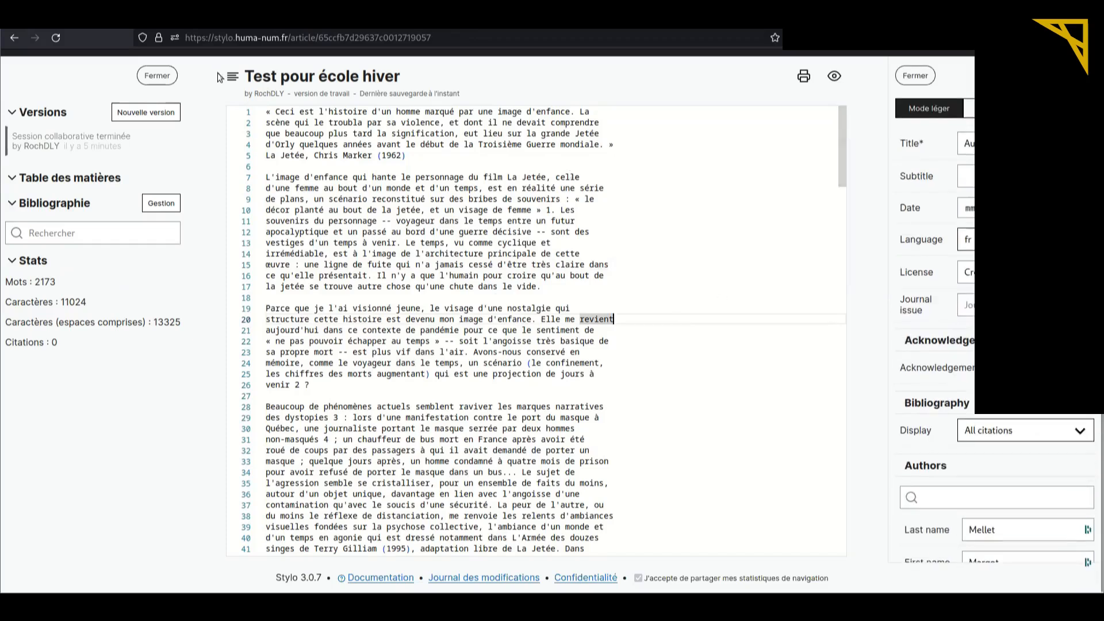
{"action": "left_click", "coordinate": [149, 114]}
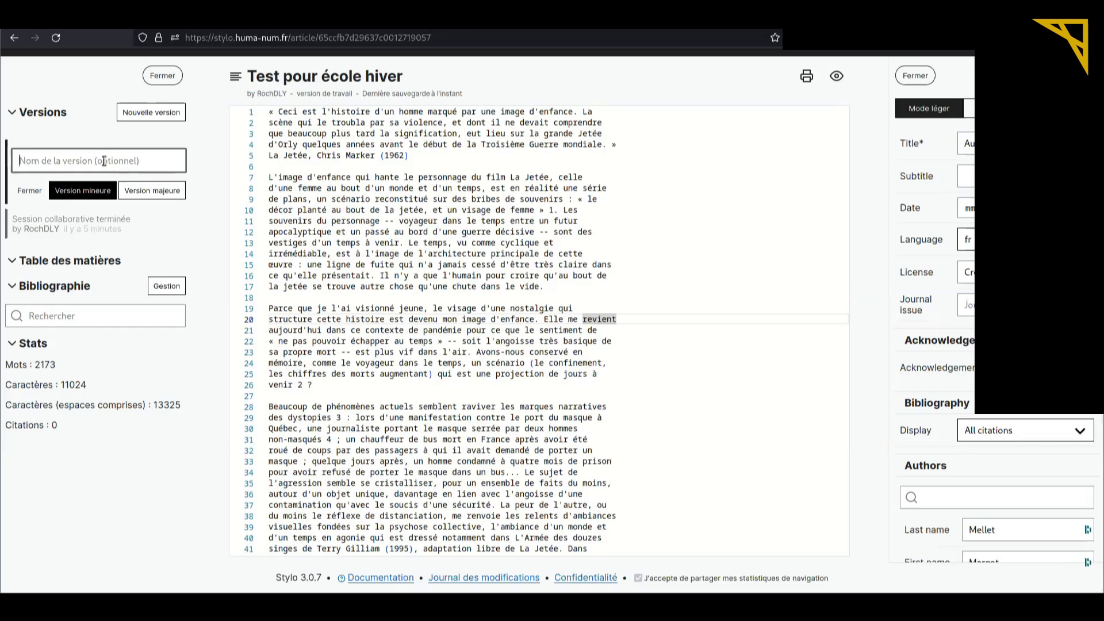
{"action": "type", "text": "initisa"}
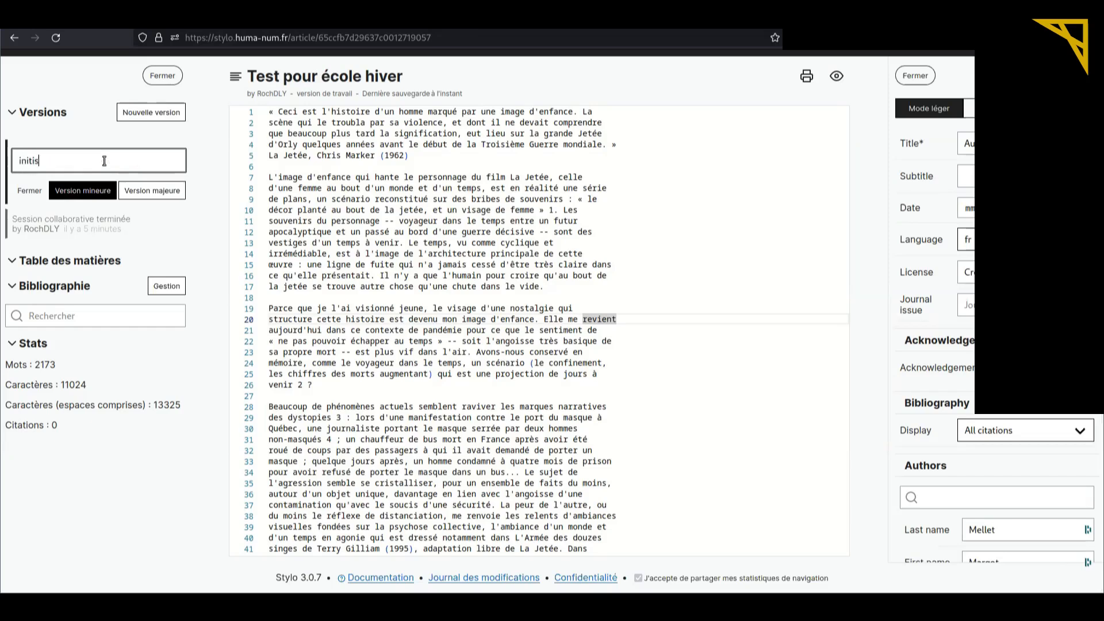
{"action": "key", "text": "BackSpace"}
{"action": "key", "text": "BackSpace"}
{"action": "type", "text": "alisation du texte"}
{"action": "left_click", "coordinate": [96, 191]}
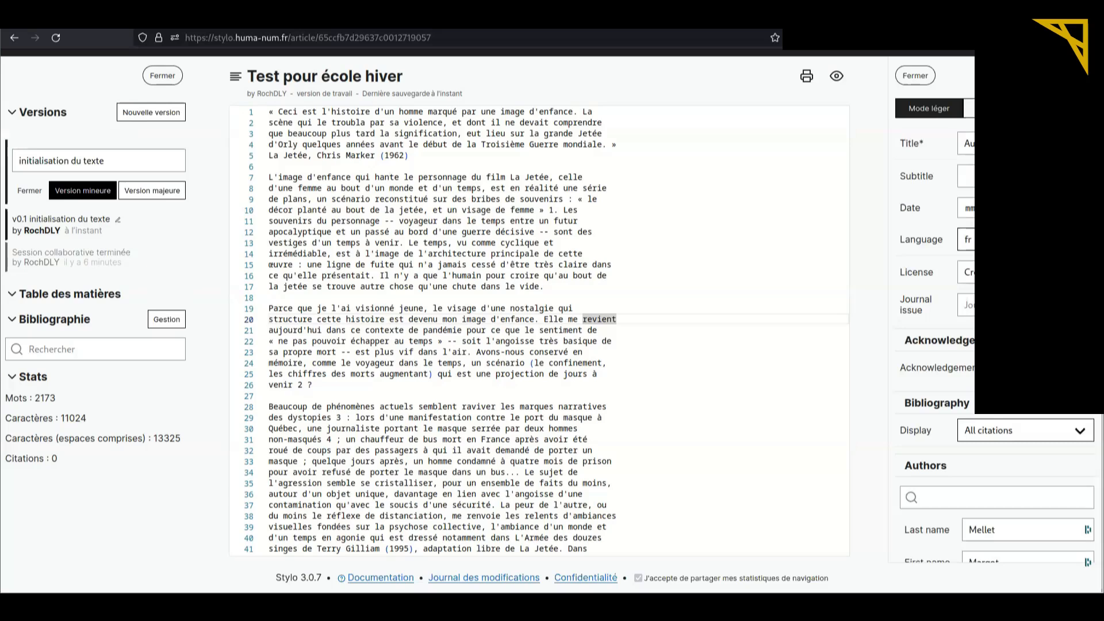
Examine the French and English keywords of "Au bout de la jetée" on the Sens public page, and return to Stylo.
{"action": "key", "text": "ctrl+Tab"}
{"action": "scroll", "coordinate": [304, 143], "scroll_direction": "down", "scroll_amount": 1}
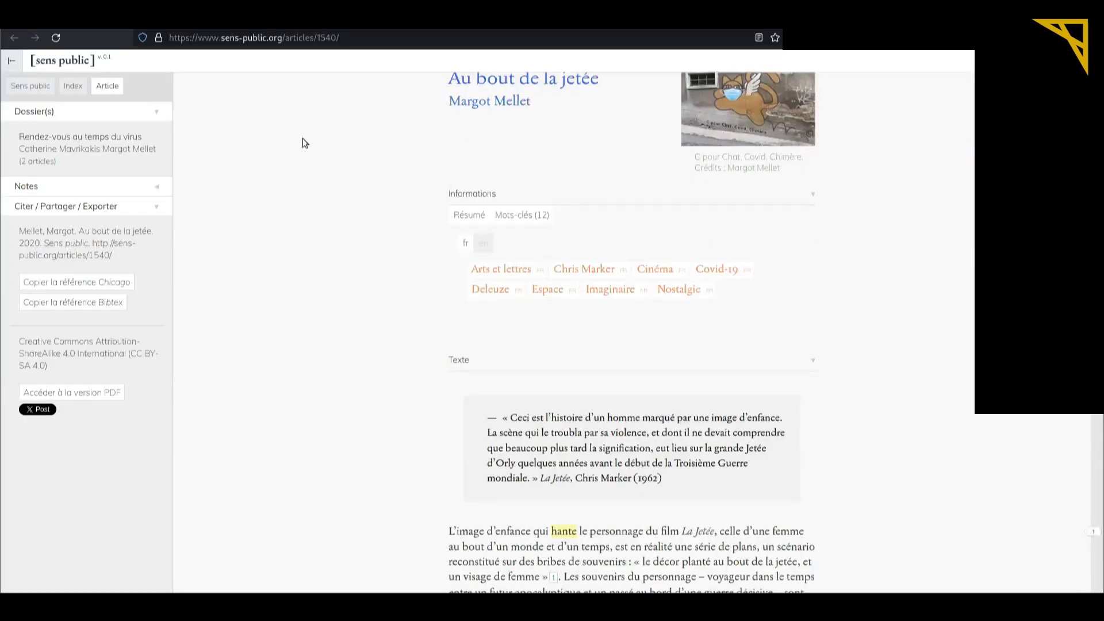
{"action": "scroll", "coordinate": [305, 143], "scroll_direction": "down", "scroll_amount": 2}
{"action": "scroll", "coordinate": [304, 143], "scroll_direction": "up", "scroll_amount": 4}
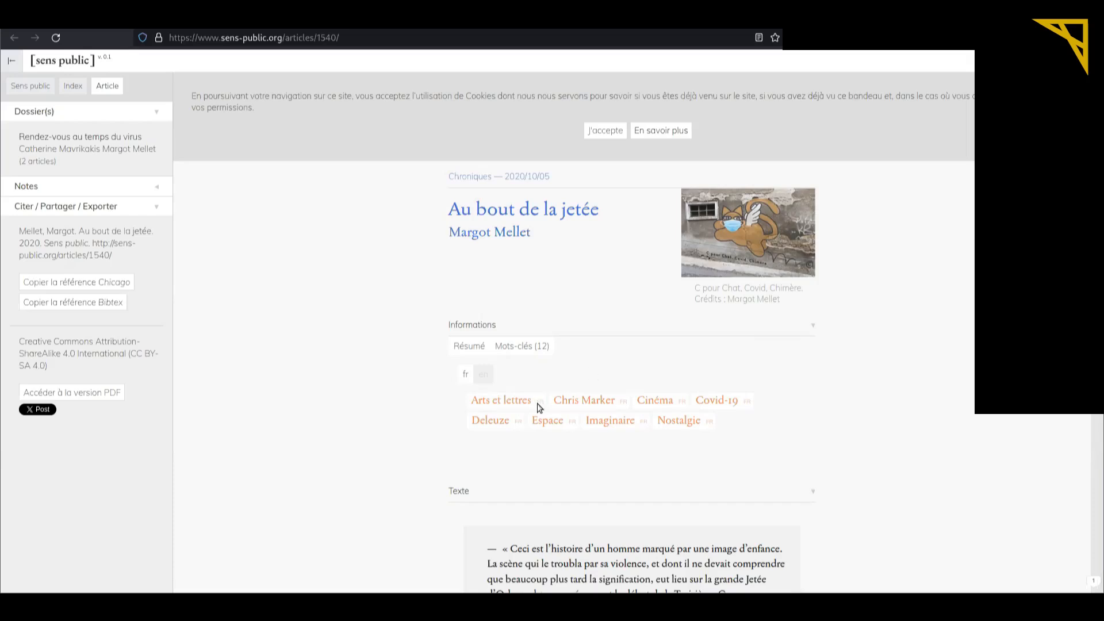
{"action": "left_click", "coordinate": [483, 374]}
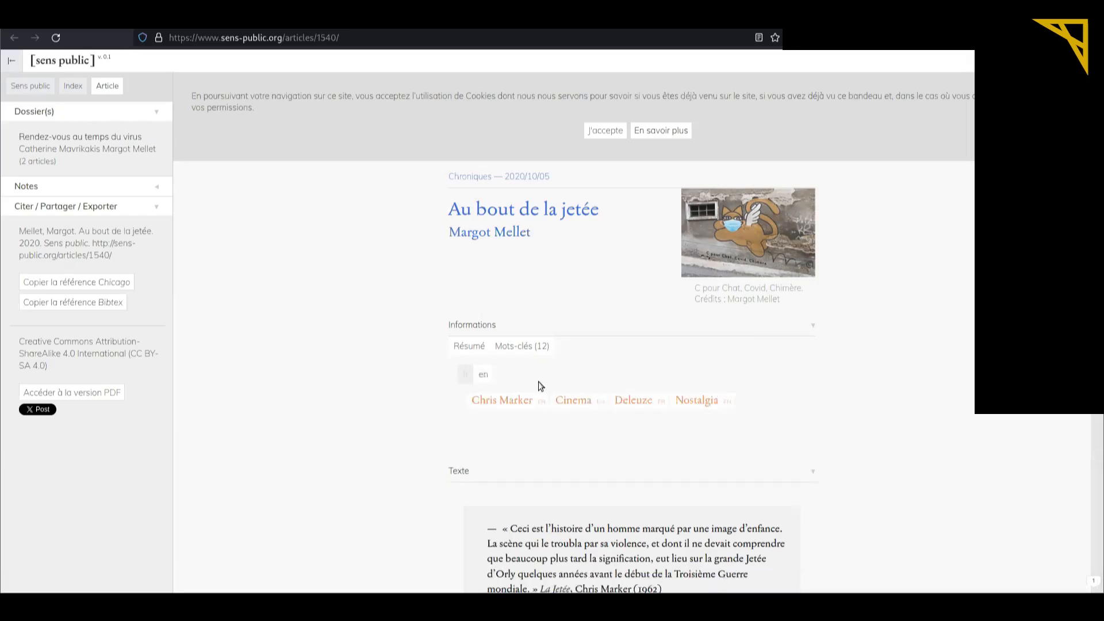
{"action": "left_click", "coordinate": [466, 374]}
{"action": "key", "text": "ctrl+Tab"}
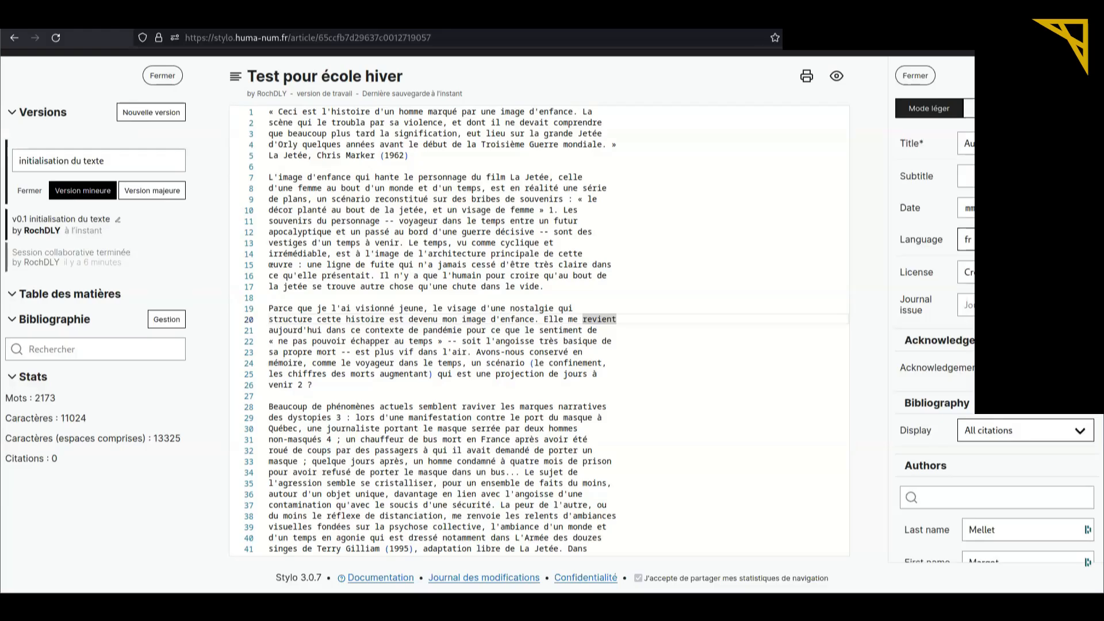
Add a keyword language group to the article metadata and set its language to fr.
{"action": "scroll", "coordinate": [994, 311], "scroll_direction": "down", "scroll_amount": 10}
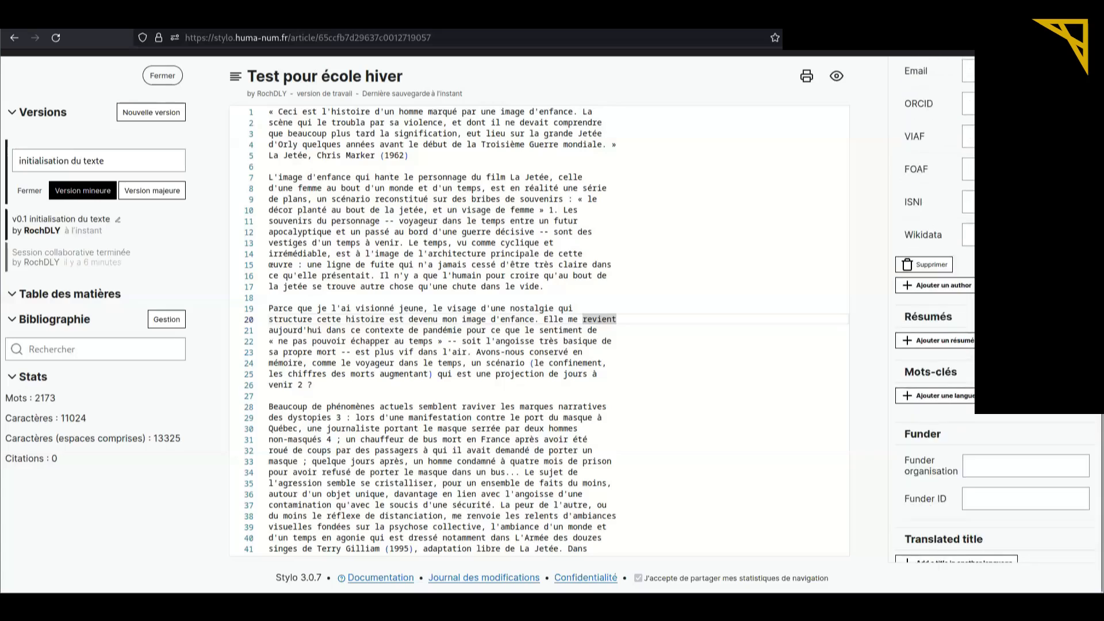
{"action": "left_click", "coordinate": [942, 399]}
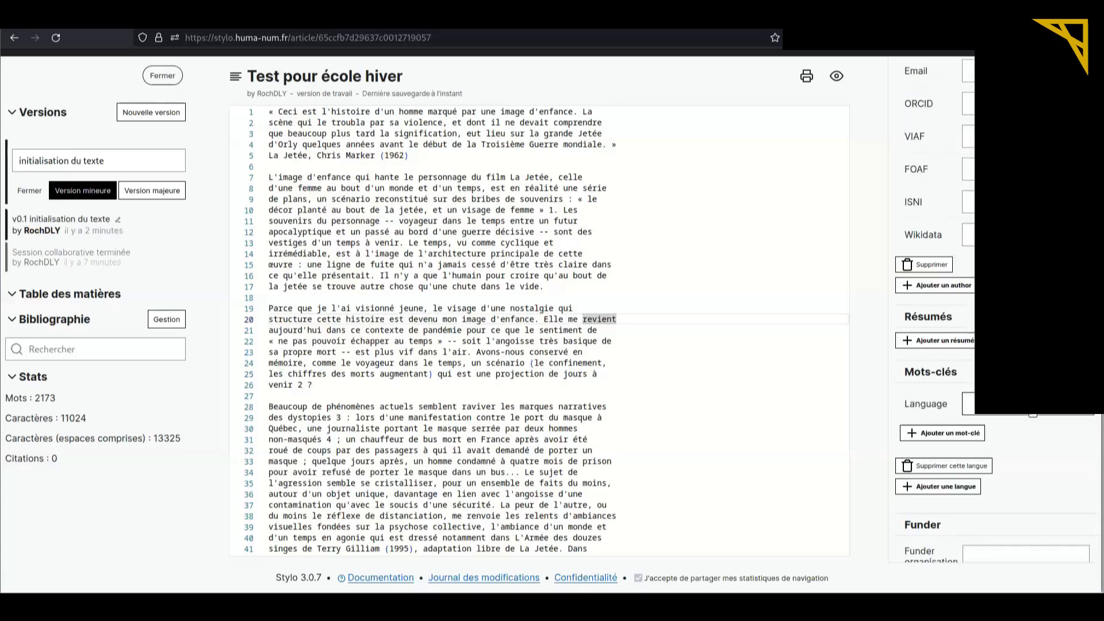
{"action": "left_click", "coordinate": [978, 403]}
{"action": "left_click", "coordinate": [1007, 445]}
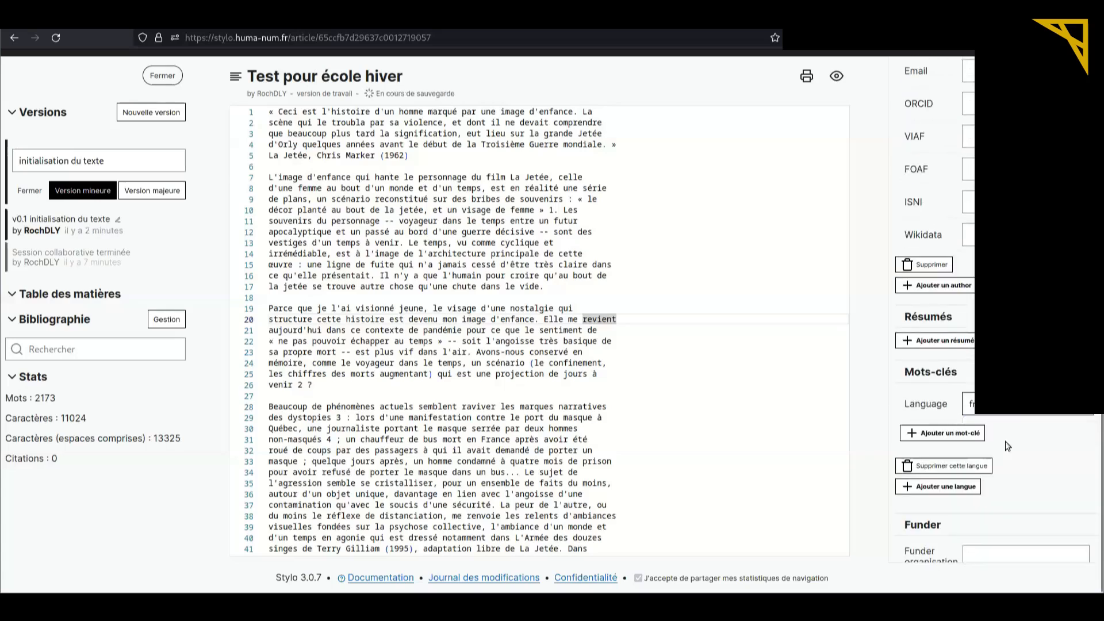
Add the first French keyword, "Arts etlettres", checking the Sens public page for the wording.
{"action": "left_click", "coordinate": [941, 433]}
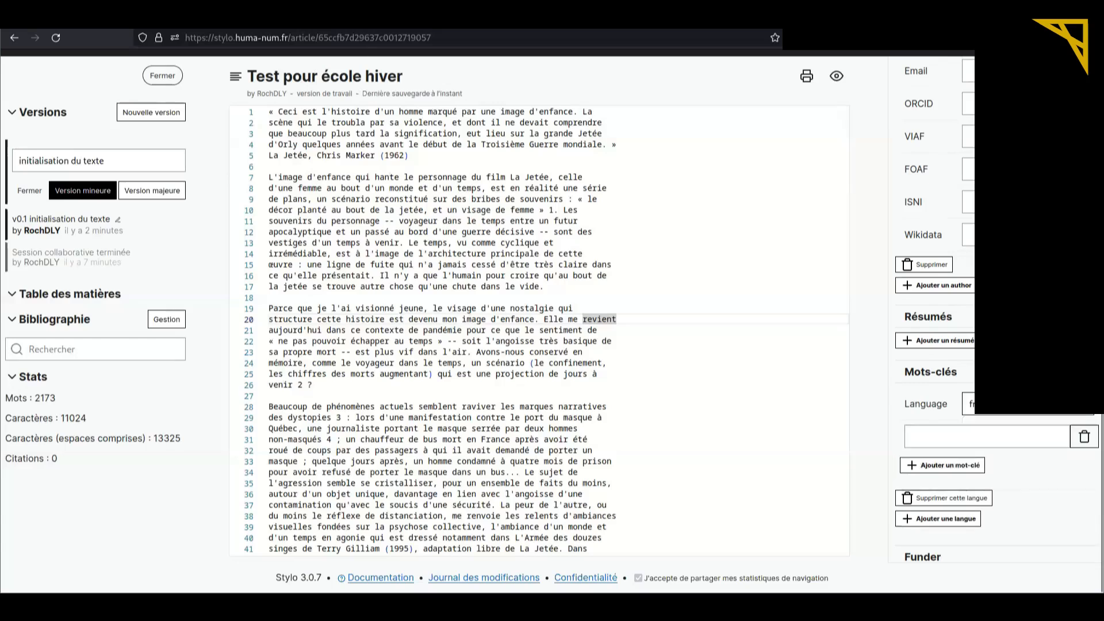
{"action": "key", "text": "ctrl+Tab"}
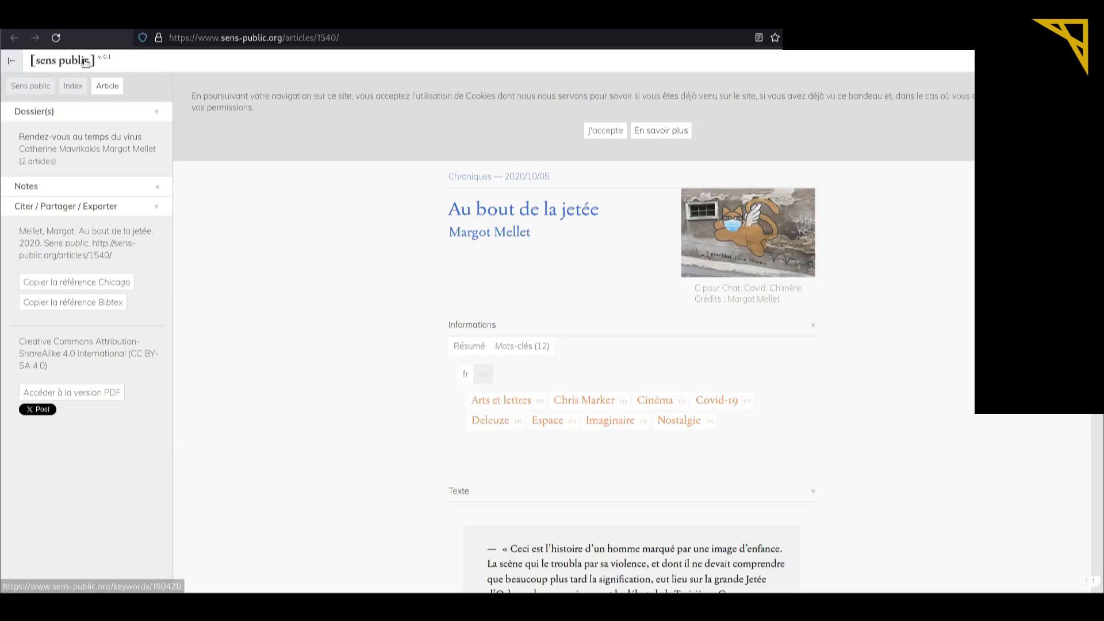
{"action": "key", "text": "ctrl+shift+Tab"}
{"action": "left_click", "coordinate": [938, 443]}
{"action": "type", "text": "Artl"}
{"action": "key", "text": "BackSpace"}
{"action": "type", "text": "s etlettres"}
Add the French keywords "Chris Marker" and "Cinéma".
{"action": "left_click", "coordinate": [953, 464]}
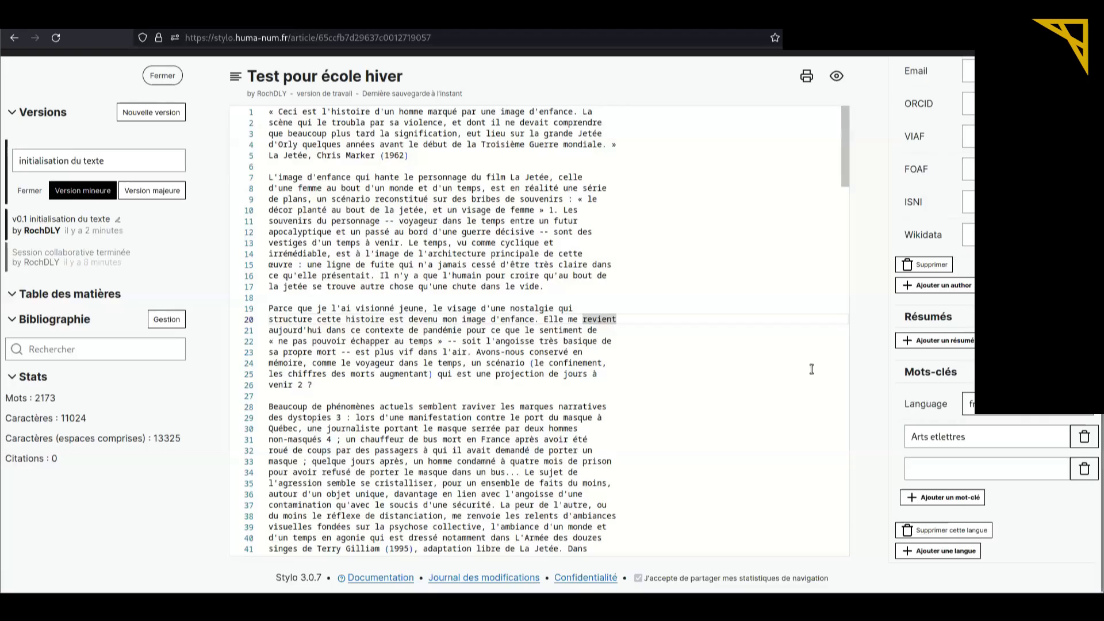
{"action": "type", "text": "Ch"}
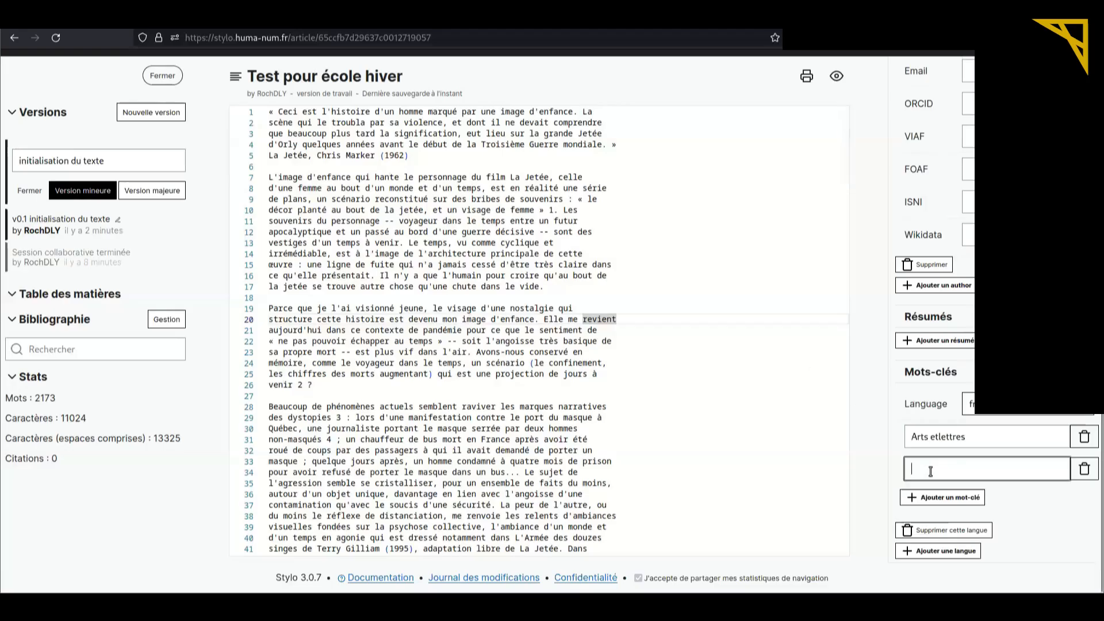
{"action": "type", "text": "ris Marker"}
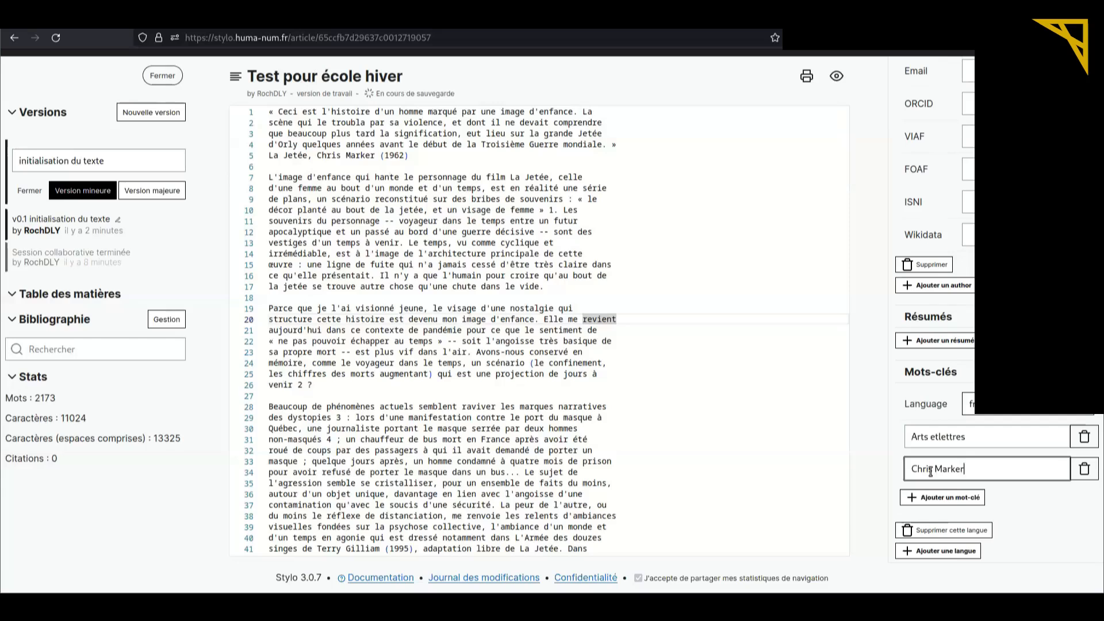
{"action": "left_click", "coordinate": [933, 498]}
{"action": "type", "text": "Ci"}
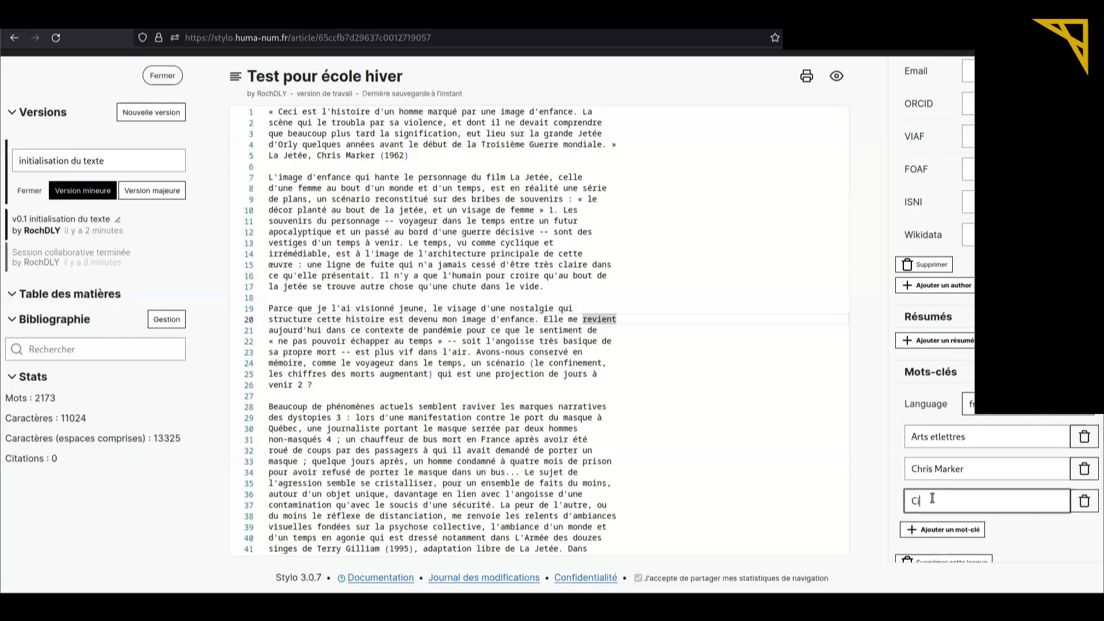
{"action": "type", "text": "néma"}
Add "Covid-19" and "Deleuze" to the French keywords.
{"action": "left_click", "coordinate": [930, 527]}
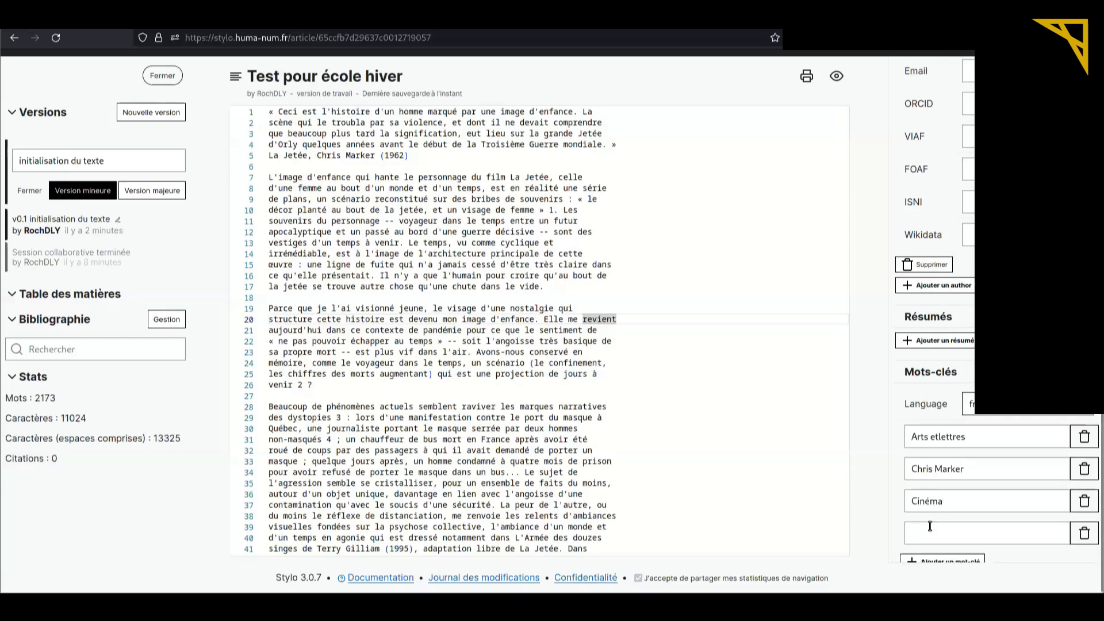
{"action": "left_click", "coordinate": [930, 526]}
{"action": "type", "text": "Covid-1"}
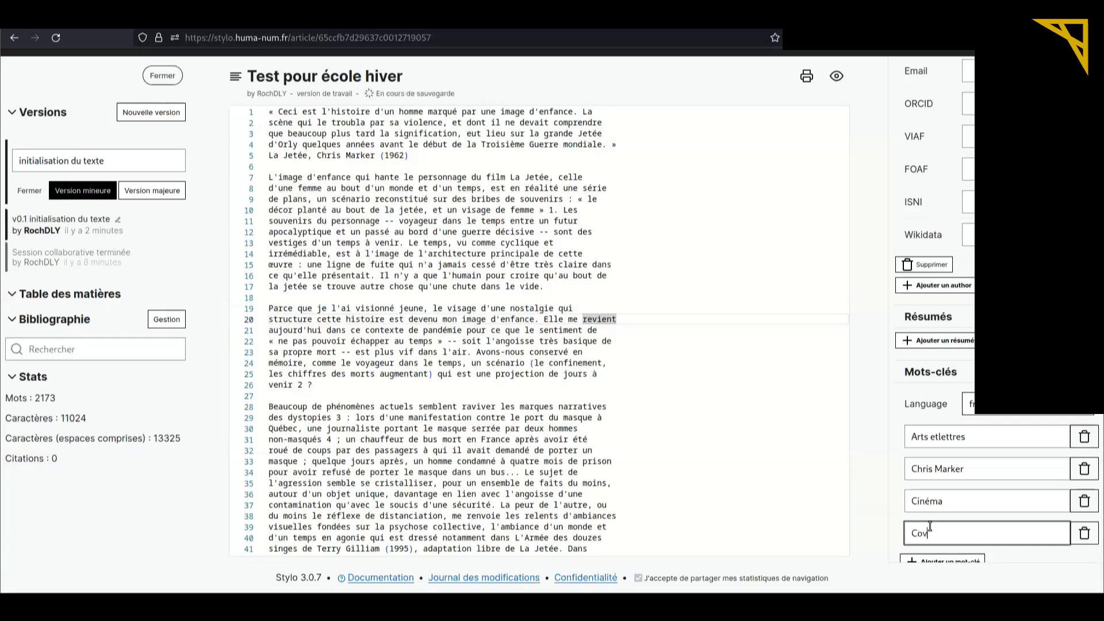
{"action": "type", "text": "9"}
{"action": "scroll", "coordinate": [880, 402], "scroll_direction": "down", "scroll_amount": 5}
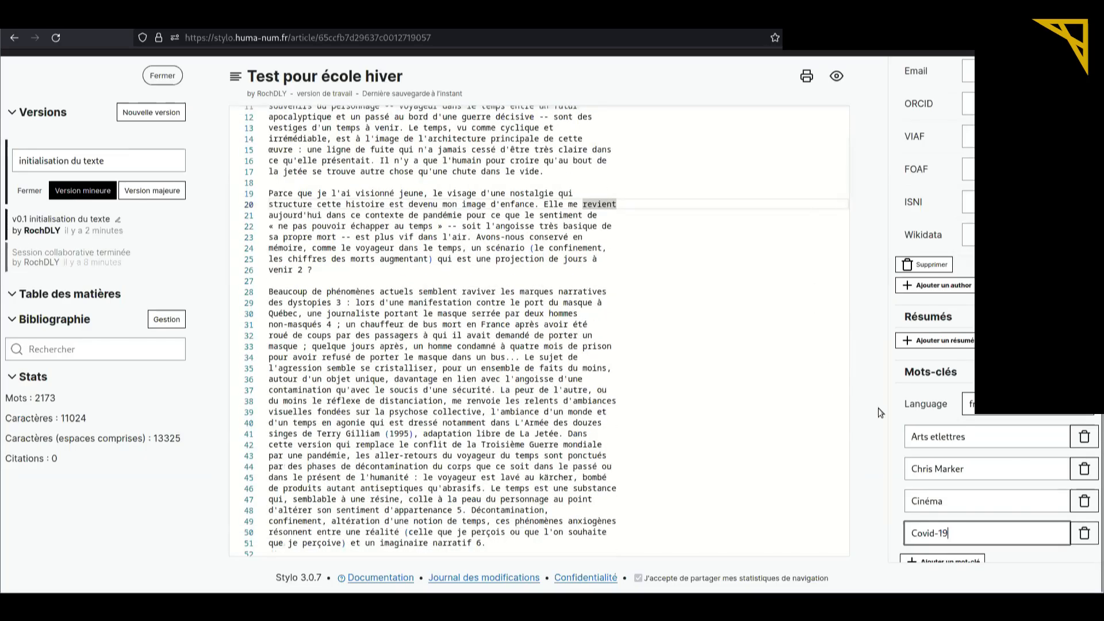
{"action": "scroll", "coordinate": [939, 499], "scroll_direction": "down", "scroll_amount": 3}
{"action": "left_click", "coordinate": [928, 371]}
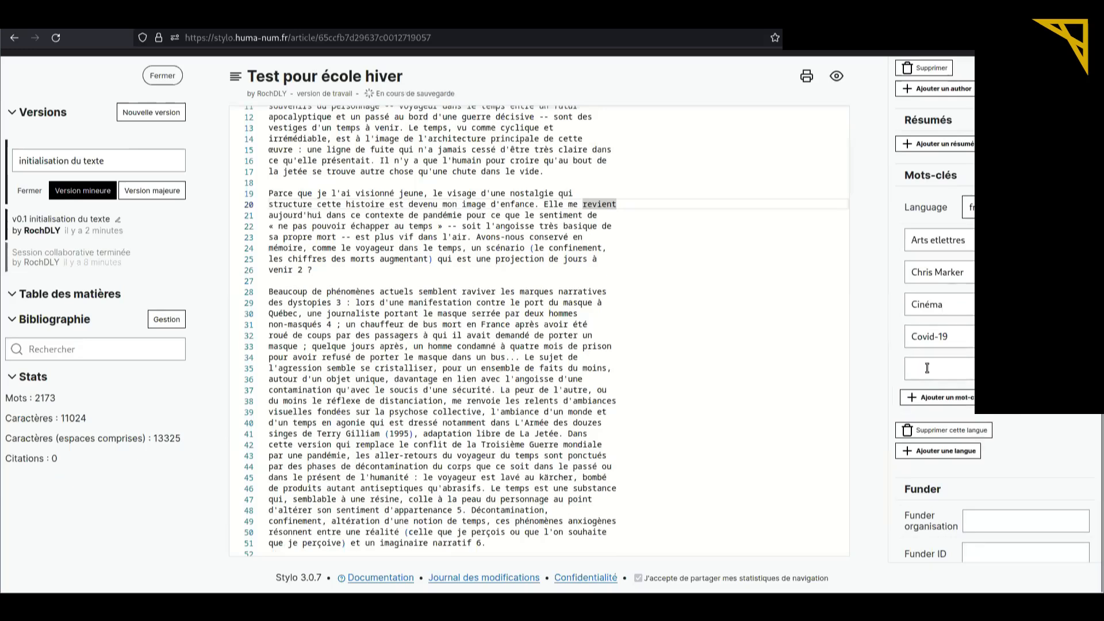
{"action": "type", "text": "Deleu"}
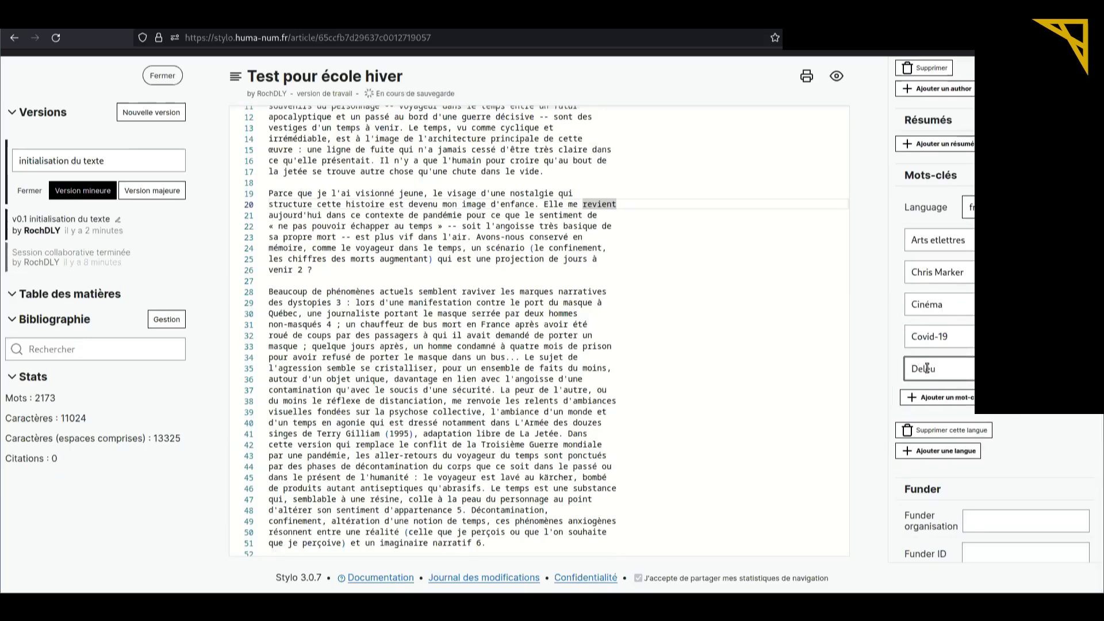
{"action": "type", "text": "ze"}
Complete the French keyword list with "Espace", "Imaginaire" and "Nostalgie".
{"action": "left_click", "coordinate": [936, 397]}
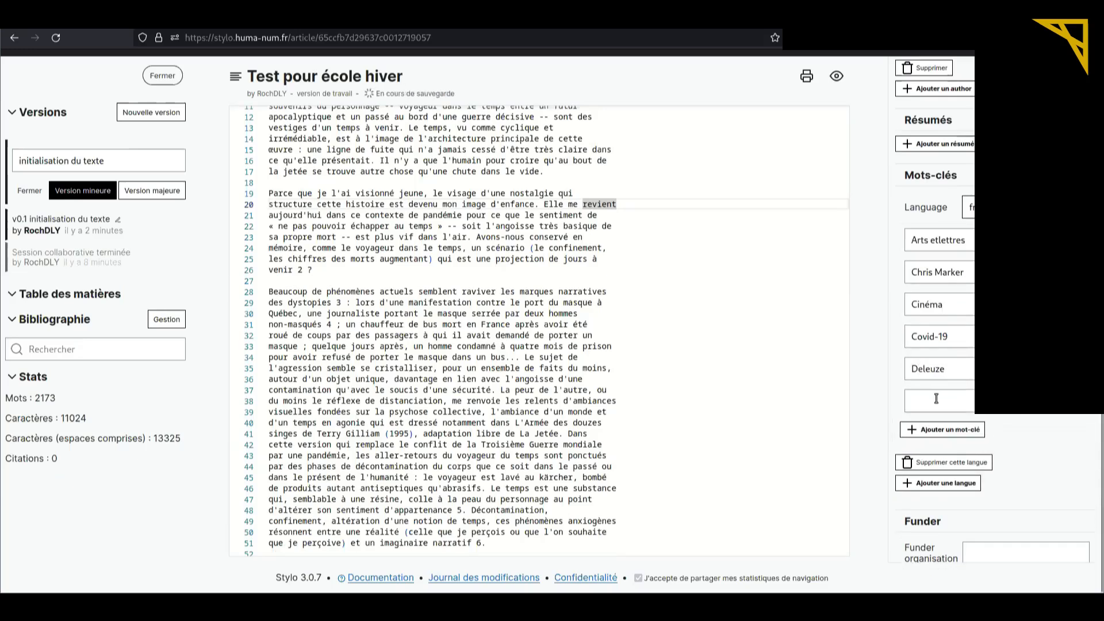
{"action": "type", "text": "Espace"}
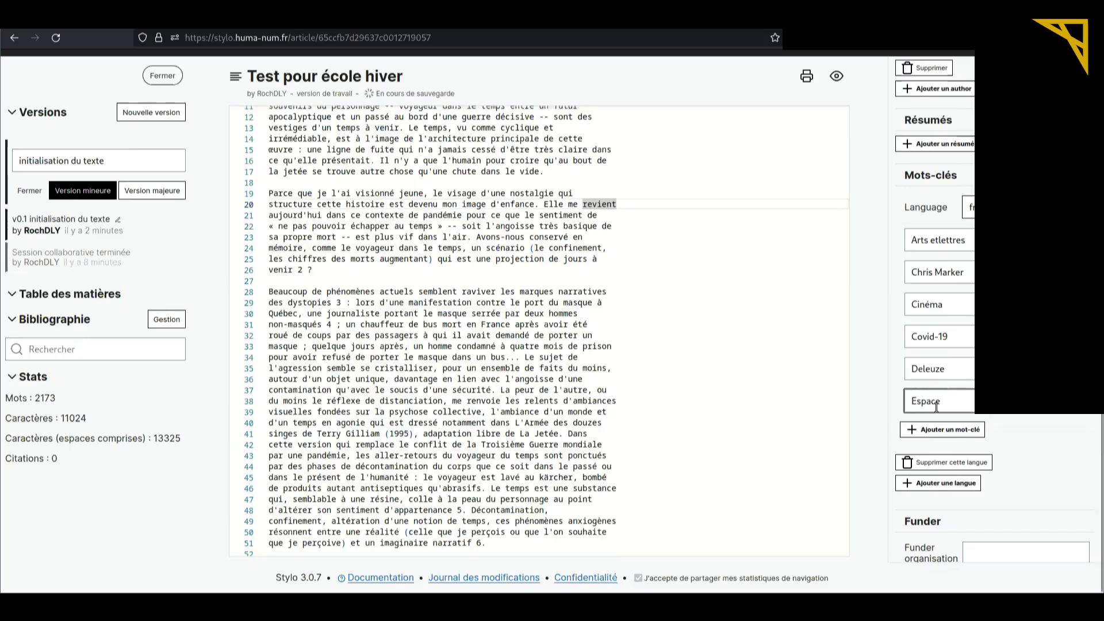
{"action": "left_click", "coordinate": [936, 429]}
{"action": "left_click", "coordinate": [936, 428]}
{"action": "type", "text": "Imaginaire"}
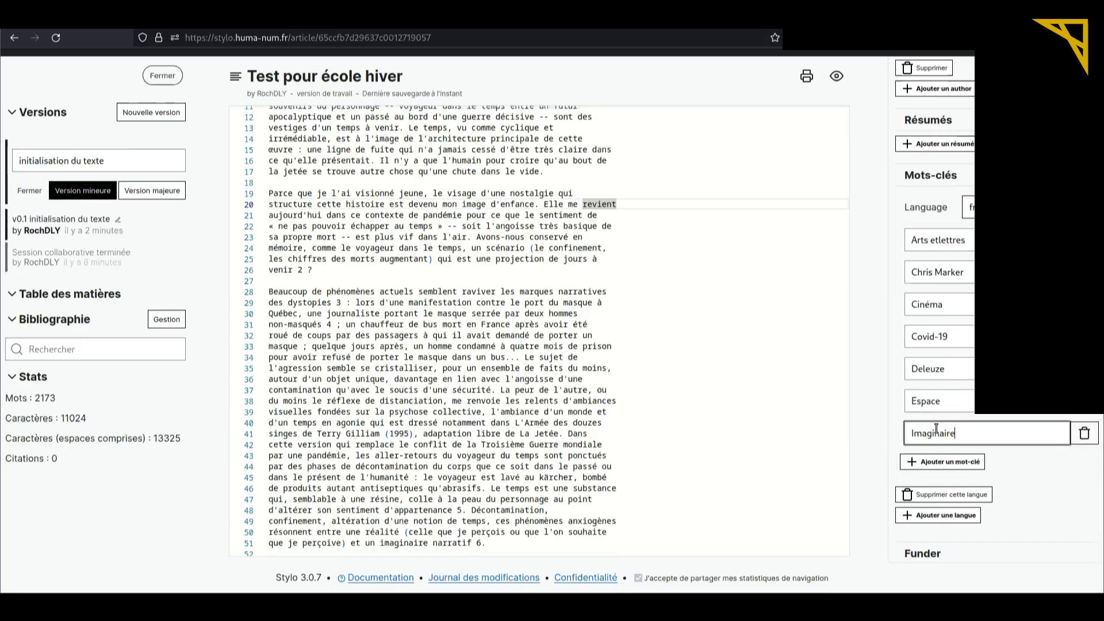
{"action": "left_click", "coordinate": [936, 462]}
{"action": "left_click", "coordinate": [933, 465]}
{"action": "type", "text": "Nostalgie"}
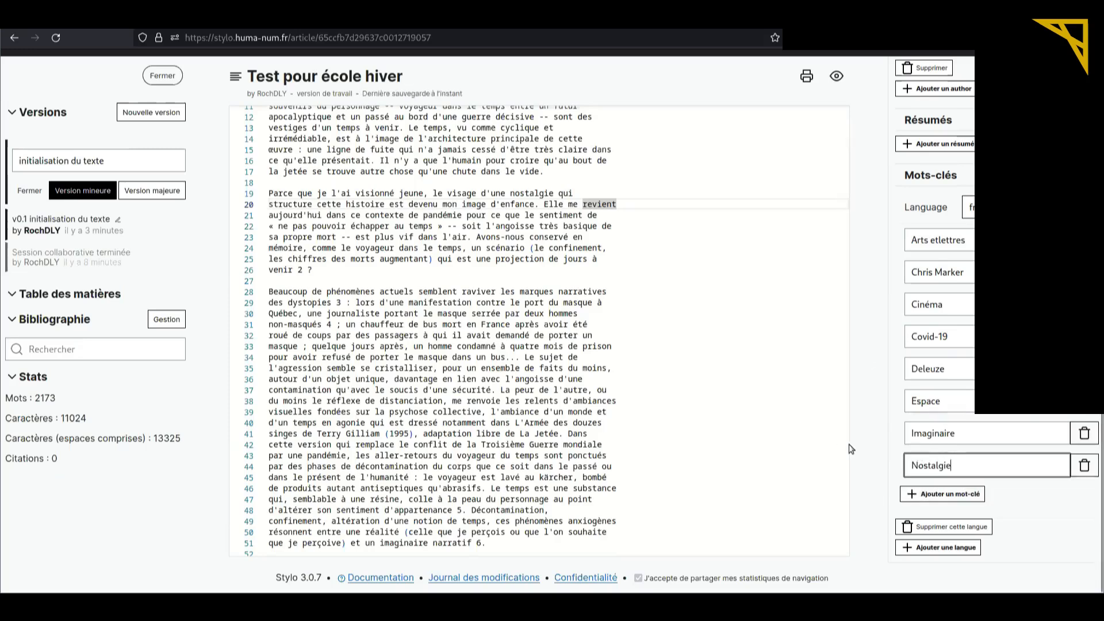
Add a second keyword language group below the French one and set its language to en.
{"action": "scroll", "coordinate": [891, 454], "scroll_direction": "down", "scroll_amount": 1}
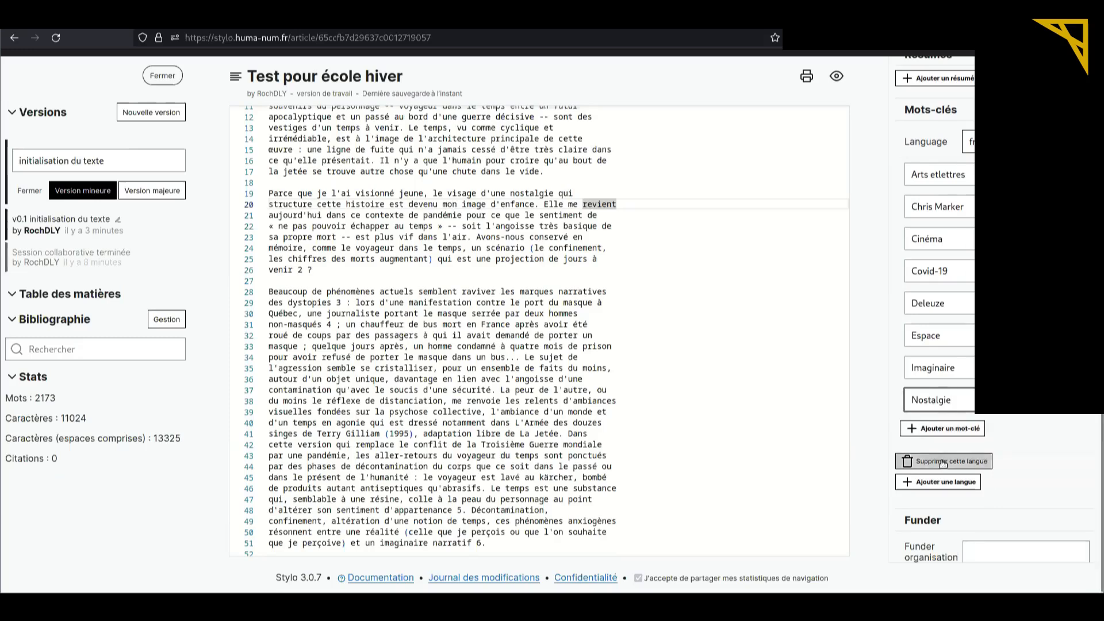
{"action": "left_click", "coordinate": [938, 482]}
{"action": "left_click", "coordinate": [1010, 493]}
{"action": "left_click", "coordinate": [974, 369]}
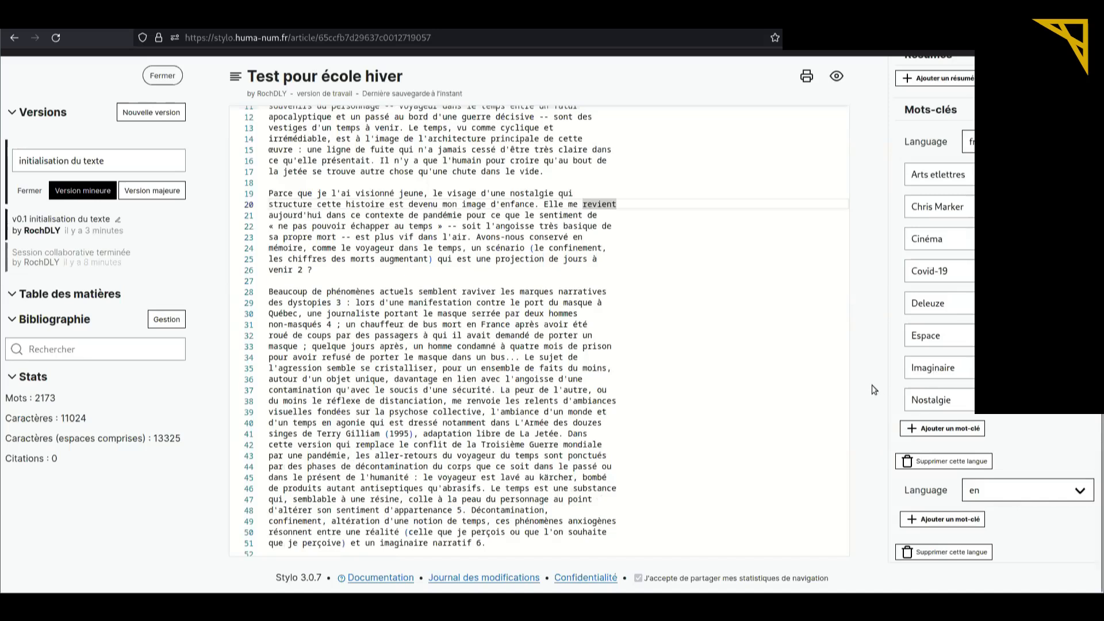
Consult the English keywords on the Sens public page and add "Chris Marker" as the first English keyword.
{"action": "left_click", "coordinate": [929, 519]}
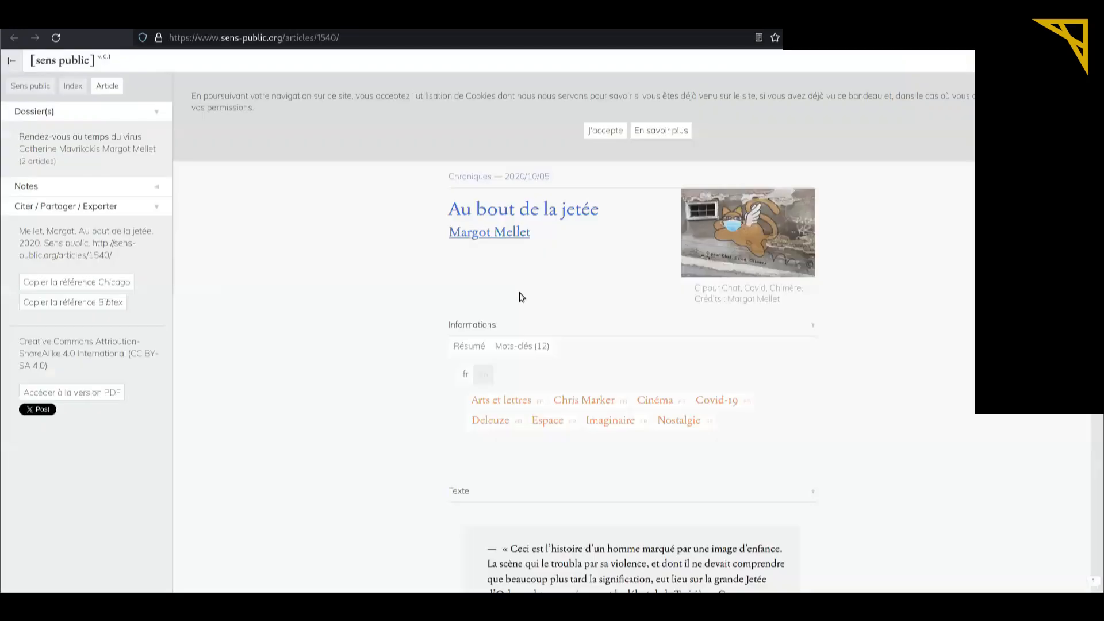
{"action": "left_click", "coordinate": [483, 373]}
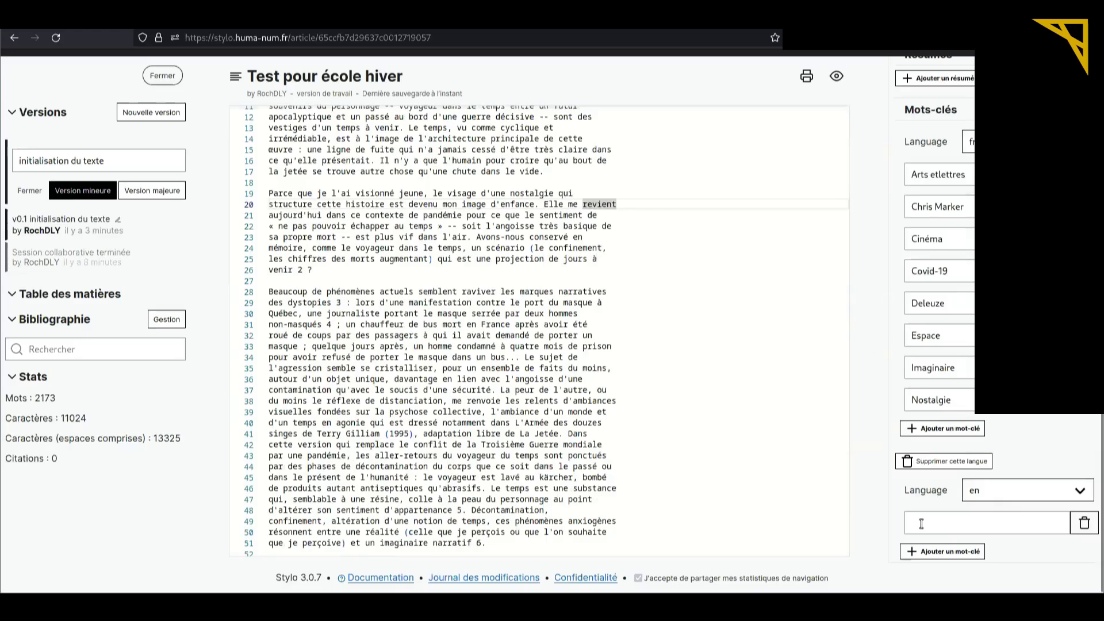
{"action": "left_click", "coordinate": [921, 523]}
{"action": "type", "text": "Chris"}
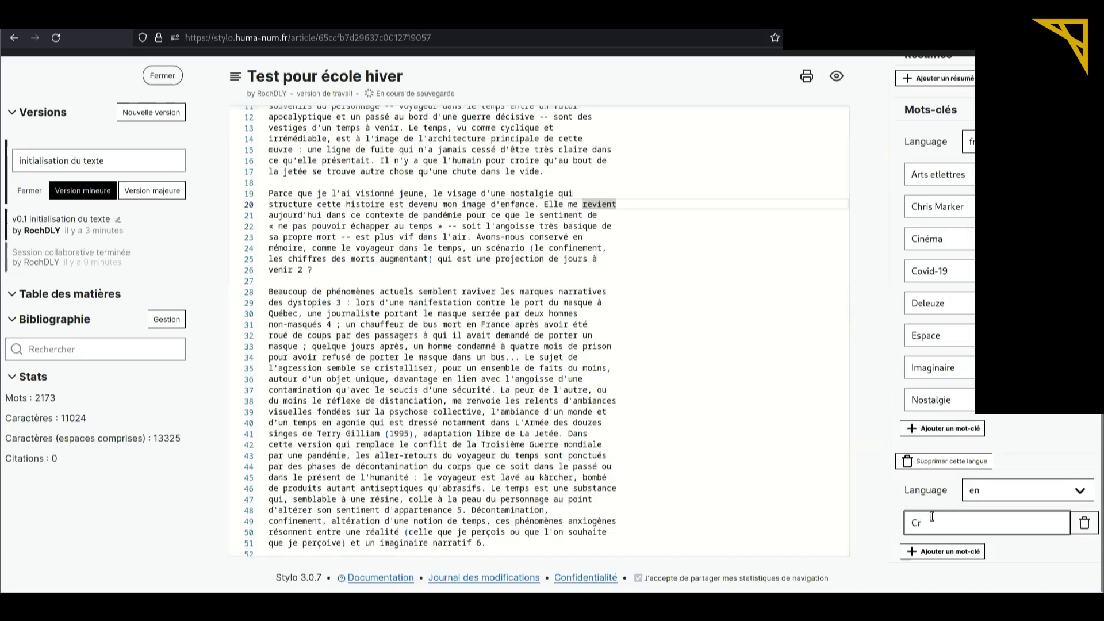
{"action": "type", "text": " Marker"}
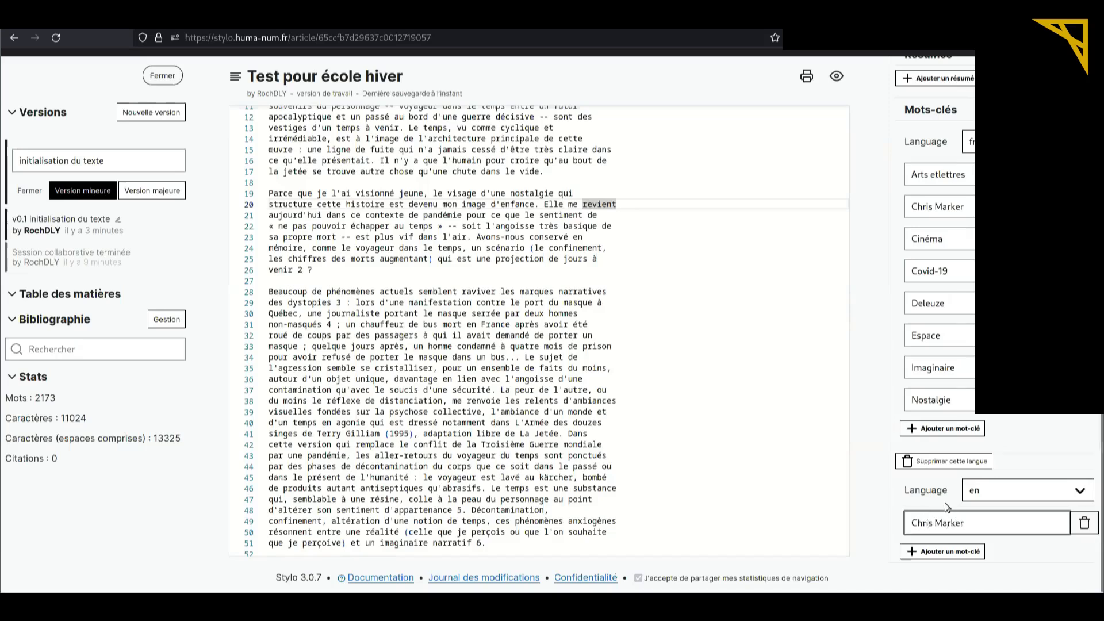
{"action": "scroll", "coordinate": [947, 507], "scroll_direction": "down", "scroll_amount": 3}
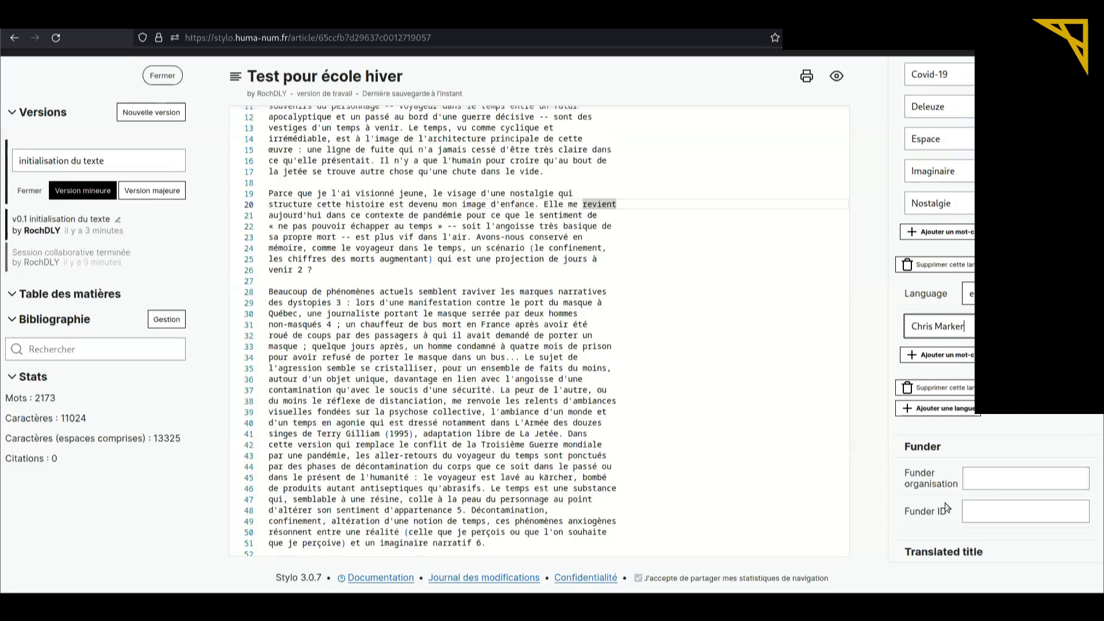
{"action": "scroll", "coordinate": [526, 327], "scroll_direction": "up", "scroll_amount": 3}
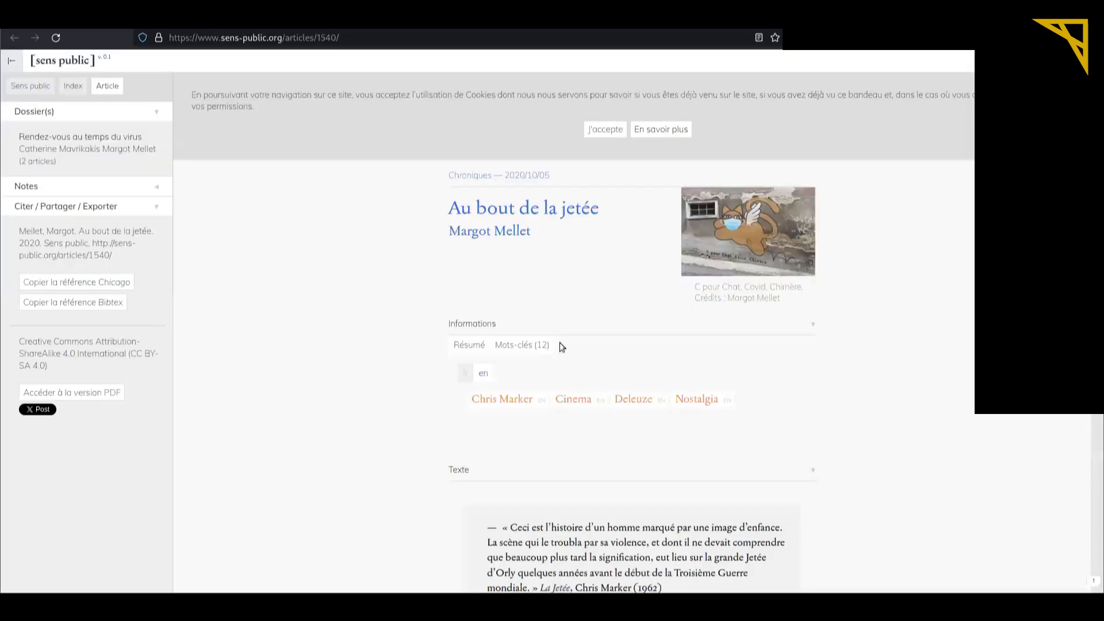
{"action": "scroll", "coordinate": [562, 348], "scroll_direction": "down", "scroll_amount": 3}
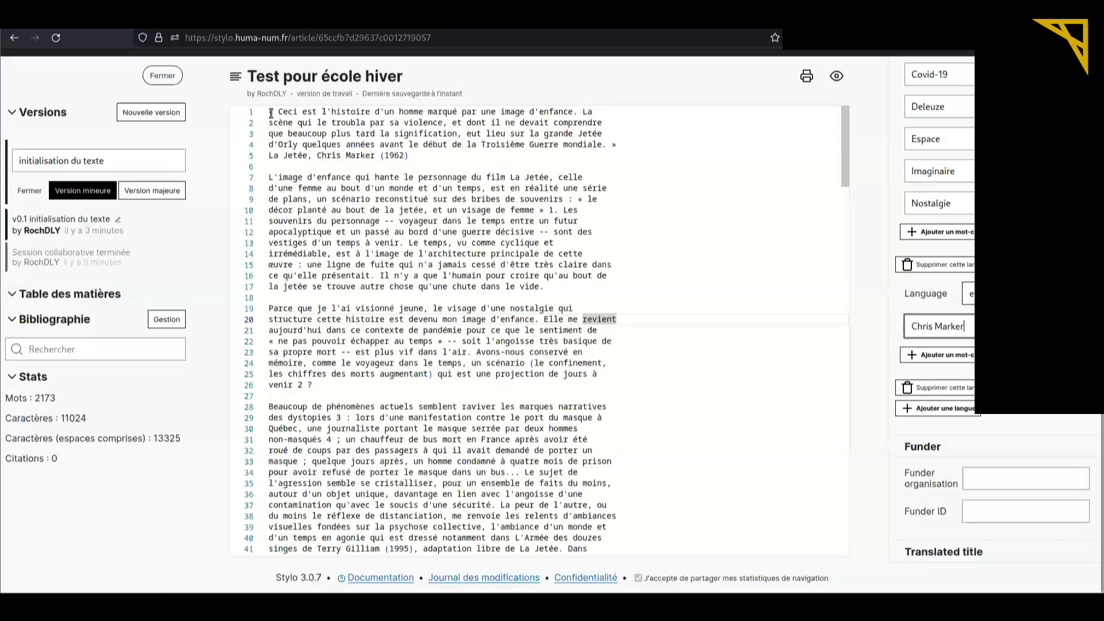
Turn the opening quotation into a Markdown blockquote by removing its guillemets and prefixing line 1 with ">".
{"action": "left_click", "coordinate": [640, 147]}
{"action": "key", "text": "BackSpace"}
{"action": "key", "text": "BackSpace"}
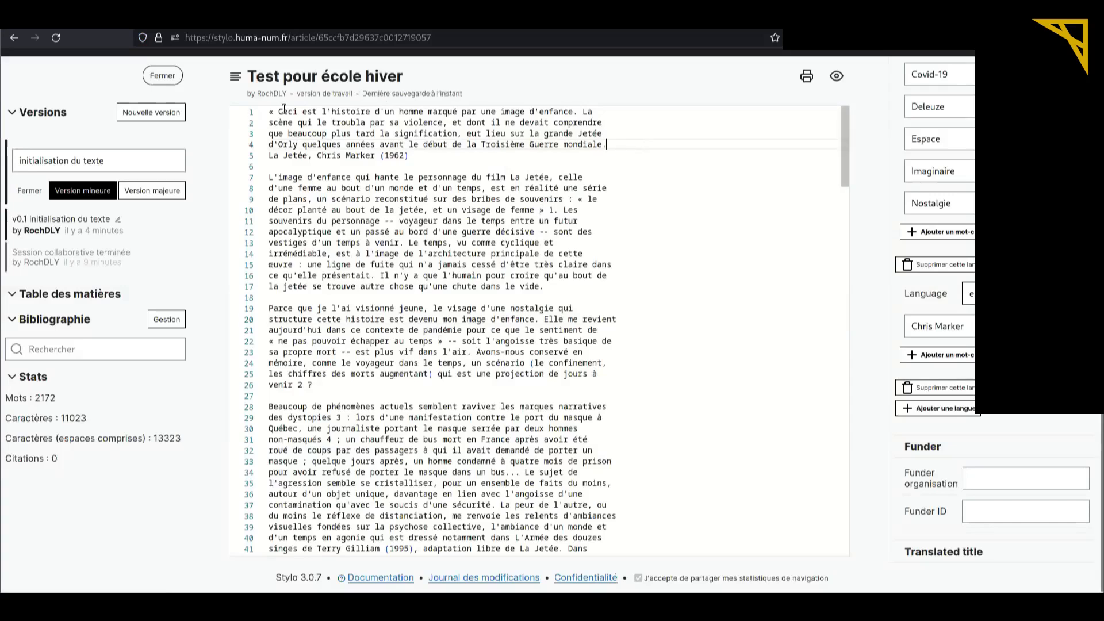
{"action": "left_click", "coordinate": [279, 112]}
{"action": "key", "text": "BackSpace"}
{"action": "key", "text": "BackSpace"}
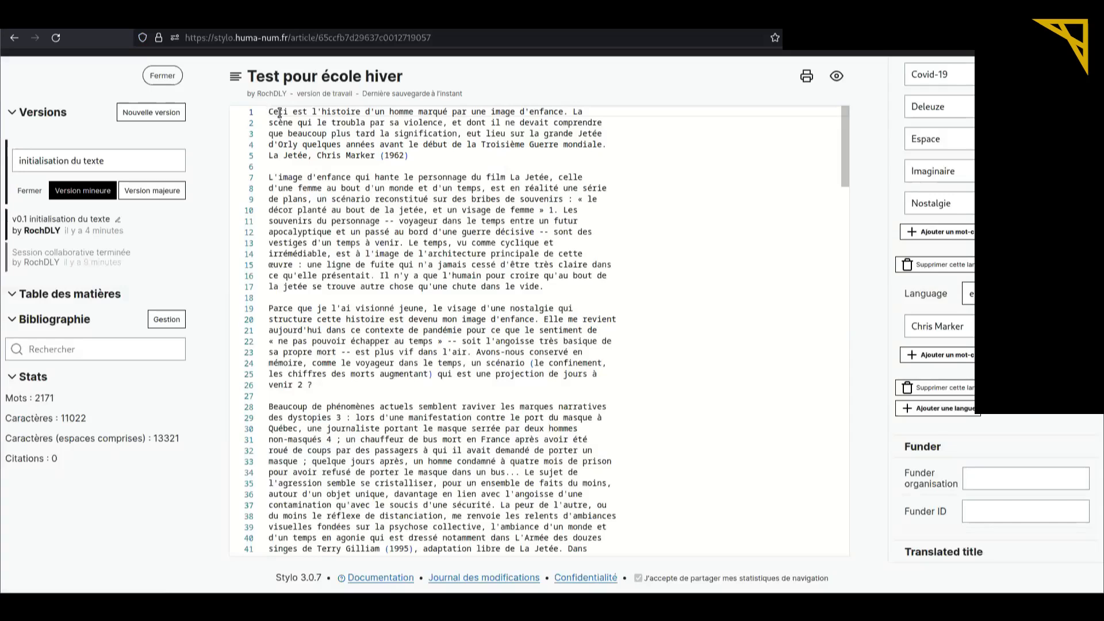
{"action": "type", "text": ">"}
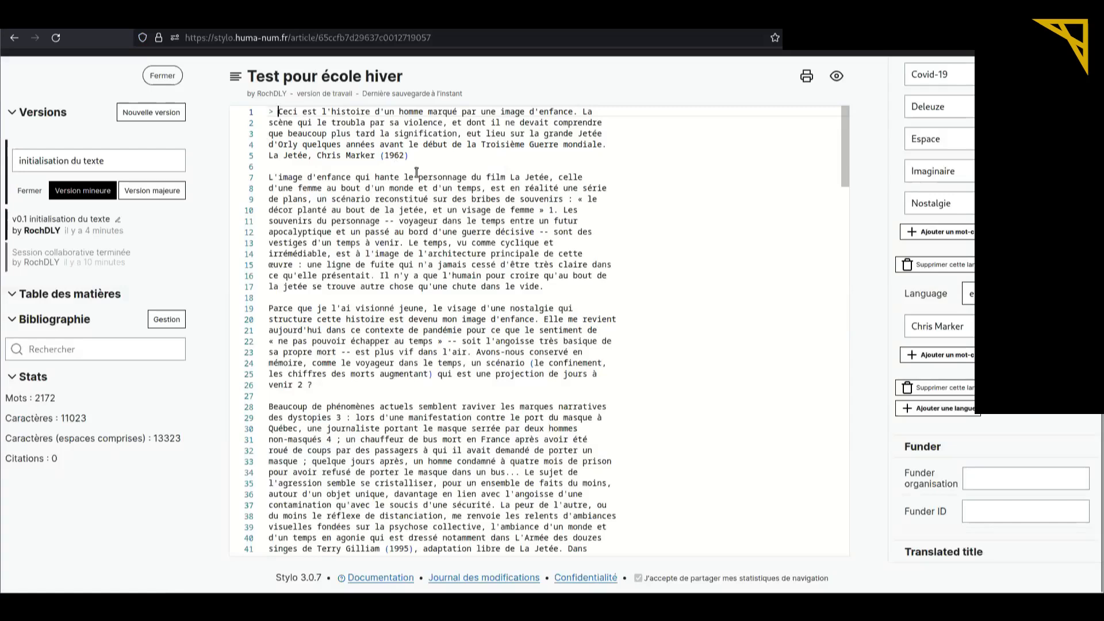
Italicize the title "La Jetée" on line 5 by enclosing it in Markdown underscores.
{"action": "left_click", "coordinate": [306, 155]}
{"action": "type", "text": "_"}
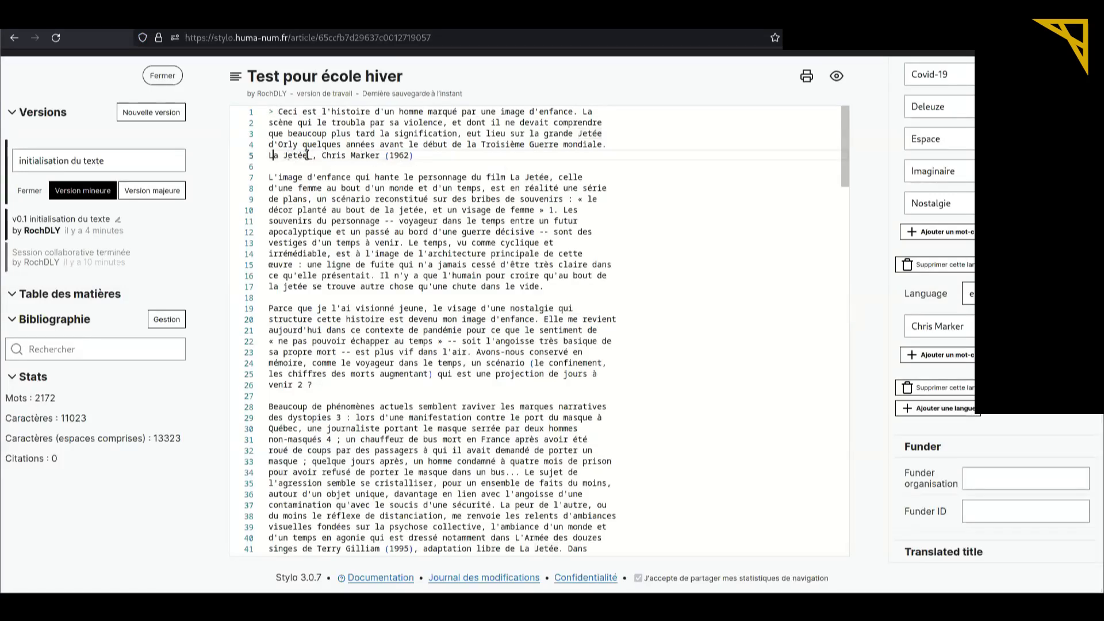
{"action": "type", "text": "_"}
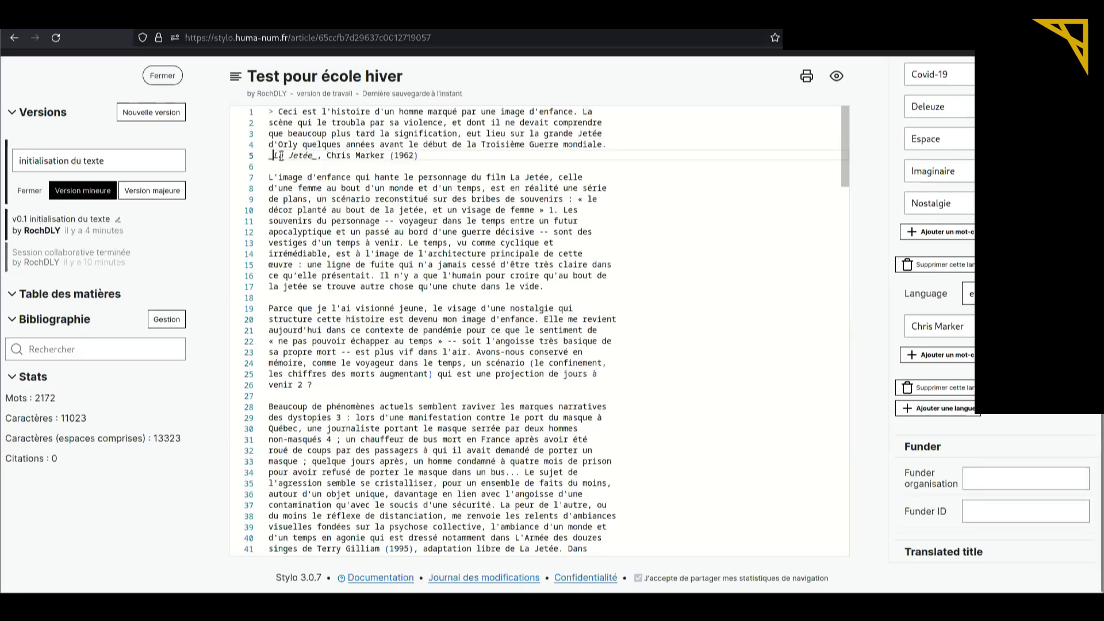
{"action": "left_click_drag", "start_coordinate": [274, 158], "coordinate": [311, 158]}
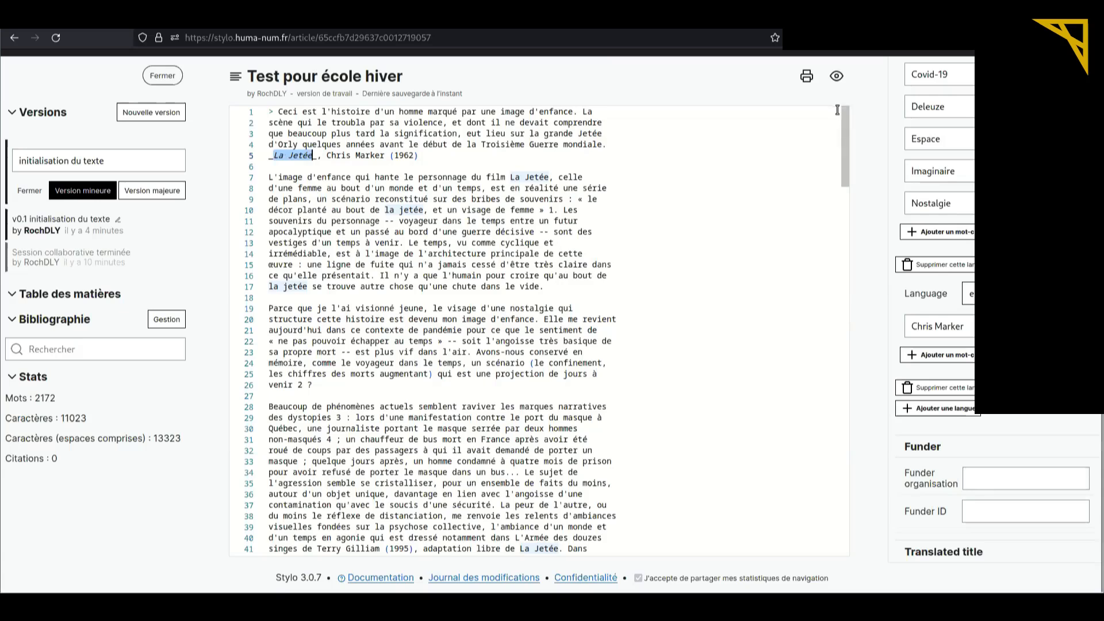
Preview the article and compare the rendered opening quotation with the original on the Sens public page.
{"action": "left_click", "coordinate": [837, 76]}
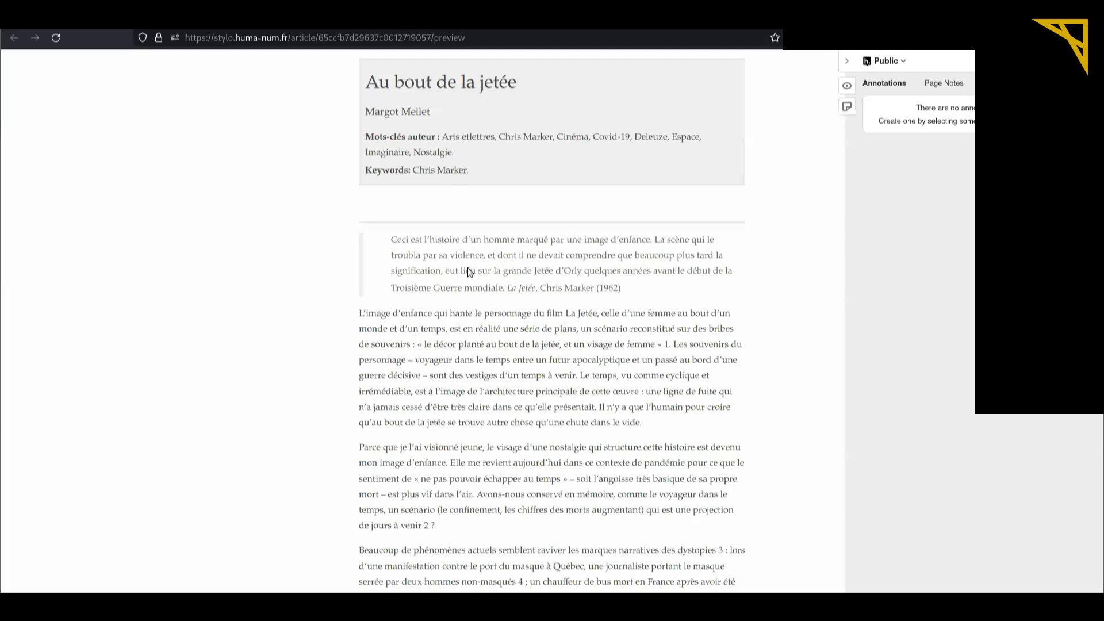
{"action": "mouse_move", "coordinate": [630, 292]}
{"action": "left_mouse_down"}
{"action": "mouse_move", "coordinate": [564, 266]}
{"action": "mouse_move", "coordinate": [443, 271]}
{"action": "mouse_move", "coordinate": [385, 244]}
{"action": "left_mouse_up"}
{"action": "left_click_drag", "start_coordinate": [509, 287], "coordinate": [537, 288]}
{"action": "left_click", "coordinate": [410, 254]}
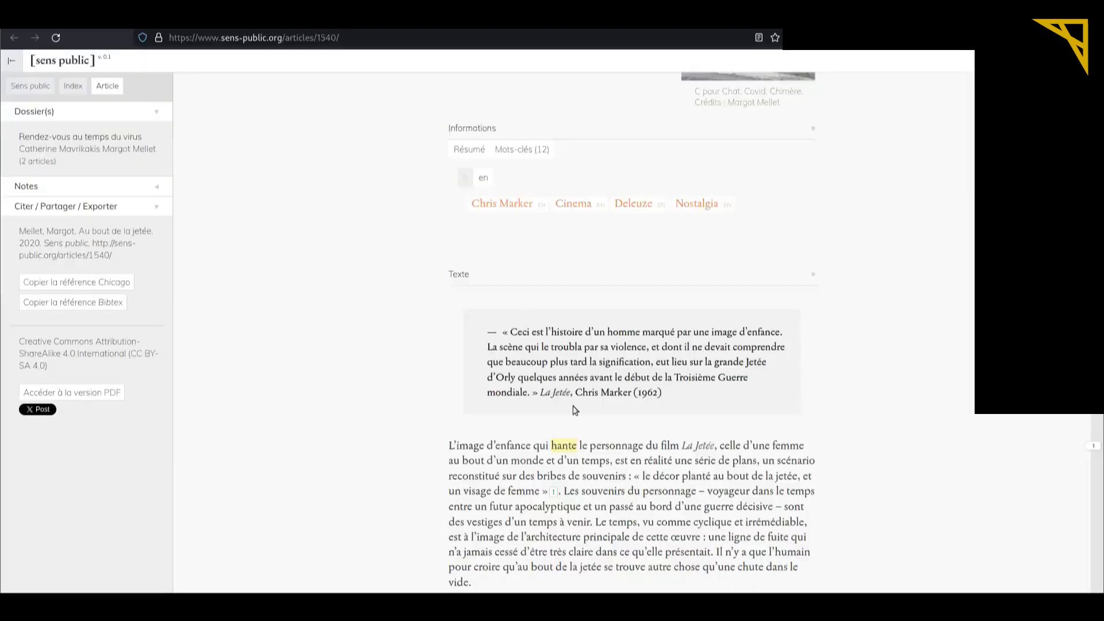
{"action": "scroll", "coordinate": [573, 407], "scroll_direction": "down", "scroll_amount": 3}
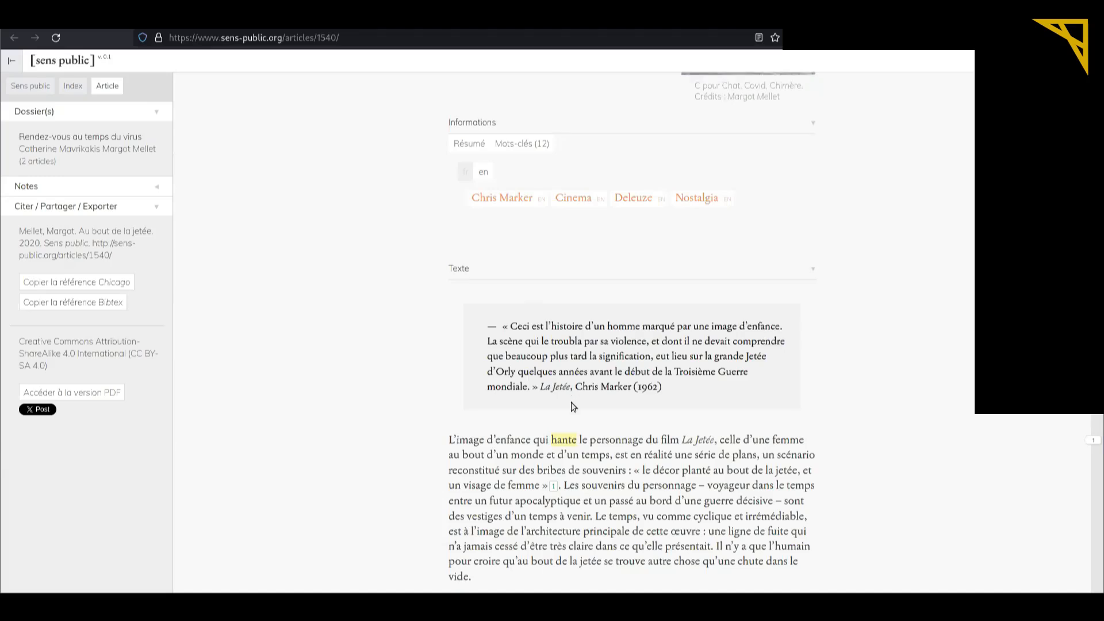
{"action": "scroll", "coordinate": [574, 408], "scroll_direction": "up", "scroll_amount": 1}
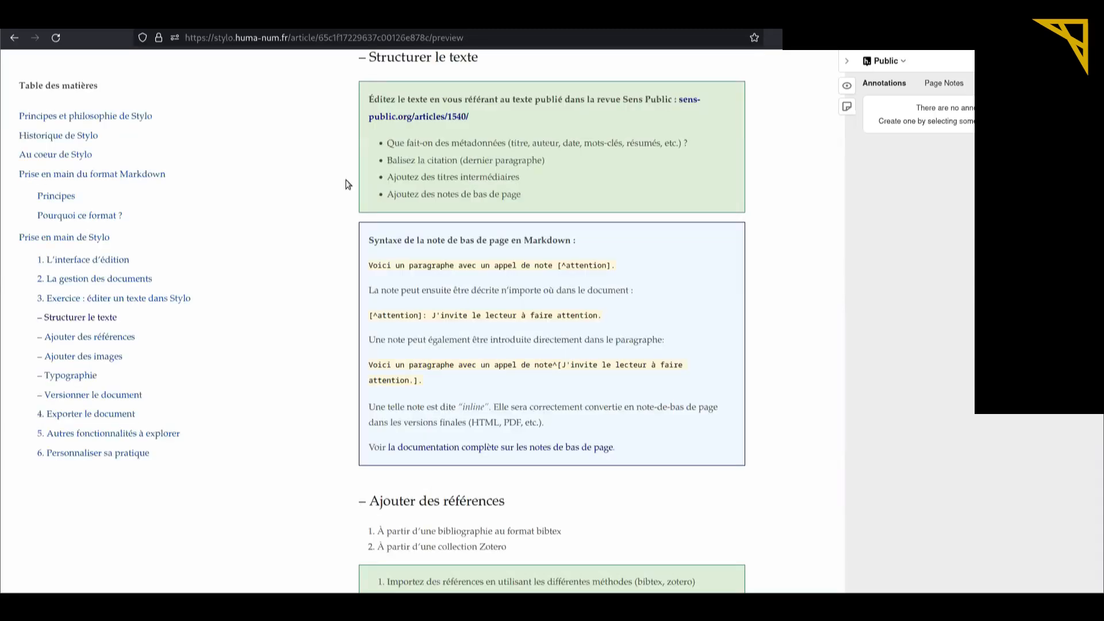
Examine the course guide's Markdown footnote syntax, both referenced and inline, and its section on adding references.
{"action": "scroll", "coordinate": [348, 184], "scroll_direction": "down", "scroll_amount": 2}
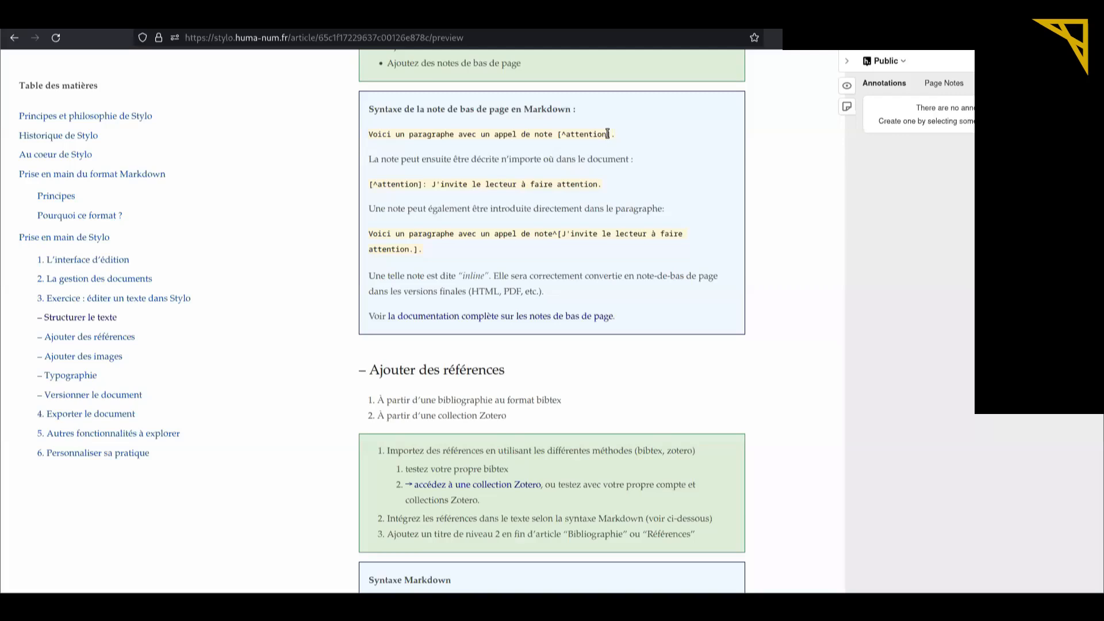
{"action": "left_click_drag", "start_coordinate": [611, 134], "coordinate": [560, 136]}
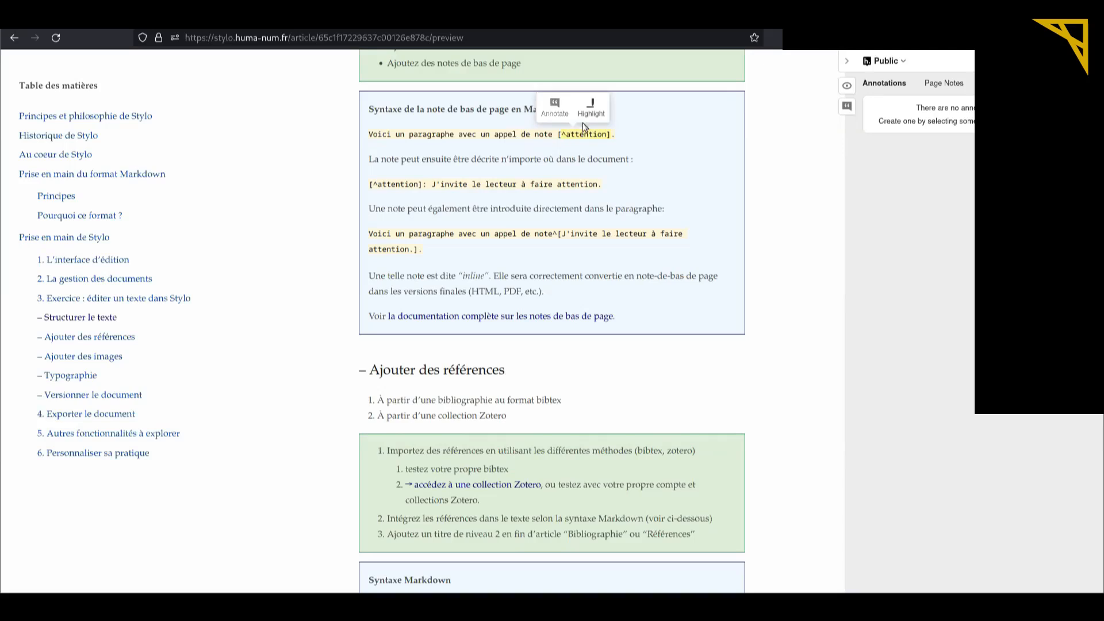
{"action": "double_click", "coordinate": [580, 136]}
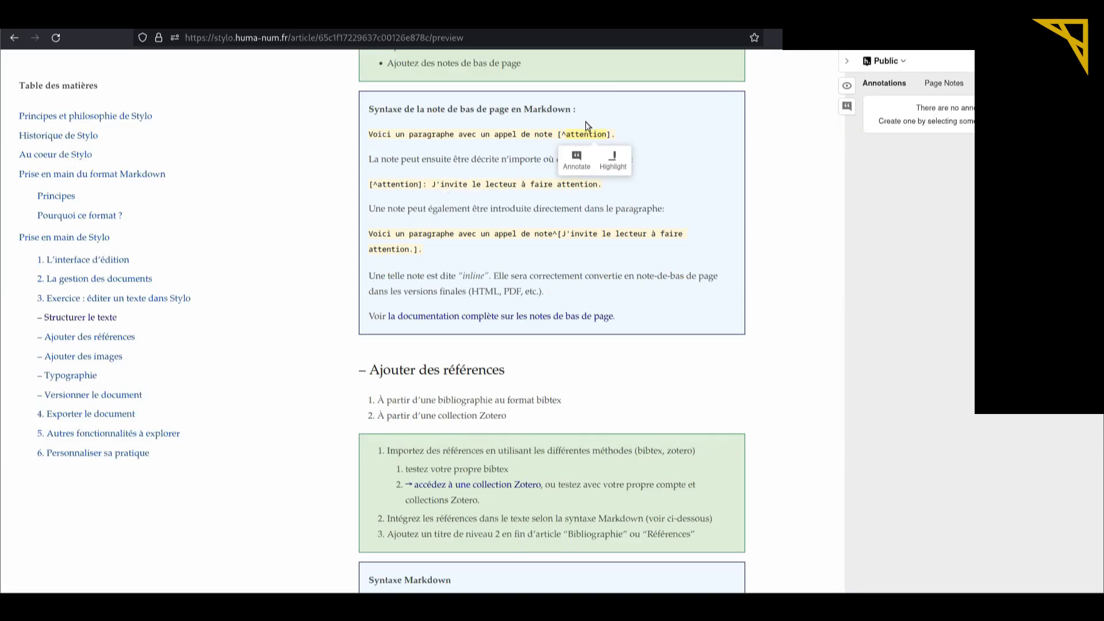
{"action": "double_click", "coordinate": [385, 184]}
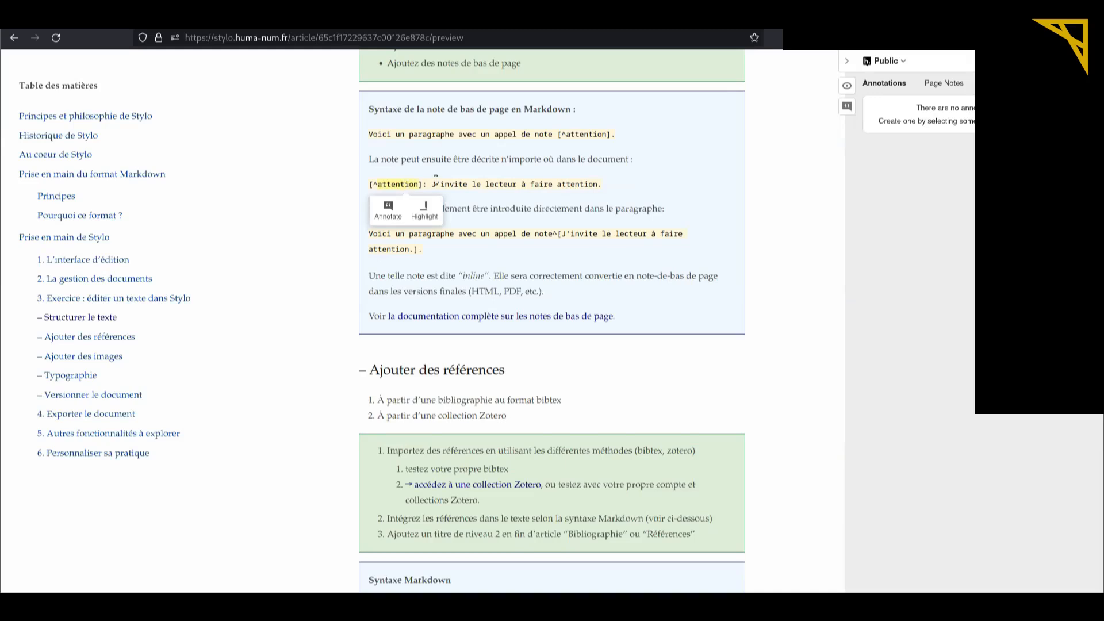
{"action": "mouse_move", "coordinate": [433, 186]}
{"action": "left_mouse_down"}
{"action": "mouse_move", "coordinate": [549, 197]}
{"action": "mouse_move", "coordinate": [586, 185]}
{"action": "left_mouse_up"}
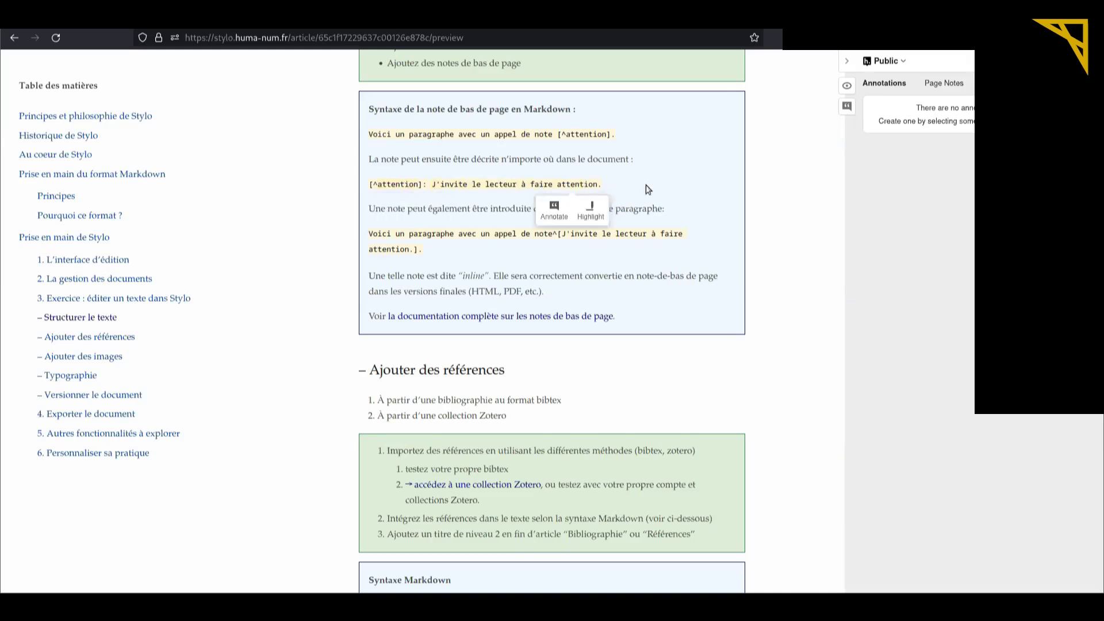
{"action": "left_click", "coordinate": [646, 186]}
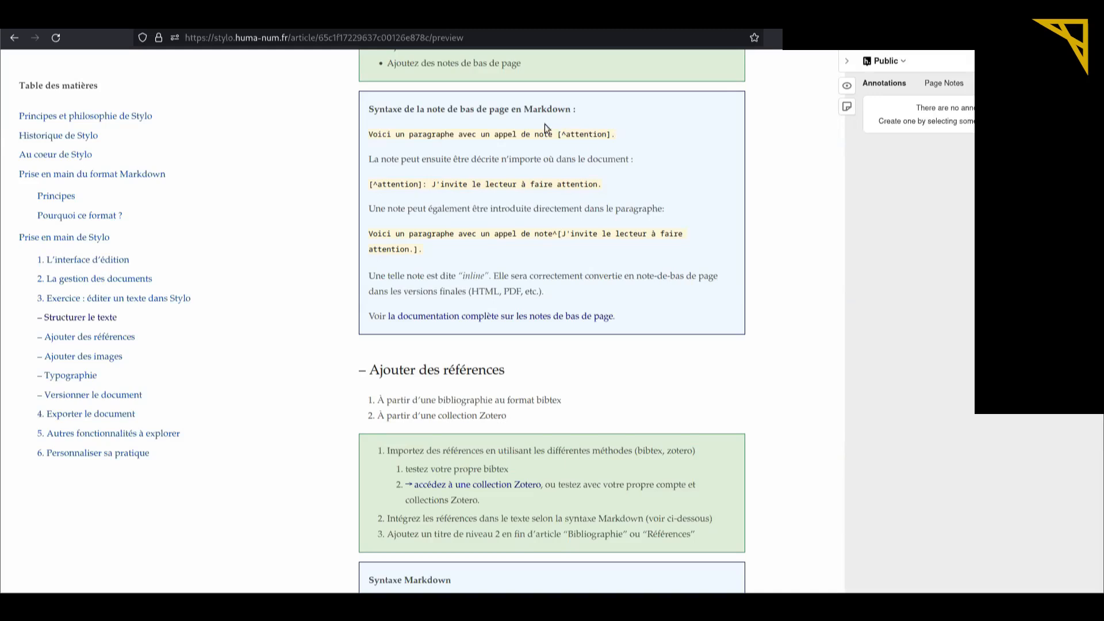
{"action": "left_click_drag", "start_coordinate": [561, 236], "coordinate": [413, 248]}
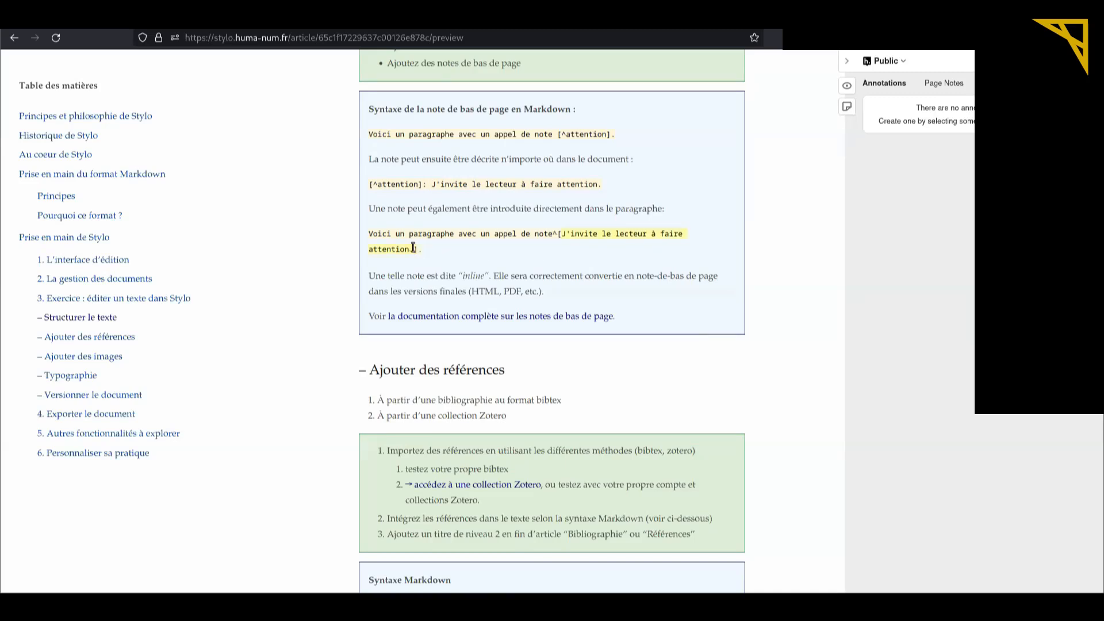
{"action": "left_click", "coordinate": [526, 243]}
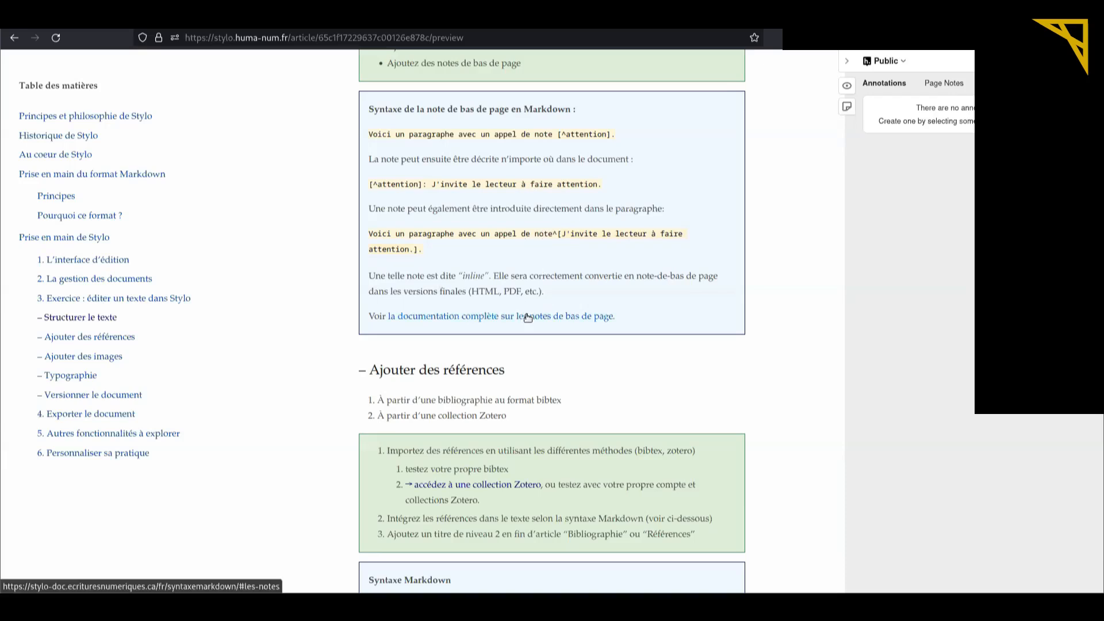
{"action": "left_click", "coordinate": [848, 62]}
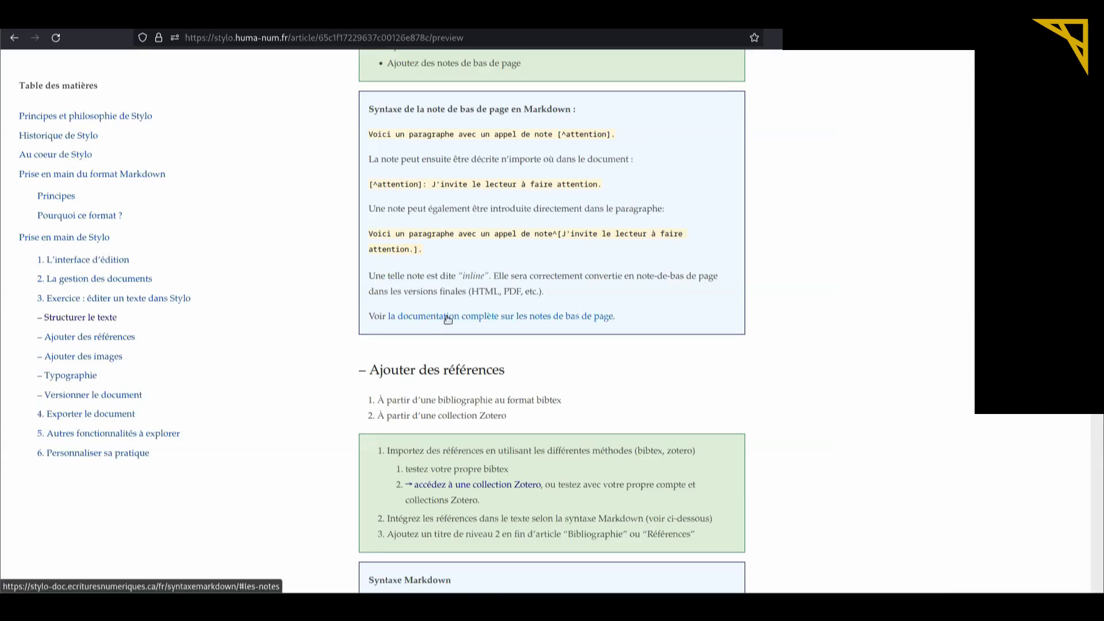
{"action": "scroll", "coordinate": [573, 311], "scroll_direction": "down", "scroll_amount": 2}
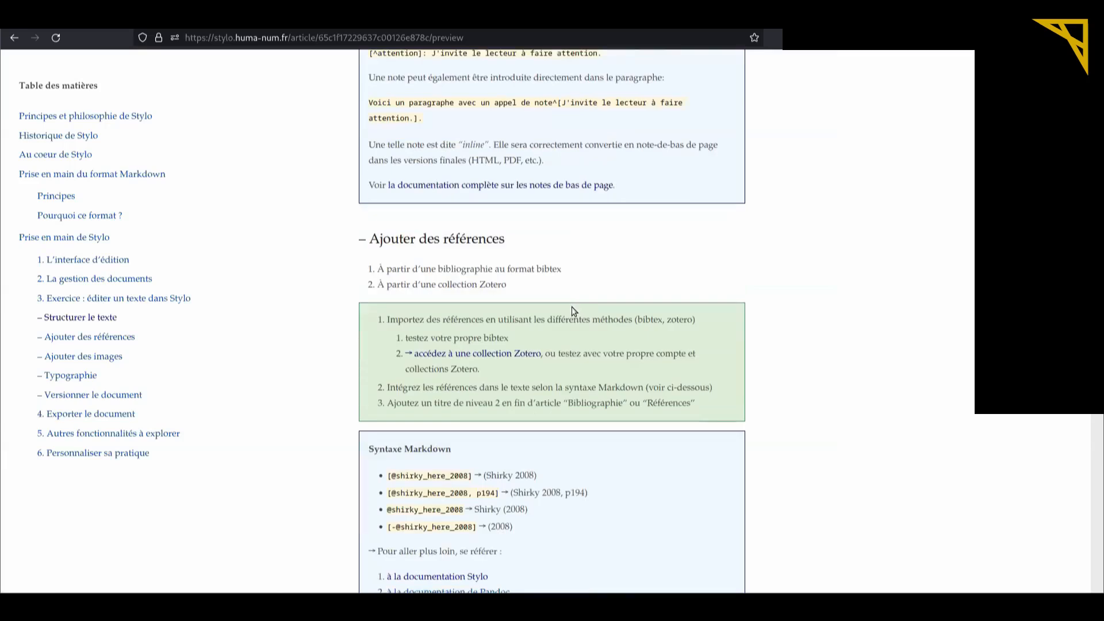
{"action": "scroll", "coordinate": [573, 311], "scroll_direction": "down", "scroll_amount": 2}
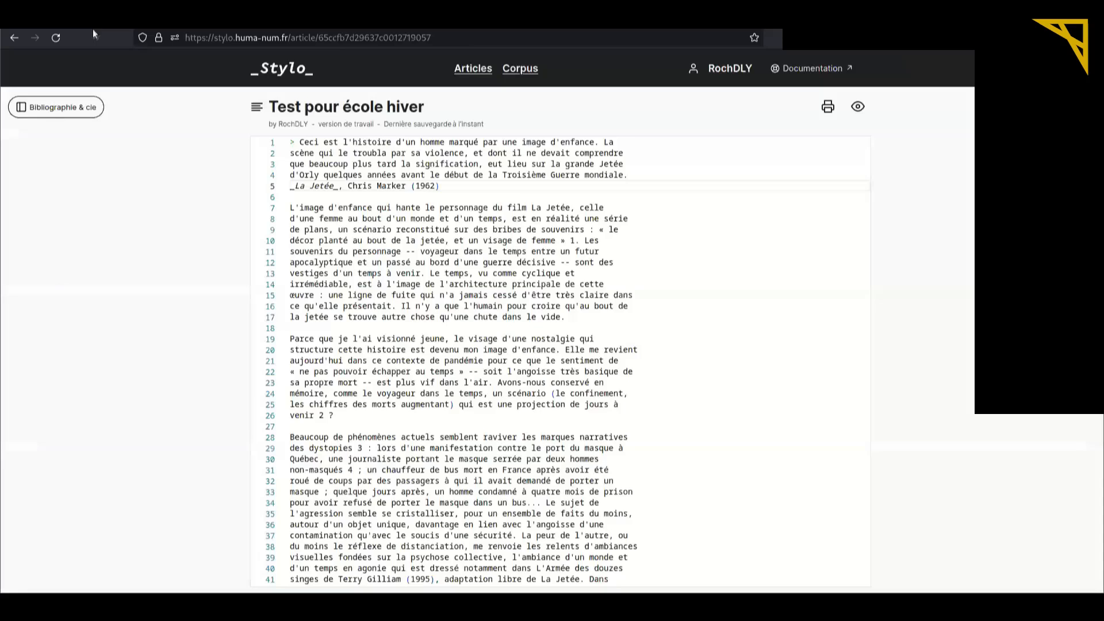
Open the article's bibliography manager and examine the Zotero import options for account collections and public collection URLs.
{"action": "left_click", "coordinate": [58, 109]}
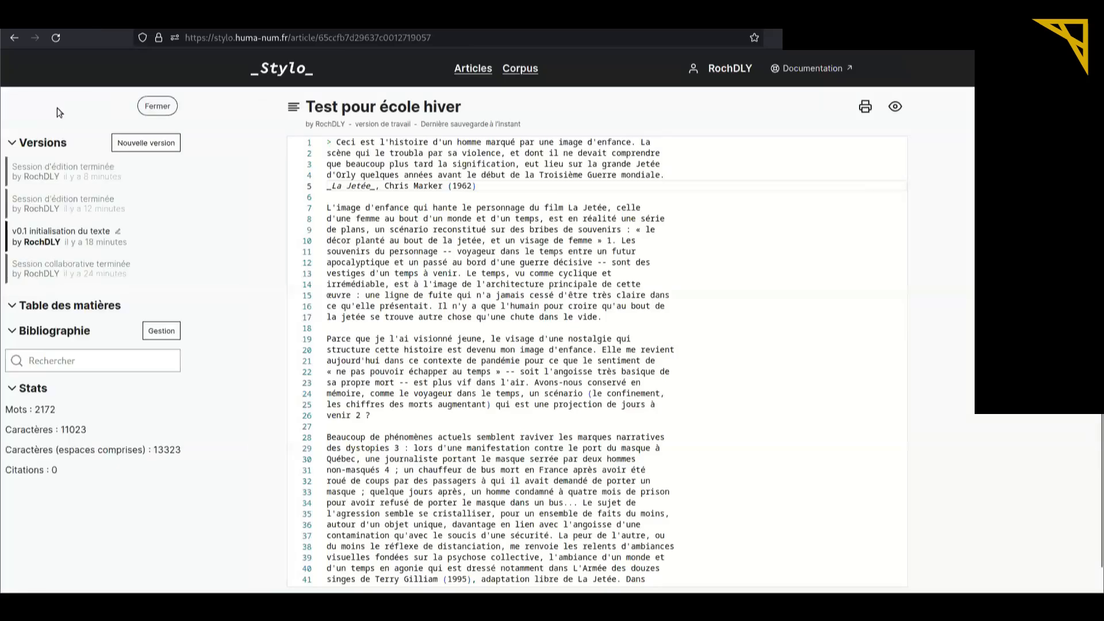
{"action": "left_click", "coordinate": [165, 332]}
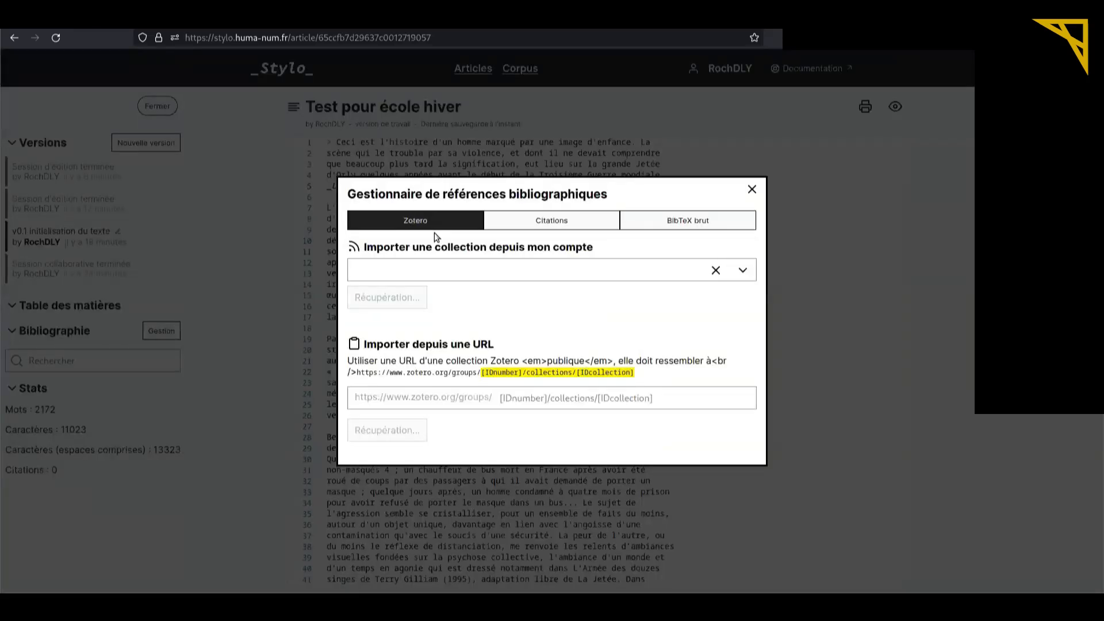
{"action": "left_click", "coordinate": [504, 405]}
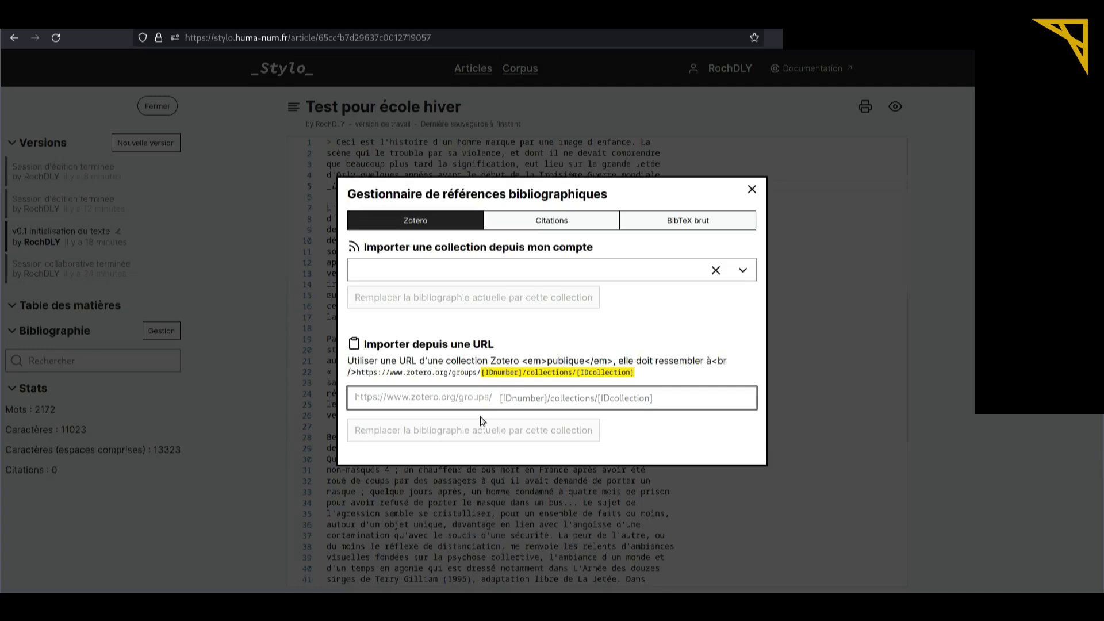
{"action": "left_click", "coordinate": [540, 396]}
{"action": "left_click", "coordinate": [744, 274]}
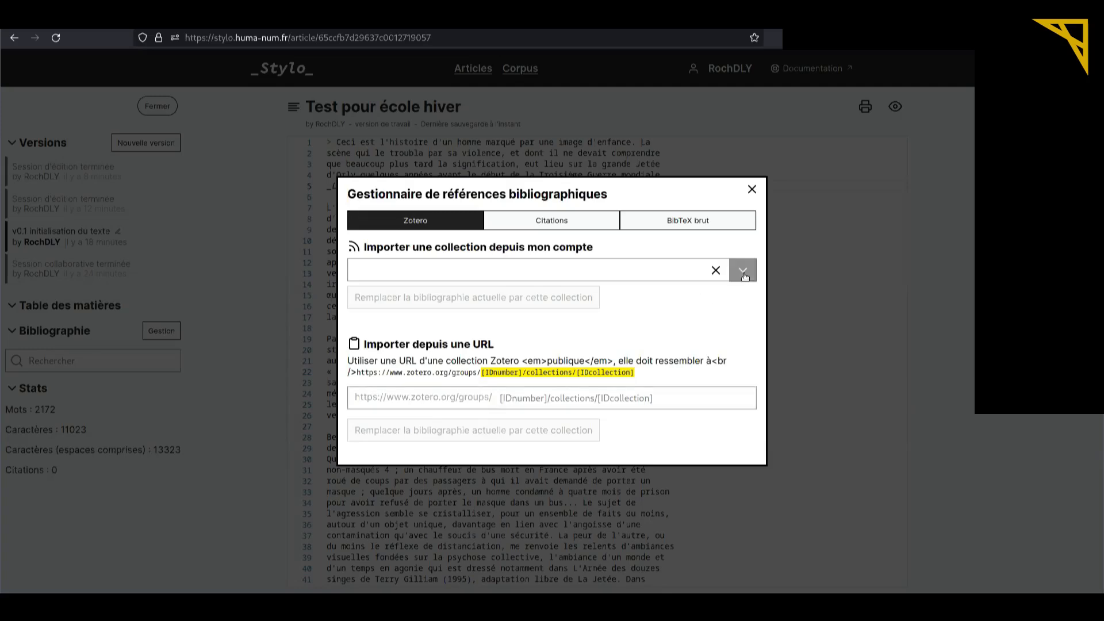
{"action": "scroll", "coordinate": [562, 332], "scroll_direction": "down", "scroll_amount": 2}
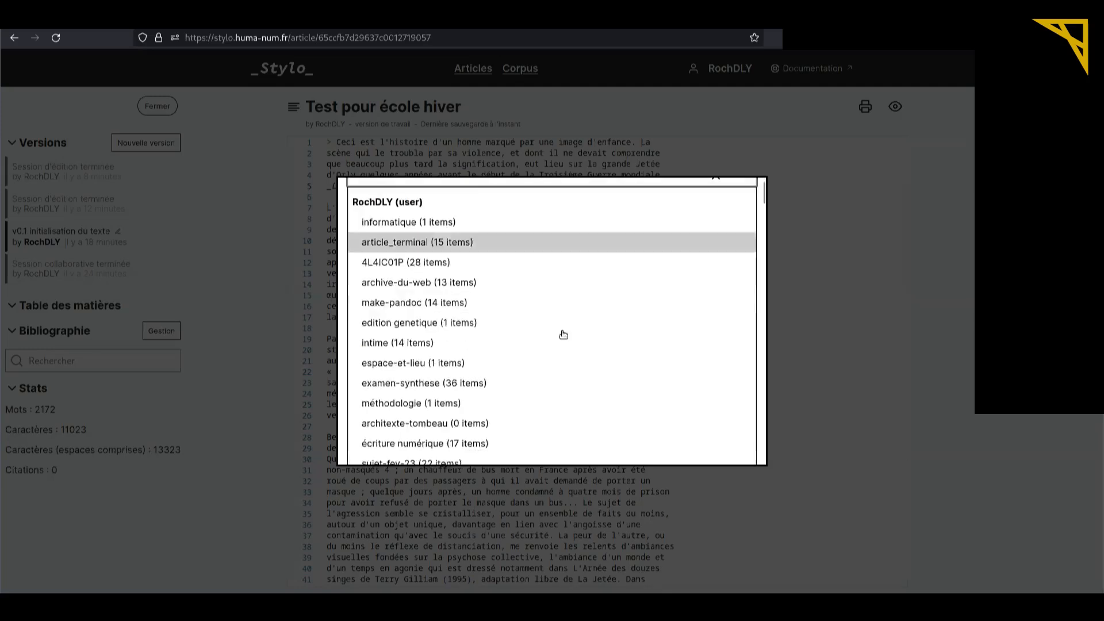
{"action": "scroll", "coordinate": [564, 334], "scroll_direction": "up", "scroll_amount": 2}
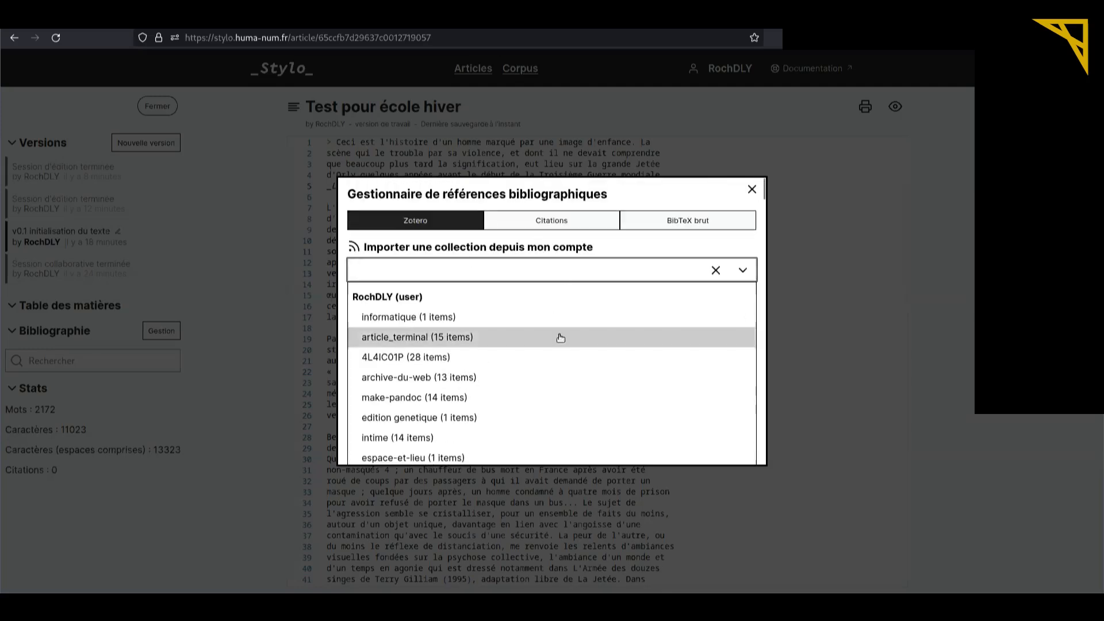
{"action": "scroll", "coordinate": [562, 337], "scroll_direction": "down", "scroll_amount": 1}
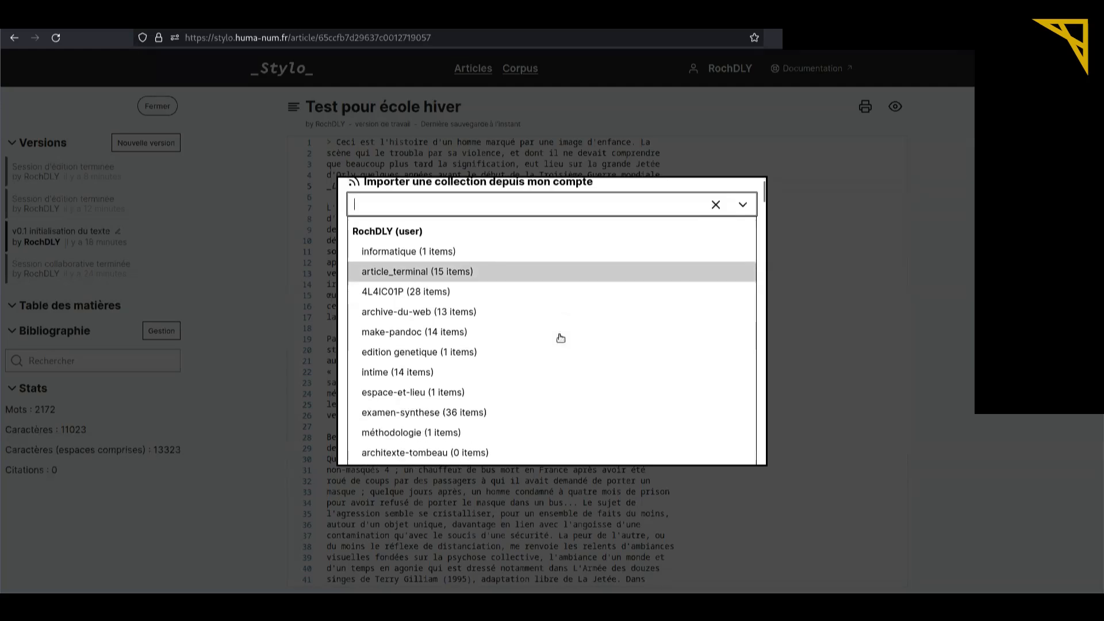
{"action": "left_click", "coordinate": [742, 205]}
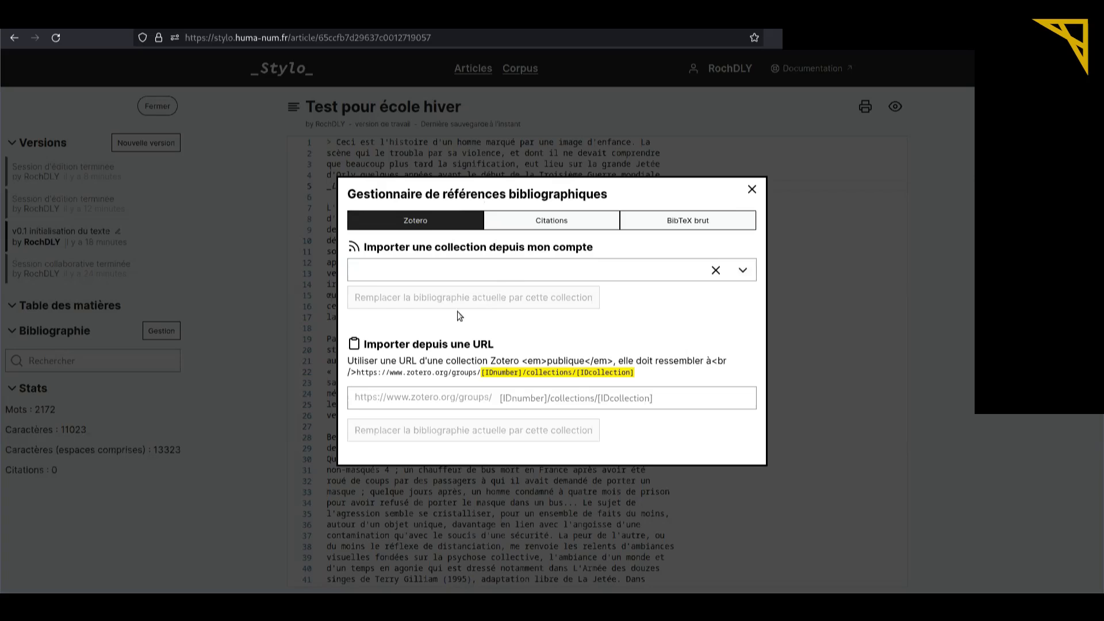
Replace the article's current bibliography with the account's Zotero collection "identite-num".
{"action": "left_click", "coordinate": [743, 270]}
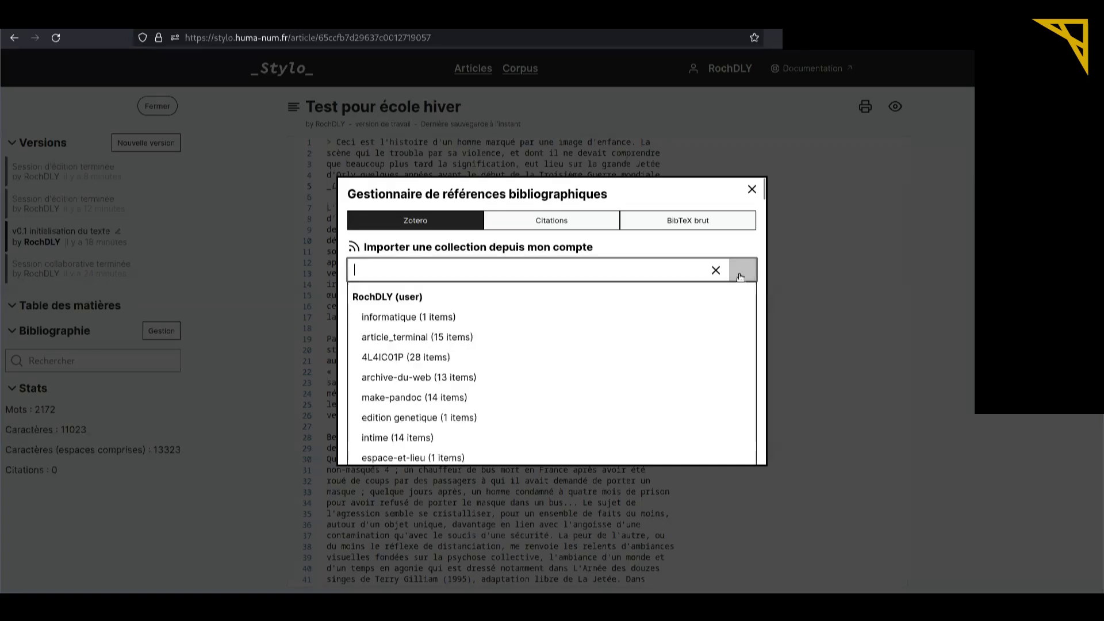
{"action": "scroll", "coordinate": [577, 365], "scroll_direction": "down", "scroll_amount": 3}
{"action": "scroll", "coordinate": [577, 364], "scroll_direction": "down", "scroll_amount": 1}
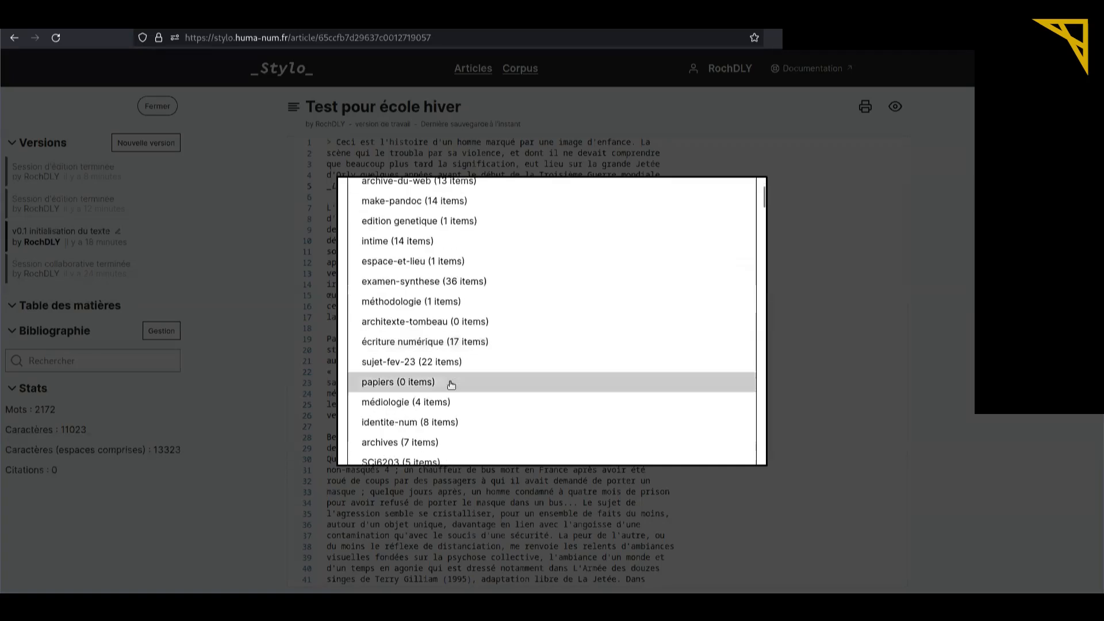
{"action": "scroll", "coordinate": [450, 291], "scroll_direction": "down", "scroll_amount": 3}
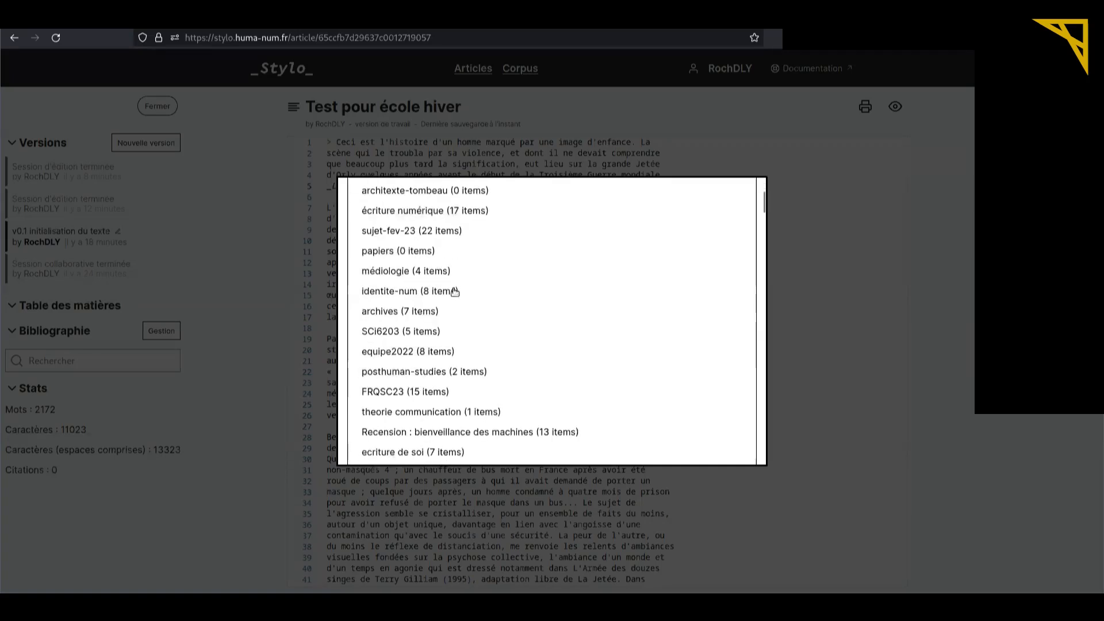
{"action": "left_click", "coordinate": [396, 294]}
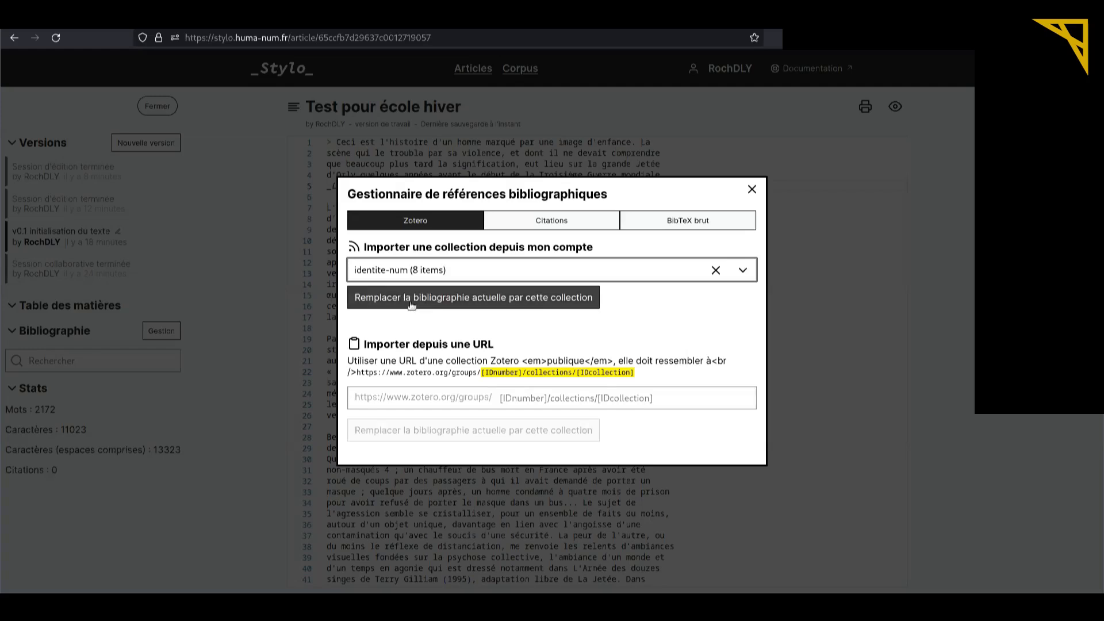
{"action": "left_click", "coordinate": [411, 305]}
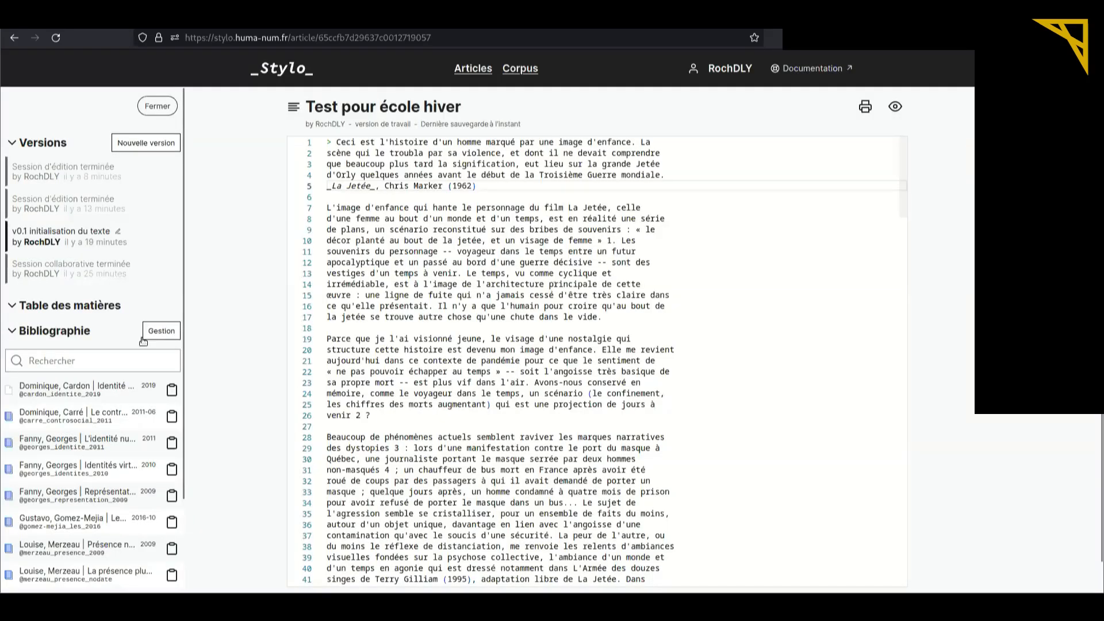
Examine the article's references in the bibliography manager, both as the citation list and as raw BibTeX entries.
{"action": "left_click", "coordinate": [161, 331]}
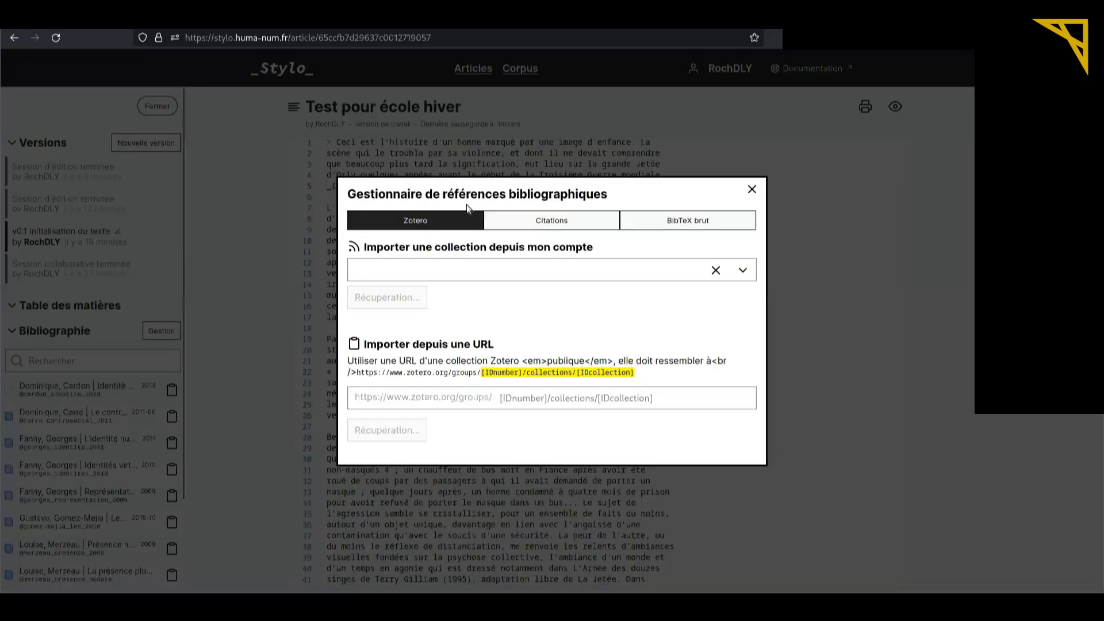
{"action": "left_click", "coordinate": [530, 224]}
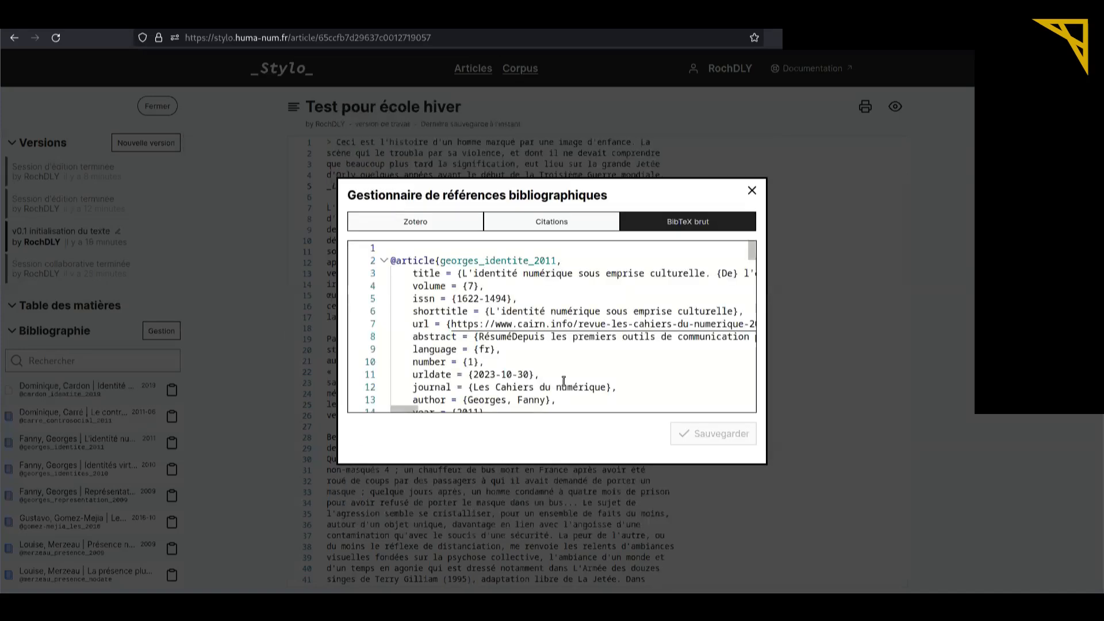
{"action": "left_click", "coordinate": [552, 225]}
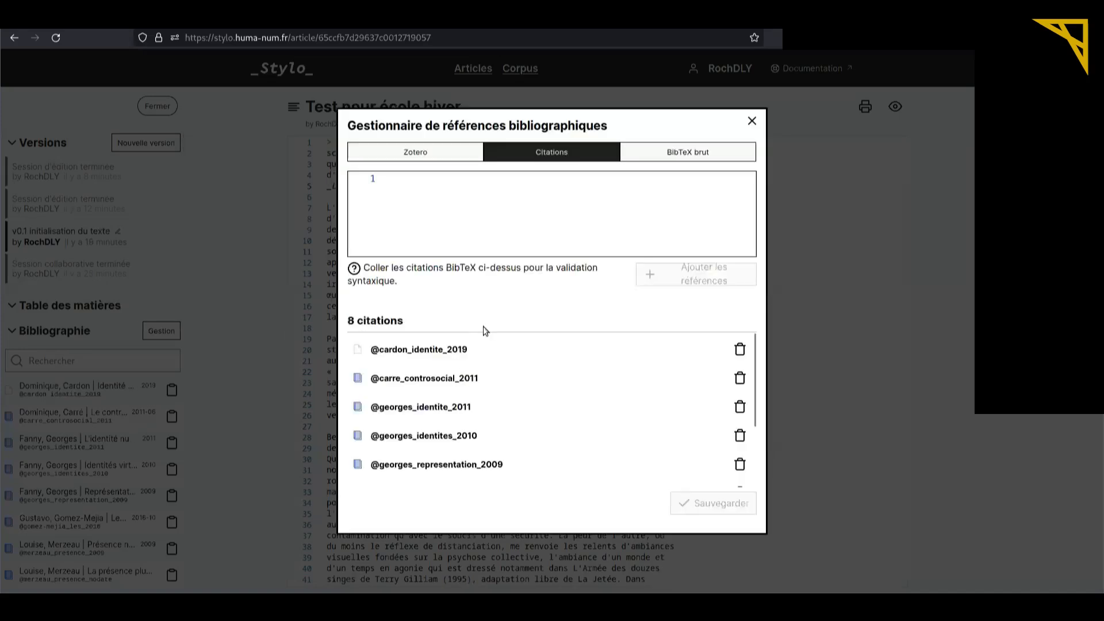
{"action": "scroll", "coordinate": [508, 338], "scroll_direction": "down", "scroll_amount": 3}
{"action": "scroll", "coordinate": [508, 338], "scroll_direction": "up", "scroll_amount": 3}
{"action": "left_click", "coordinate": [422, 211]}
{"action": "left_click", "coordinate": [663, 153]}
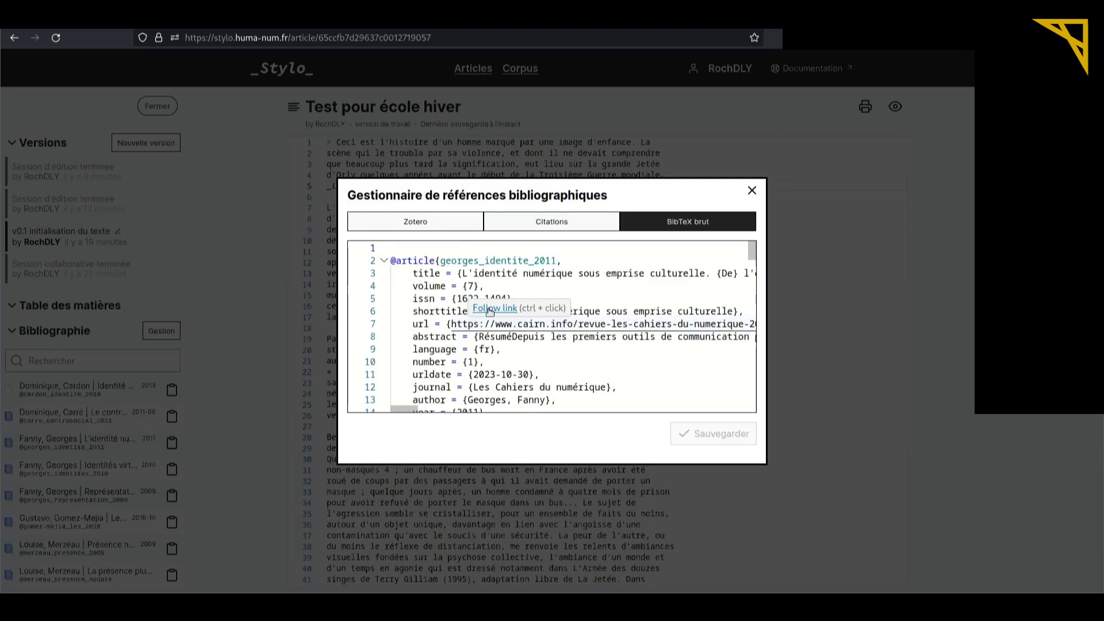
{"action": "scroll", "coordinate": [545, 289], "scroll_direction": "down", "scroll_amount": 5}
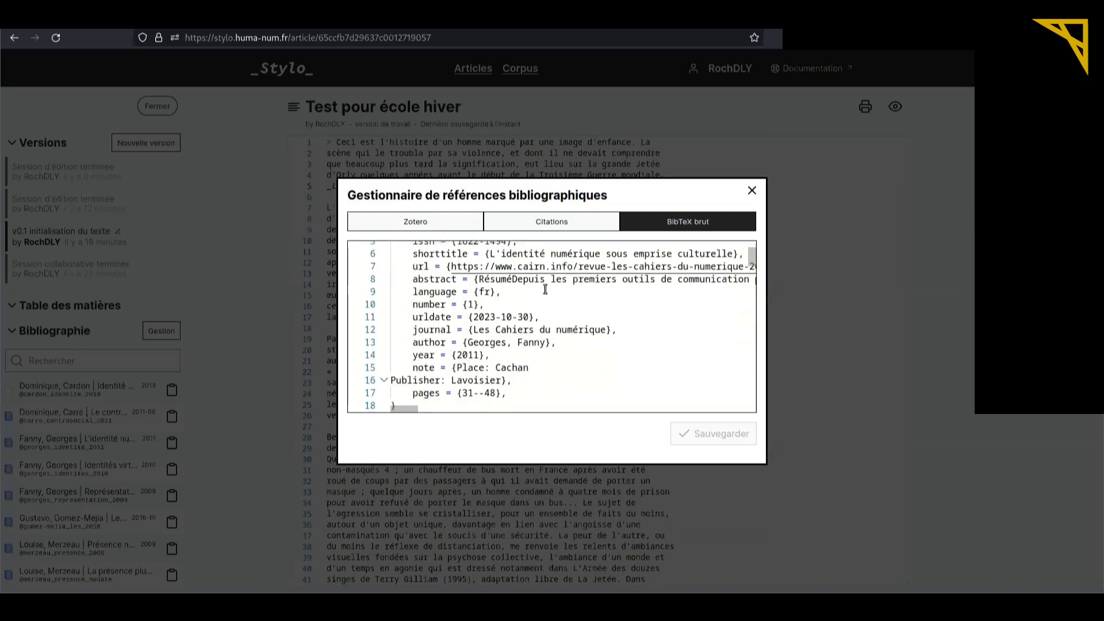
{"action": "scroll", "coordinate": [545, 290], "scroll_direction": "down", "scroll_amount": 2}
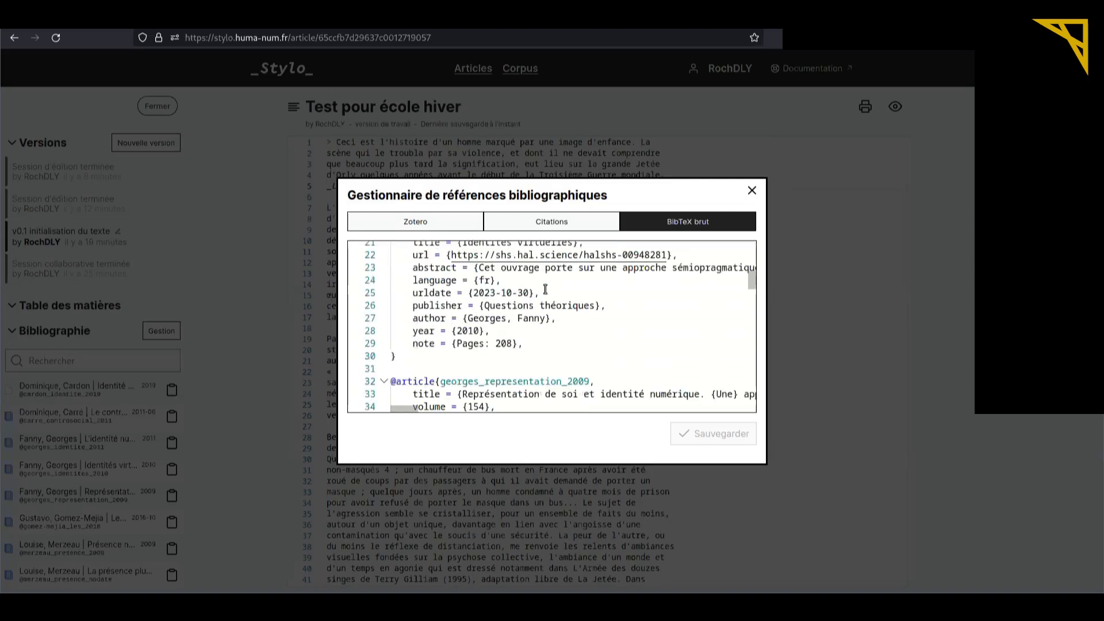
{"action": "scroll", "coordinate": [545, 289], "scroll_direction": "down", "scroll_amount": 2}
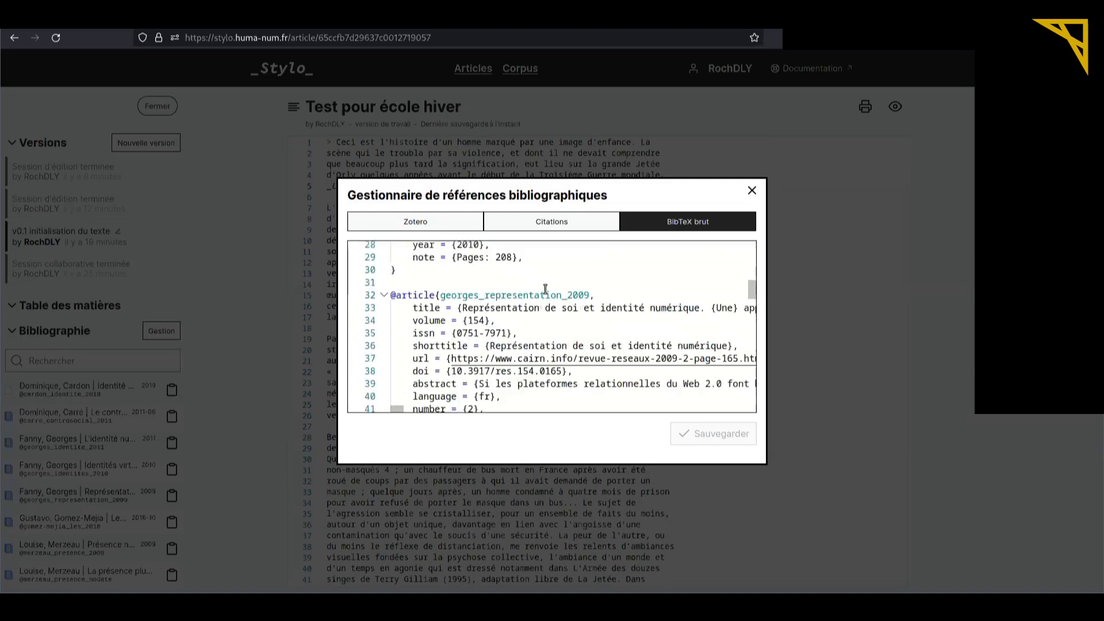
{"action": "scroll", "coordinate": [545, 289], "scroll_direction": "down", "scroll_amount": 1}
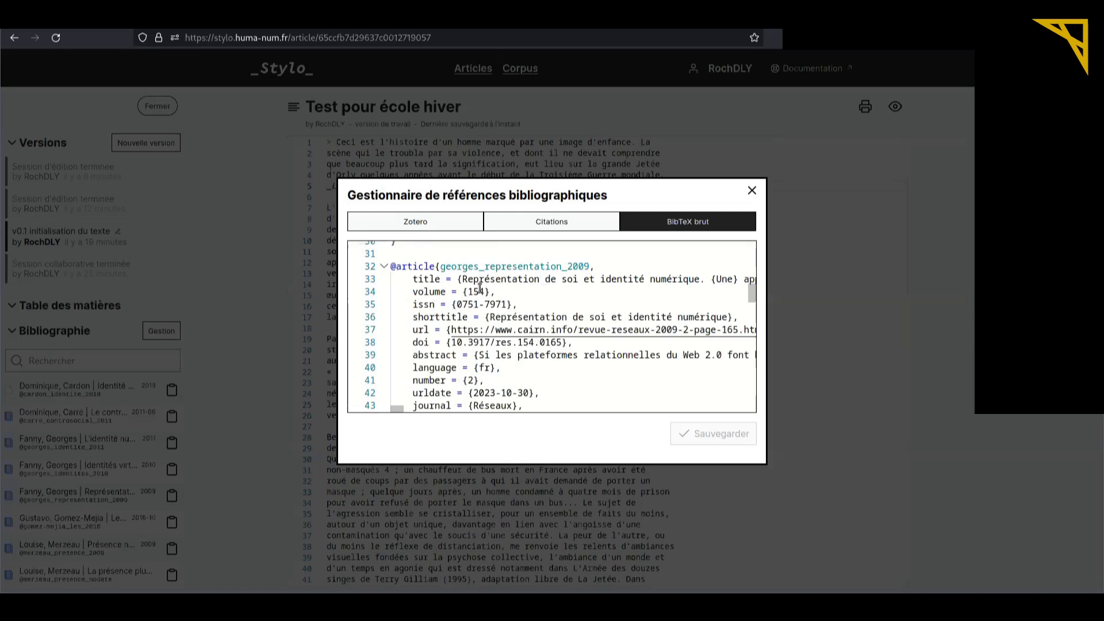
Make "identité" plural in the title of the raw BibTeX entry georges_representation_2009 and save the bibliography.
{"action": "left_click", "coordinate": [645, 280]}
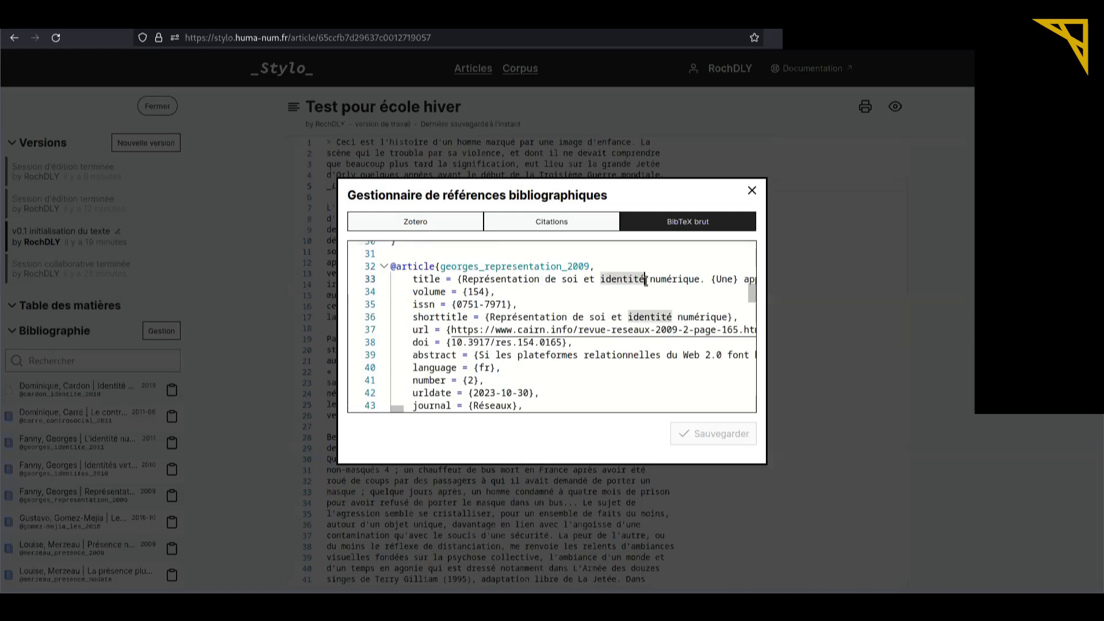
{"action": "key", "text": "Right"}
{"action": "key", "text": "Right"}
{"action": "key", "text": "Right"}
{"action": "type", "text": "s"}
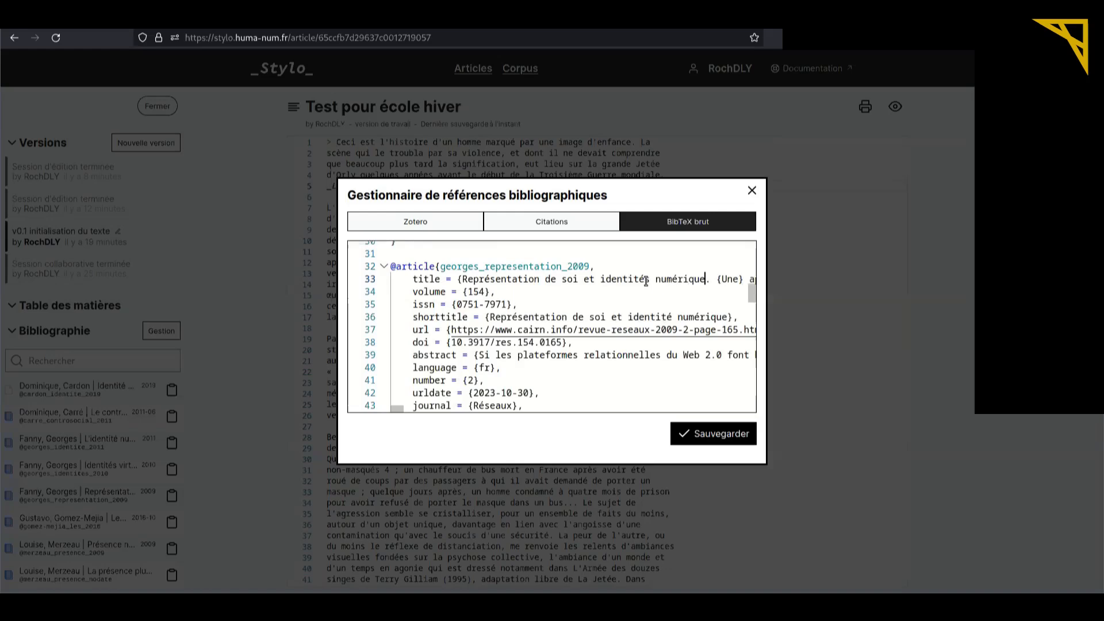
{"action": "key", "text": "BackSpace"}
{"action": "left_click", "coordinate": [704, 433]}
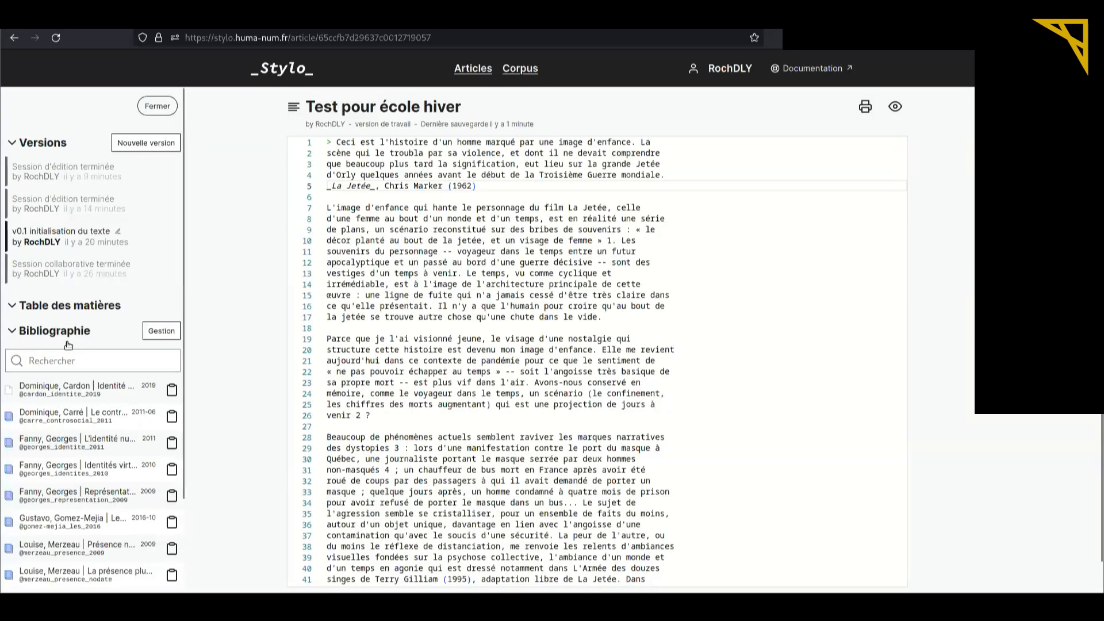
Import the Zotero collection "identite-num" from the account again, replacing the manually edited bibliography.
{"action": "left_click", "coordinate": [161, 332]}
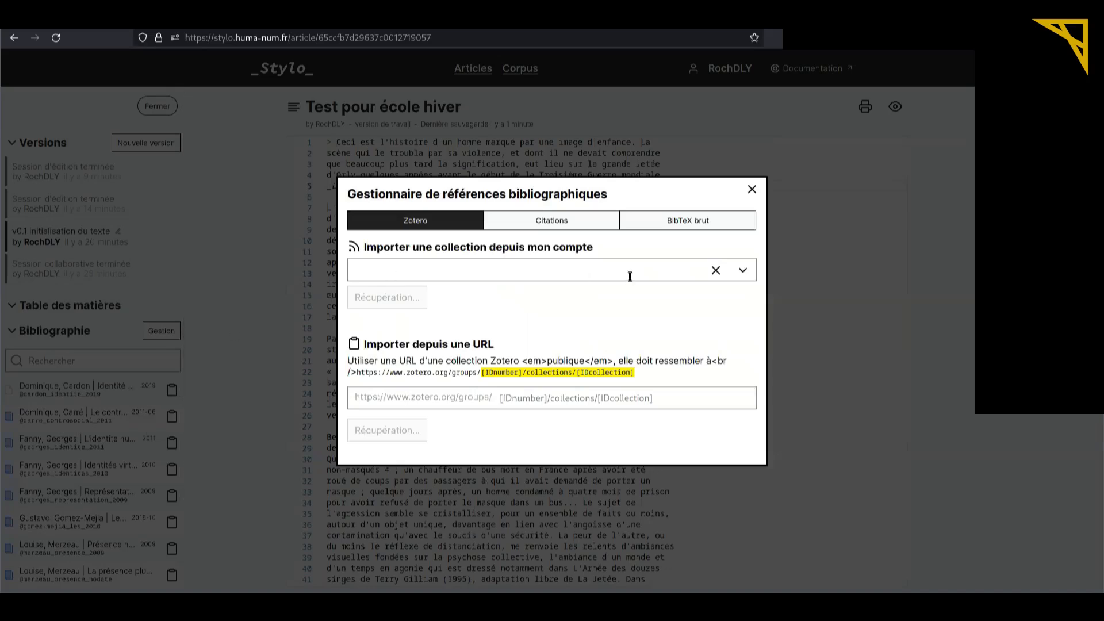
{"action": "left_click", "coordinate": [742, 270]}
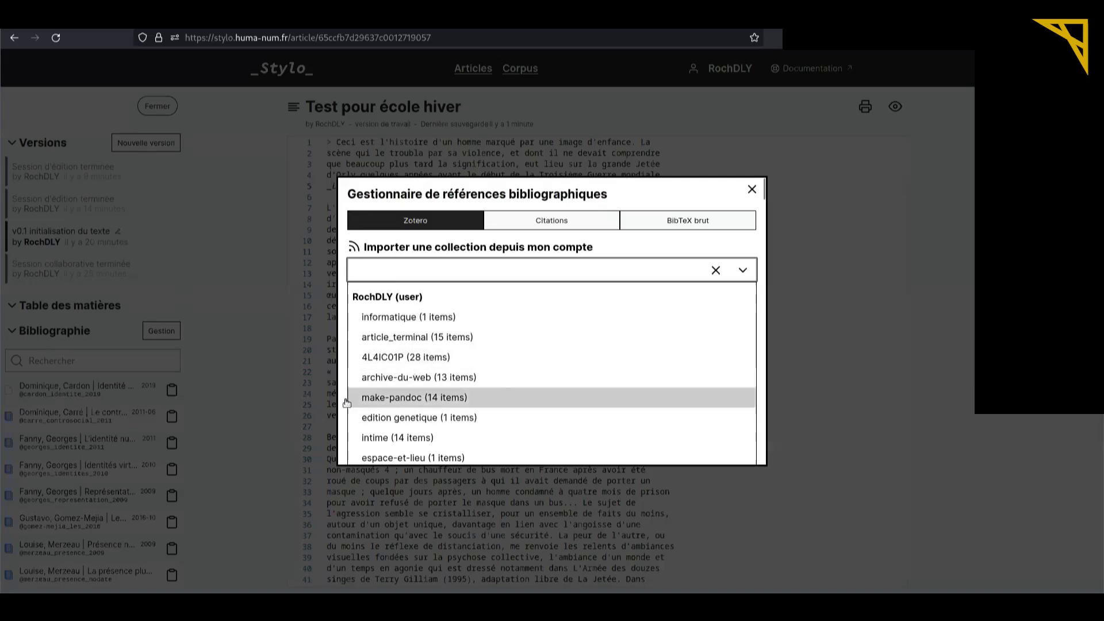
{"action": "scroll", "coordinate": [493, 377], "scroll_direction": "down", "scroll_amount": 3}
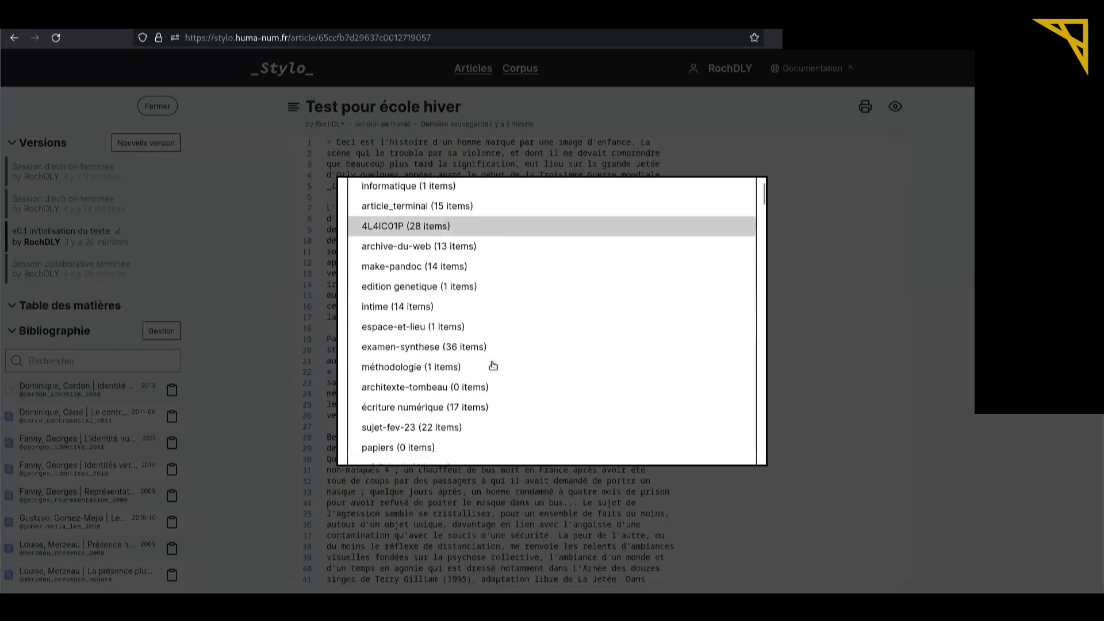
{"action": "scroll", "coordinate": [490, 327], "scroll_direction": "down", "scroll_amount": 2}
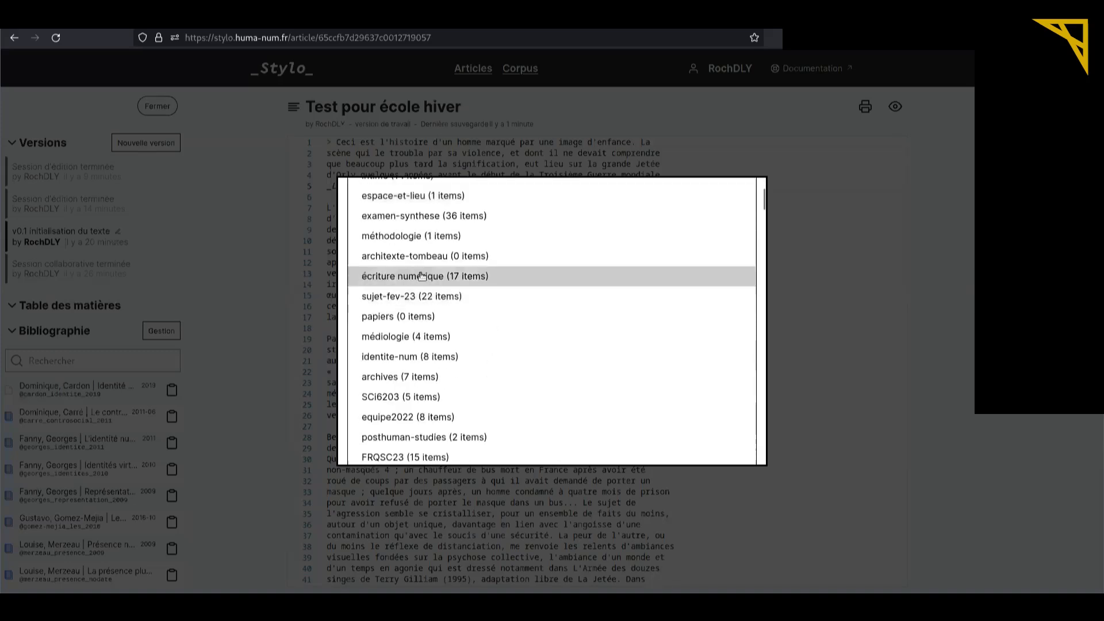
{"action": "left_click", "coordinate": [474, 365]}
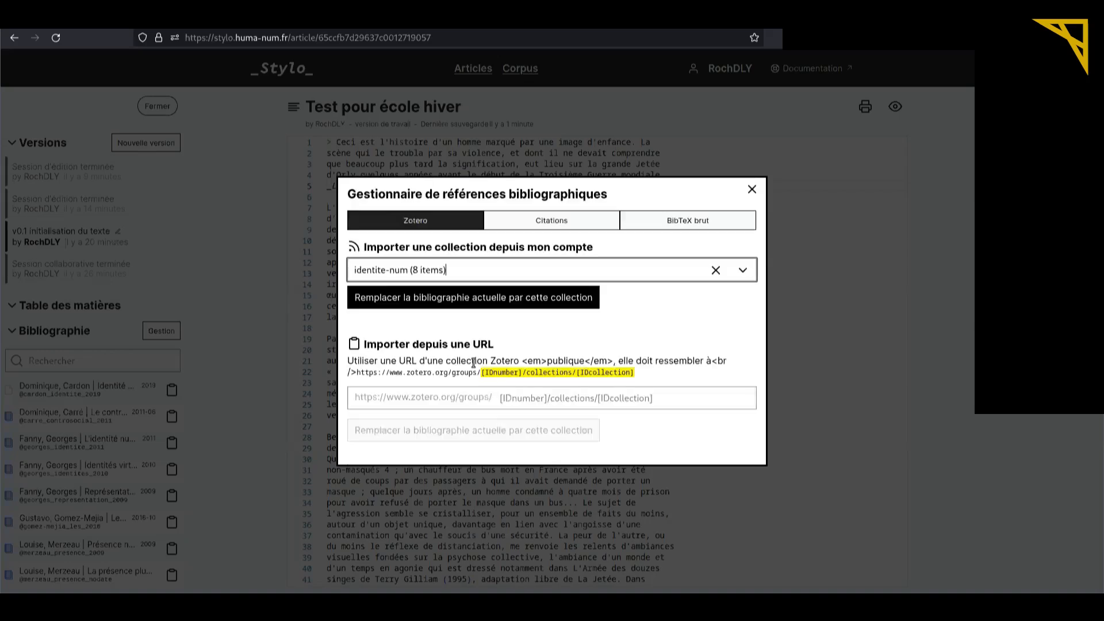
{"action": "left_click", "coordinate": [402, 305]}
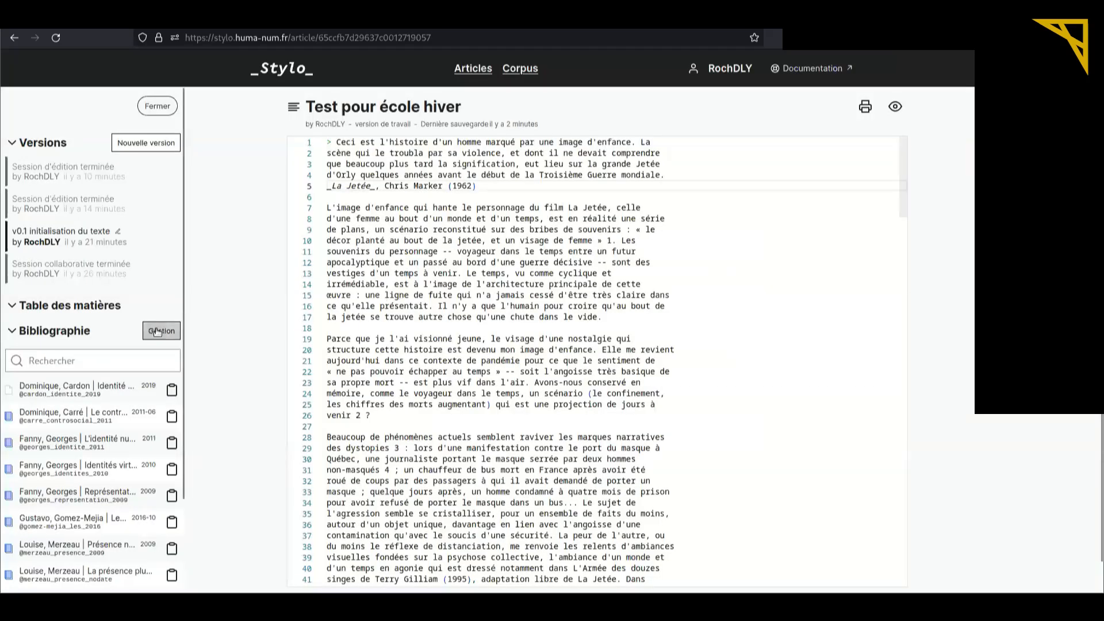
Check the reimported references in the citation list and raw BibTeX, and close the bibliography manager.
{"action": "left_click", "coordinate": [158, 332]}
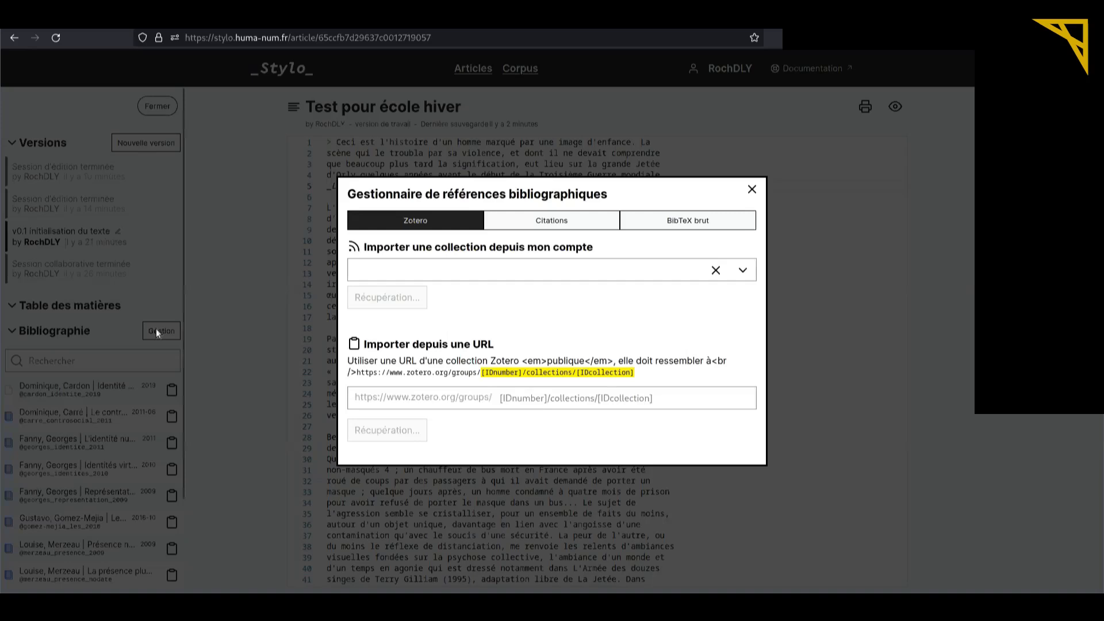
{"action": "left_click", "coordinate": [551, 224]}
{"action": "left_click", "coordinate": [672, 159]}
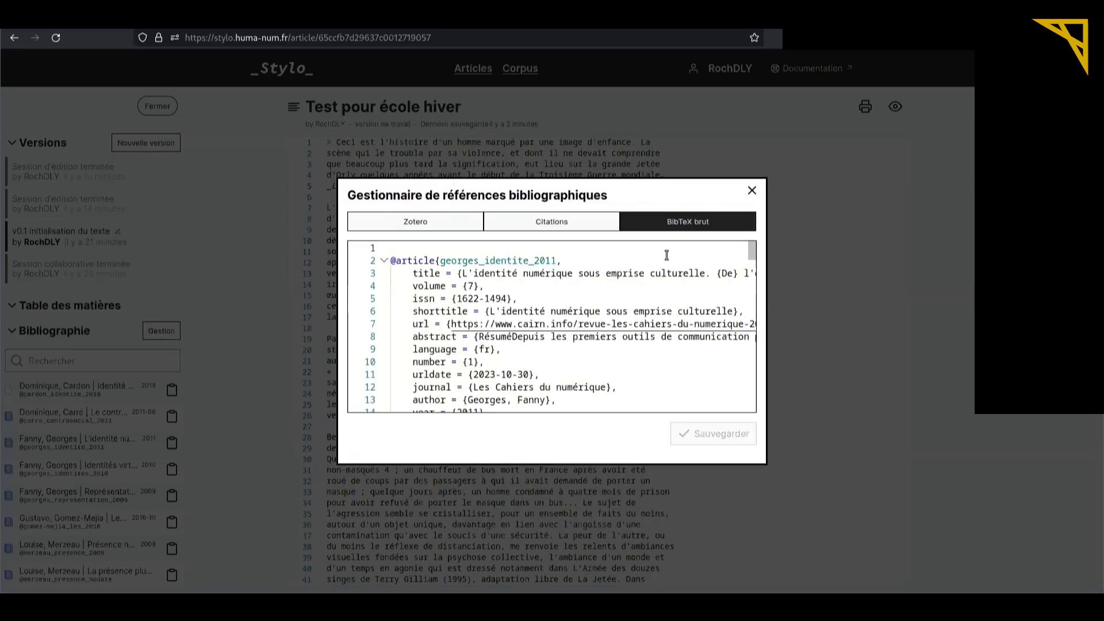
{"action": "left_click", "coordinate": [751, 190]}
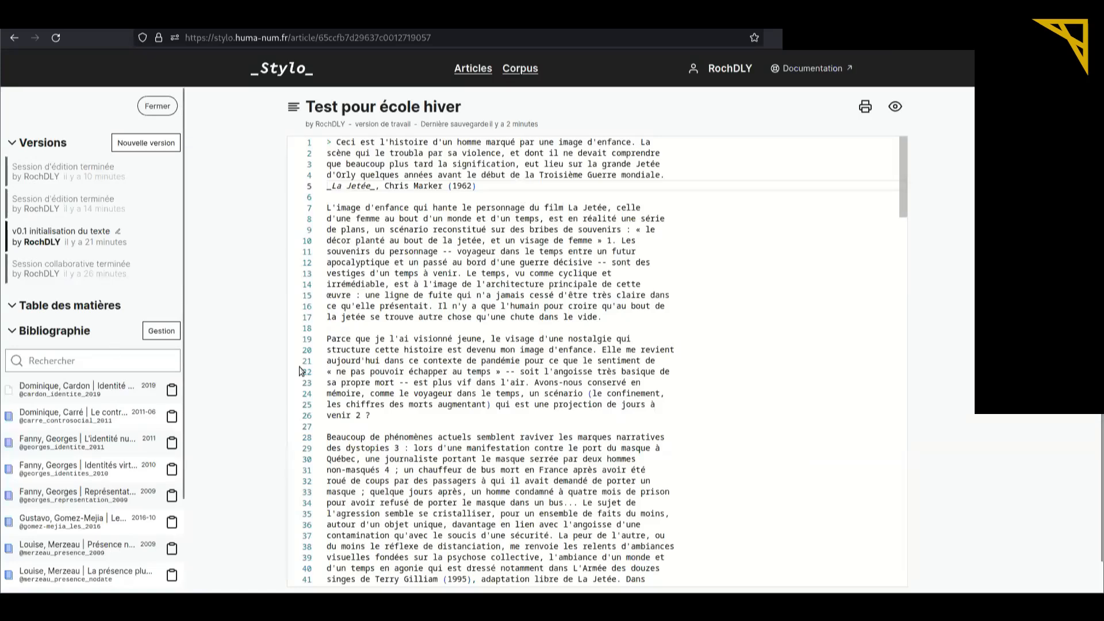
{"action": "left_click", "coordinate": [486, 189]}
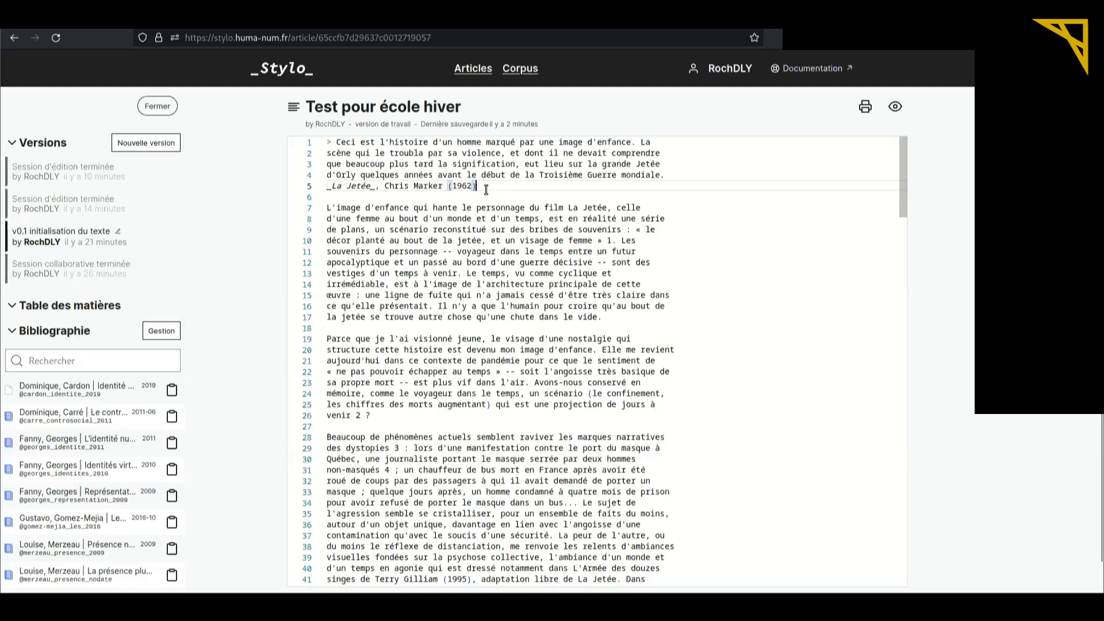
{"action": "key", "text": "Return"}
{"action": "key", "text": "Return"}
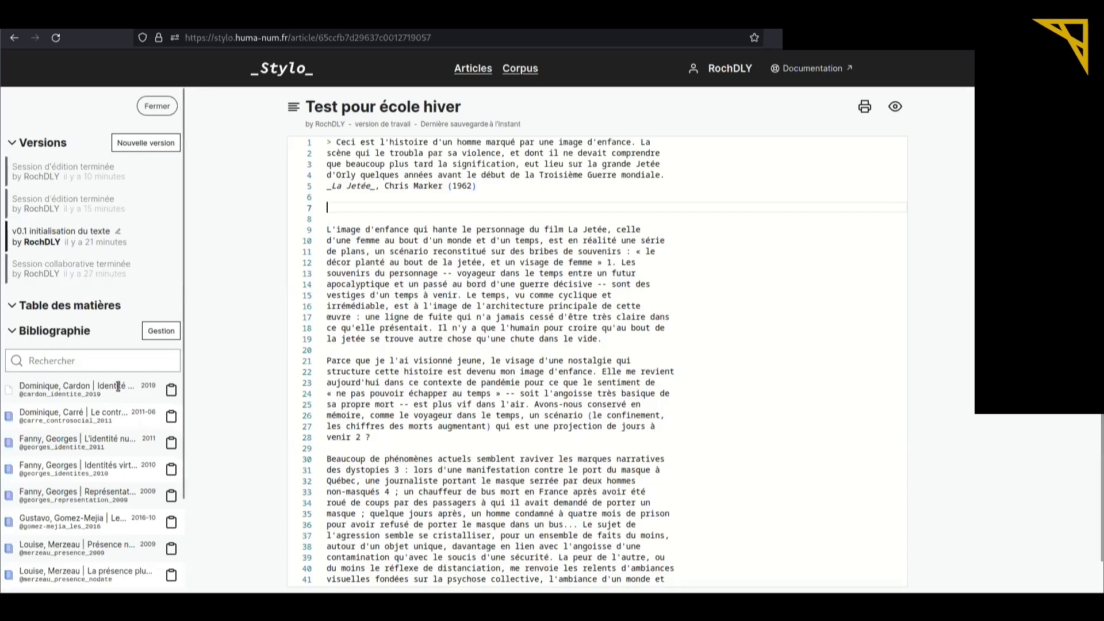
{"action": "type", "text": "["}
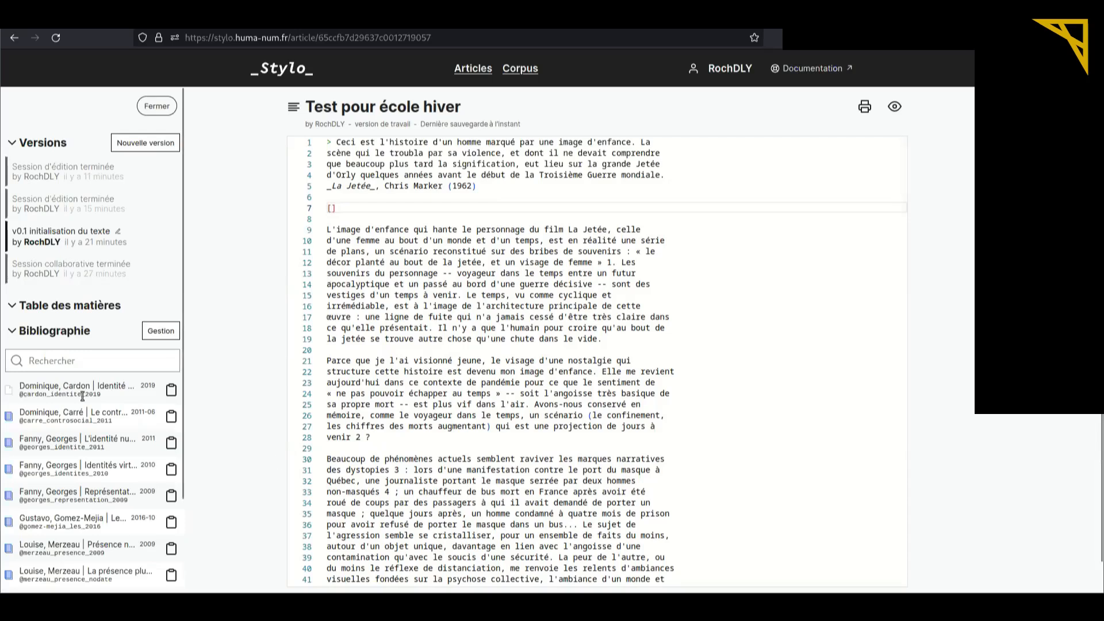
{"action": "left_click_drag", "start_coordinate": [111, 398], "coordinate": [19, 391]}
{"action": "key", "text": "ctrl+c"}
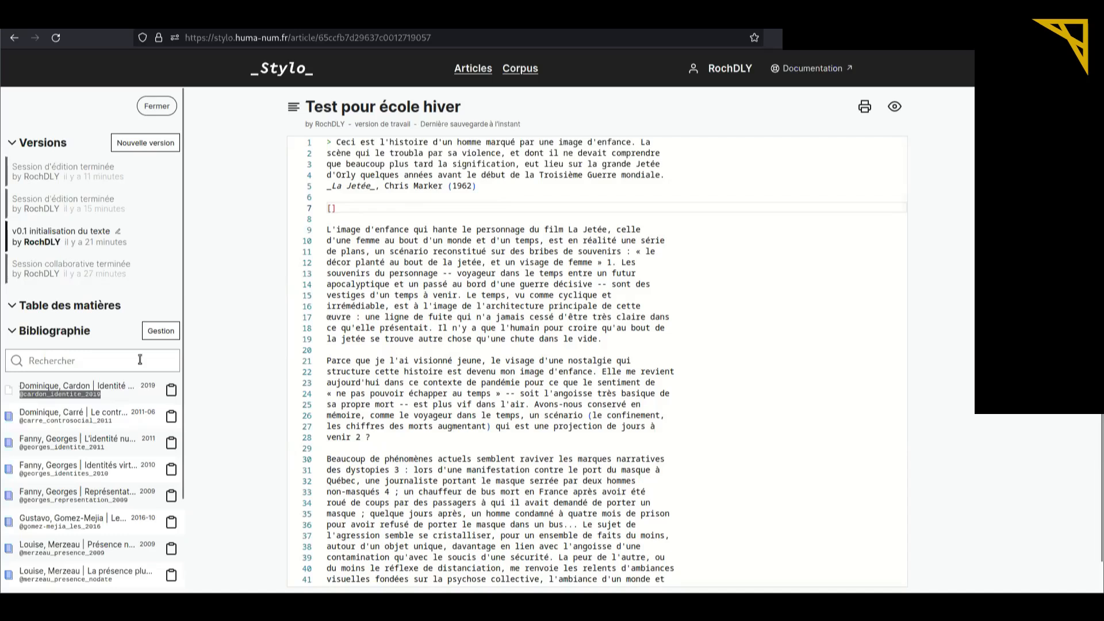
Locate the citation key georges_identite_2011 in the raw BibTeX and close the bibliography manager.
{"action": "left_click", "coordinate": [166, 337]}
{"action": "left_click", "coordinate": [683, 226]}
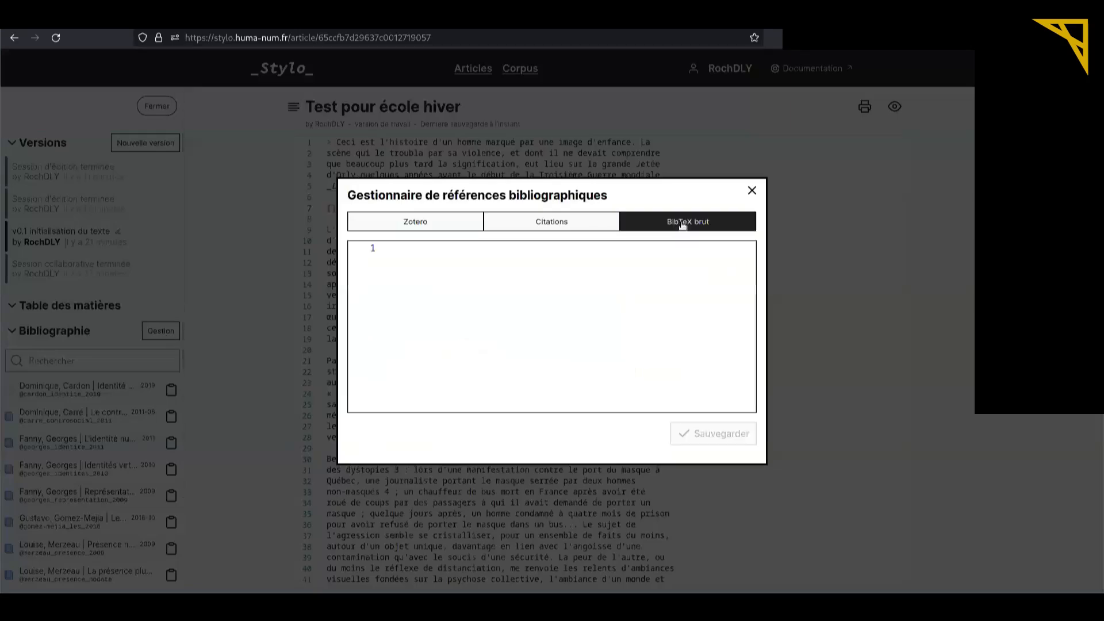
{"action": "left_click_drag", "start_coordinate": [440, 261], "coordinate": [557, 262]}
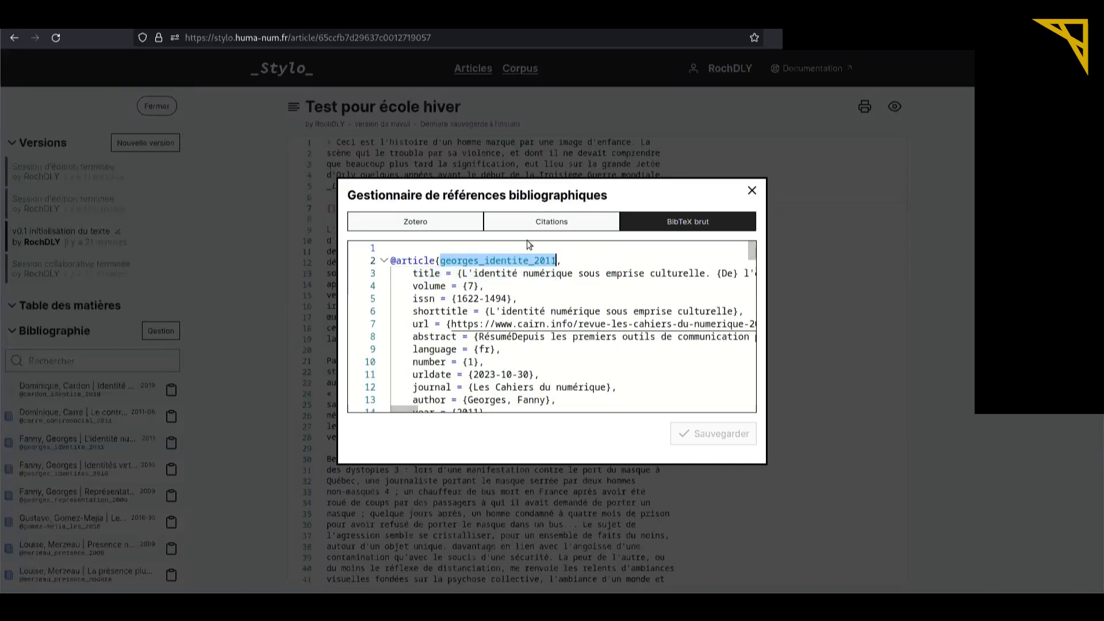
{"action": "left_click", "coordinate": [752, 191]}
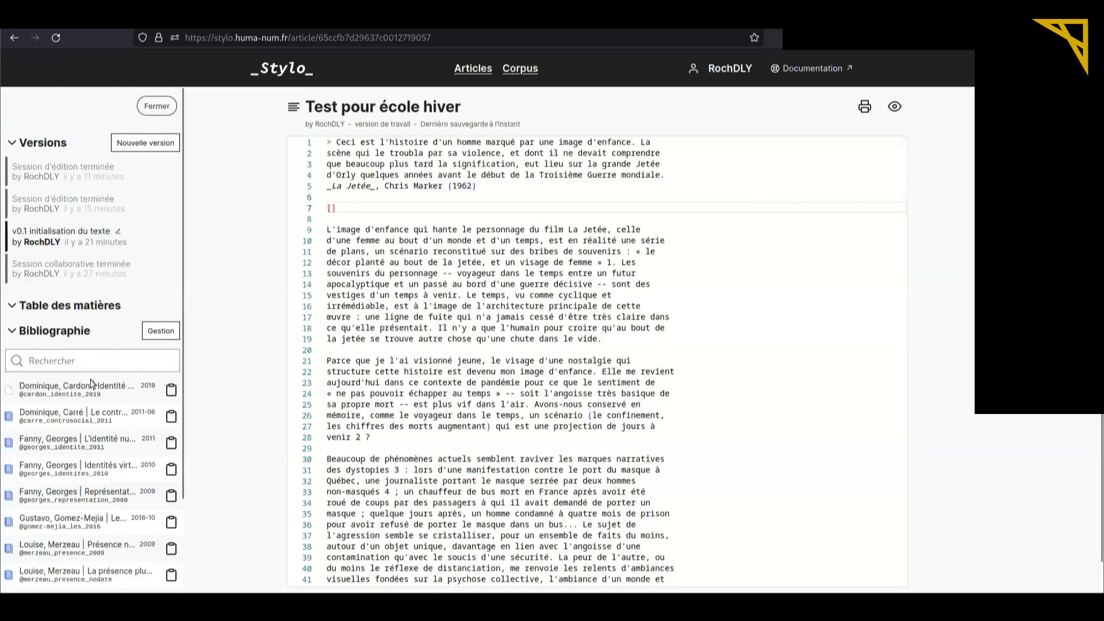
{"action": "left_click_drag", "start_coordinate": [96, 391], "coordinate": [22, 397]}
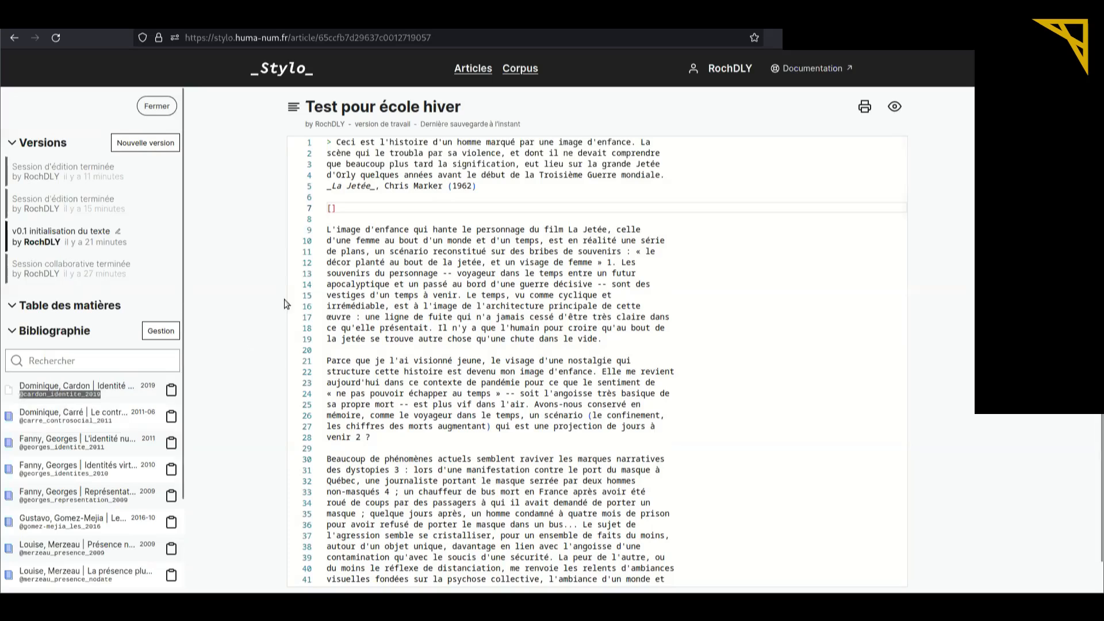
{"action": "left_click", "coordinate": [331, 208]}
{"action": "key", "text": "ctrl+v"}
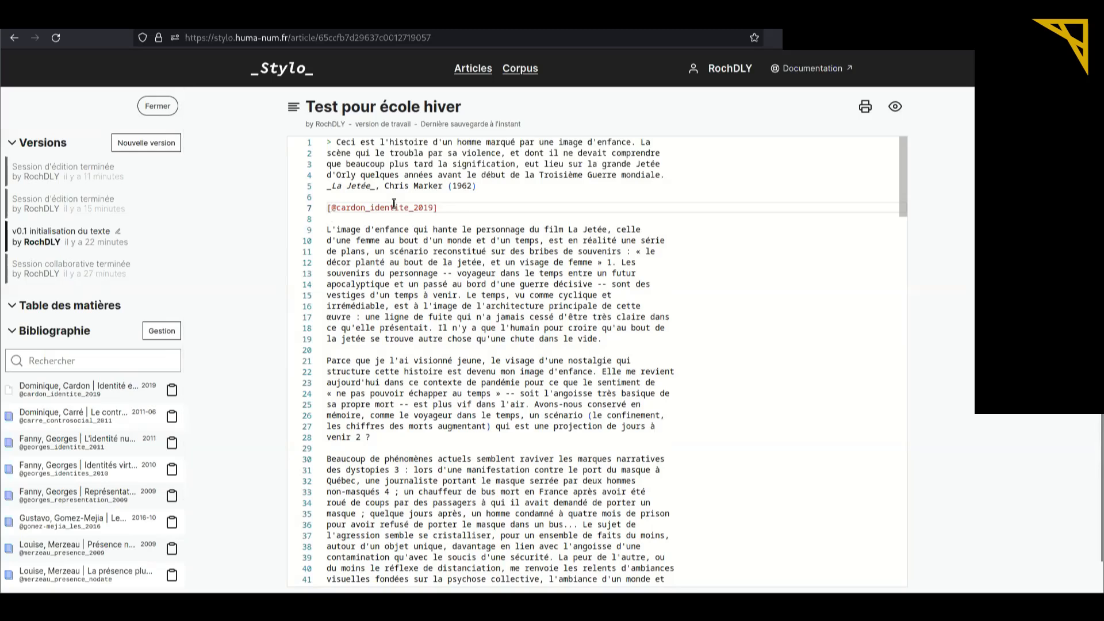
{"action": "left_click", "coordinate": [895, 107]}
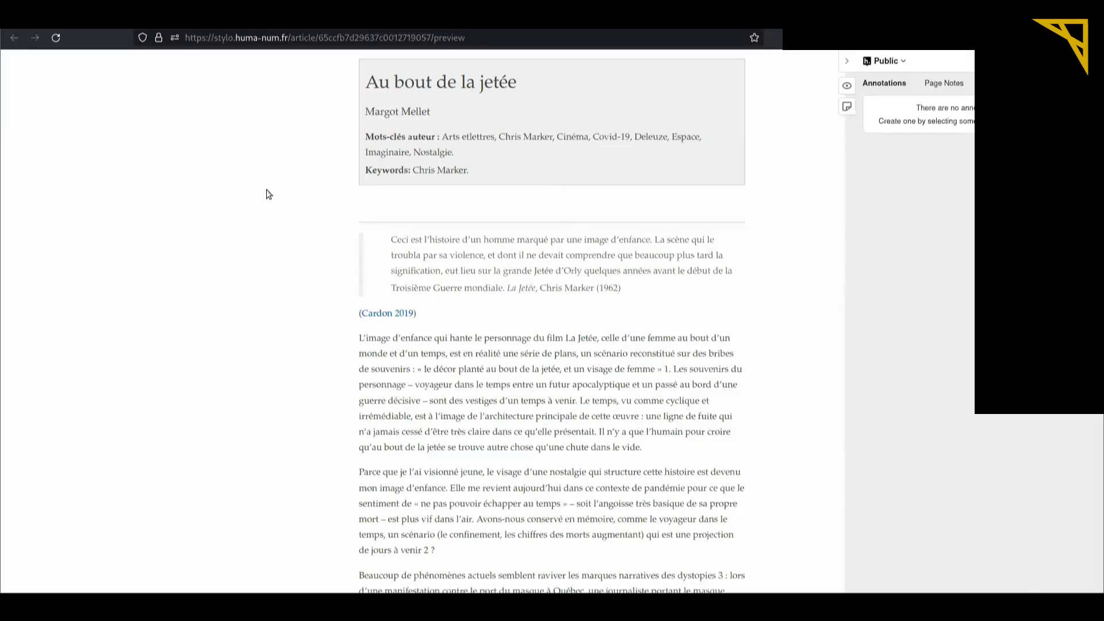
{"action": "left_click", "coordinate": [247, 17]}
{"action": "left_click_drag", "start_coordinate": [296, 95], "coordinate": [343, 110]}
{"action": "left_click", "coordinate": [467, 201]}
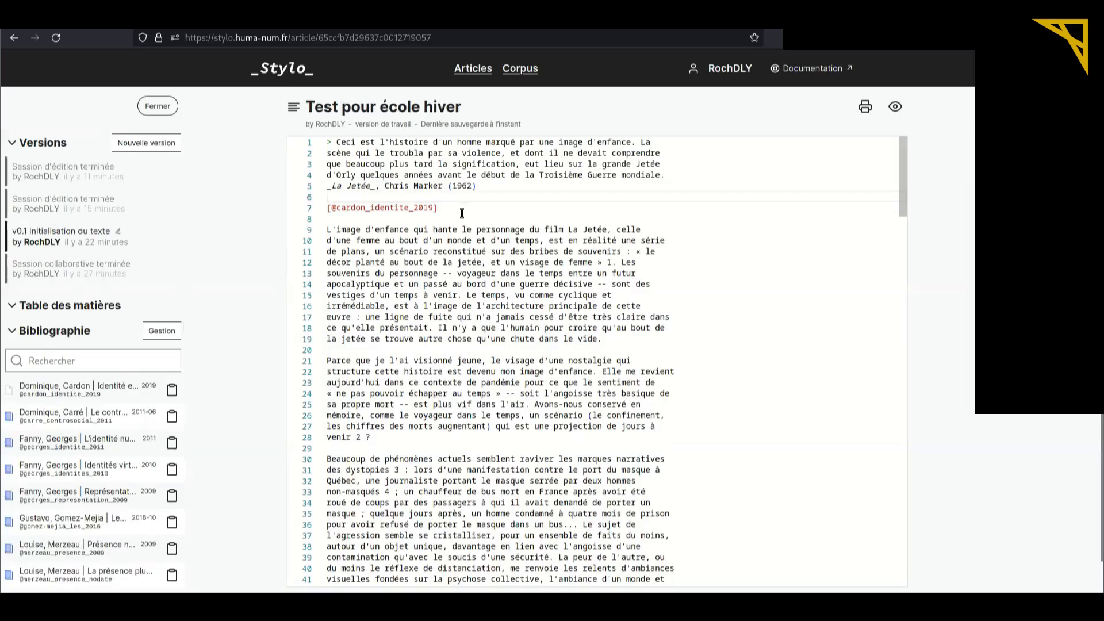
{"action": "key", "text": "Return"}
{"action": "key", "text": "Return"}
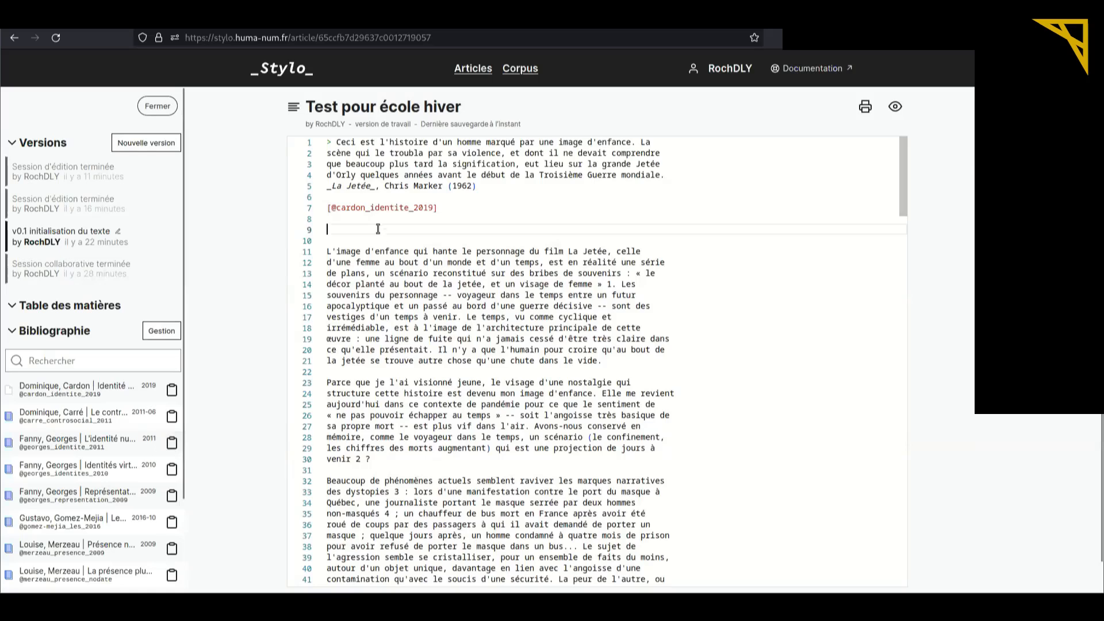
{"action": "type", "text": "[@georges_identite_2011]"}
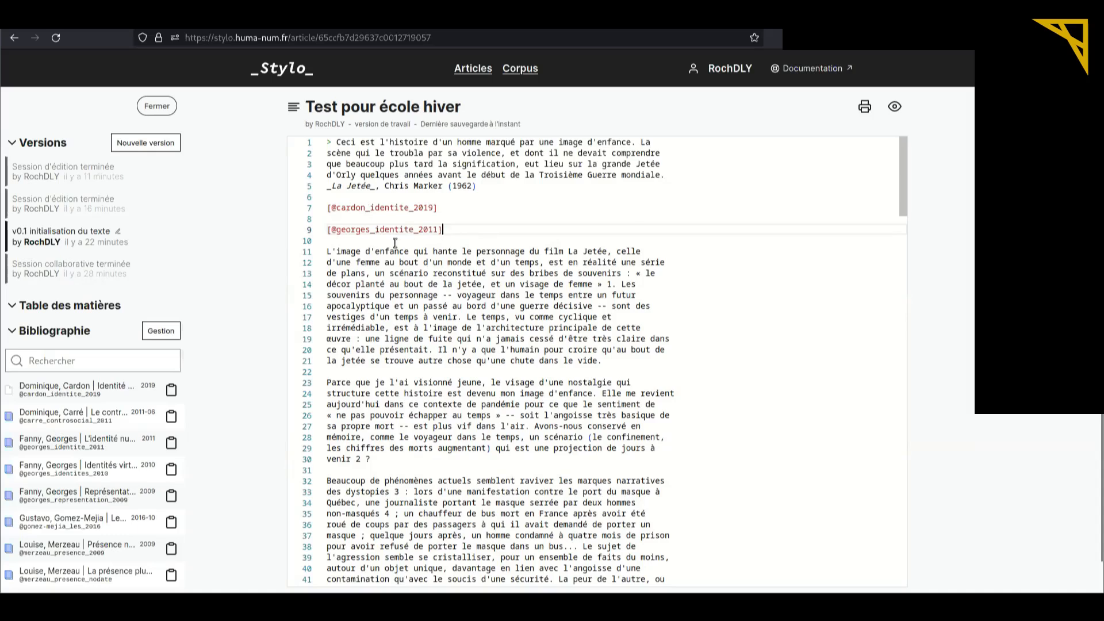
{"action": "key", "text": "Return"}
{"action": "key", "text": "Return"}
{"action": "type", "text": "["}
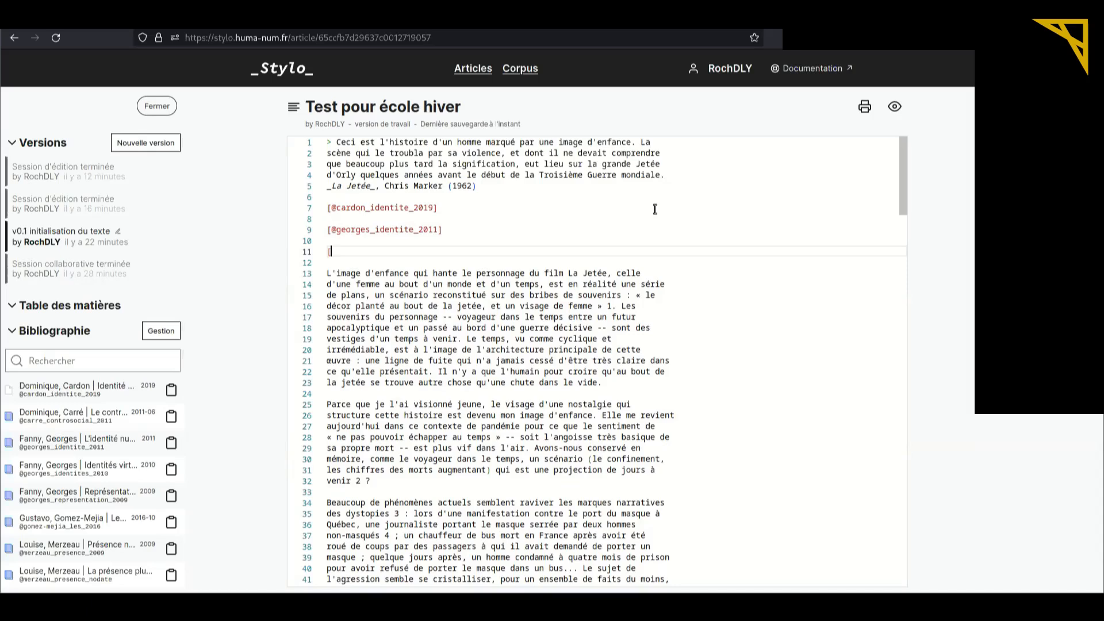
{"action": "type", "text": "@"}
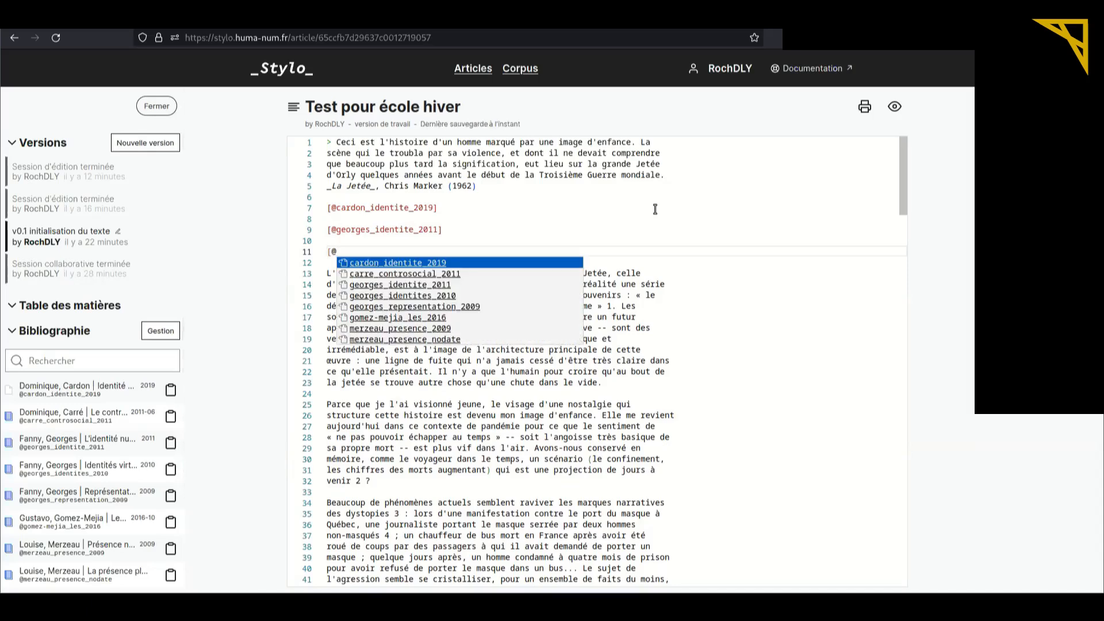
{"action": "key", "text": "Down"}
{"action": "key", "text": "Down"}
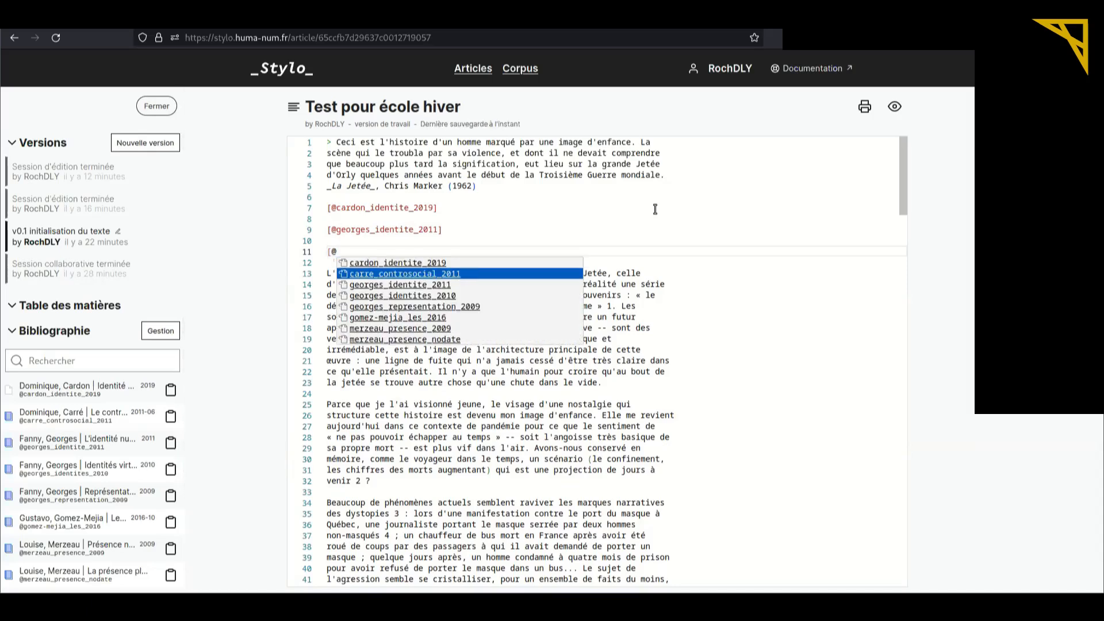
{"action": "key", "text": "Down"}
{"action": "key", "text": "Down"}
{"action": "key", "text": "Down"}
{"action": "key", "text": "Down"}
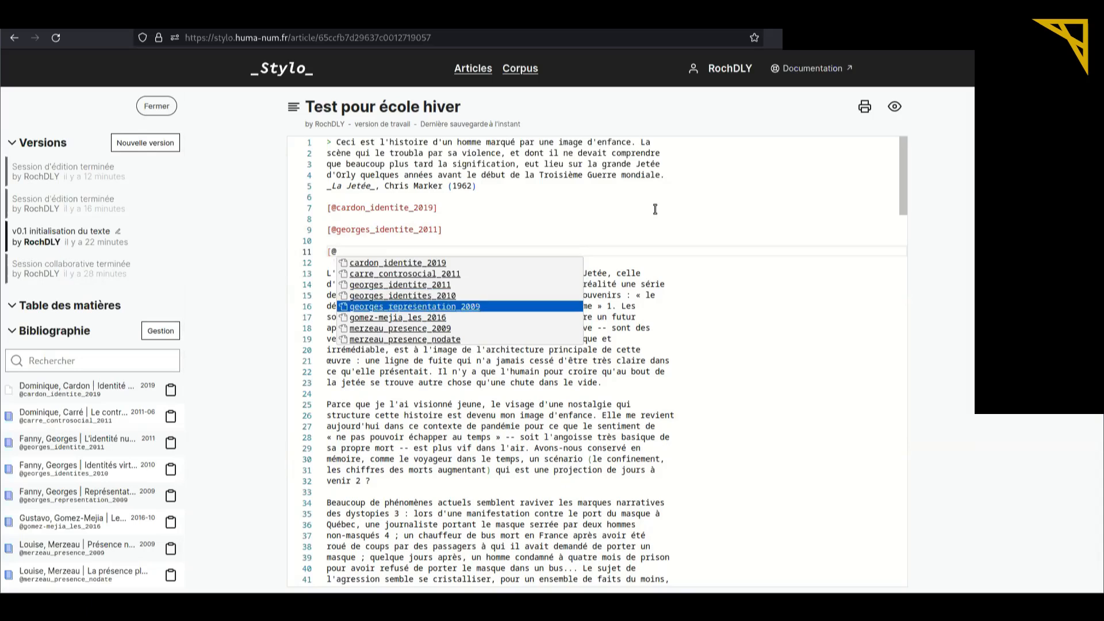
{"action": "key", "text": "Up"}
{"action": "key", "text": "Up"}
{"action": "key", "text": "Down"}
{"action": "key", "text": "Down"}
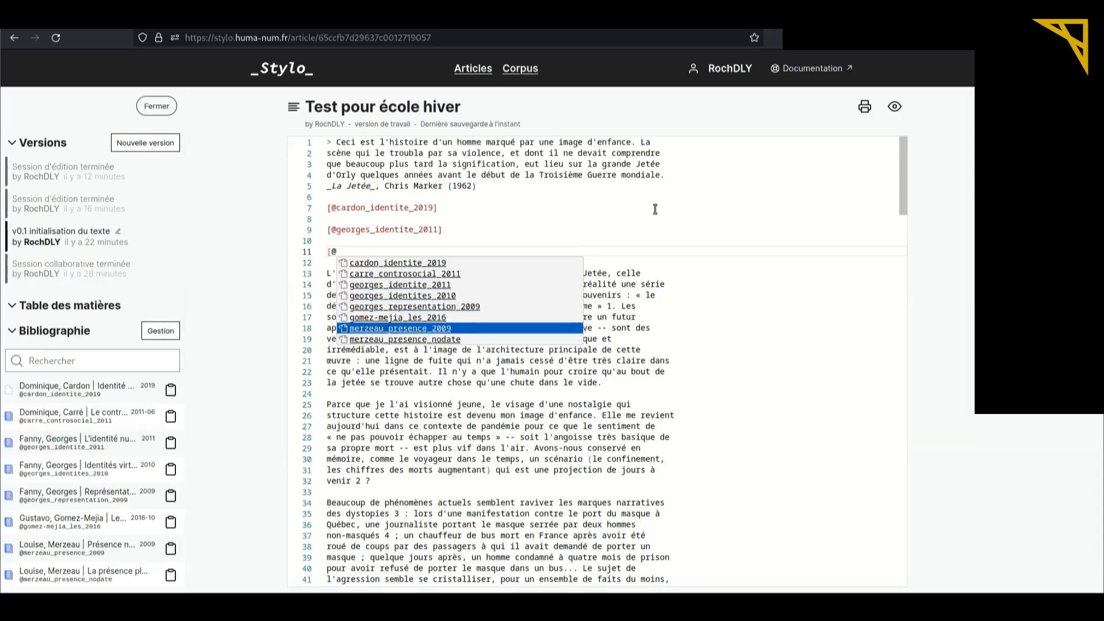
{"action": "key", "text": "Down"}
{"action": "key", "text": "Up"}
{"action": "key", "text": "Return"}
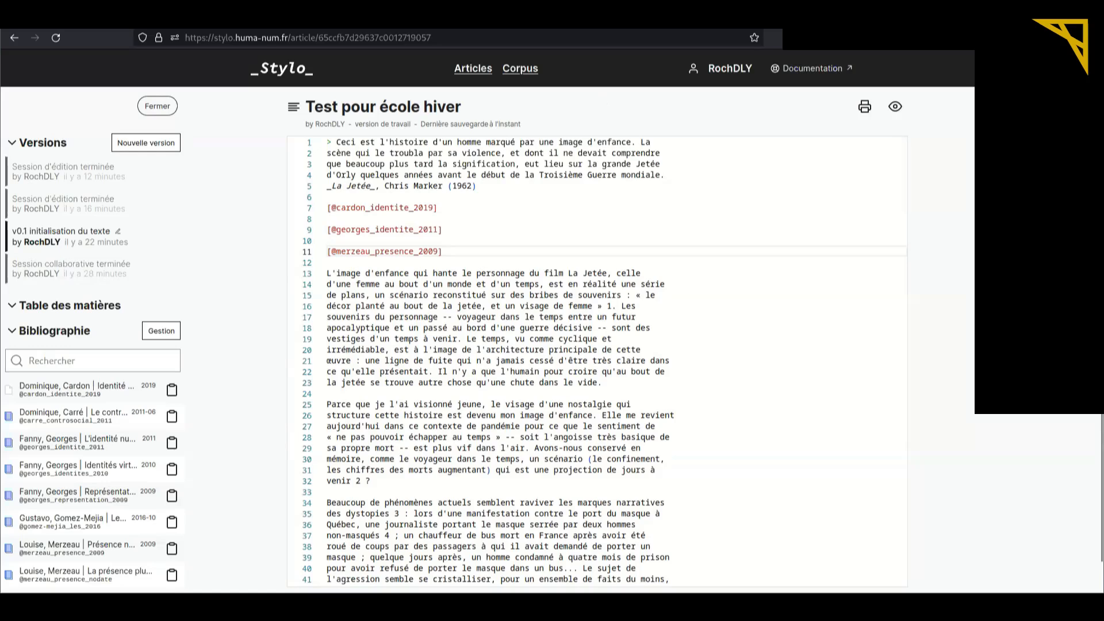
Examine the workshop guide's Markdown citation syntax for page numbers, keys without brackets, and the minus sign before the key.
{"action": "left_click", "coordinate": [301, 22]}
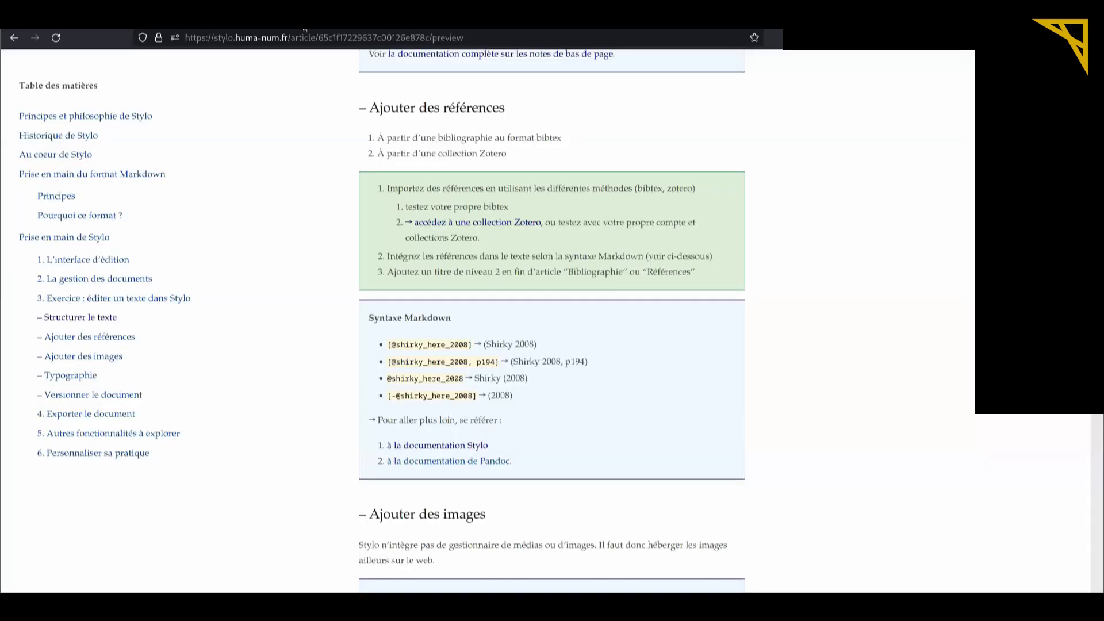
{"action": "scroll", "coordinate": [597, 331], "scroll_direction": "down", "scroll_amount": 1}
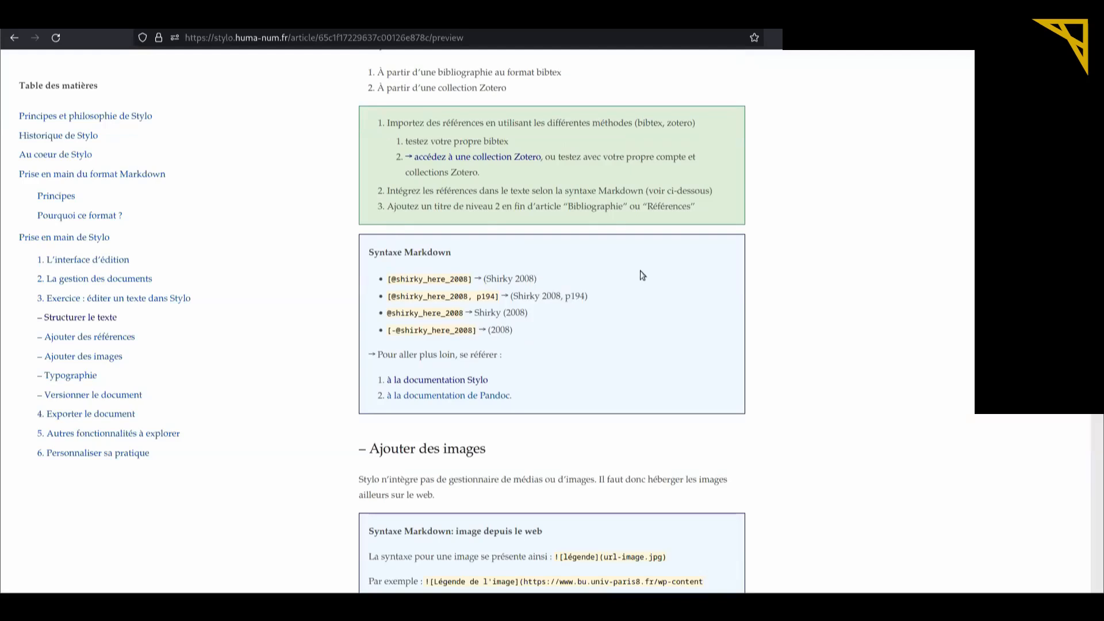
{"action": "left_click_drag", "start_coordinate": [476, 296], "coordinate": [498, 296]}
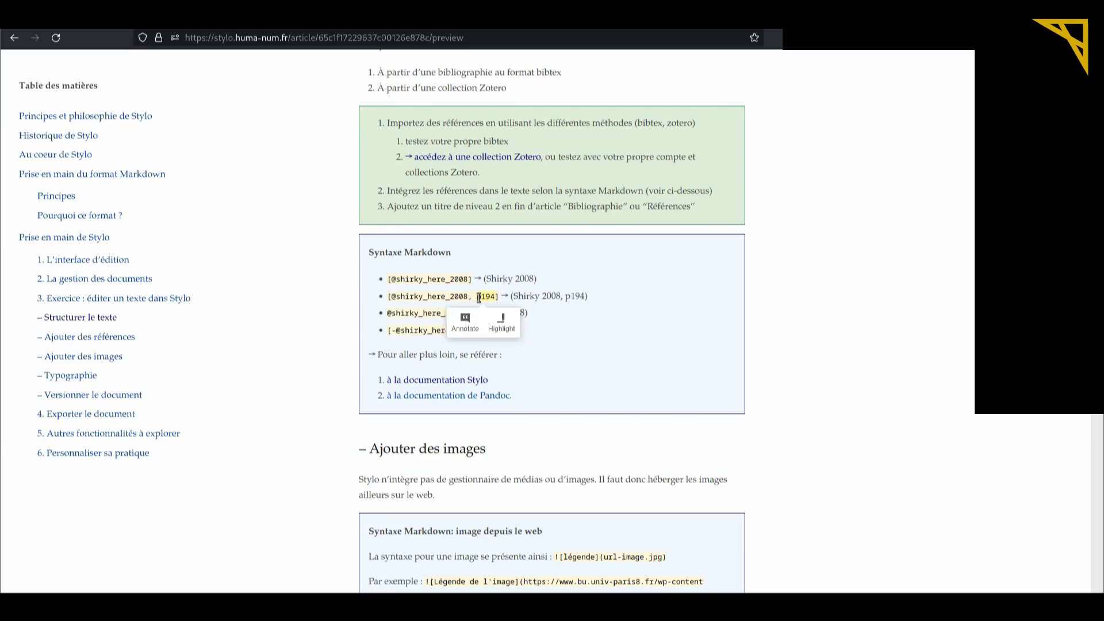
{"action": "left_click_drag", "start_coordinate": [586, 297], "coordinate": [511, 297]}
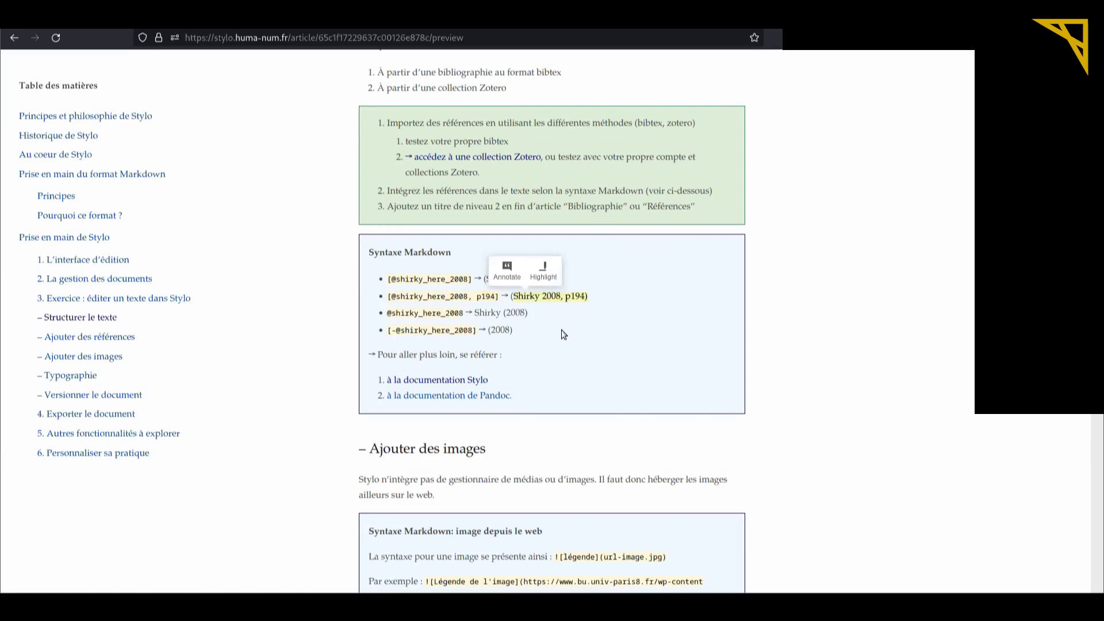
{"action": "left_click", "coordinate": [487, 332]}
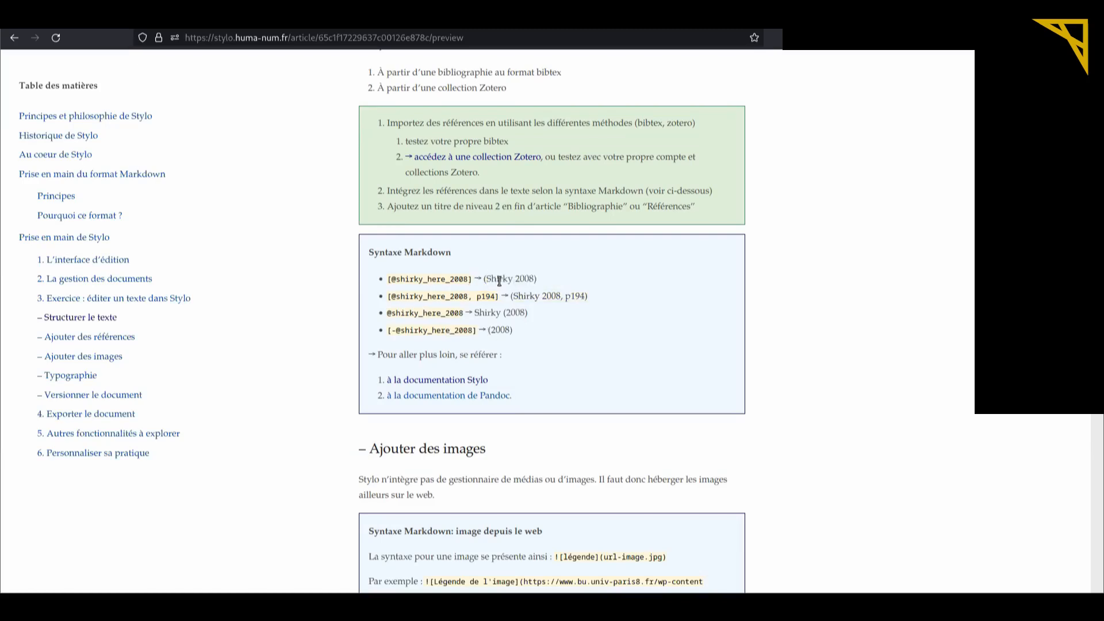
{"action": "left_click_drag", "start_coordinate": [386, 314], "coordinate": [463, 313]}
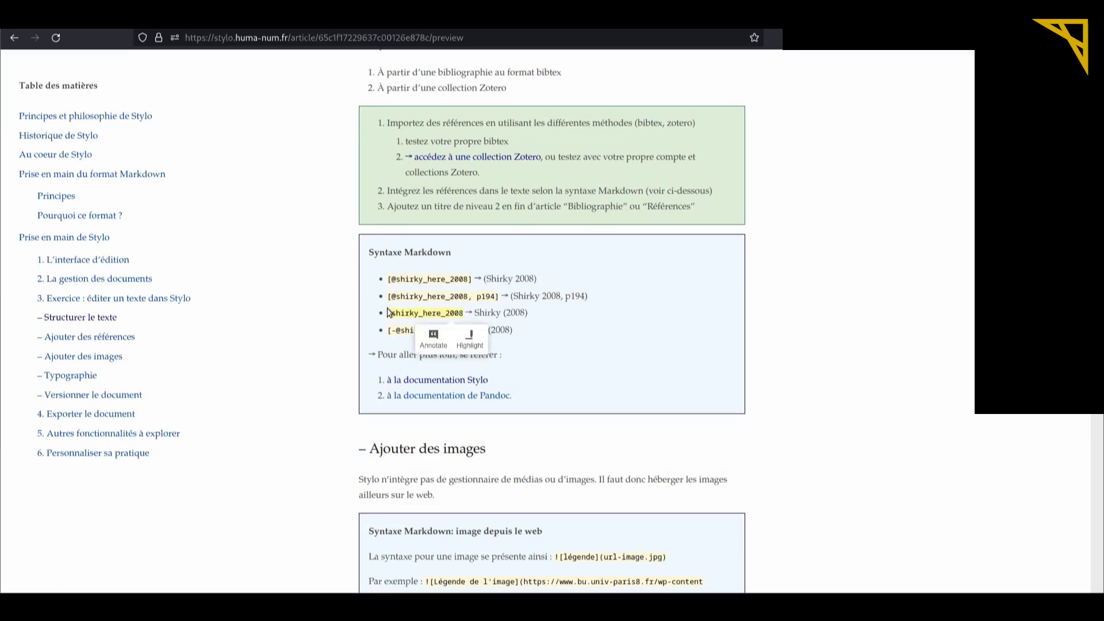
{"action": "left_click", "coordinate": [555, 349]}
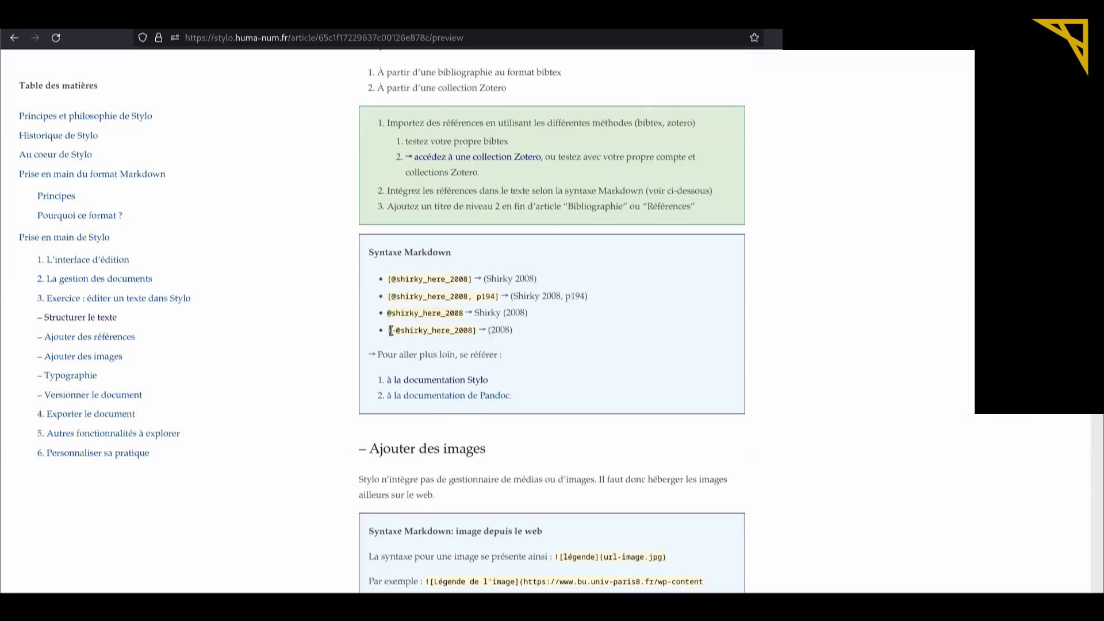
{"action": "left_click_drag", "start_coordinate": [391, 330], "coordinate": [476, 330]}
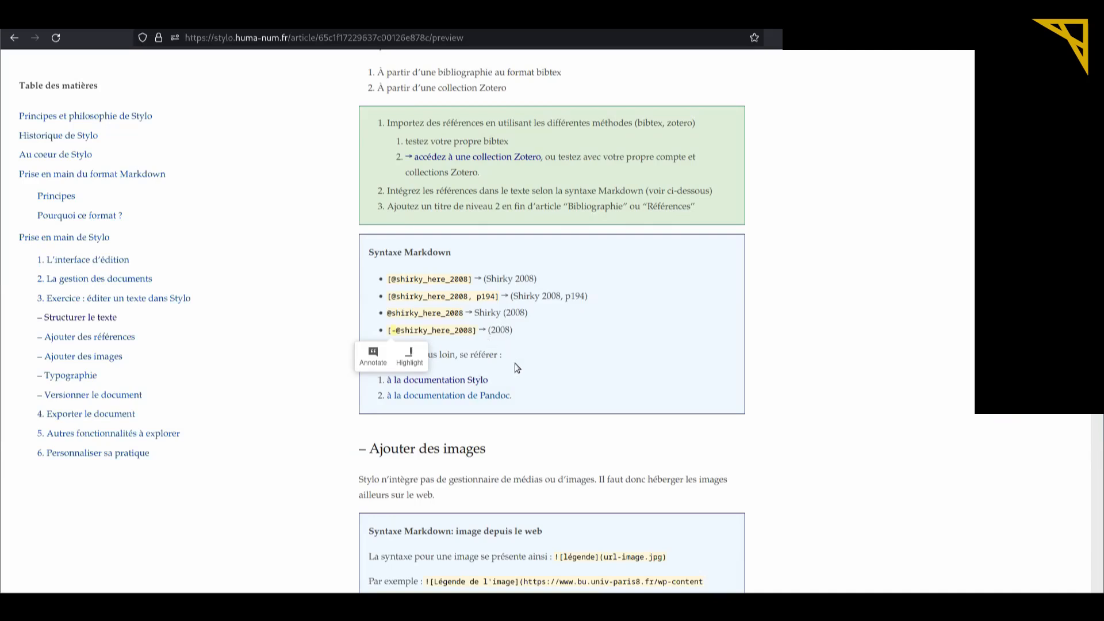
{"action": "left_click", "coordinate": [303, 24]}
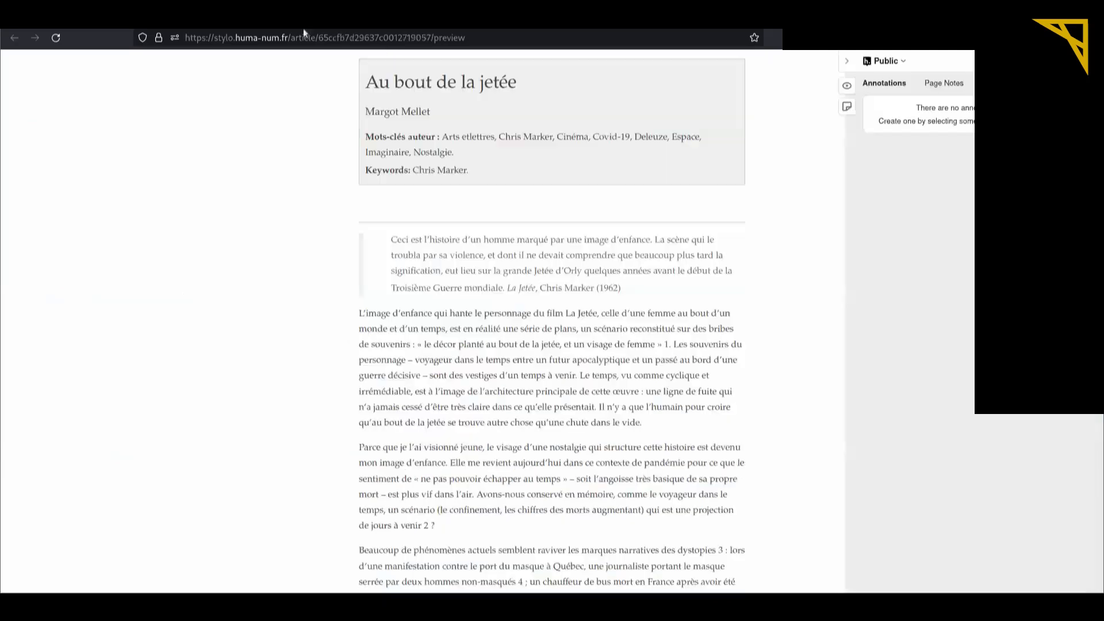
{"action": "left_click", "coordinate": [76, 21]}
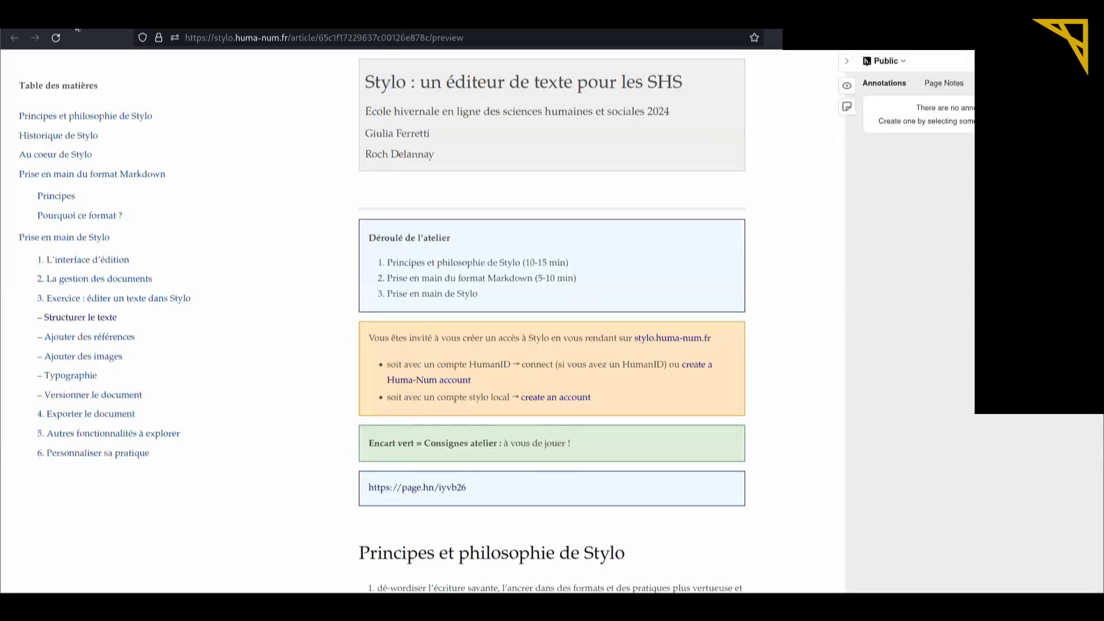
{"action": "left_click", "coordinate": [173, 23]}
{"action": "left_click", "coordinate": [331, 251]}
{"action": "type", "text": "-"}
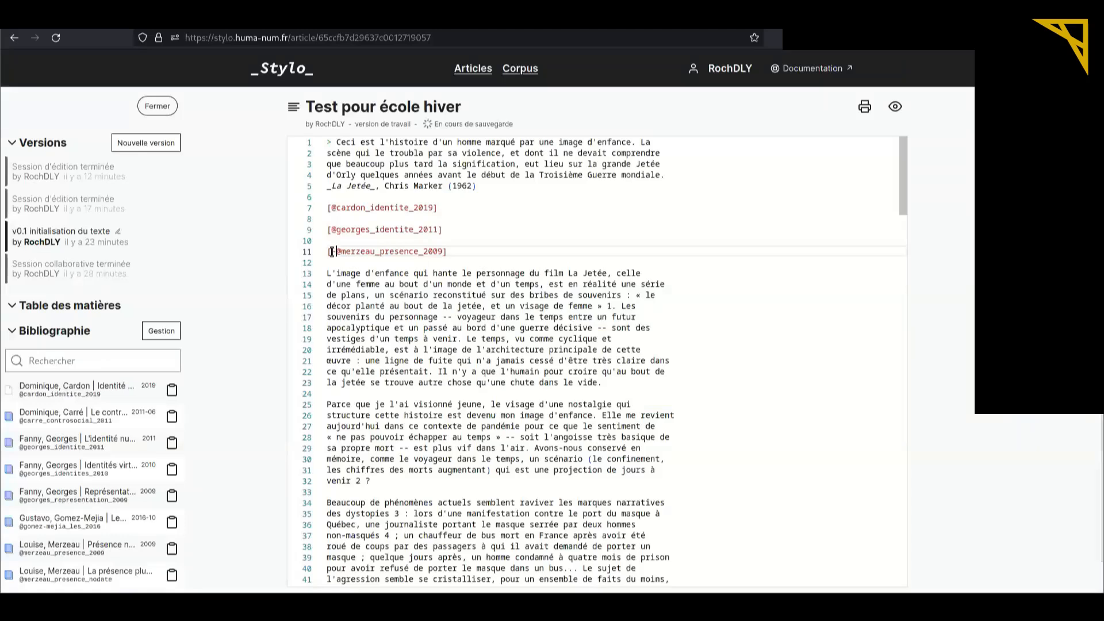
Preview the article and follow the third citation's link to the bibliography, returning towards the text.
{"action": "left_click", "coordinate": [894, 112]}
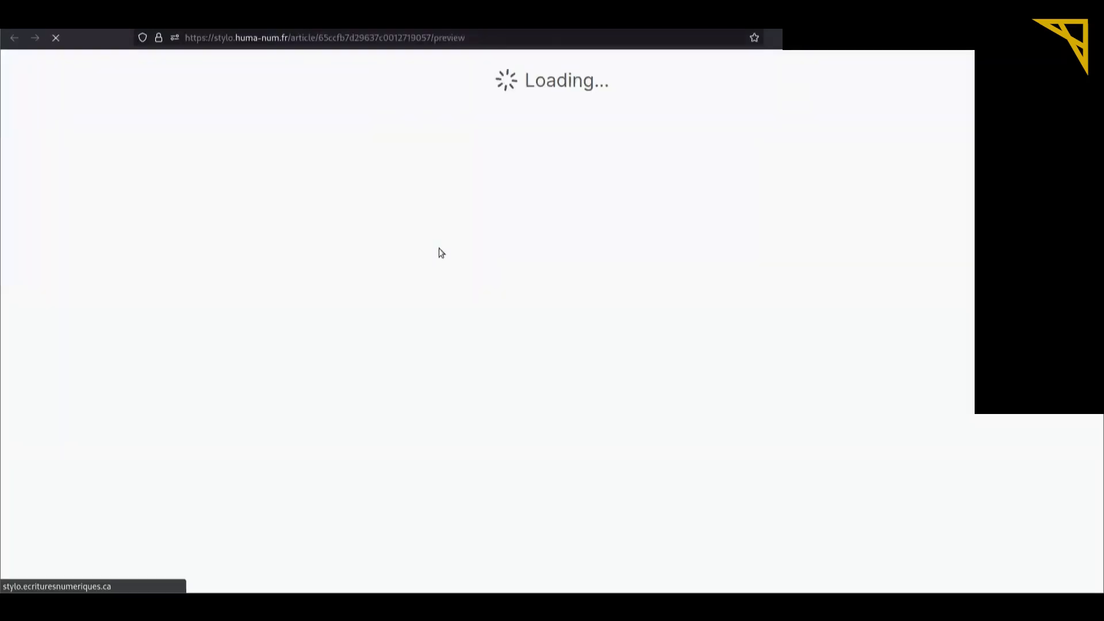
{"action": "scroll", "coordinate": [481, 333], "scroll_direction": "down", "scroll_amount": 2}
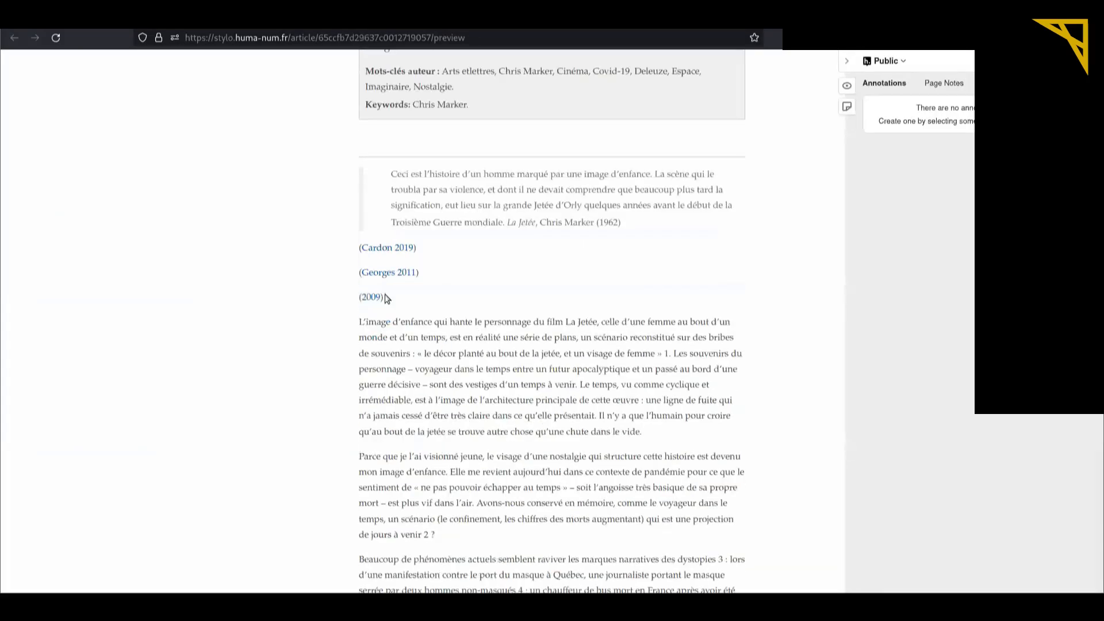
{"action": "left_click", "coordinate": [368, 297]}
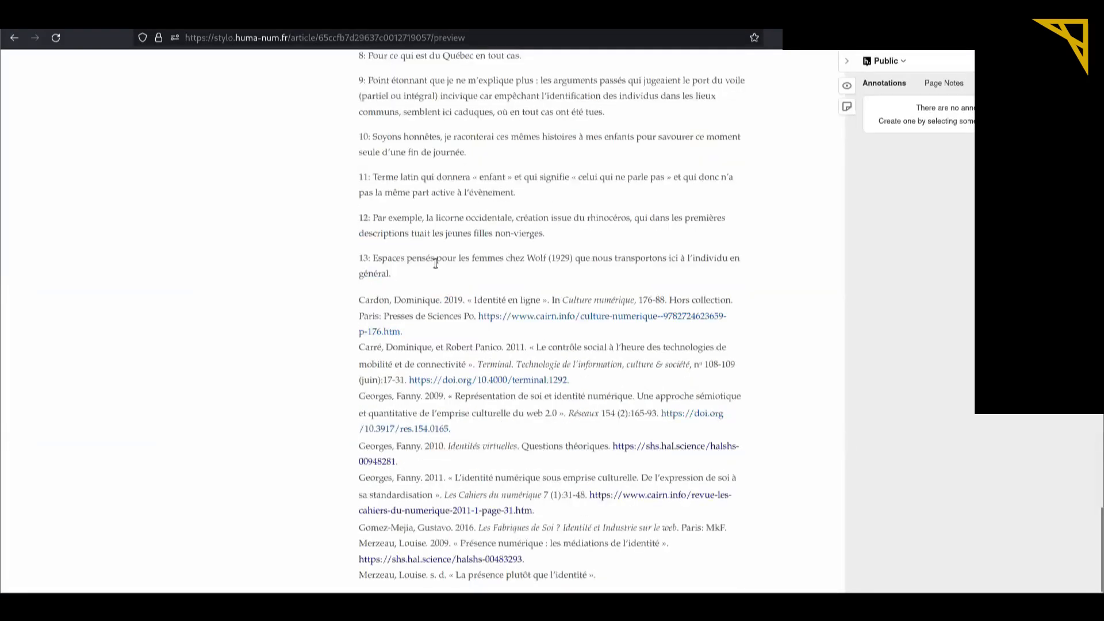
{"action": "scroll", "coordinate": [458, 272], "scroll_direction": "up", "scroll_amount": 5}
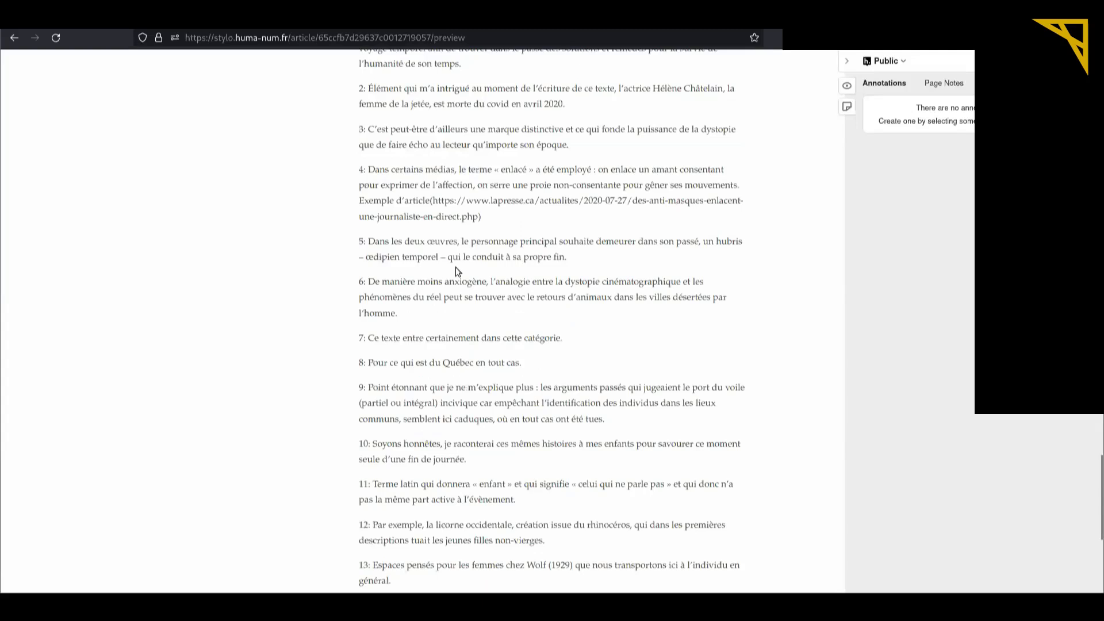
{"action": "scroll", "coordinate": [458, 272], "scroll_direction": "up", "scroll_amount": 3}
{"action": "scroll", "coordinate": [459, 271], "scroll_direction": "up", "scroll_amount": 10}
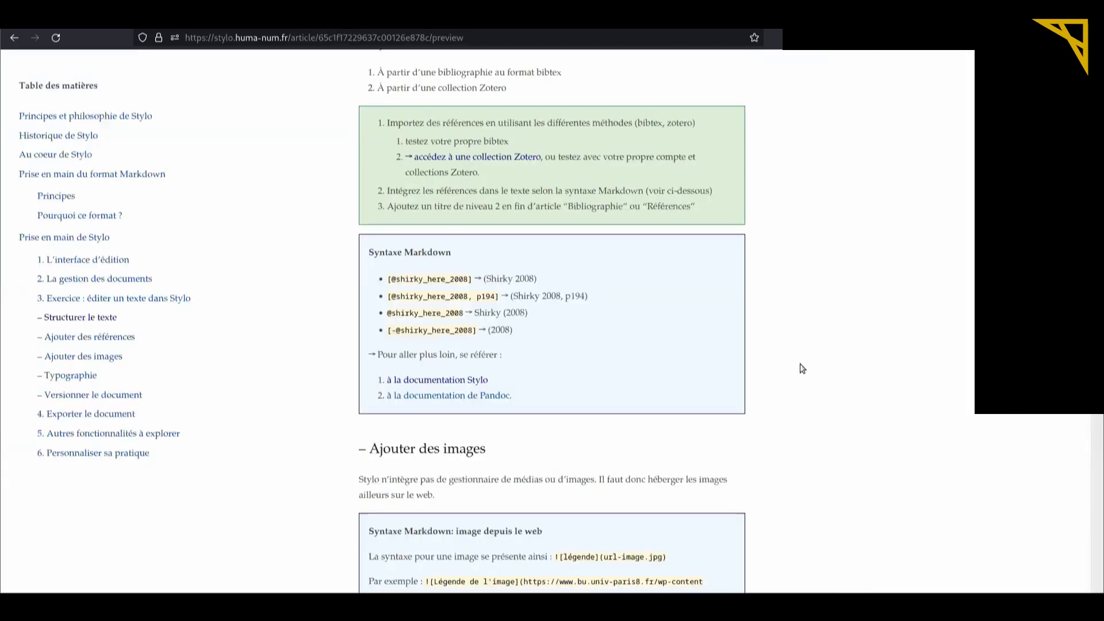
Examine the workshop guide's section on adding web images, including the ![légende](url-image.jpg) syntax and the figcaption element.
{"action": "scroll", "coordinate": [802, 368], "scroll_direction": "down", "scroll_amount": 3}
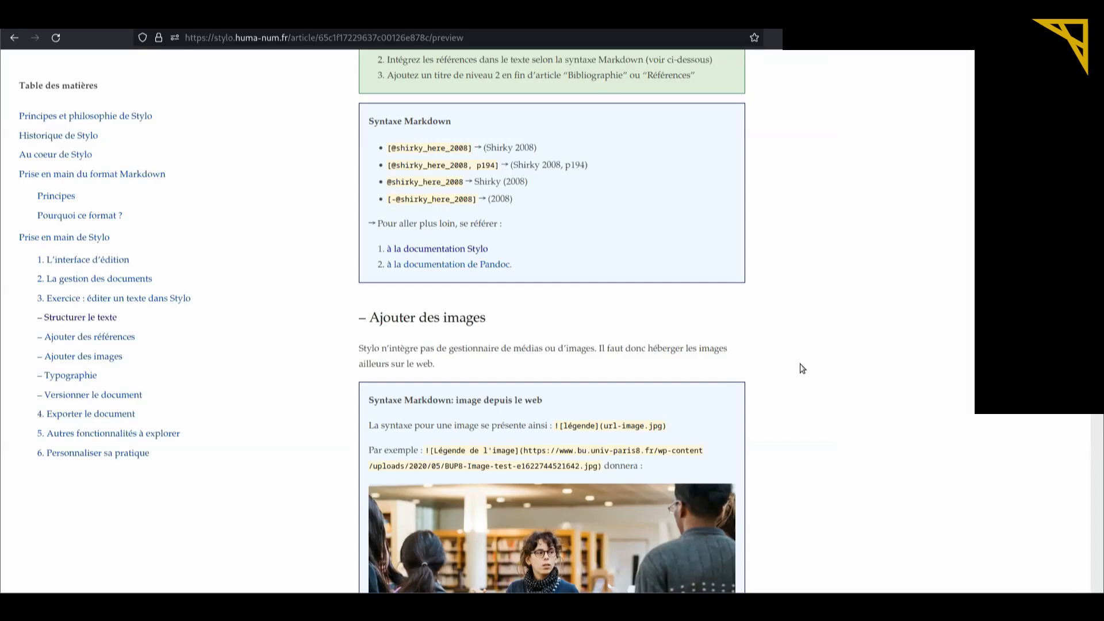
{"action": "scroll", "coordinate": [803, 368], "scroll_direction": "down", "scroll_amount": 2}
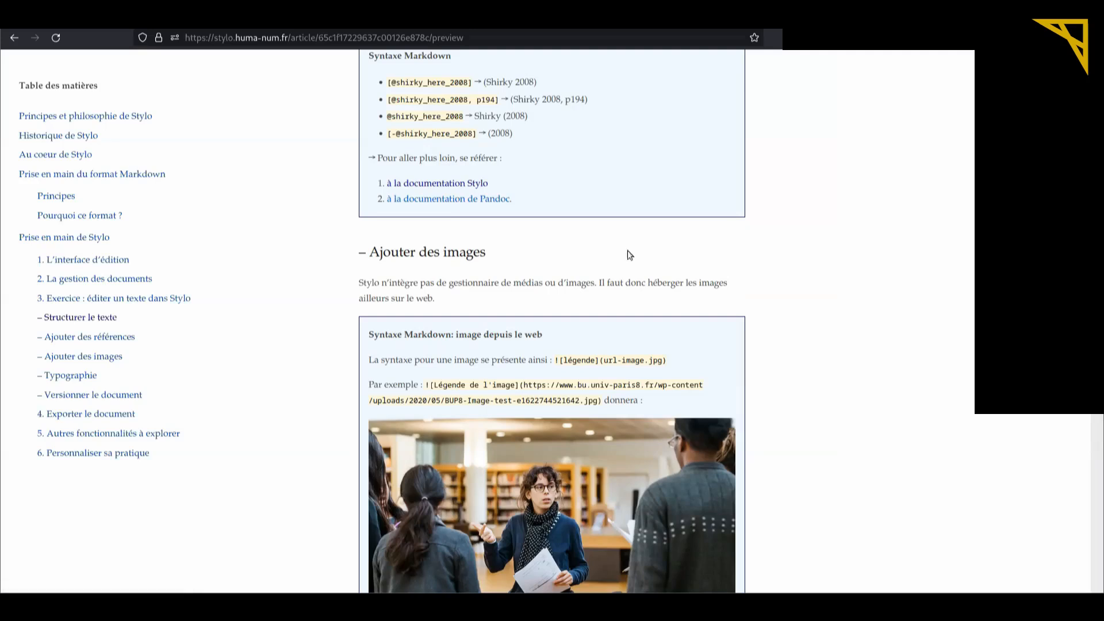
{"action": "scroll", "coordinate": [626, 253], "scroll_direction": "down", "scroll_amount": 2}
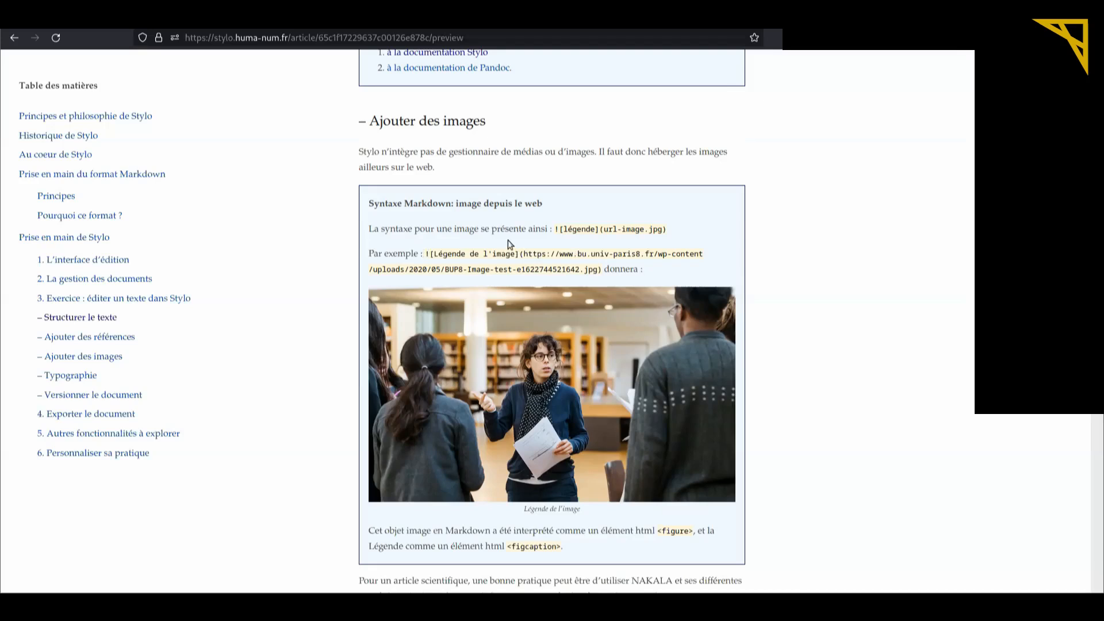
{"action": "left_click_drag", "start_coordinate": [554, 229], "coordinate": [667, 232]}
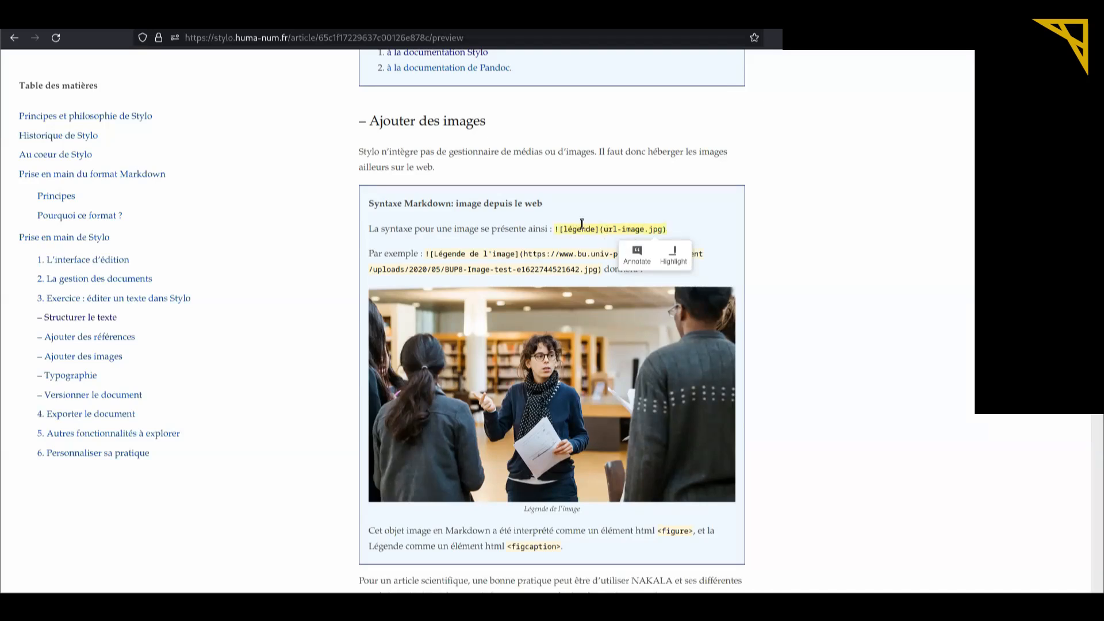
{"action": "left_click", "coordinate": [818, 221]}
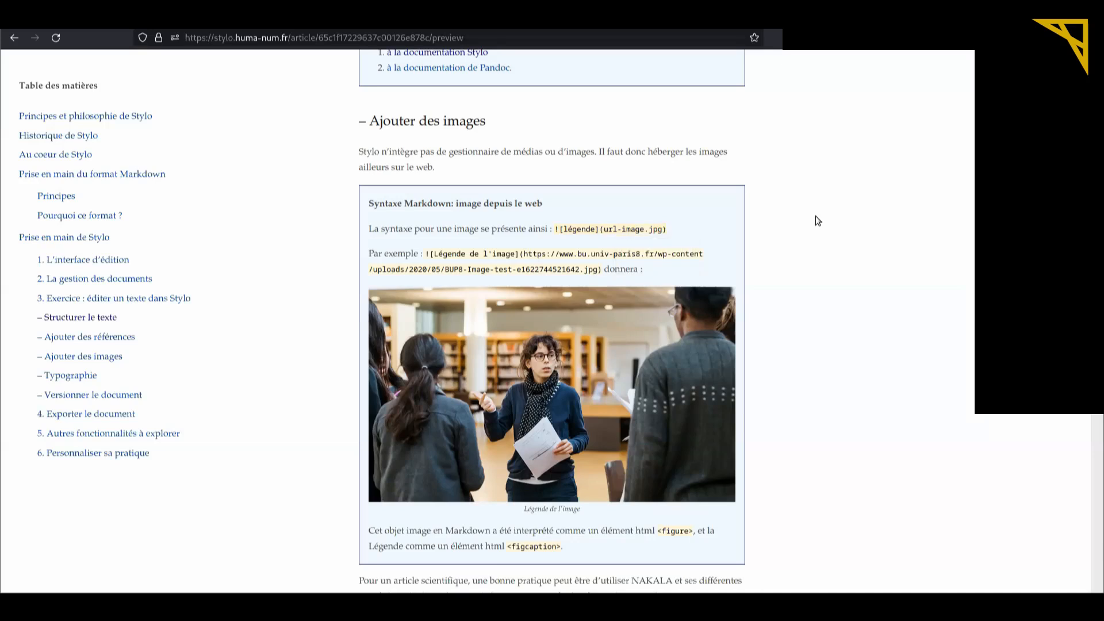
{"action": "scroll", "coordinate": [817, 219], "scroll_direction": "down", "scroll_amount": 1}
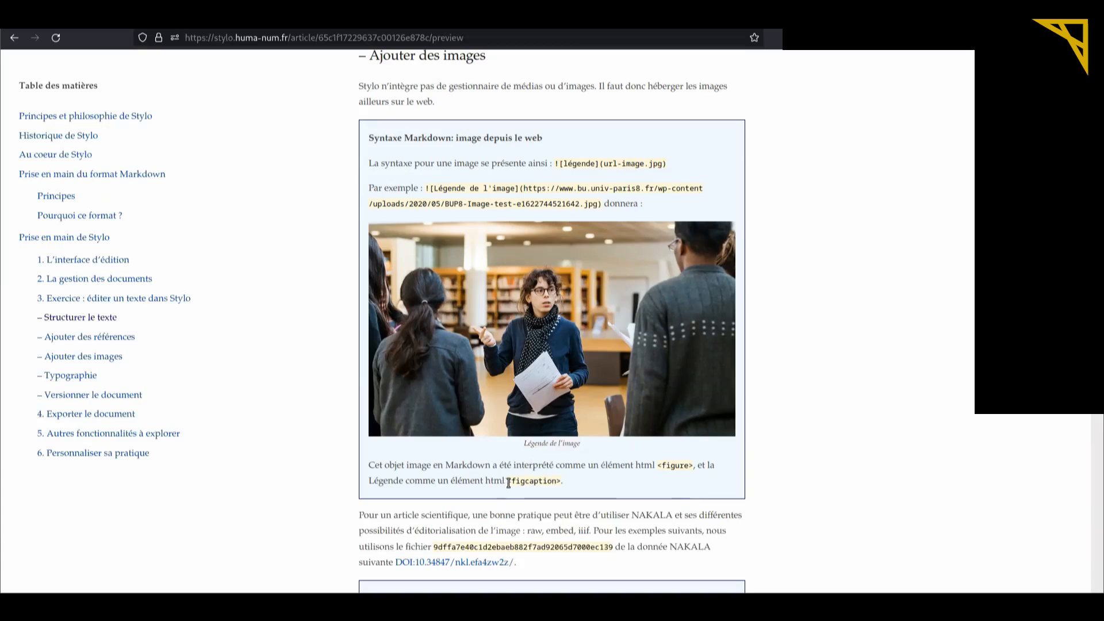
{"action": "left_click_drag", "start_coordinate": [509, 481], "coordinate": [561, 481]}
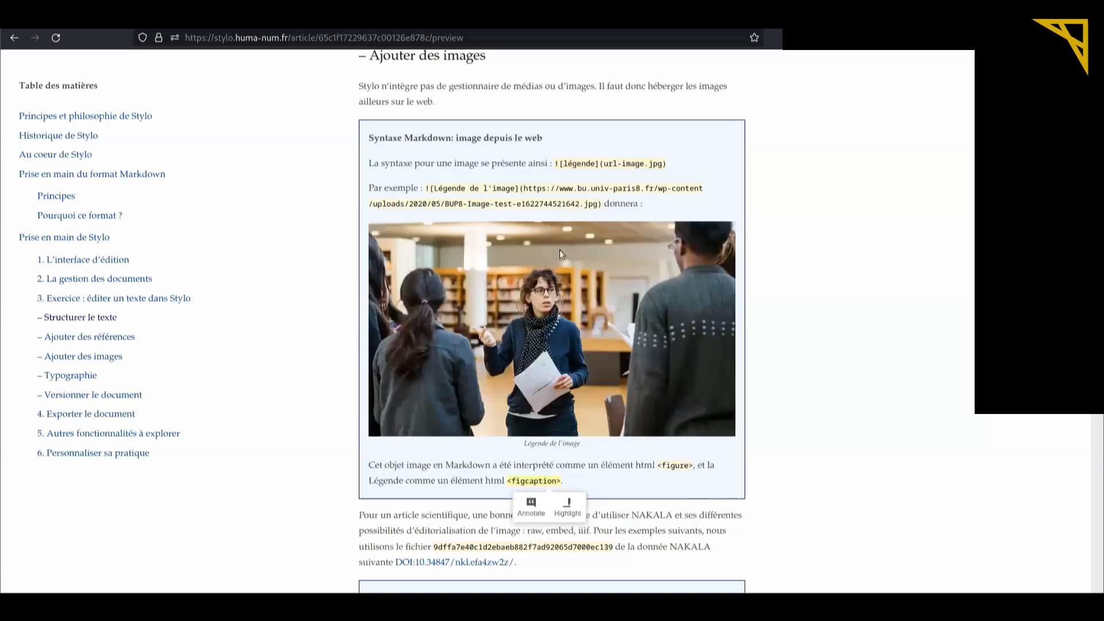
Examine the workshop guide's syntax for adding NAKALA images by the raw method and by an embedded iframe.
{"action": "scroll", "coordinate": [814, 235], "scroll_direction": "down", "scroll_amount": 5}
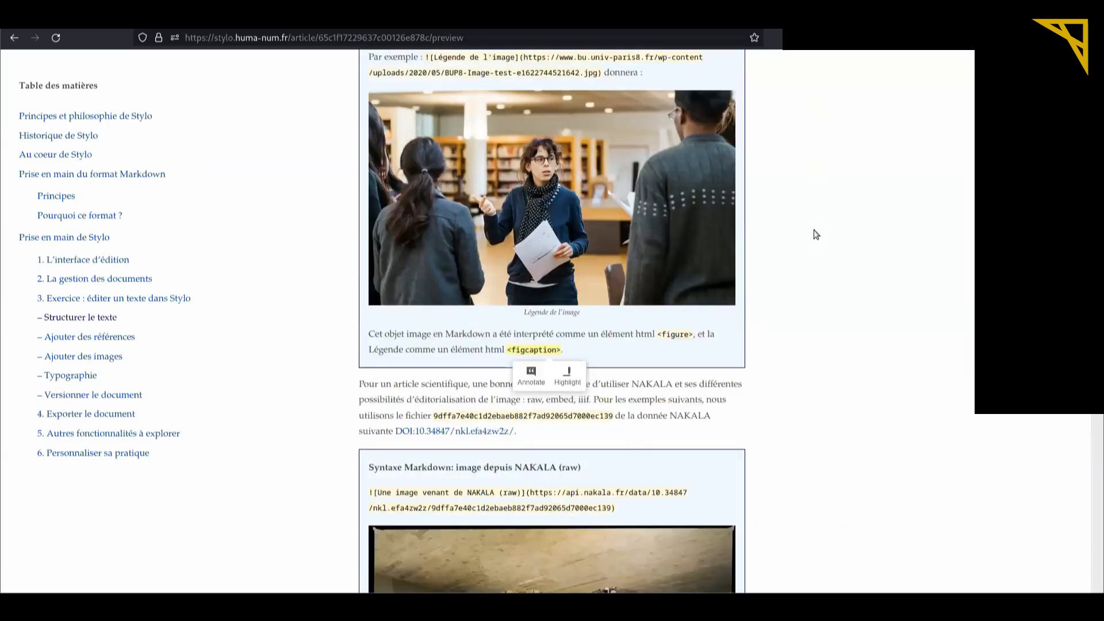
{"action": "scroll", "coordinate": [814, 235], "scroll_direction": "down", "scroll_amount": 2}
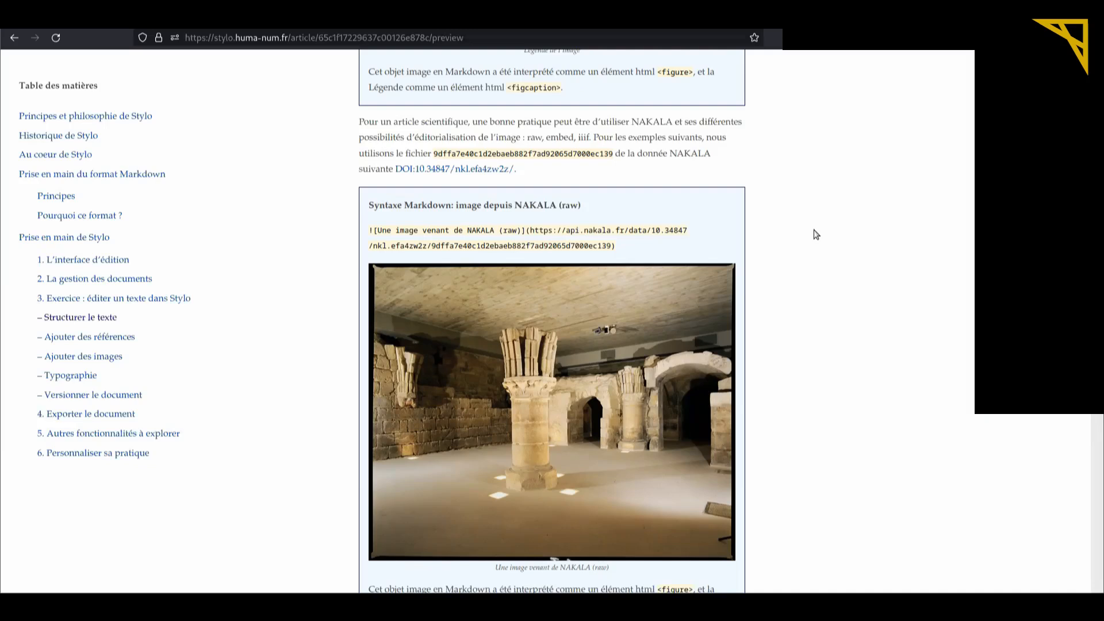
{"action": "scroll", "coordinate": [815, 234], "scroll_direction": "down", "scroll_amount": 3}
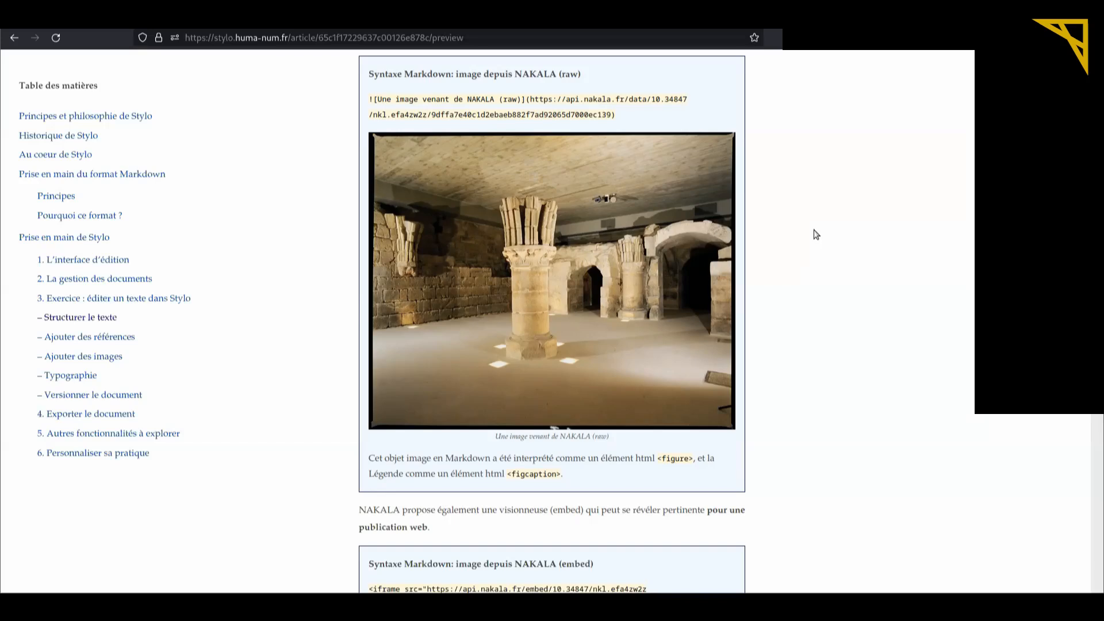
{"action": "scroll", "coordinate": [816, 234], "scroll_direction": "down", "scroll_amount": 2}
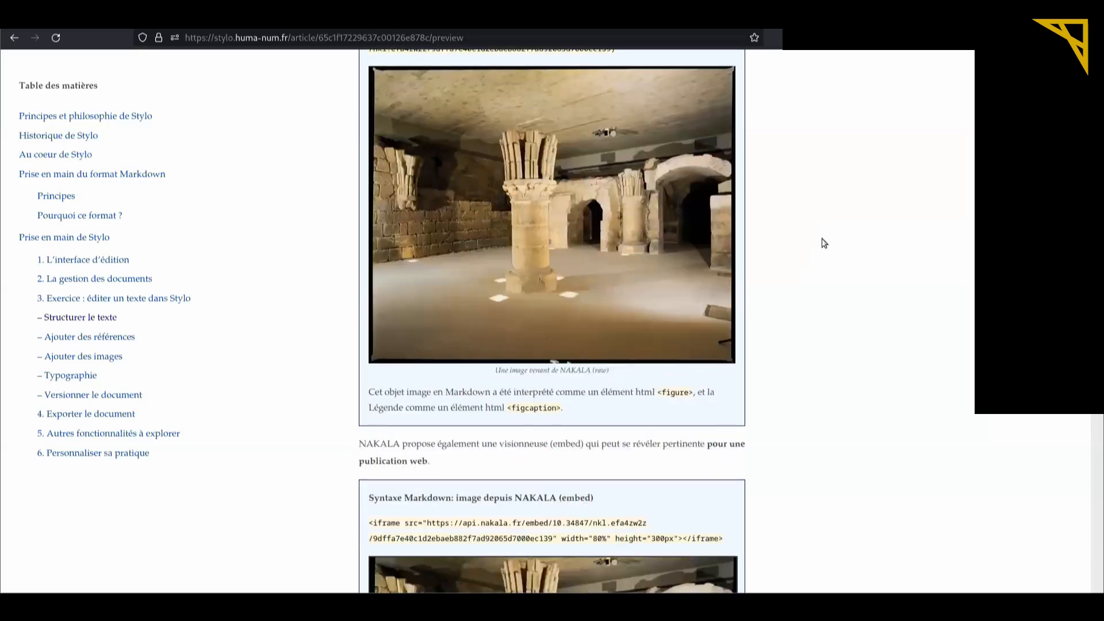
{"action": "scroll", "coordinate": [815, 236], "scroll_direction": "down", "scroll_amount": 5}
{"action": "scroll", "coordinate": [606, 171], "scroll_direction": "up", "scroll_amount": 6}
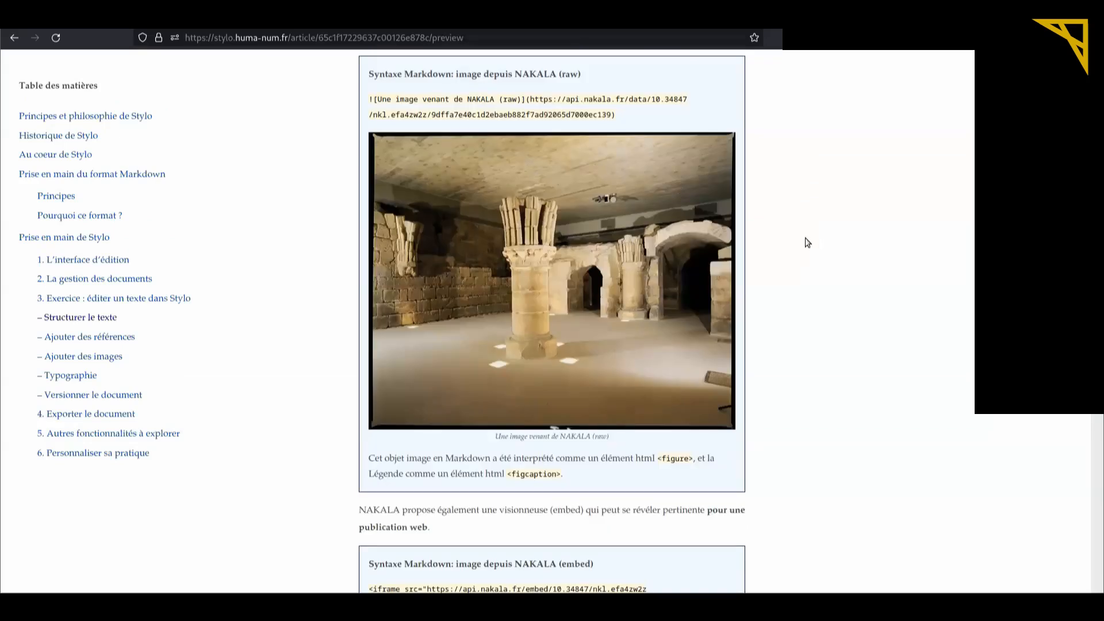
{"action": "scroll", "coordinate": [805, 239], "scroll_direction": "down", "scroll_amount": 7}
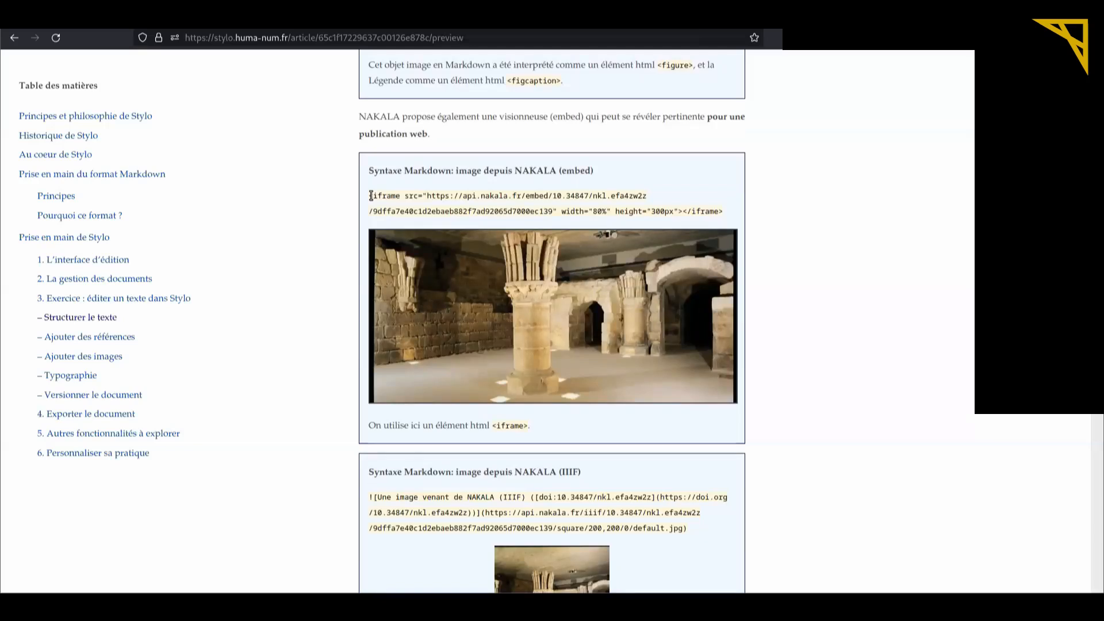
{"action": "mouse_move", "coordinate": [500, 302]}
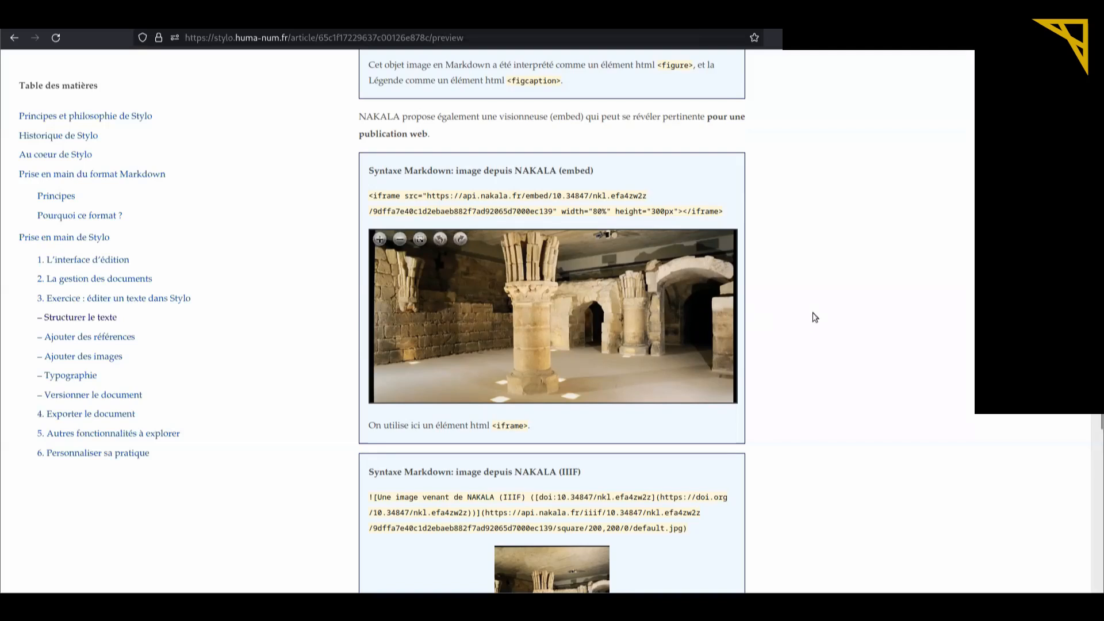
Examine the guide's NAKALA IIIF image syntax, its documentation links and the note about PDF export.
{"action": "scroll", "coordinate": [814, 317], "scroll_direction": "down", "scroll_amount": 5}
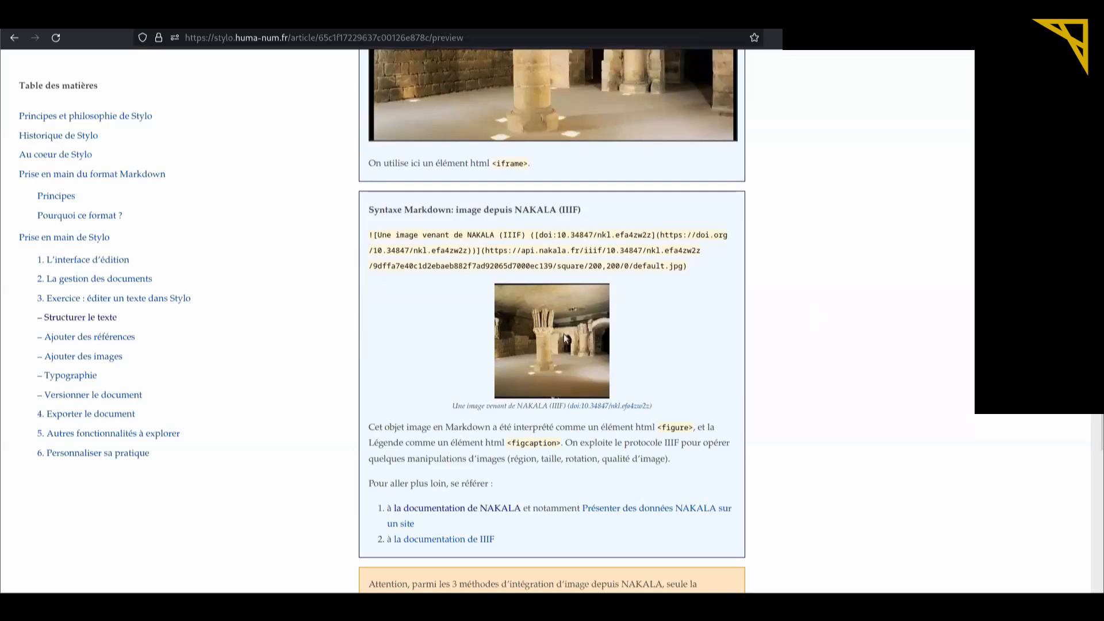
{"action": "scroll", "coordinate": [565, 338], "scroll_direction": "down", "scroll_amount": 1}
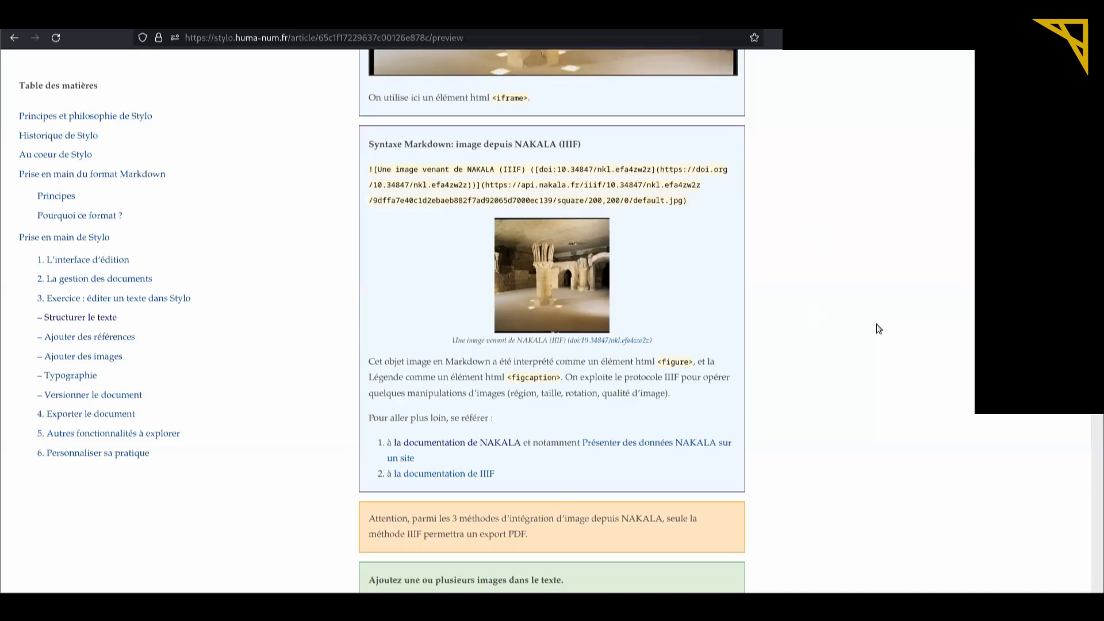
{"action": "scroll", "coordinate": [878, 328], "scroll_direction": "down", "scroll_amount": 2}
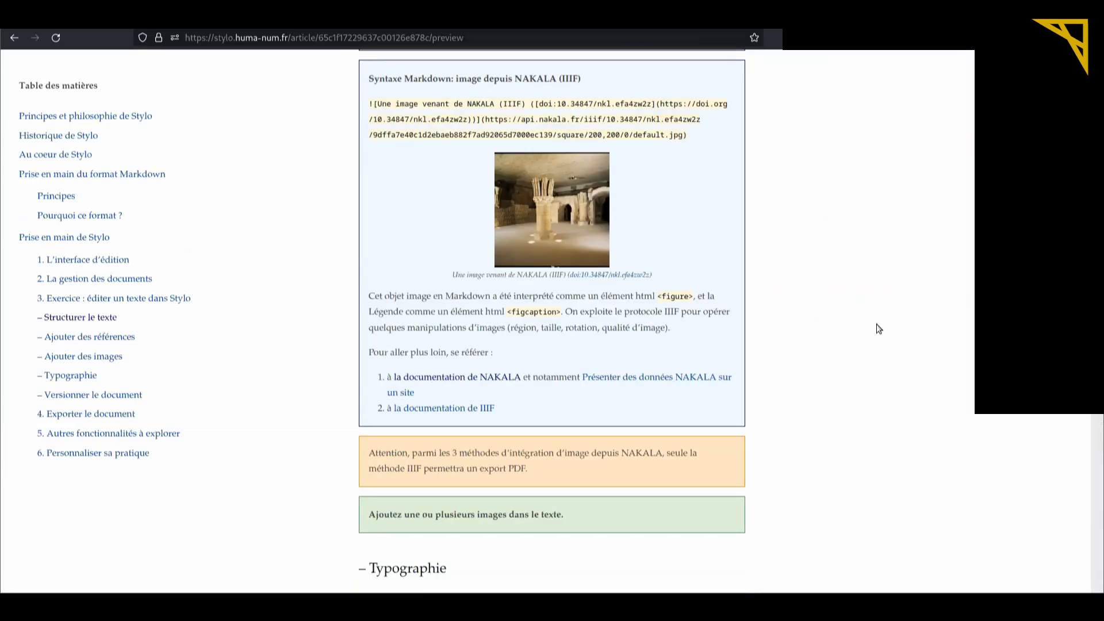
{"action": "scroll", "coordinate": [878, 328], "scroll_direction": "down", "scroll_amount": 4}
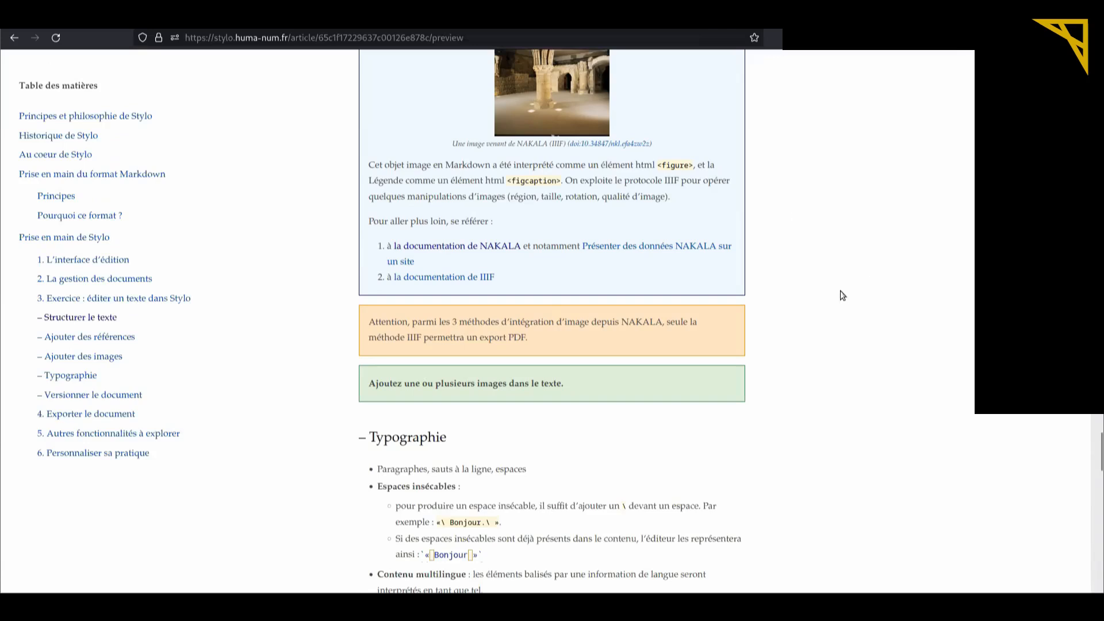
{"action": "scroll", "coordinate": [842, 295], "scroll_direction": "up", "scroll_amount": 6}
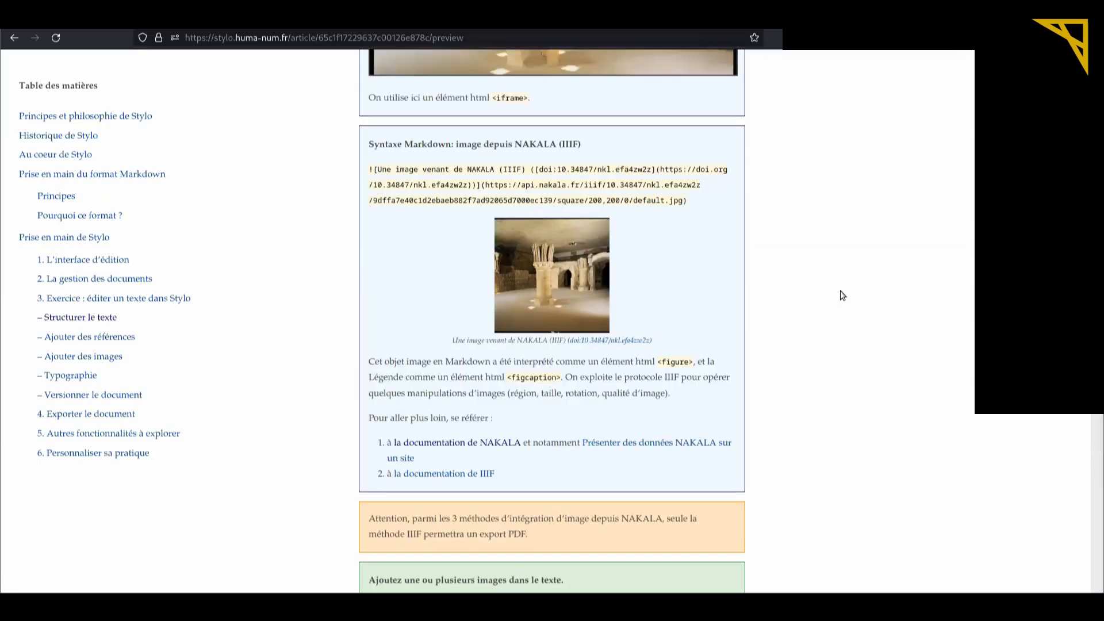
{"action": "scroll", "coordinate": [843, 295], "scroll_direction": "down", "scroll_amount": 6}
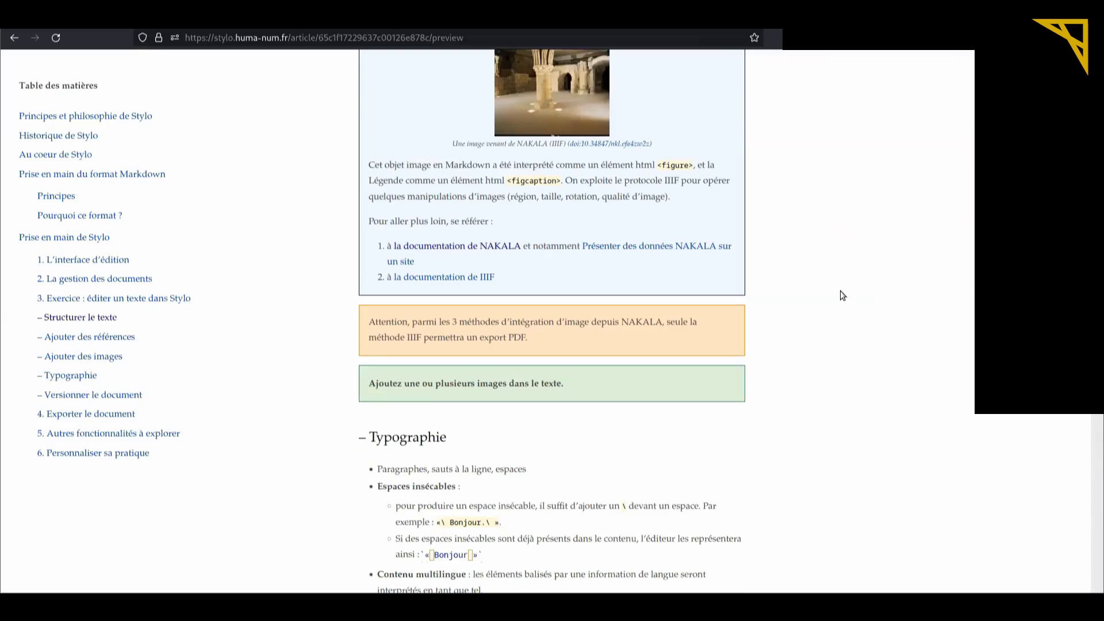
Examine the guide's Typographie section on non-breaking spaces, including the backslash syntax in the "Bonjour" example.
{"action": "scroll", "coordinate": [843, 296], "scroll_direction": "down", "scroll_amount": 4}
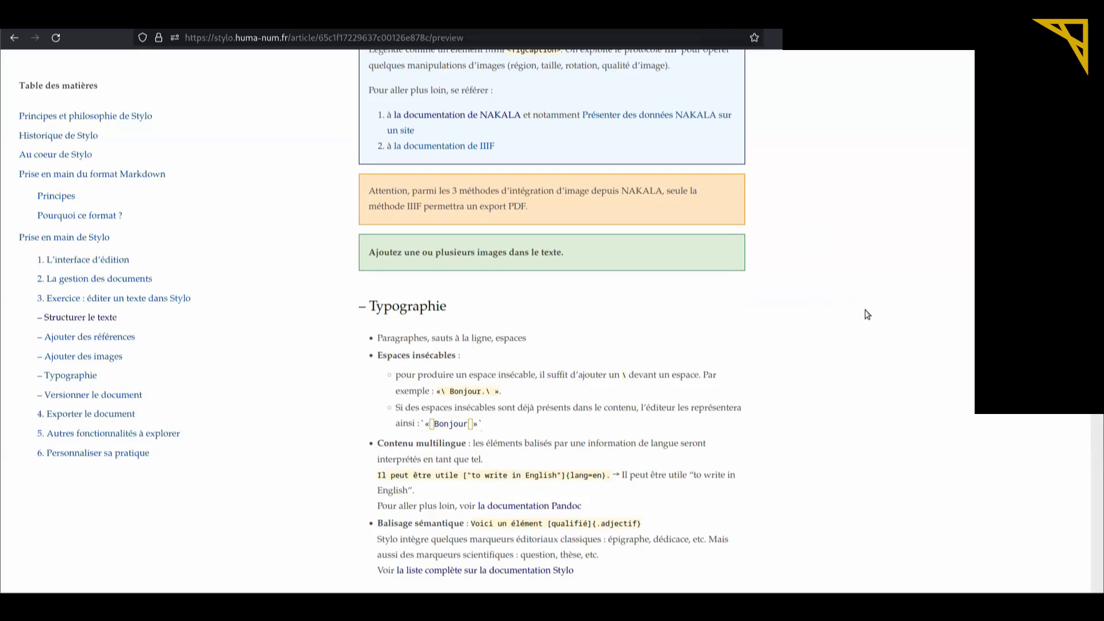
{"action": "scroll", "coordinate": [867, 314], "scroll_direction": "down", "scroll_amount": 2}
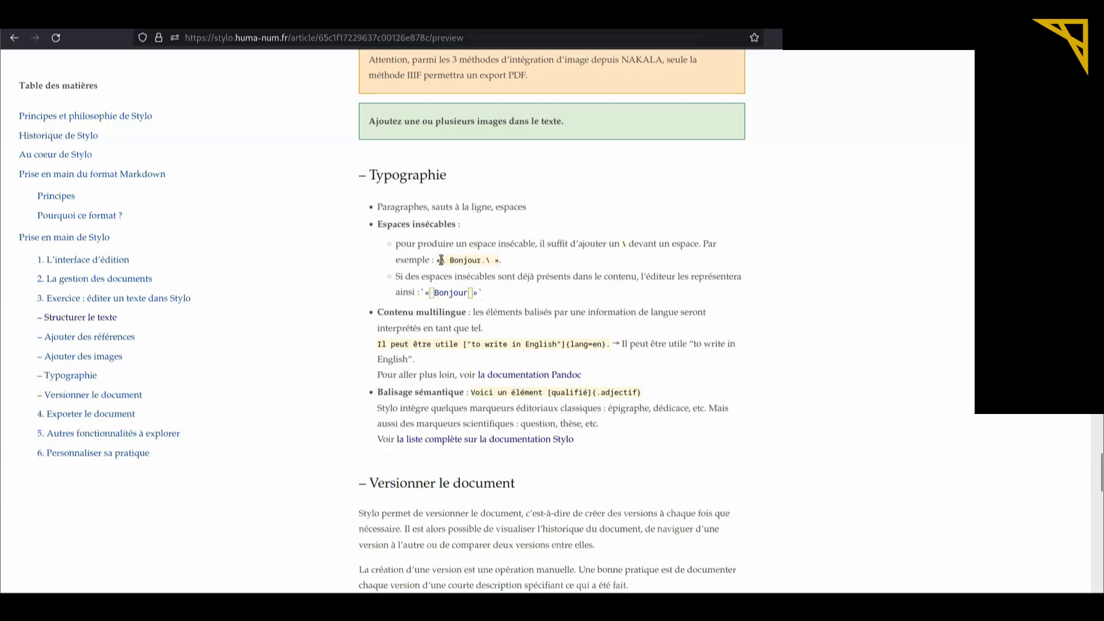
{"action": "left_click_drag", "start_coordinate": [437, 260], "coordinate": [447, 259]}
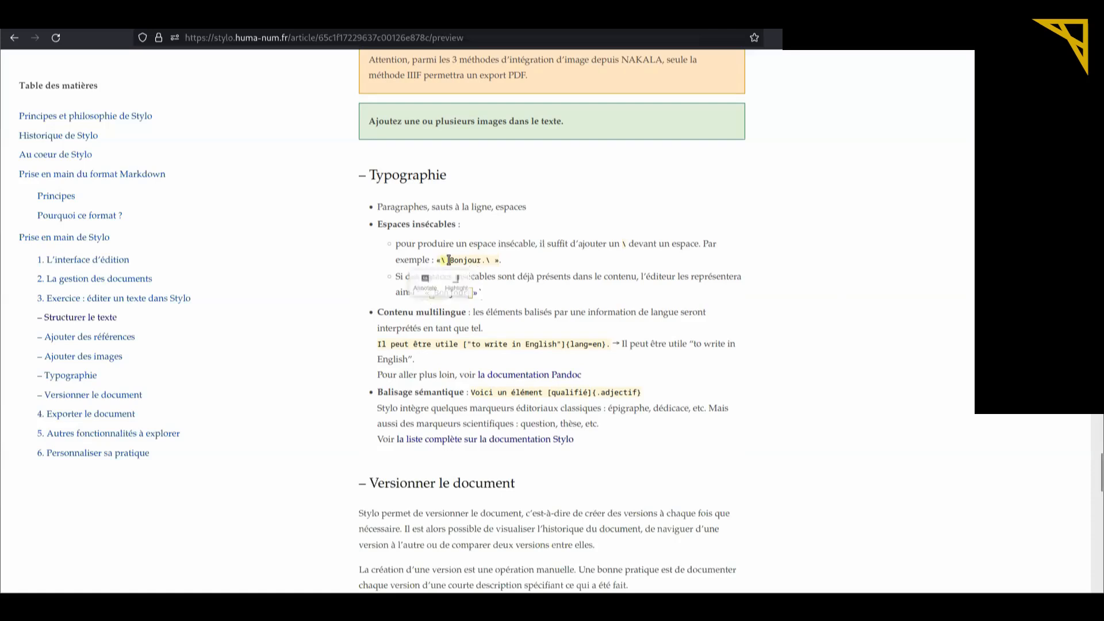
{"action": "left_click", "coordinate": [598, 269]}
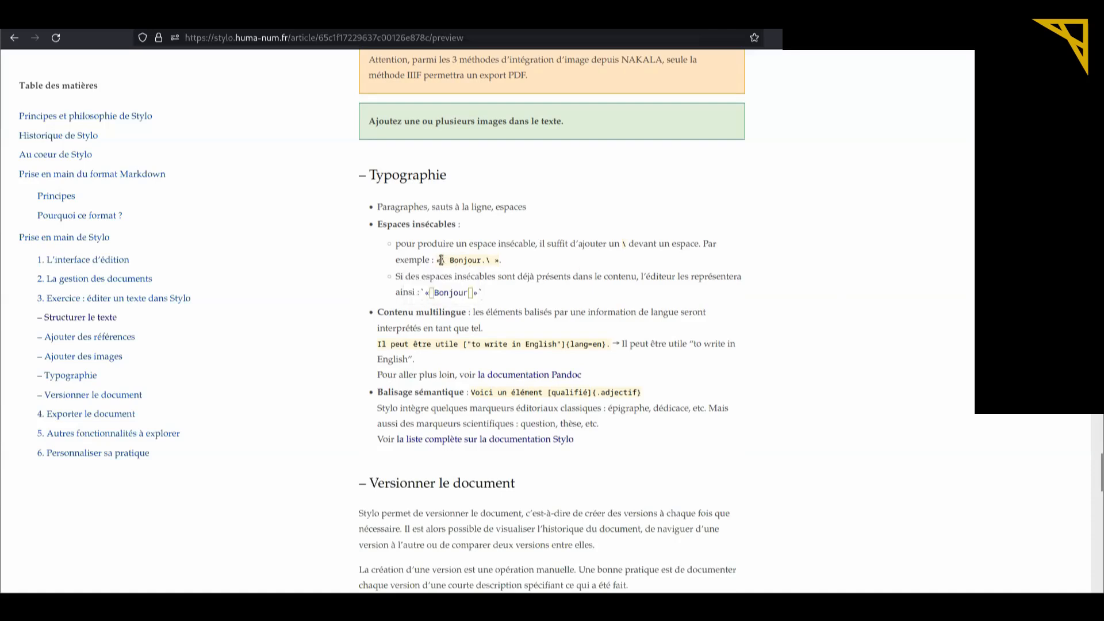
{"action": "left_click_drag", "start_coordinate": [442, 260], "coordinate": [450, 260]}
{"action": "left_click", "coordinate": [519, 303]}
{"action": "scroll", "coordinate": [528, 302], "scroll_direction": "down", "scroll_amount": 1}
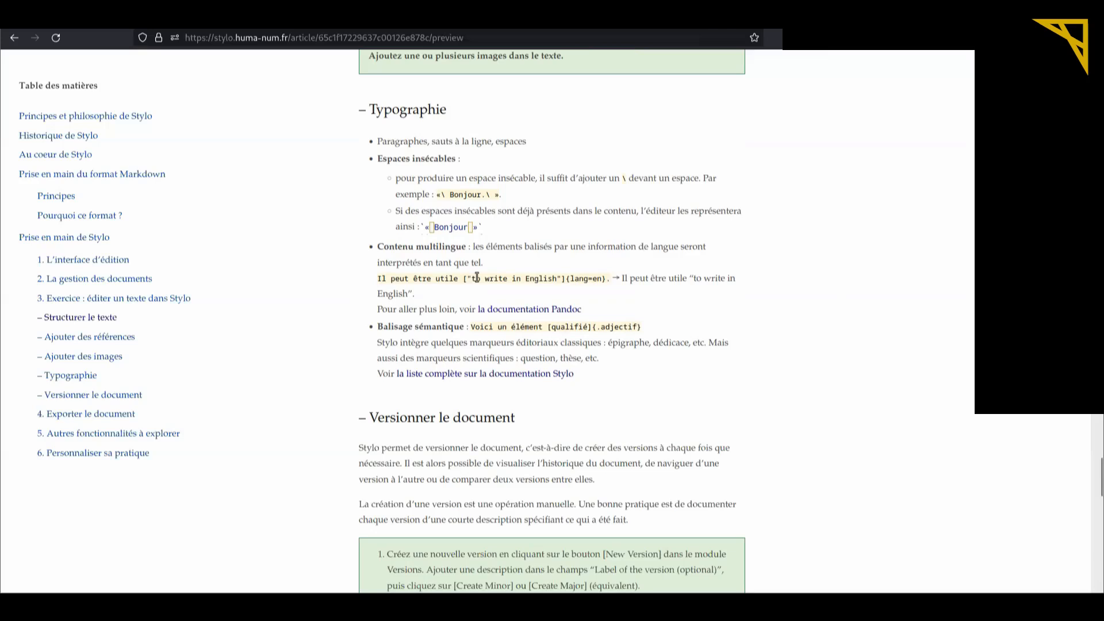
Examine the guide's multilingual content syntax, ["to write in English"]{lang=en}.
{"action": "left_click_drag", "start_coordinate": [464, 278], "coordinate": [607, 280]}
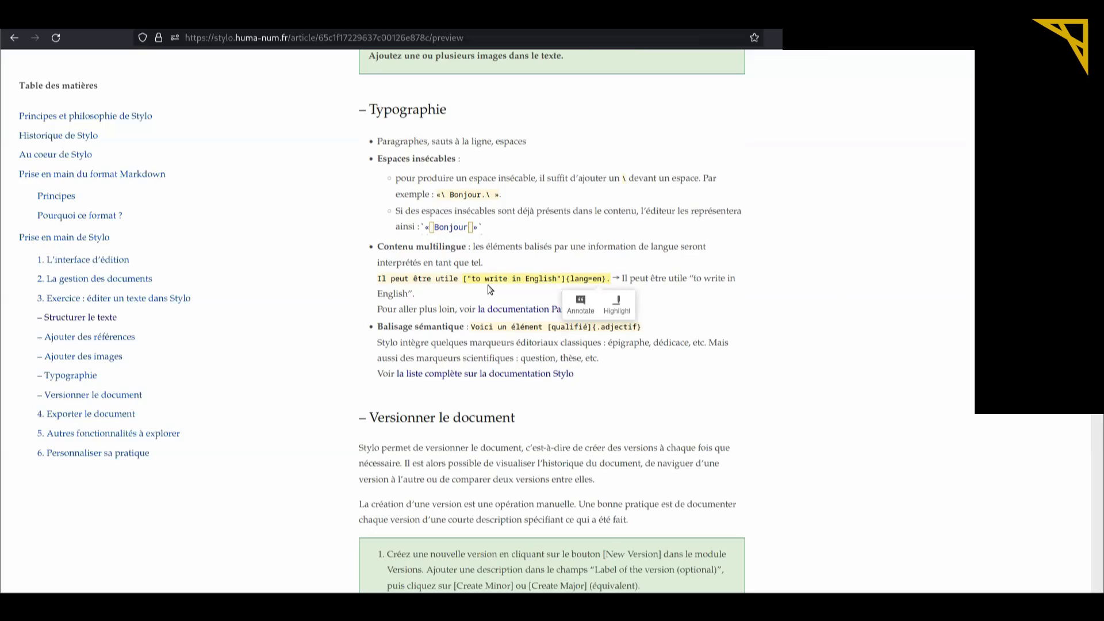
{"action": "left_click_drag", "start_coordinate": [467, 279], "coordinate": [471, 279]}
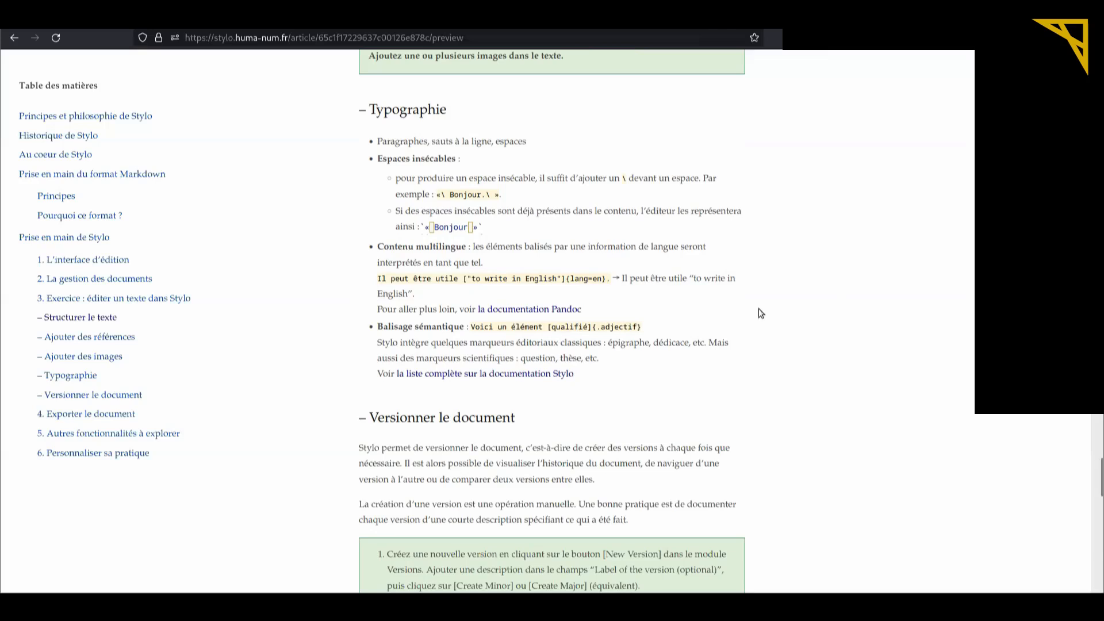
{"action": "scroll", "coordinate": [759, 313], "scroll_direction": "down", "scroll_amount": 2}
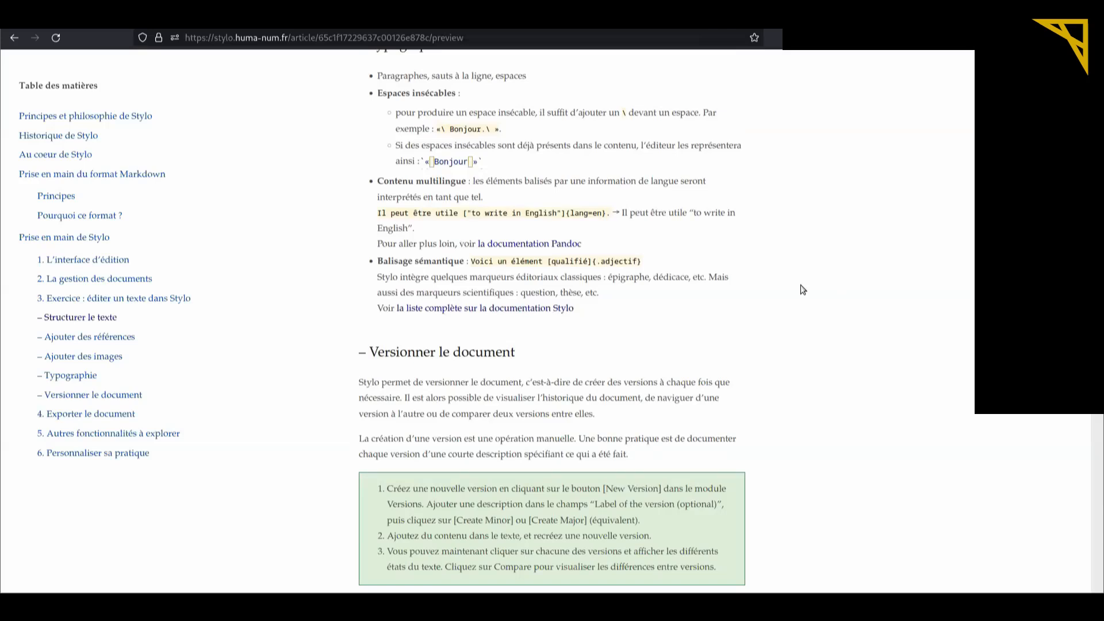
{"action": "scroll", "coordinate": [807, 290], "scroll_direction": "down", "scroll_amount": 2}
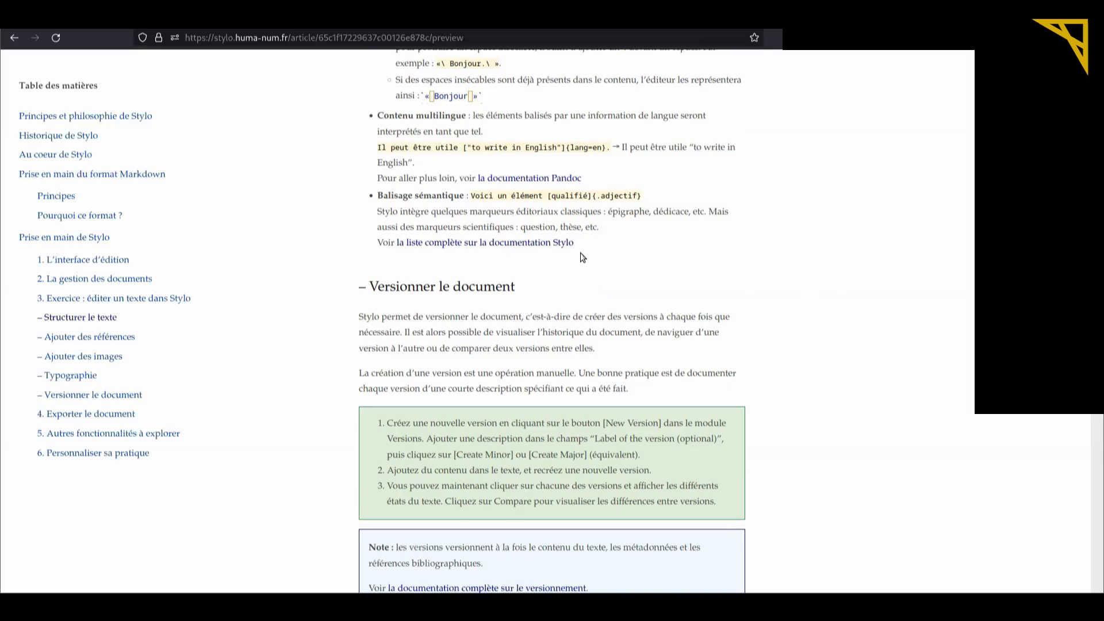
Examine the guide's semantic markup example, [qualifié]{.adjectif}.
{"action": "left_click_drag", "start_coordinate": [546, 195], "coordinate": [656, 202]}
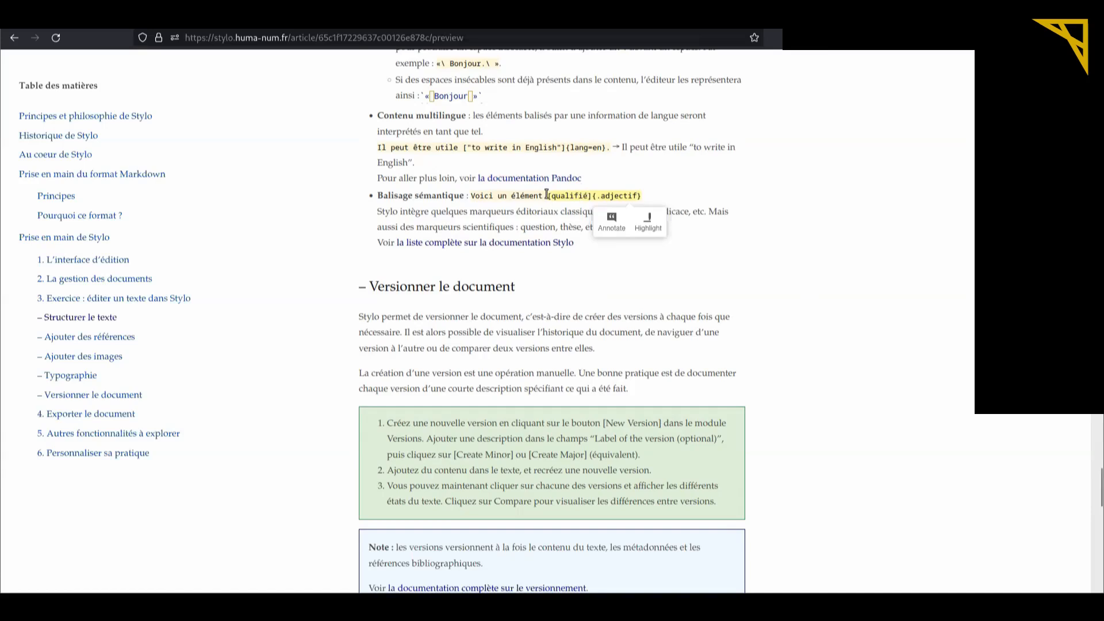
{"action": "left_click_drag", "start_coordinate": [593, 196], "coordinate": [619, 195]}
{"action": "left_click", "coordinate": [689, 195]}
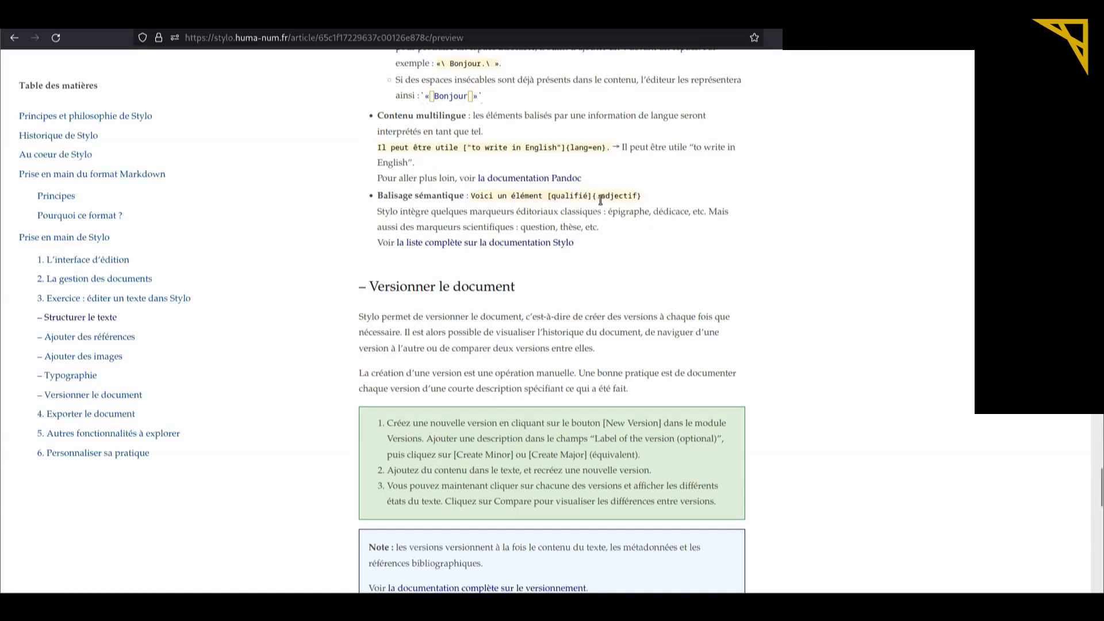
{"action": "left_click_drag", "start_coordinate": [601, 196], "coordinate": [616, 196]}
{"action": "left_click", "coordinate": [712, 195]}
Examine the guide's section on versioning the document, including the exercise steps and the article and version URL patterns.
{"action": "scroll", "coordinate": [712, 195], "scroll_direction": "down", "scroll_amount": 4}
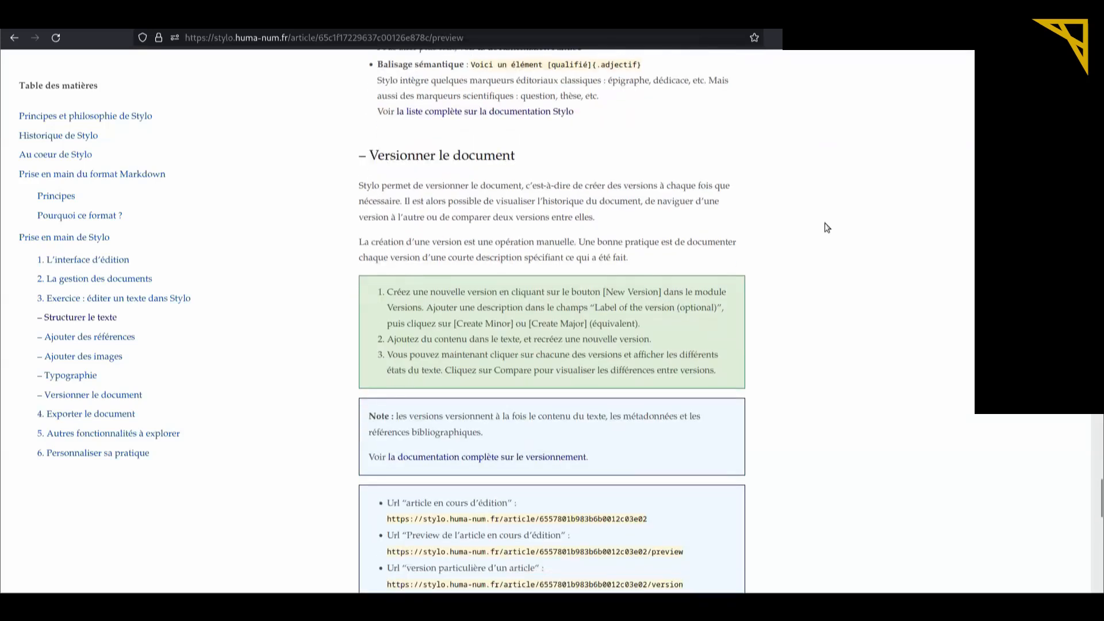
{"action": "scroll", "coordinate": [827, 228], "scroll_direction": "down", "scroll_amount": 2}
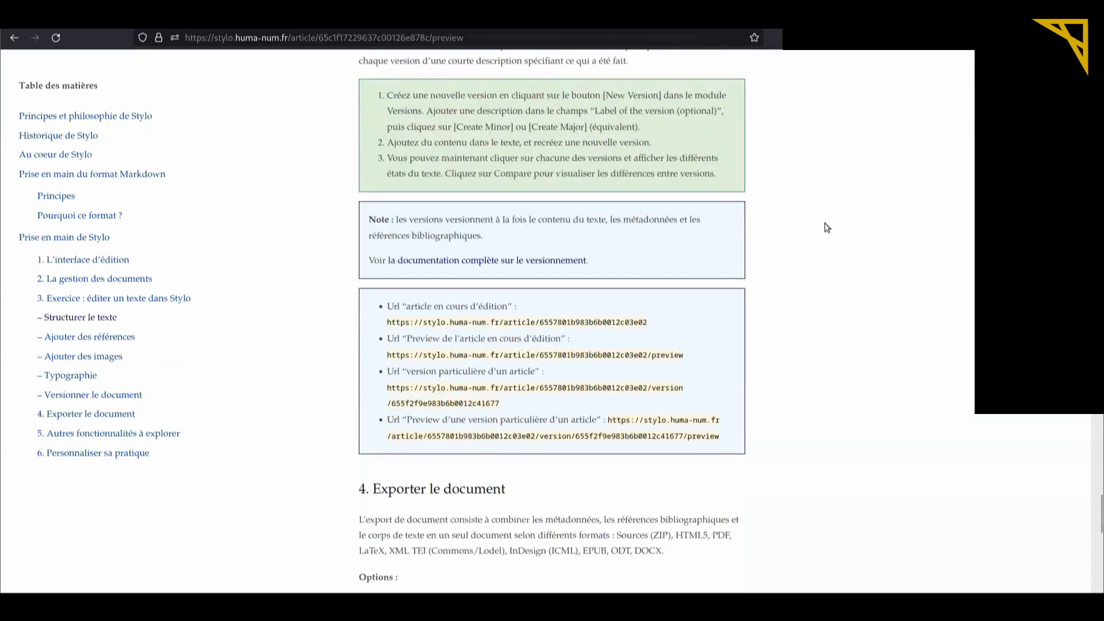
{"action": "scroll", "coordinate": [827, 228], "scroll_direction": "down", "scroll_amount": 1}
{"action": "scroll", "coordinate": [827, 228], "scroll_direction": "up", "scroll_amount": 1}
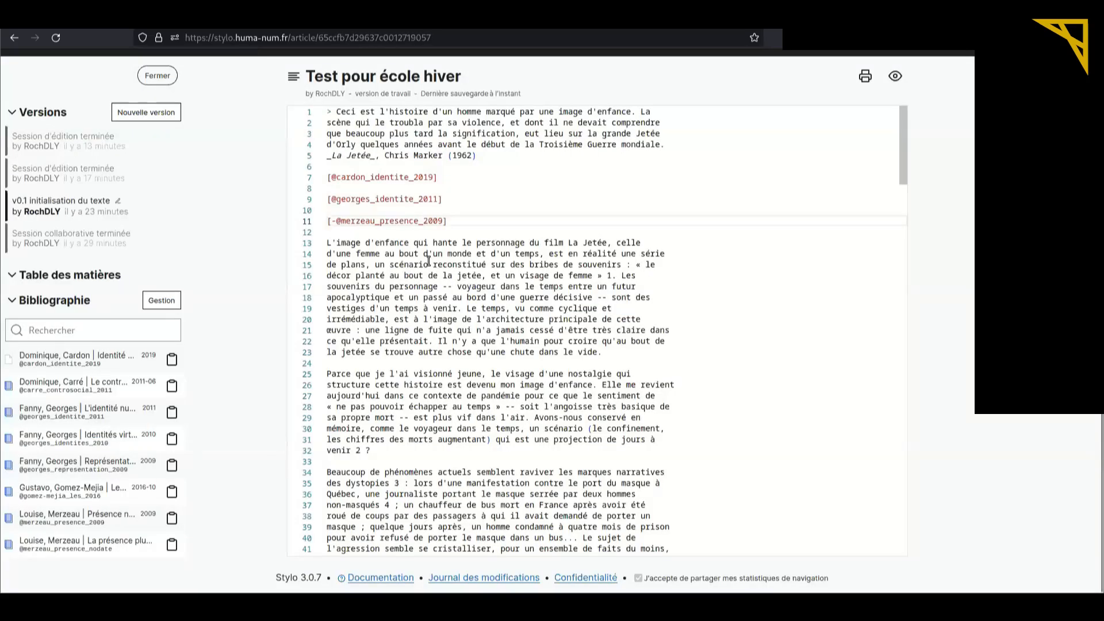
Return to the article editor and create a major version named "ajout de refs bibliographiques".
{"action": "left_click", "coordinate": [126, 117]}
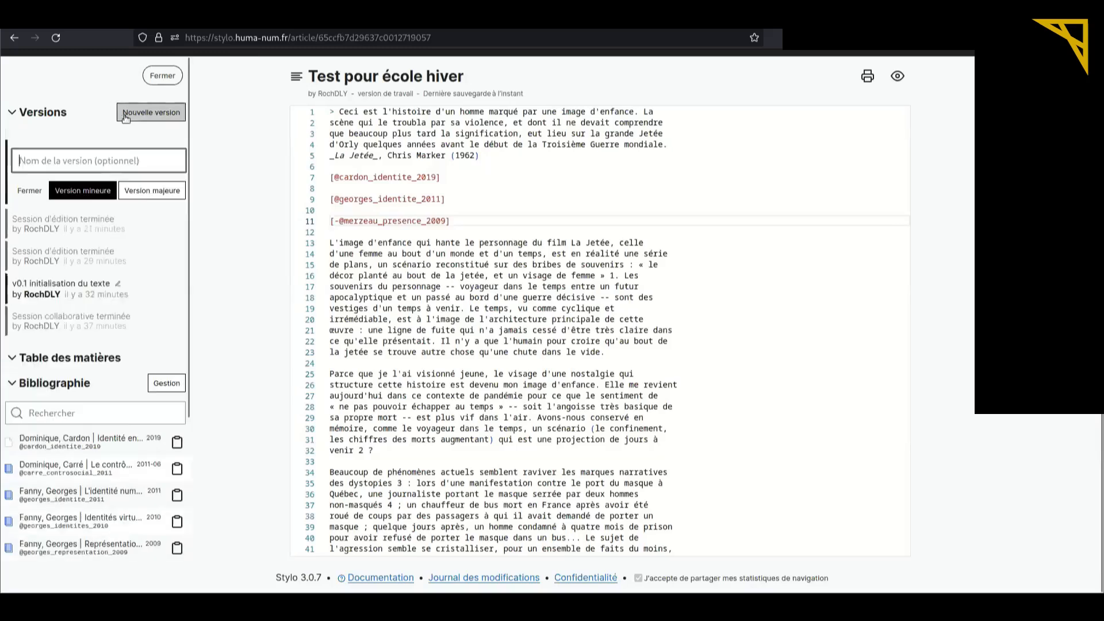
{"action": "type", "text": "ajout"}
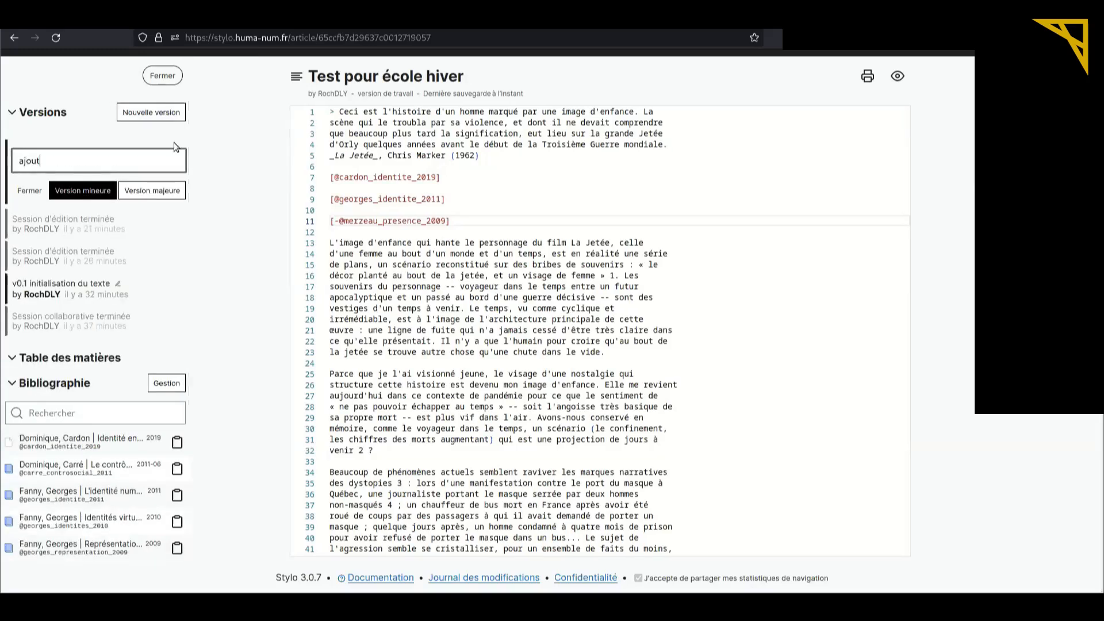
{"action": "type", "text": " de refs bibliographiques"}
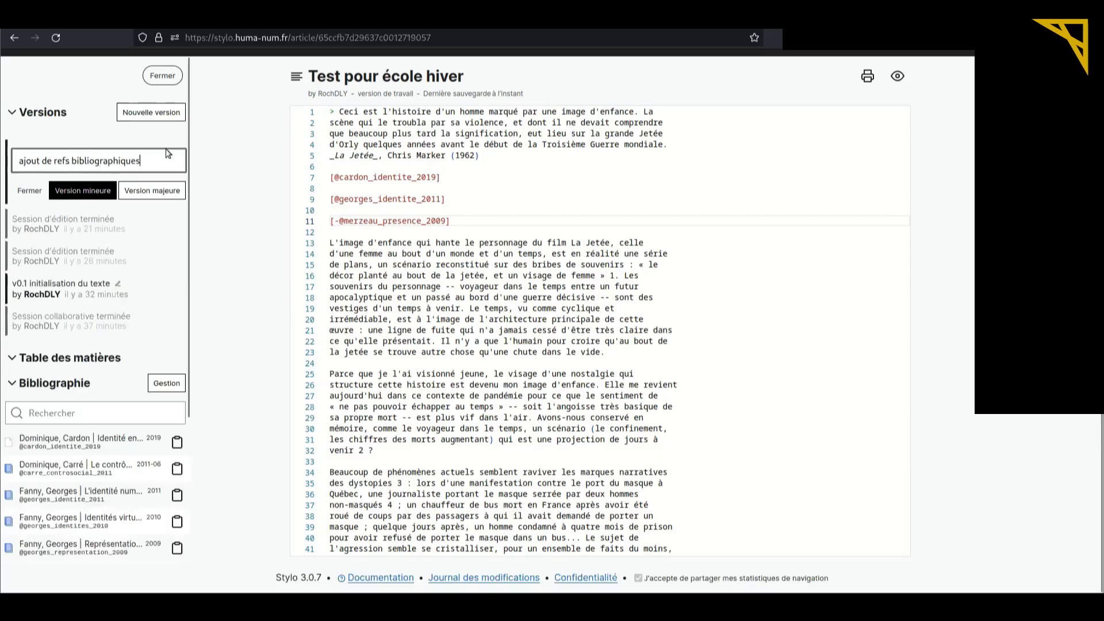
{"action": "left_click", "coordinate": [141, 199]}
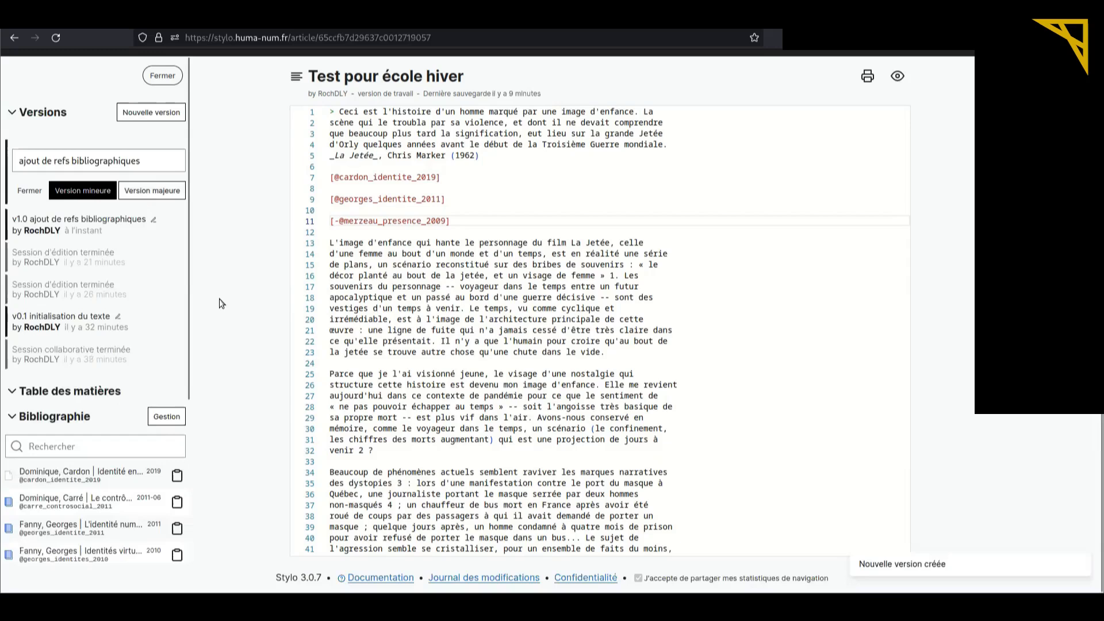
{"action": "left_click", "coordinate": [10, 118]}
{"action": "left_click", "coordinate": [35, 117]}
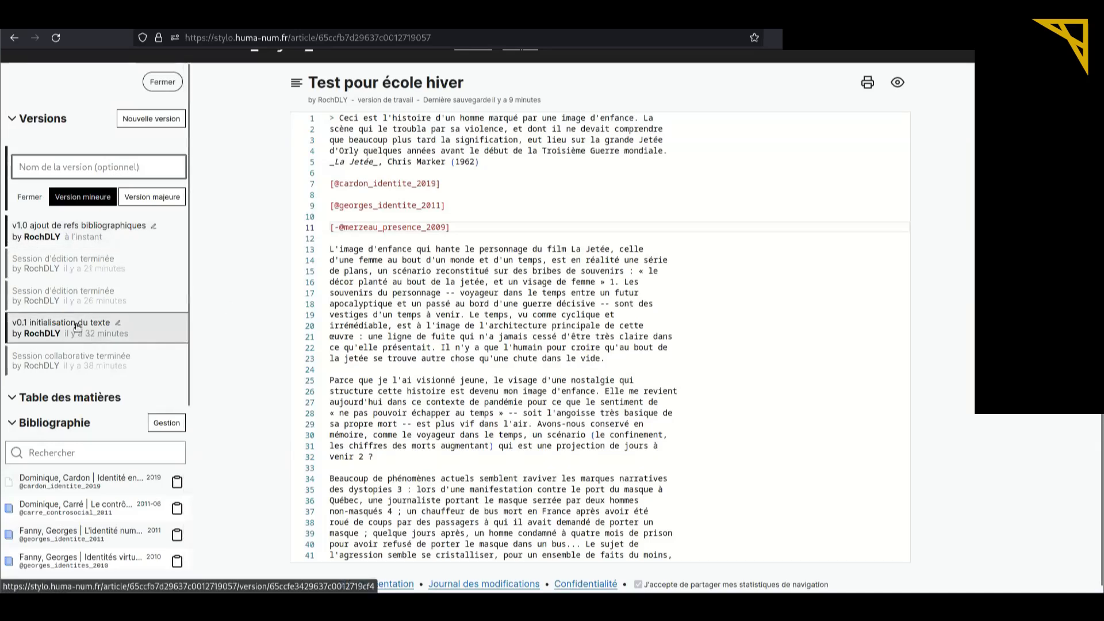
Open version v1.0 "ajout de refs bibliographiques", compare it with v0.1 "initialisation du texte", and review the differences throughout the text.
{"action": "left_click", "coordinate": [72, 238]}
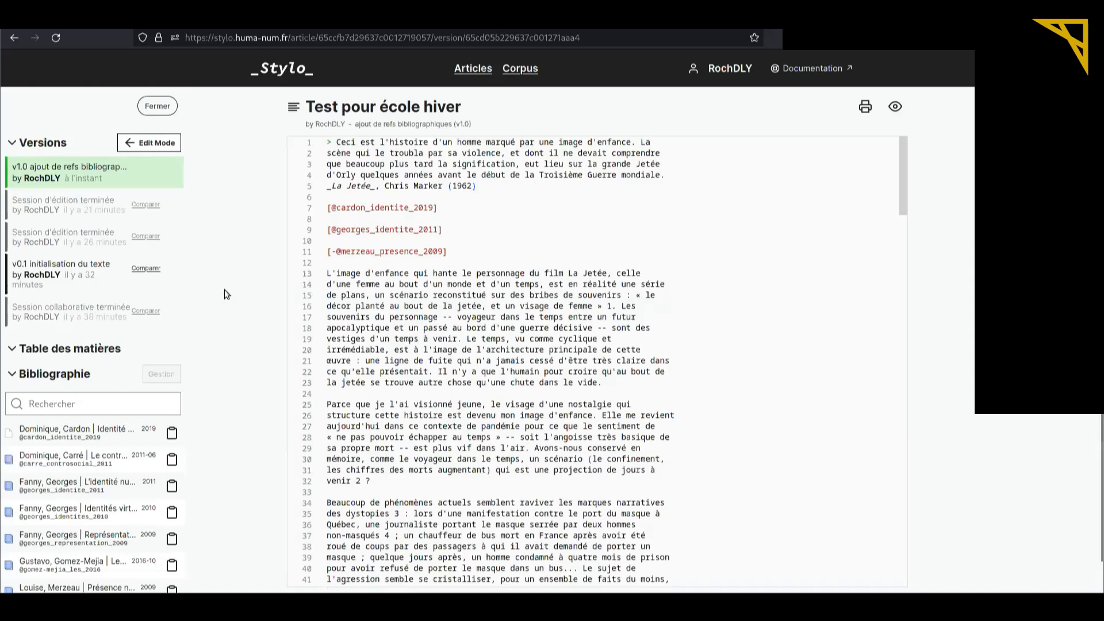
{"action": "left_click", "coordinate": [146, 269]}
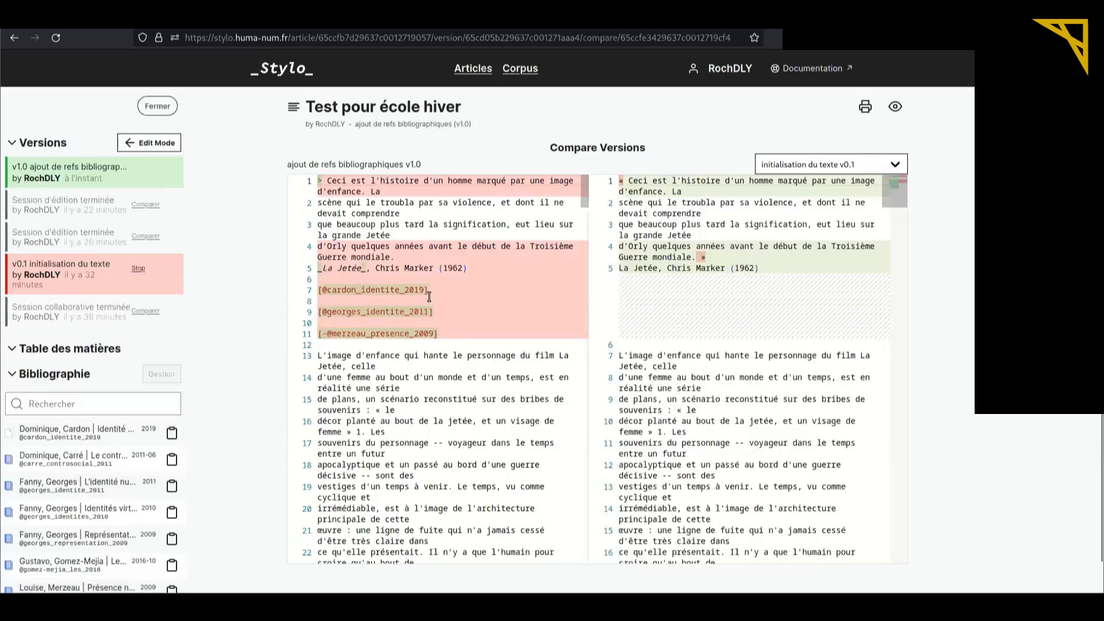
{"action": "scroll", "coordinate": [429, 296], "scroll_direction": "down", "scroll_amount": 13}
{"action": "scroll", "coordinate": [429, 297], "scroll_direction": "down", "scroll_amount": 20}
{"action": "scroll", "coordinate": [429, 297], "scroll_direction": "down", "scroll_amount": 3}
{"action": "scroll", "coordinate": [428, 293], "scroll_direction": "up", "scroll_amount": 5}
{"action": "scroll", "coordinate": [428, 292], "scroll_direction": "up", "scroll_amount": 20}
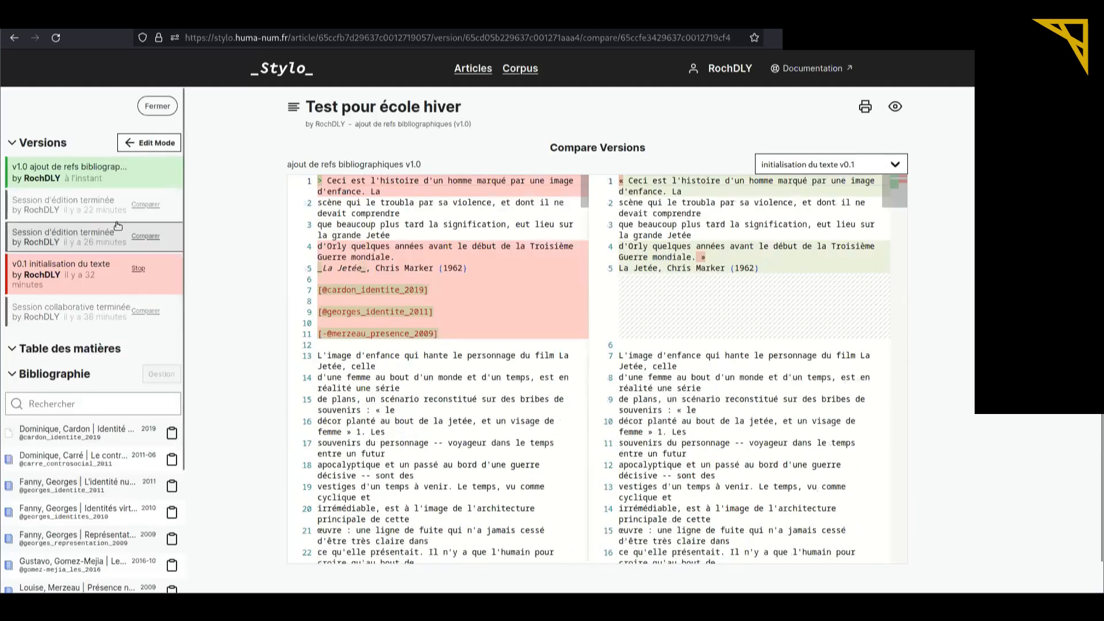
Compare version v0.1 "initialisation du texte" with v1.0 "ajout de refs bibliographiques" instead, review the differences, and stop the comparison.
{"action": "left_click", "coordinate": [138, 269]}
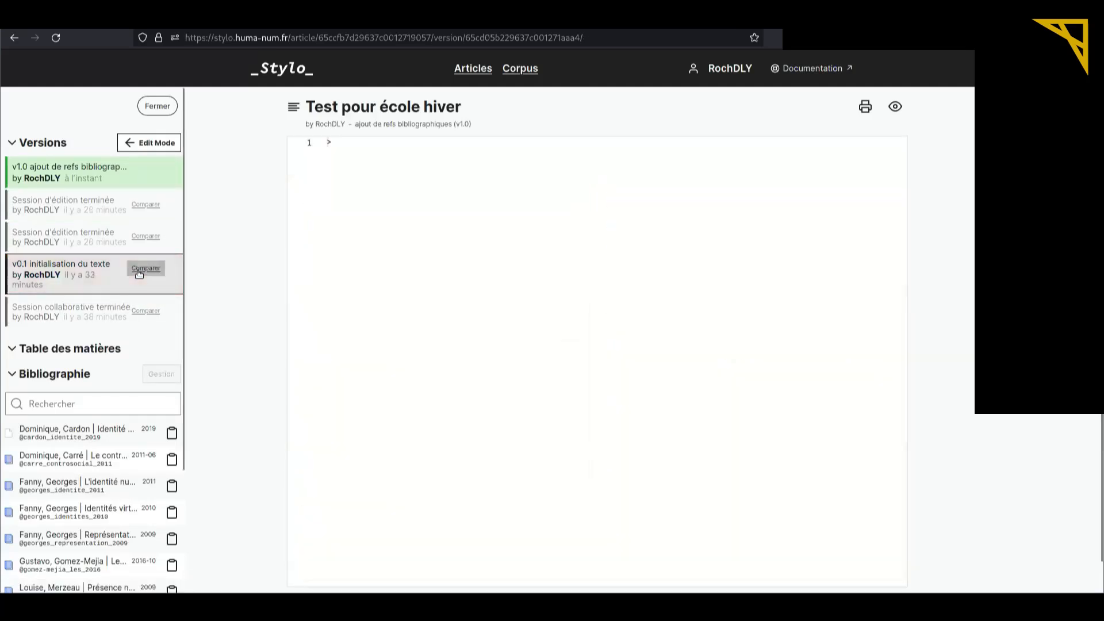
{"action": "left_click", "coordinate": [145, 172]}
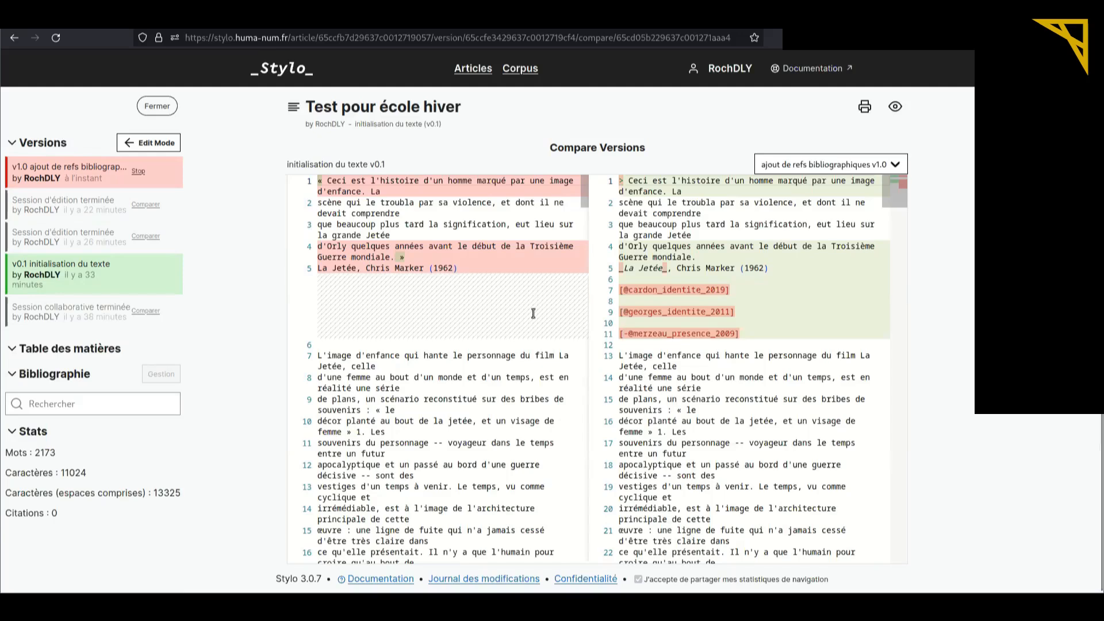
{"action": "scroll", "coordinate": [533, 314], "scroll_direction": "down", "scroll_amount": 1}
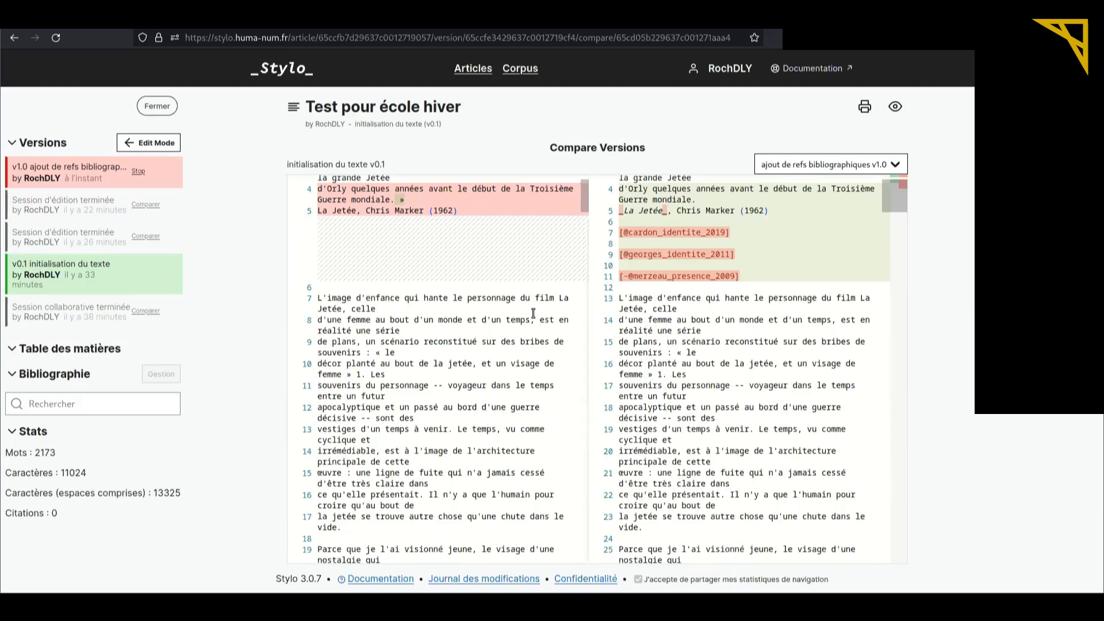
{"action": "scroll", "coordinate": [533, 314], "scroll_direction": "down", "scroll_amount": 2}
{"action": "scroll", "coordinate": [533, 313], "scroll_direction": "down", "scroll_amount": 1}
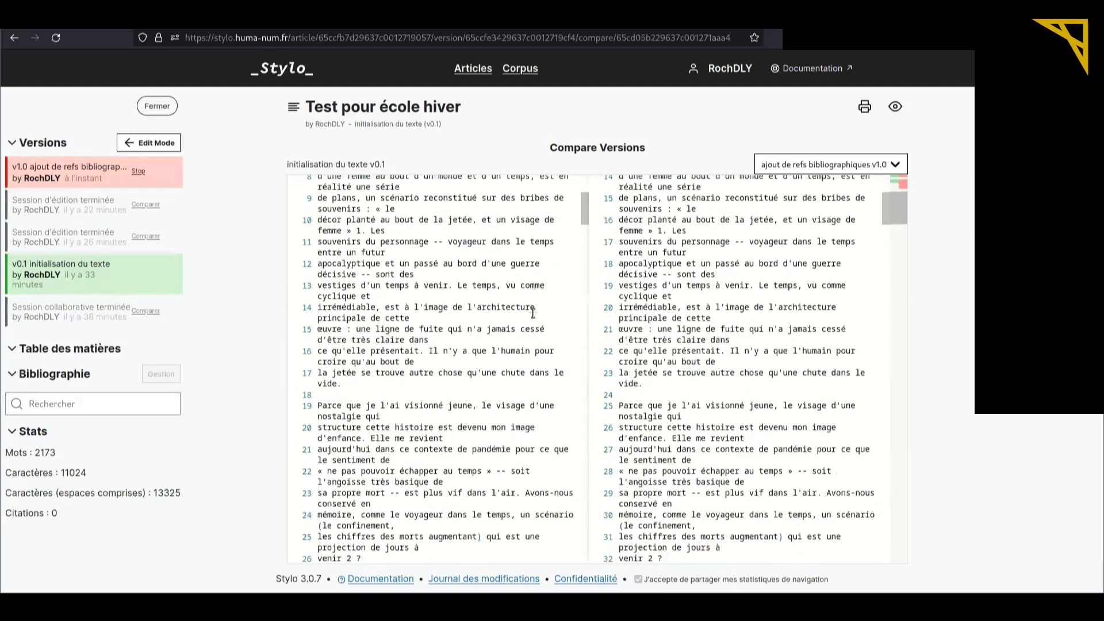
{"action": "scroll", "coordinate": [533, 313], "scroll_direction": "up", "scroll_amount": 4}
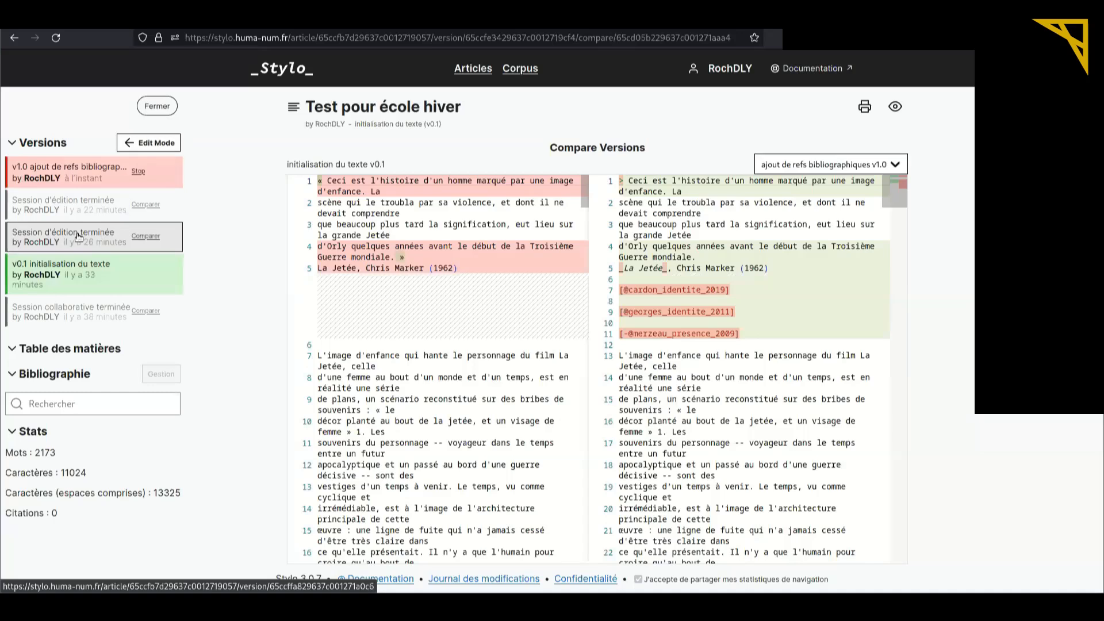
{"action": "left_click", "coordinate": [138, 171]}
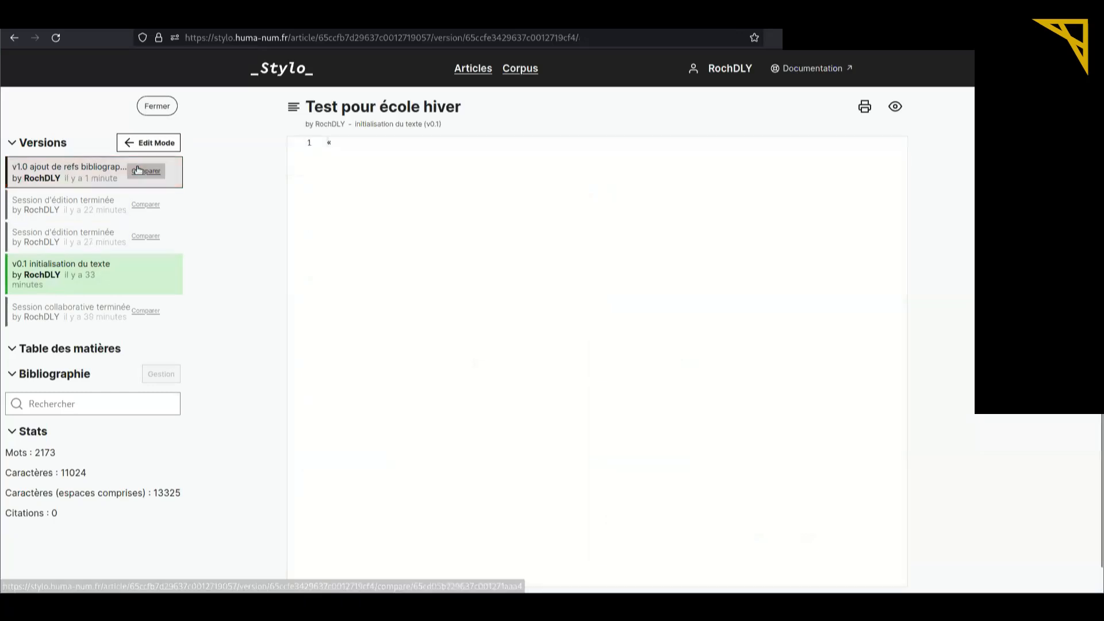
Open the oldest "Session collaborative terminée" version, check its export options without exporting, and view its preview.
{"action": "left_click", "coordinate": [86, 310]}
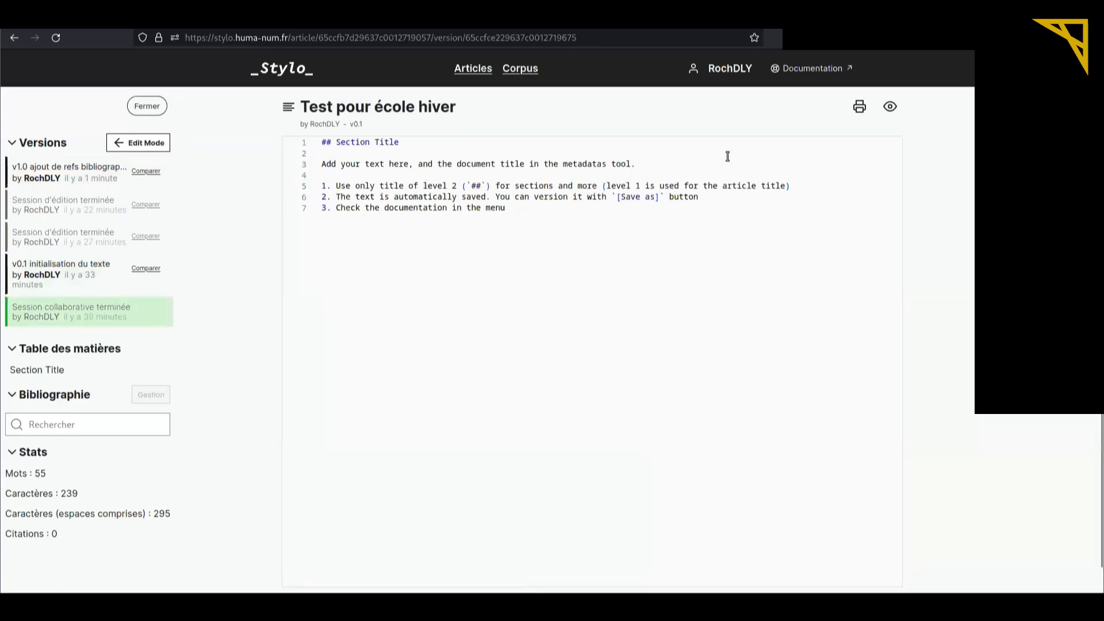
{"action": "left_click", "coordinate": [860, 112]}
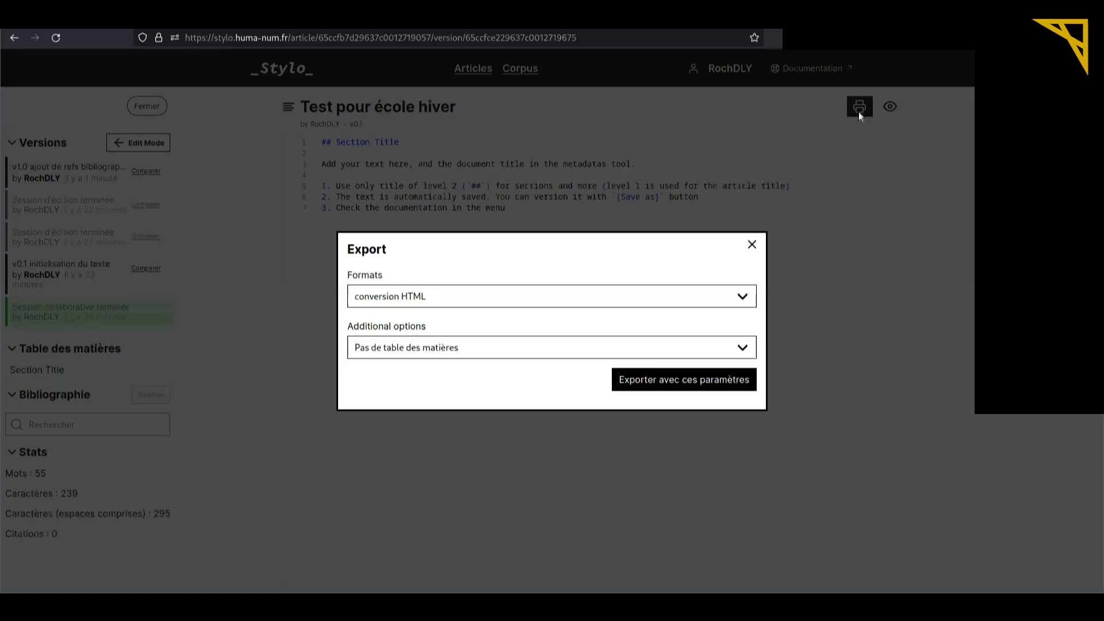
{"action": "left_click", "coordinate": [747, 246]}
{"action": "left_click", "coordinate": [890, 106]}
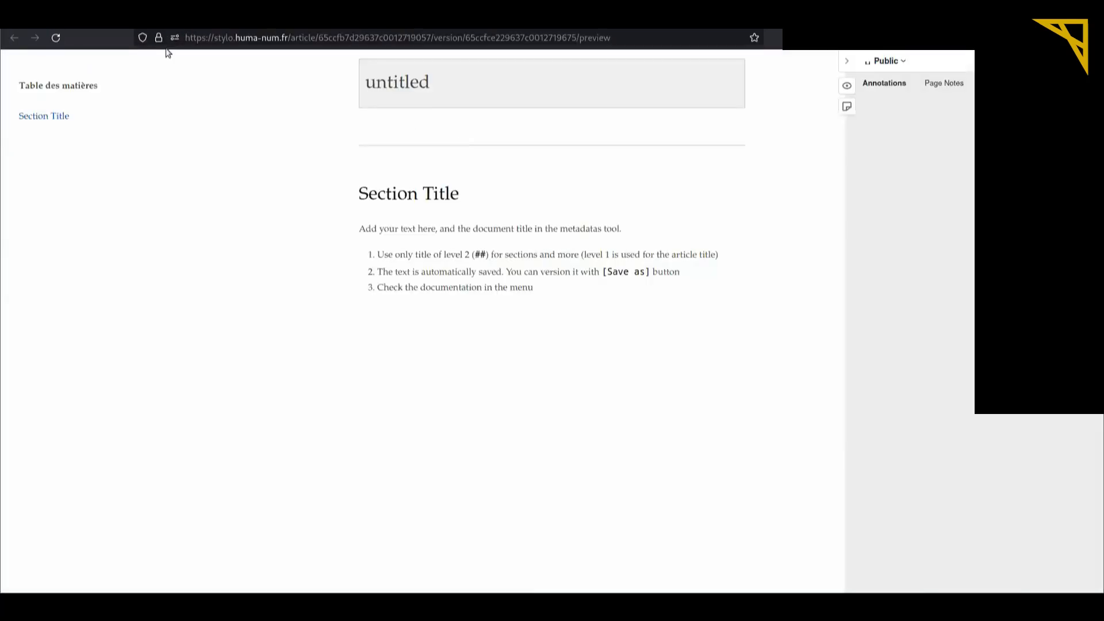
{"action": "left_click", "coordinate": [153, 19]}
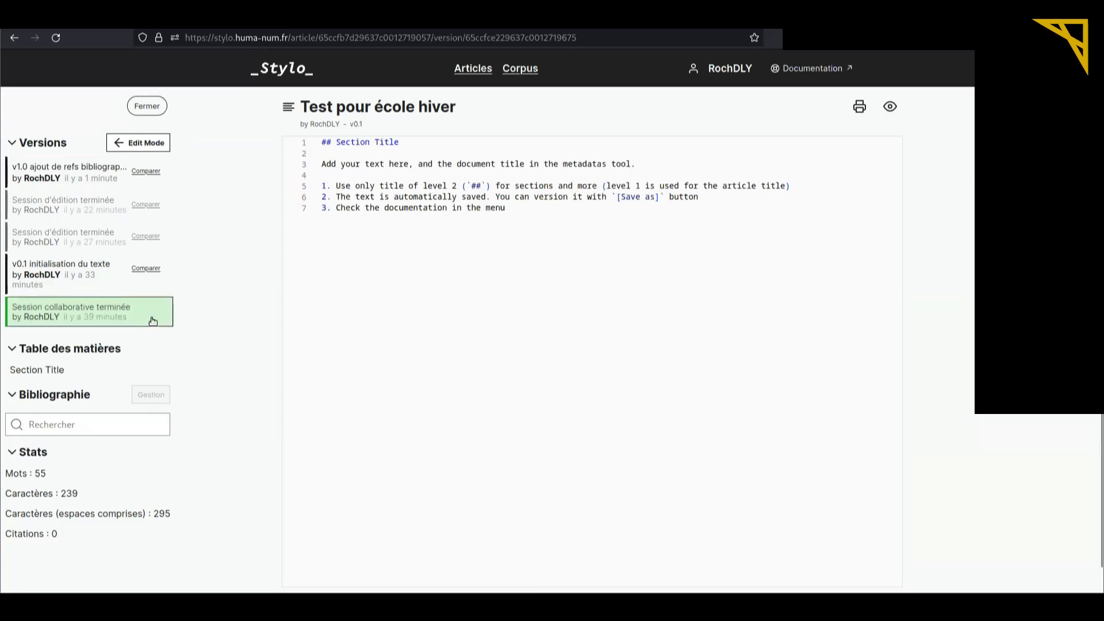
Replace the article's working text with the full text of the "Session d'édition terminée" version containing the code block.
{"action": "left_click", "coordinate": [36, 209]}
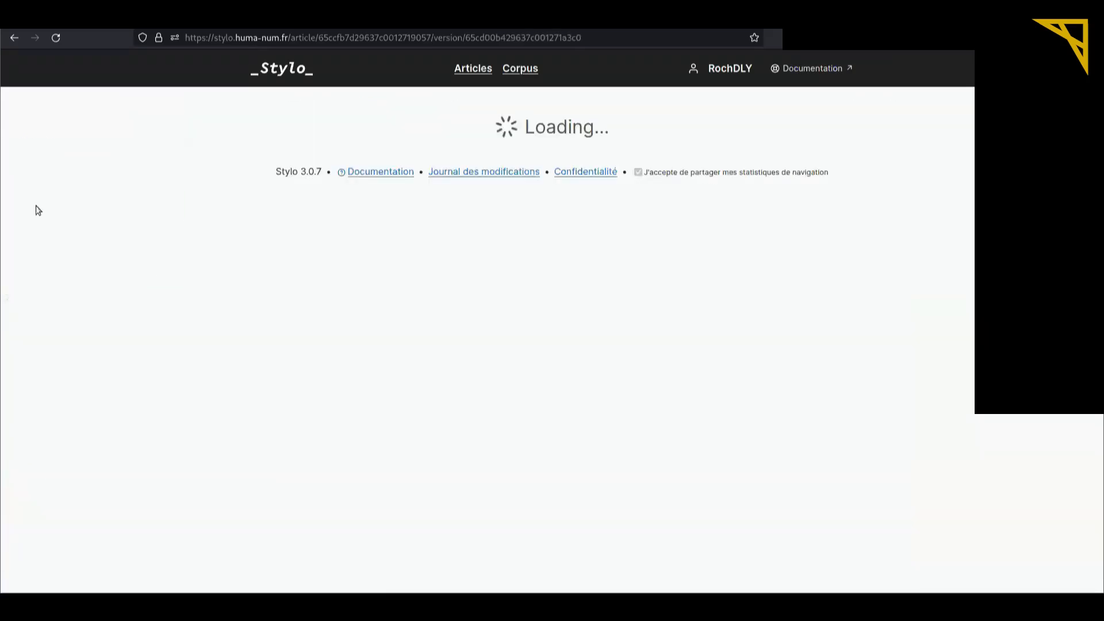
{"action": "left_click", "coordinate": [38, 182]}
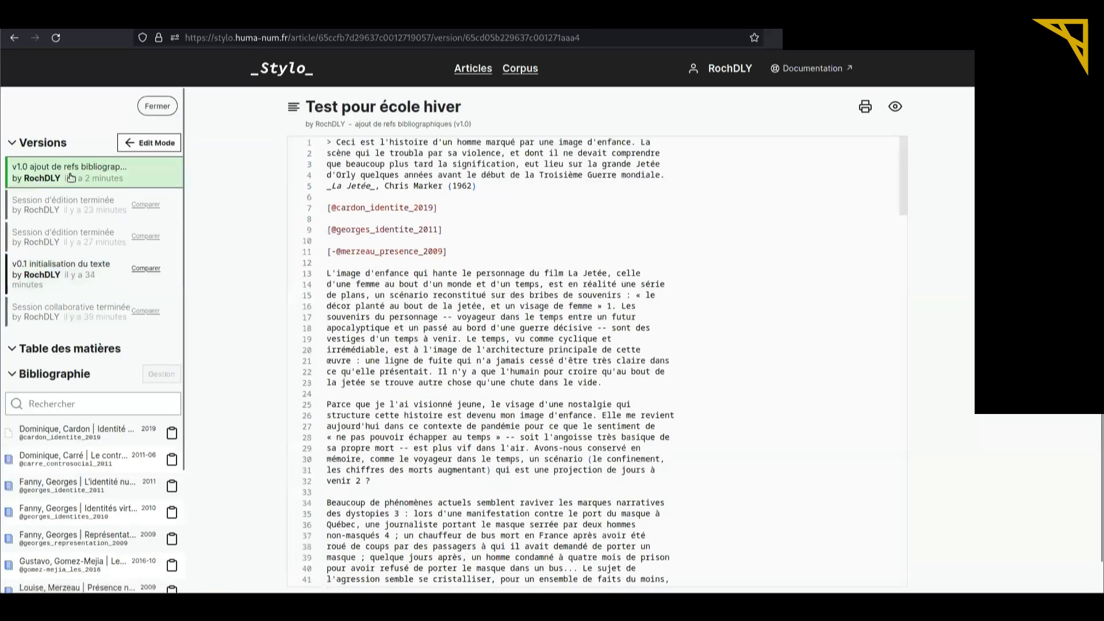
{"action": "left_click", "coordinate": [37, 204]}
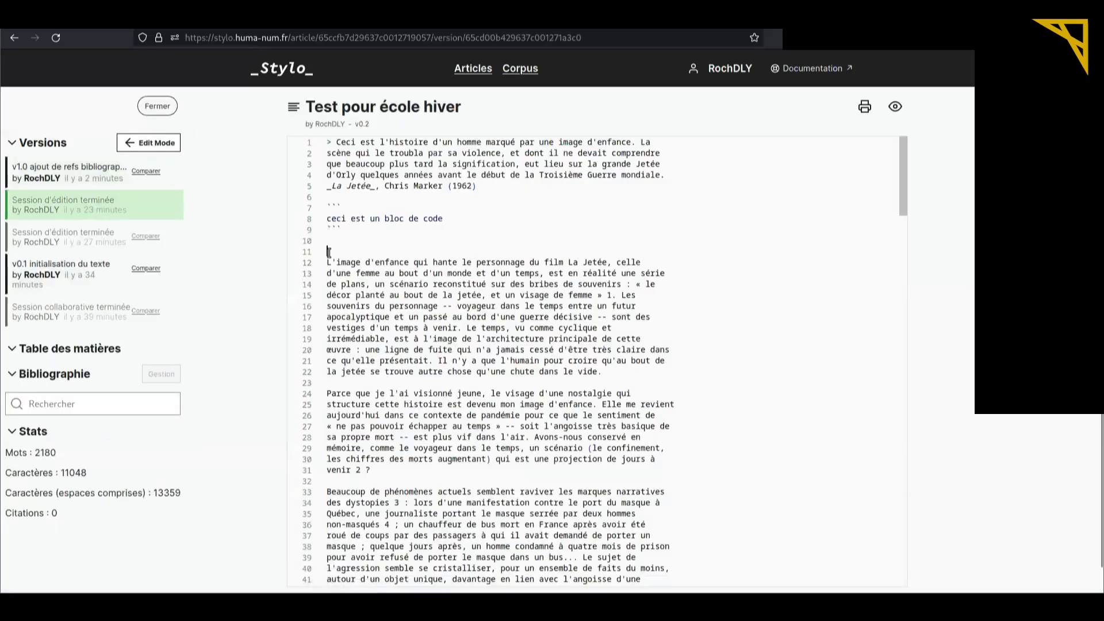
{"action": "key", "text": "ctrl+a"}
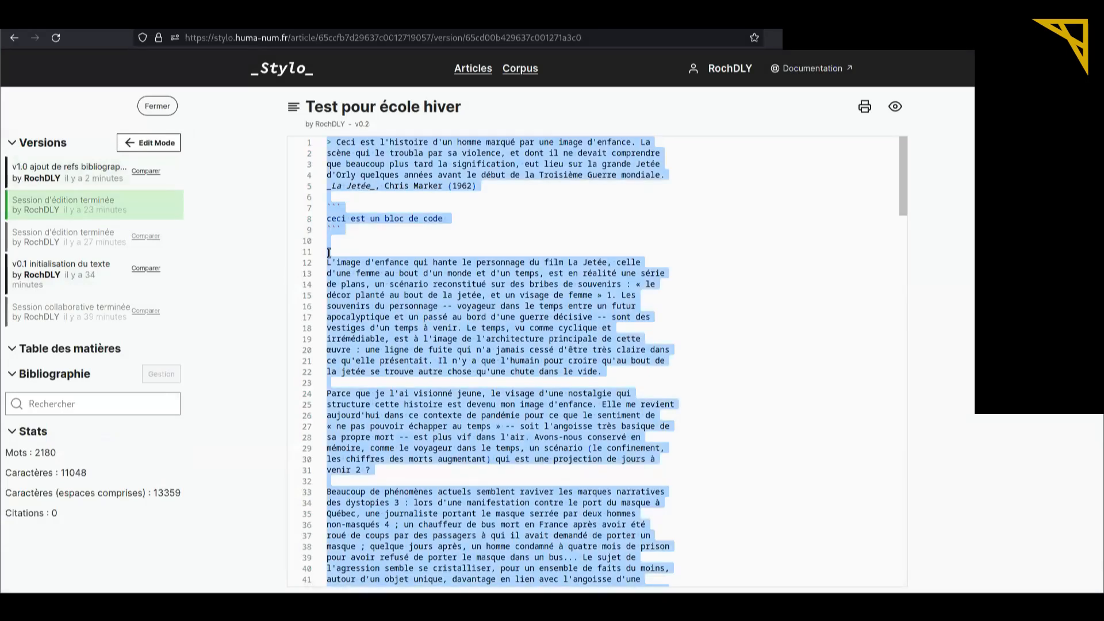
{"action": "left_click", "coordinate": [136, 150]}
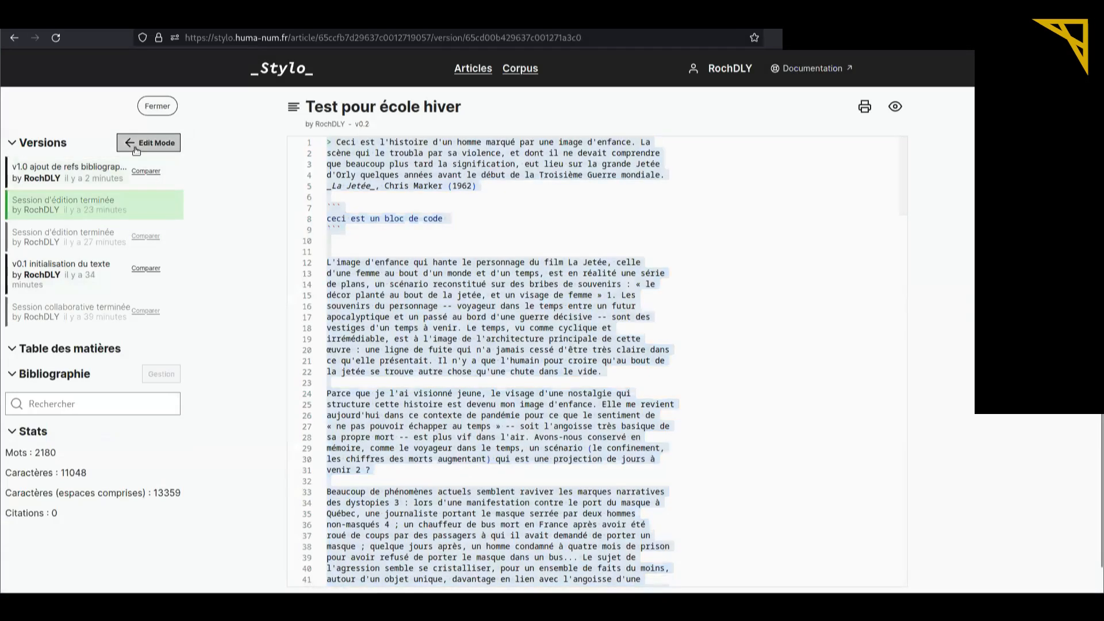
{"action": "key", "text": "ctrl+a"}
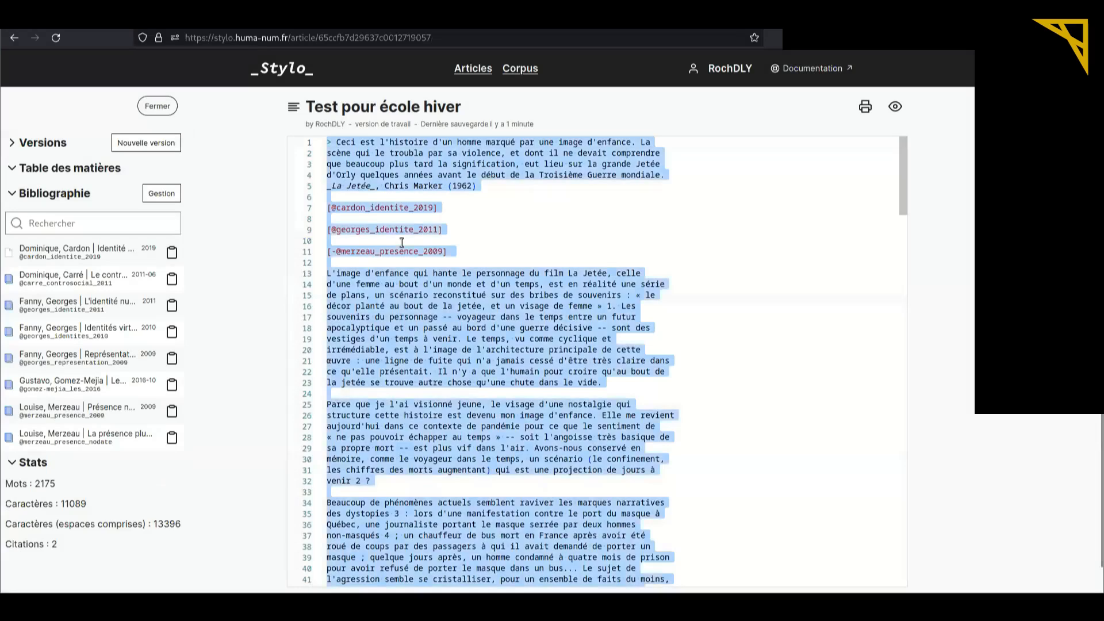
{"action": "key", "text": "ctrl+v"}
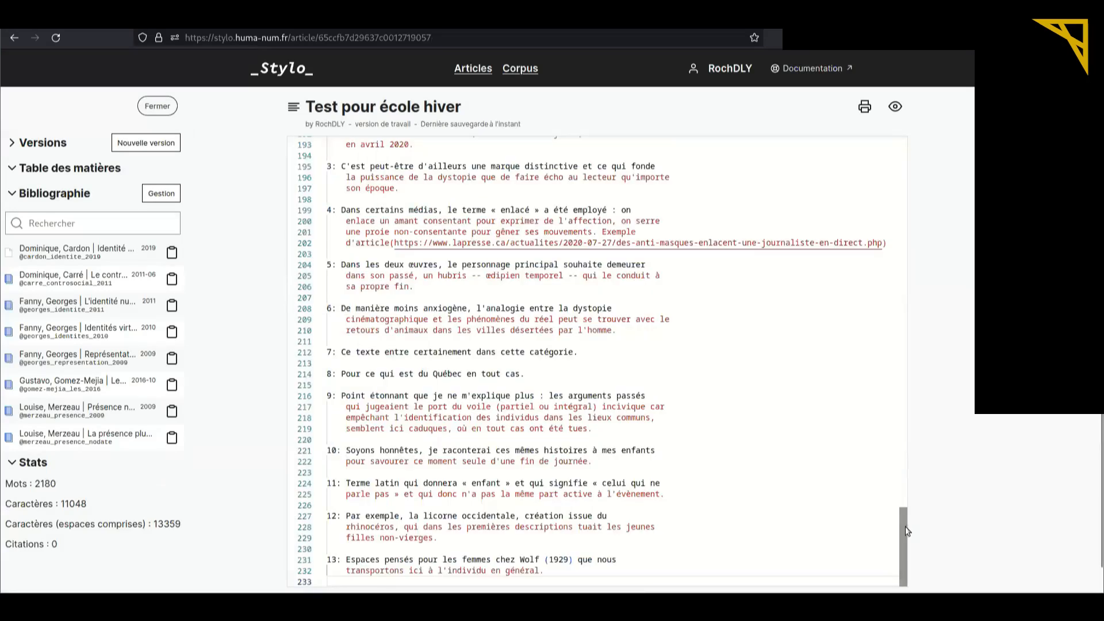
{"action": "left_click_drag", "start_coordinate": [905, 526], "coordinate": [904, 155]}
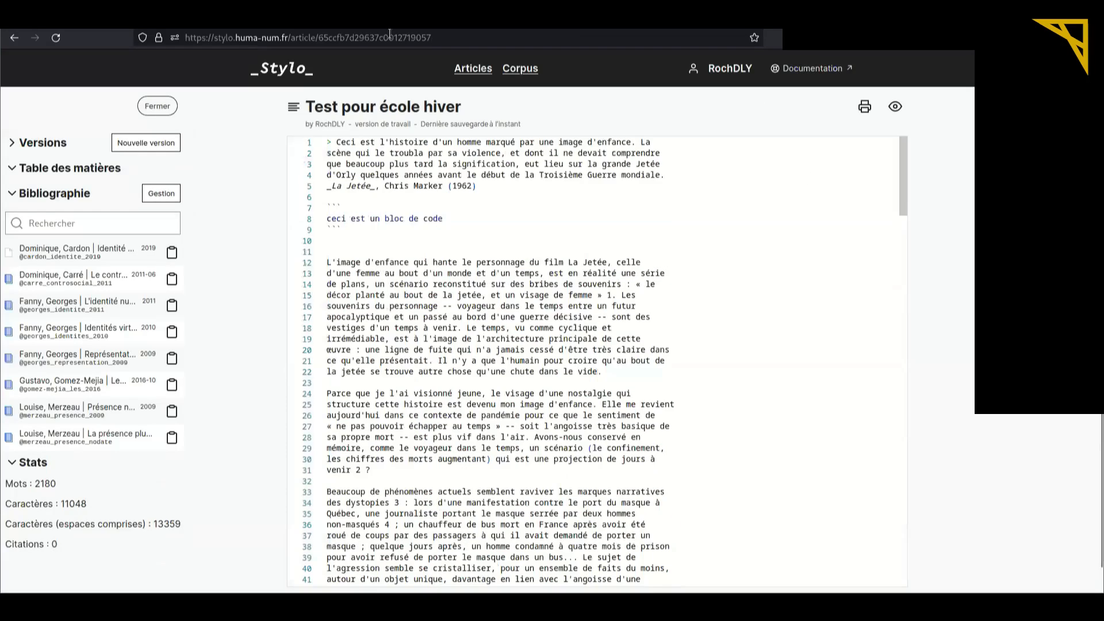
Create a minor version named "retourvers la version x", and open version v1.0 "ajout de refs bibliographiques".
{"action": "left_click", "coordinate": [149, 154]}
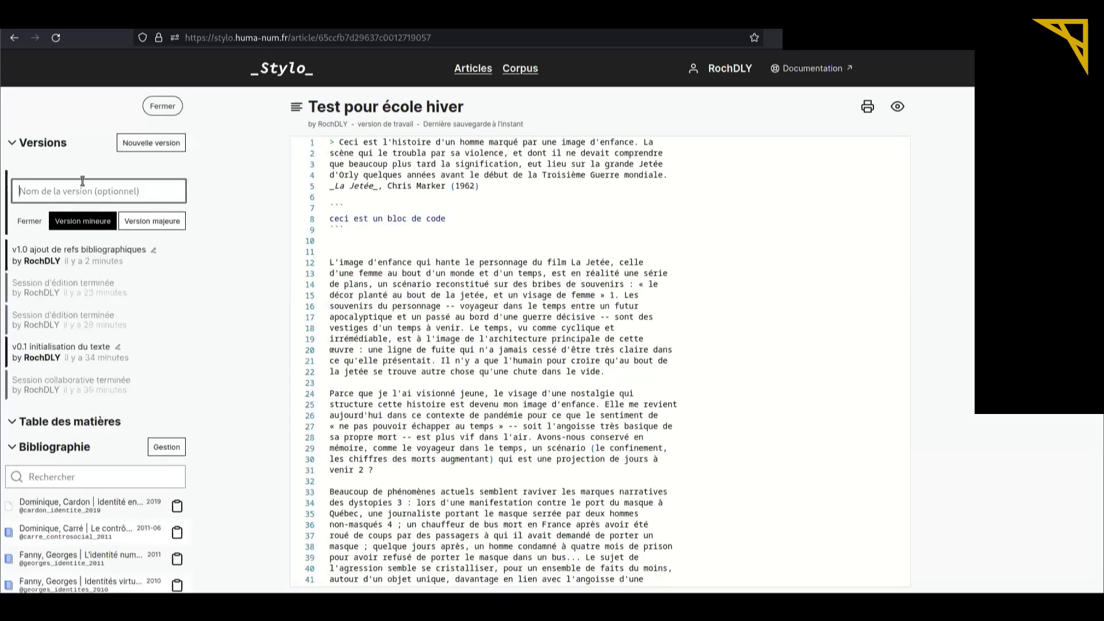
{"action": "type", "text": "retourvers la version x"}
{"action": "left_click", "coordinate": [82, 221]}
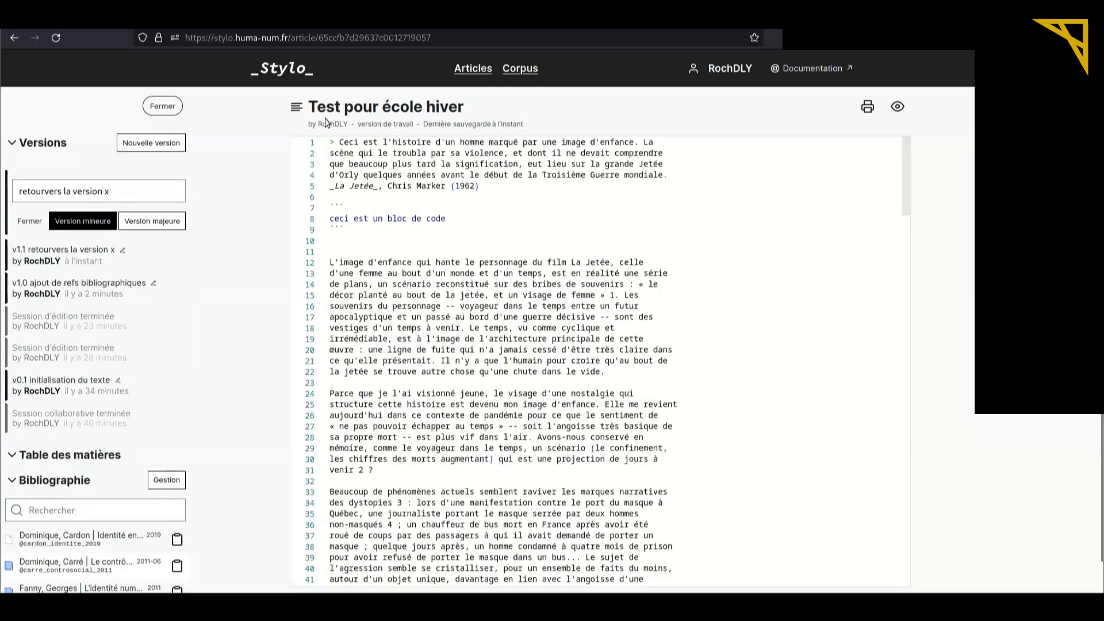
{"action": "left_click", "coordinate": [73, 282]}
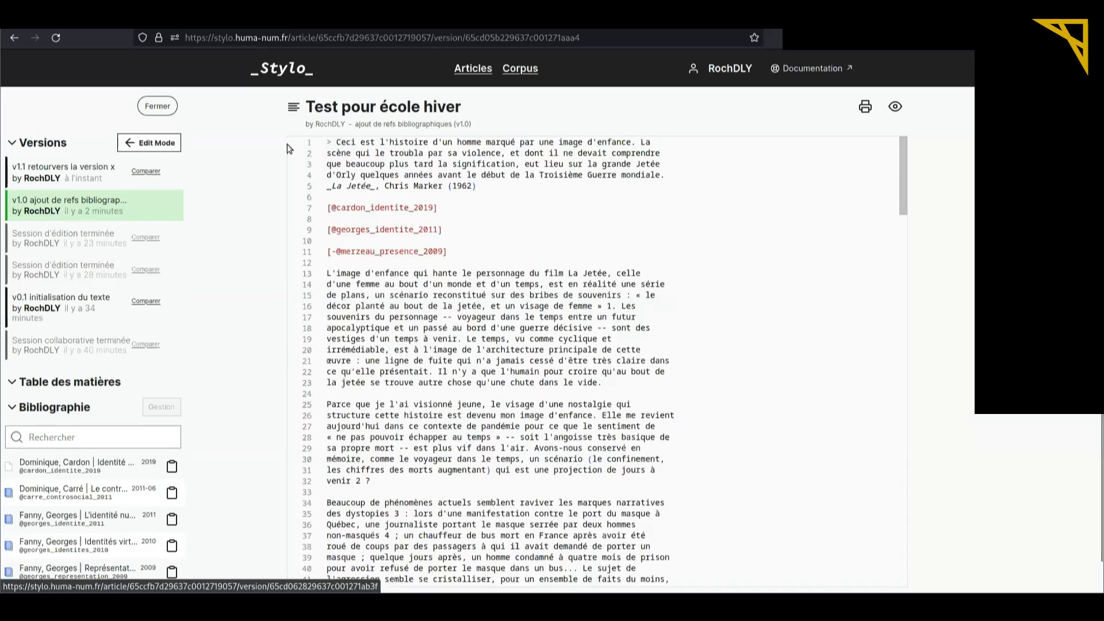
Examine the guide's remaining sections on exporting the document, converting docx to Markdown, other features and personalising one's practice.
{"action": "key", "text": "ctrl+Tab"}
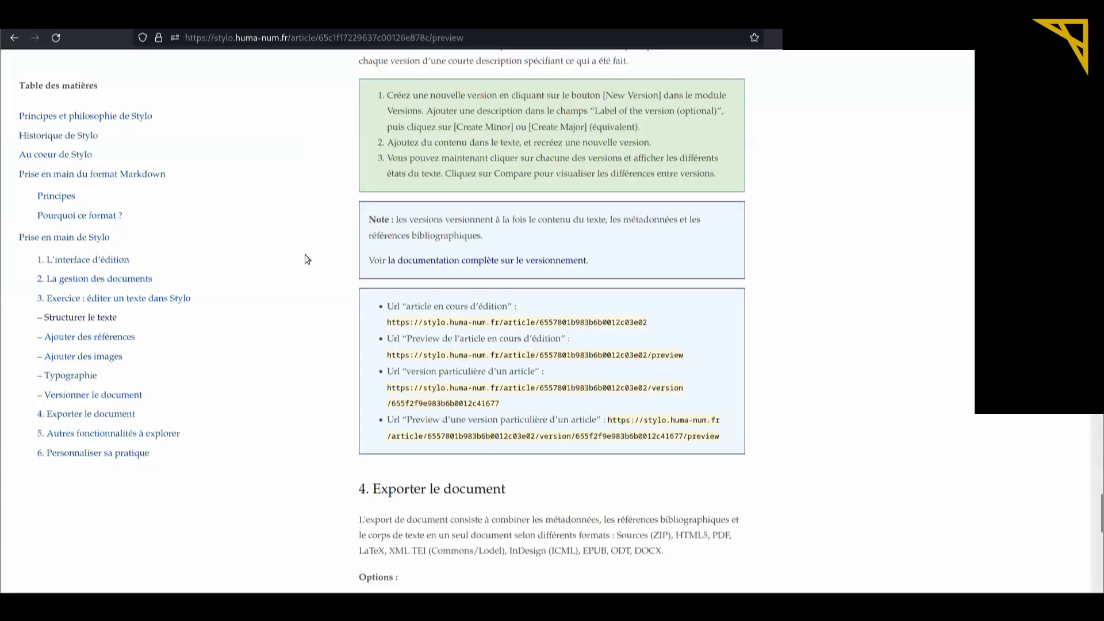
{"action": "scroll", "coordinate": [306, 259], "scroll_direction": "down", "scroll_amount": 8}
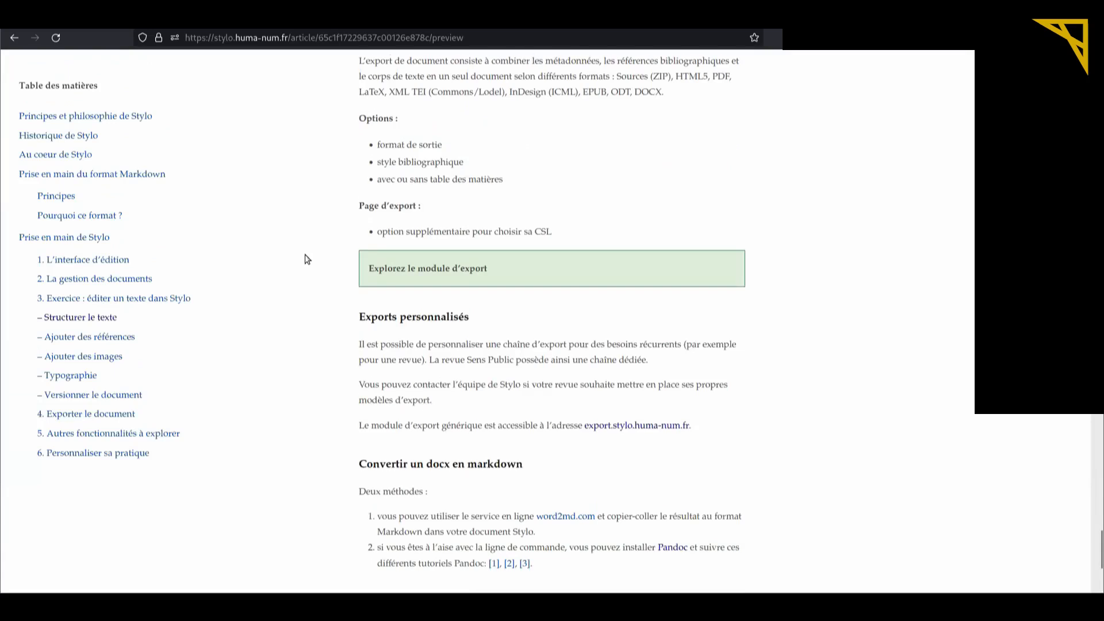
{"action": "scroll", "coordinate": [307, 259], "scroll_direction": "down", "scroll_amount": 2}
{"action": "scroll", "coordinate": [307, 259], "scroll_direction": "down", "scroll_amount": 1}
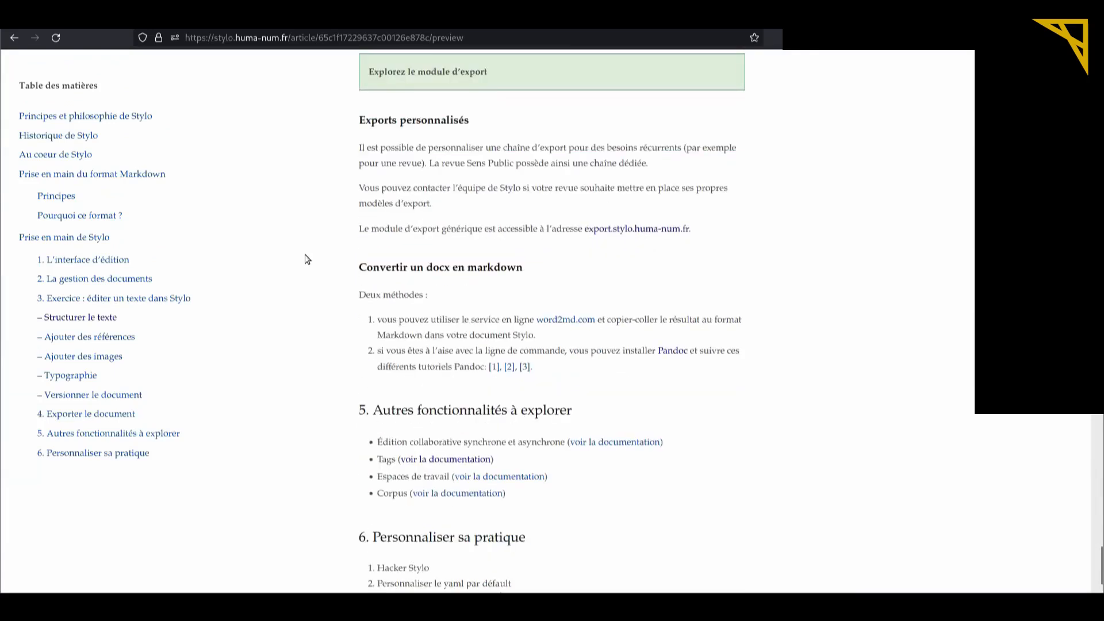
{"action": "scroll", "coordinate": [307, 259], "scroll_direction": "down", "scroll_amount": 2}
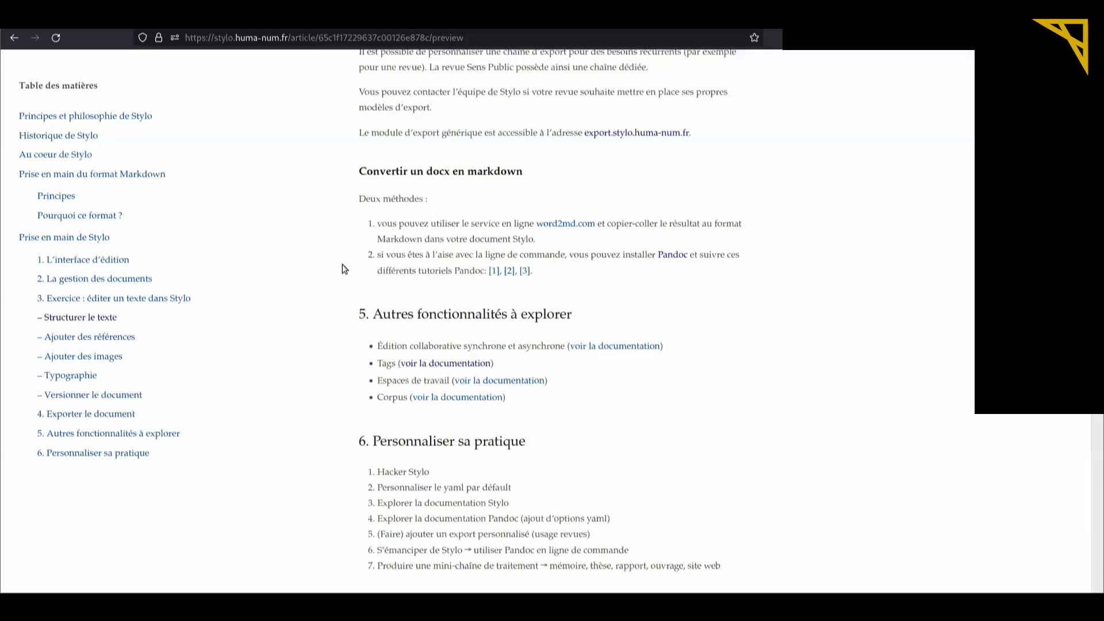
{"action": "scroll", "coordinate": [342, 268], "scroll_direction": "up", "scroll_amount": 15}
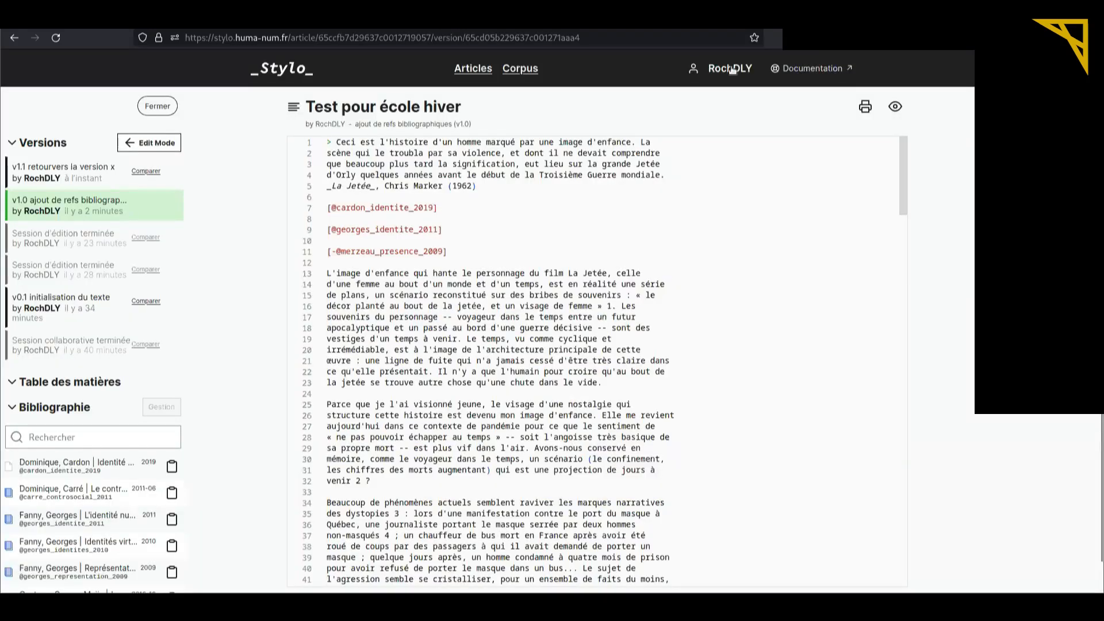
Open the account information page from the article, review its default YAML, Zotero and password settings, and copy the API key.
{"action": "left_click", "coordinate": [729, 69]}
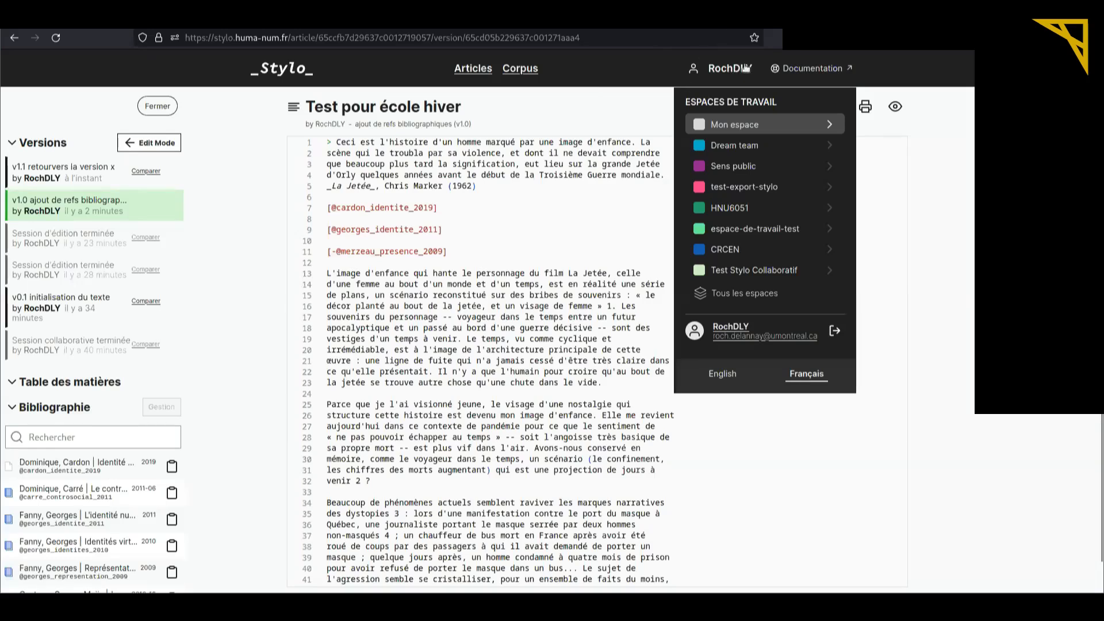
{"action": "left_click", "coordinate": [723, 333]}
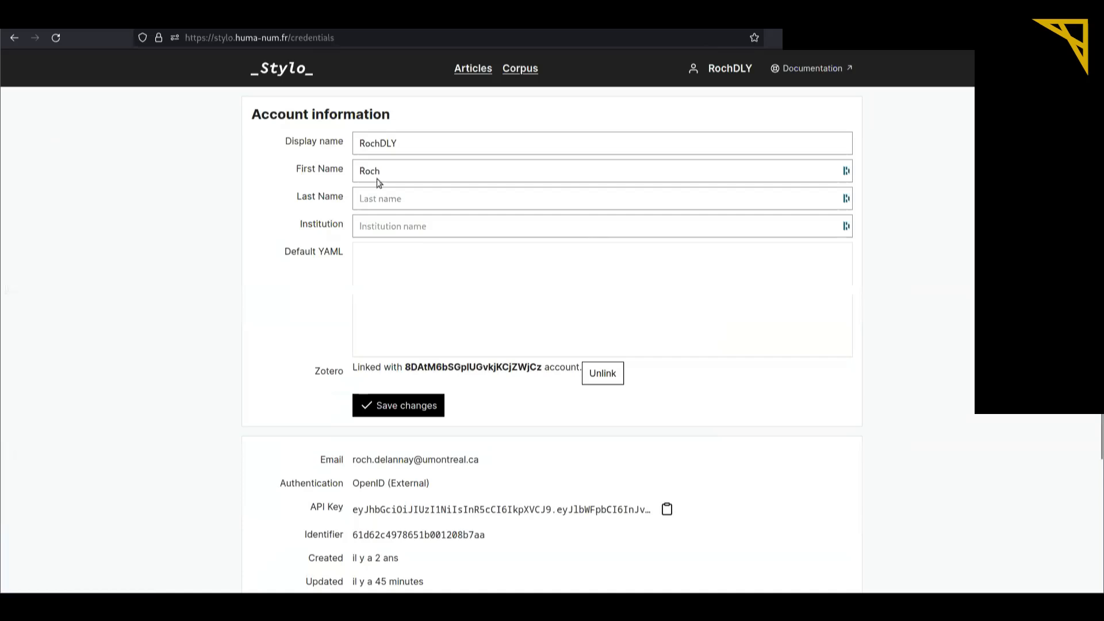
{"action": "scroll", "coordinate": [328, 278], "scroll_direction": "down", "scroll_amount": 3}
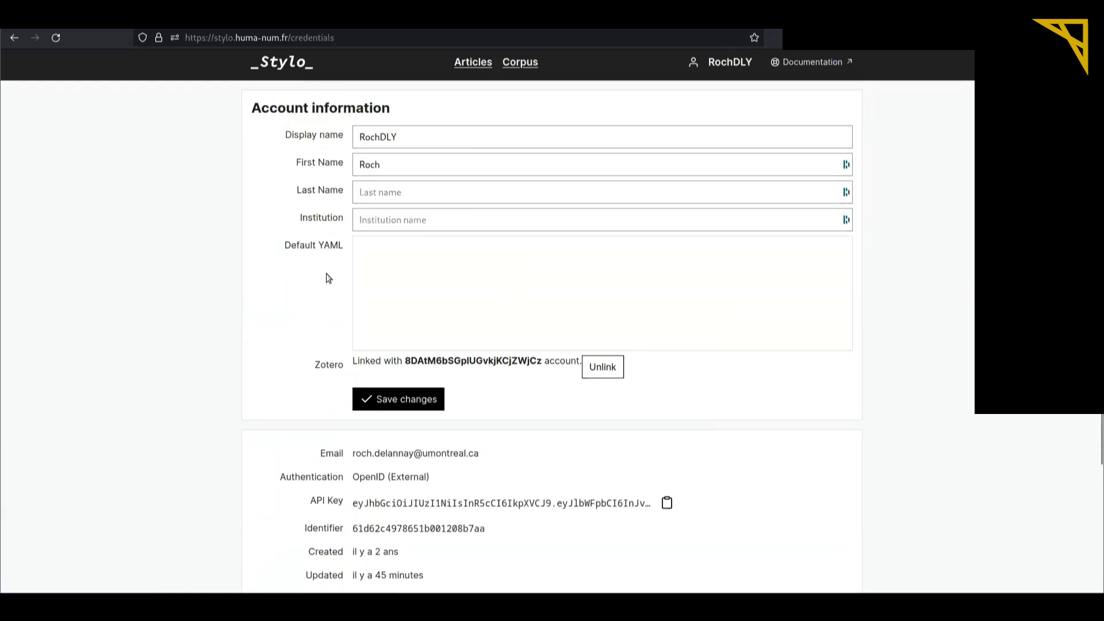
{"action": "scroll", "coordinate": [327, 277], "scroll_direction": "down", "scroll_amount": 1}
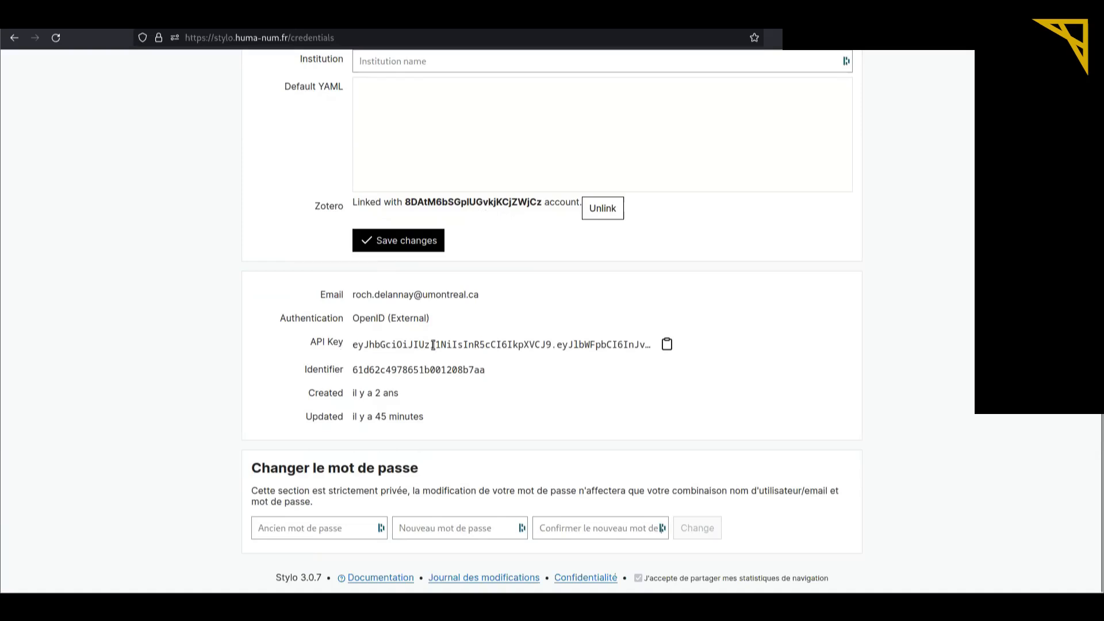
{"action": "left_click", "coordinate": [668, 346]}
{"action": "scroll", "coordinate": [888, 396], "scroll_direction": "up", "scroll_amount": 3}
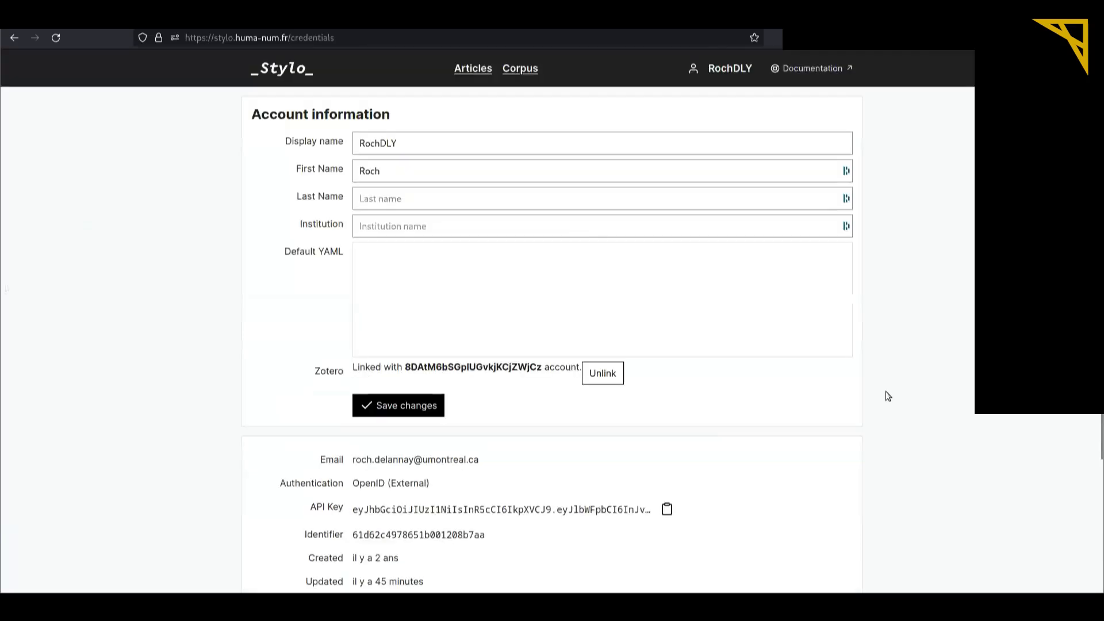
Switch the interface language to English.
{"action": "left_click", "coordinate": [716, 69]}
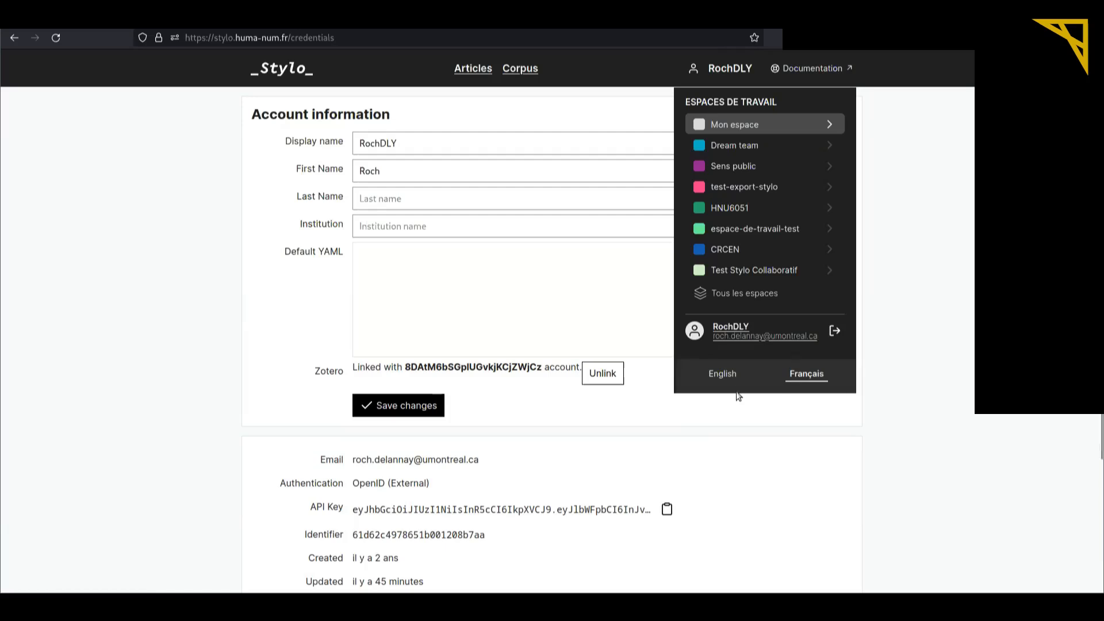
{"action": "left_click", "coordinate": [720, 380]}
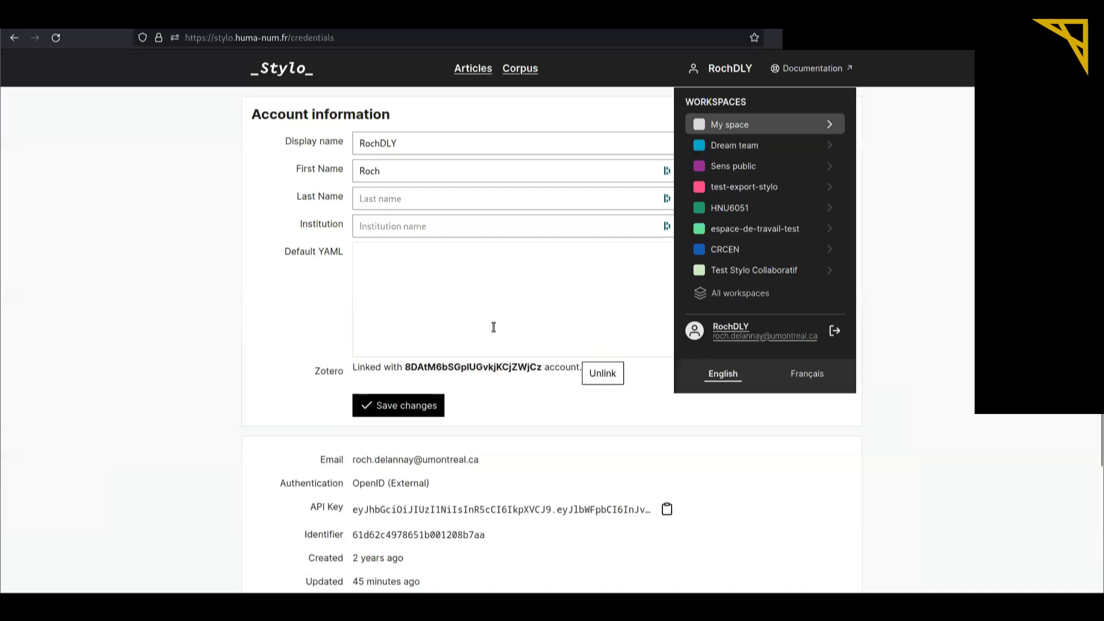
{"action": "left_click", "coordinate": [102, 250]}
Return to the articles list and set the interface language back to French.
{"action": "left_click", "coordinate": [283, 73]}
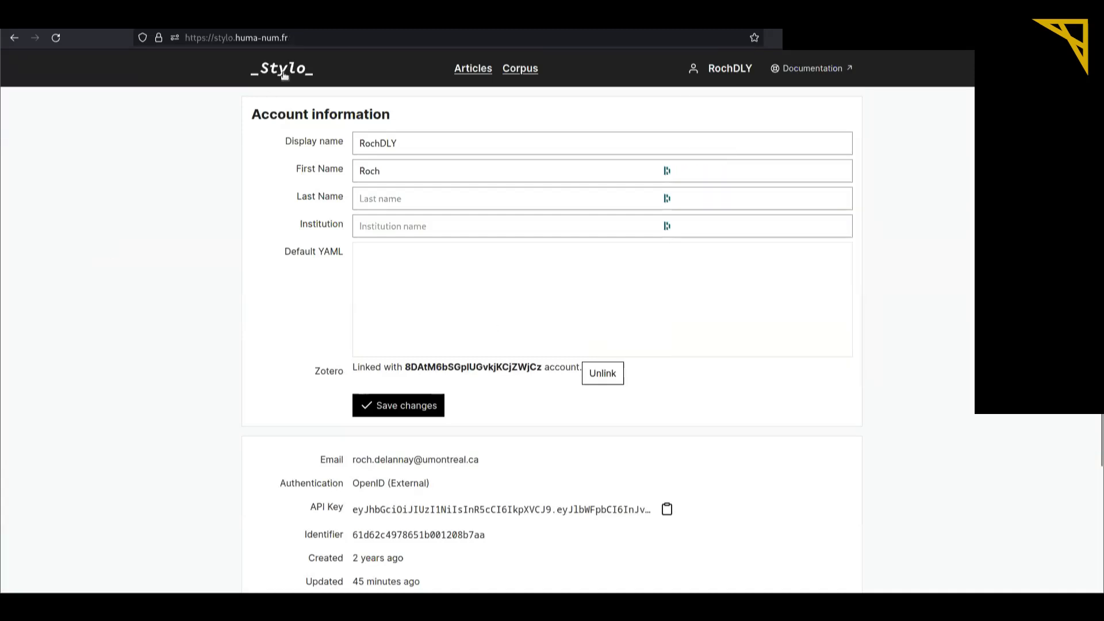
{"action": "left_click", "coordinate": [729, 70]}
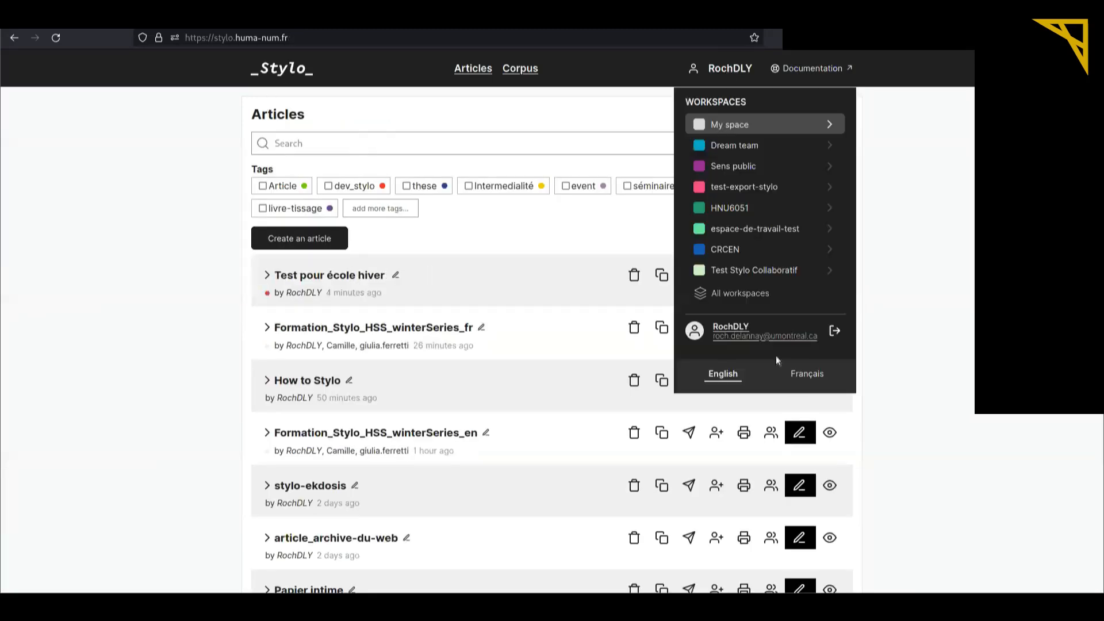
{"action": "left_click", "coordinate": [810, 376]}
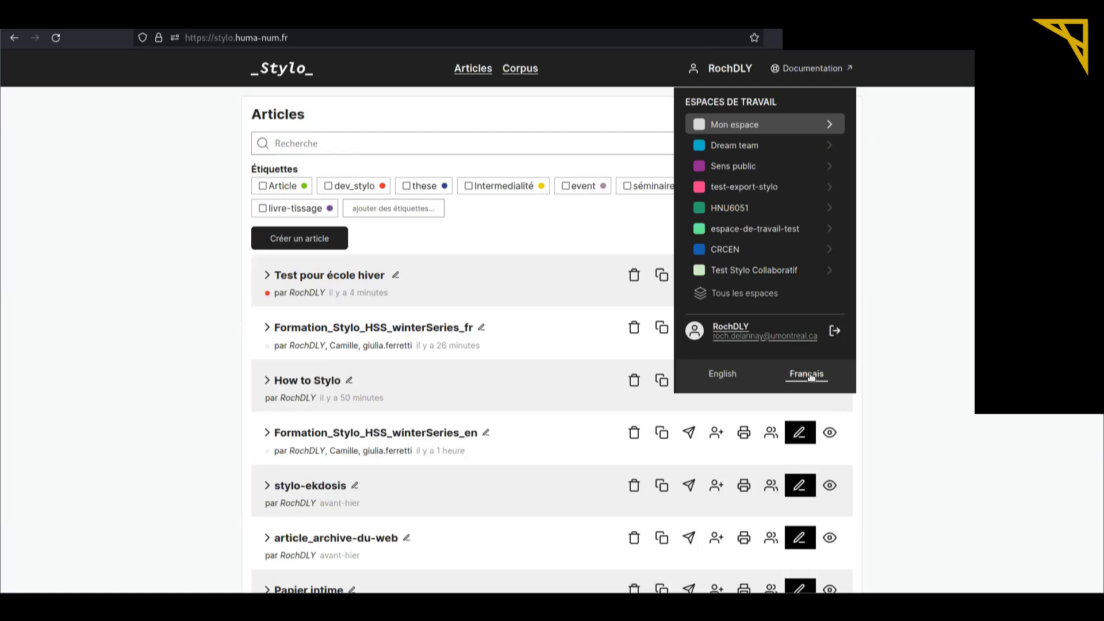
{"action": "left_click", "coordinate": [811, 377]}
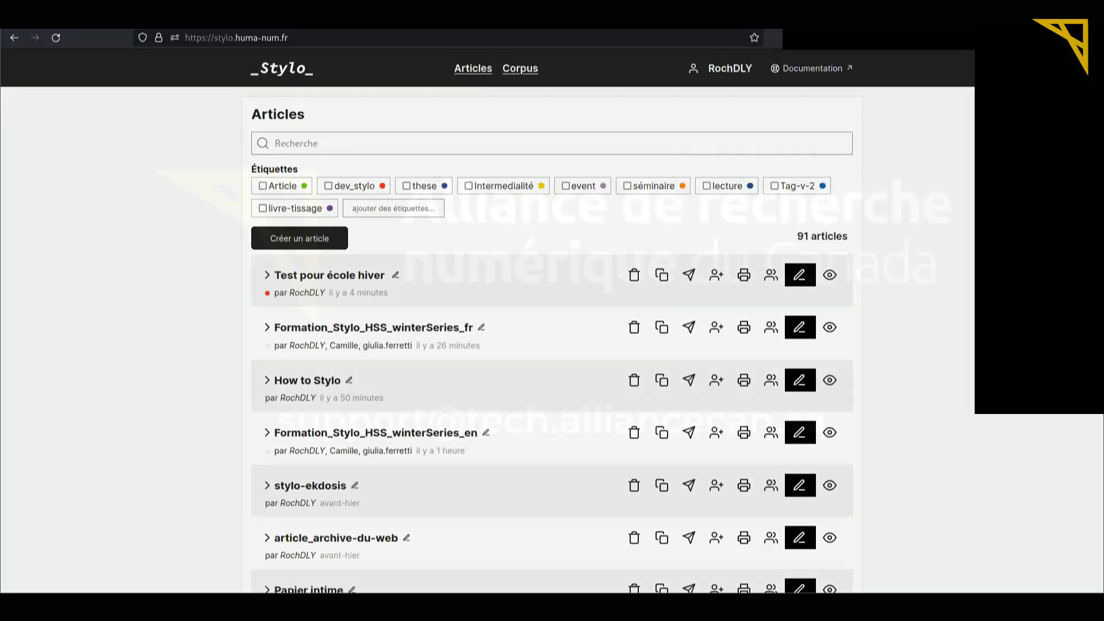